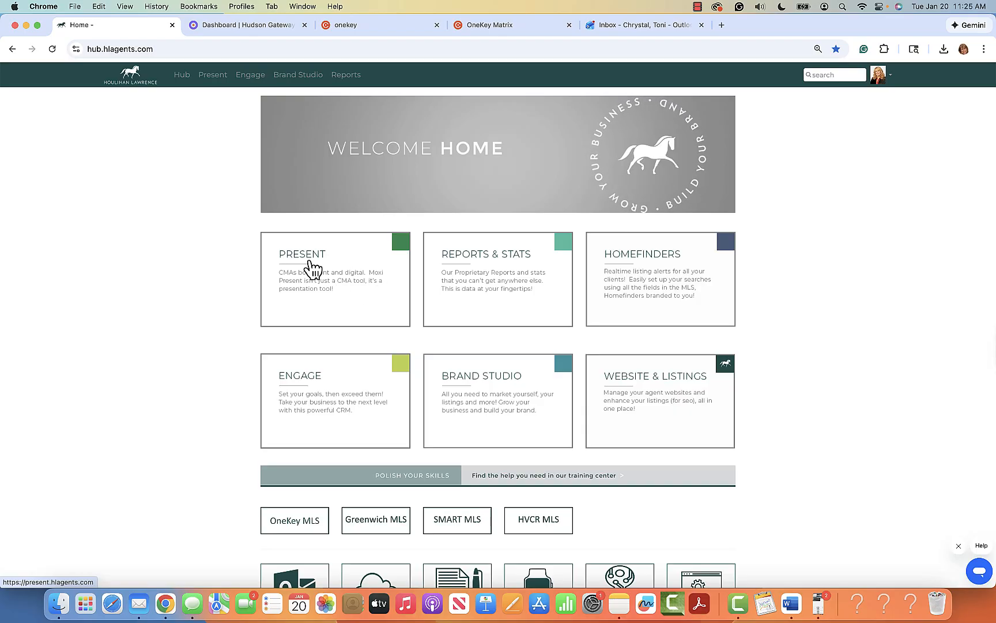
# Step: Open MoxiPresent's My Presentations list from the Hub's PRESENT card
pyautogui.click(329, 275)
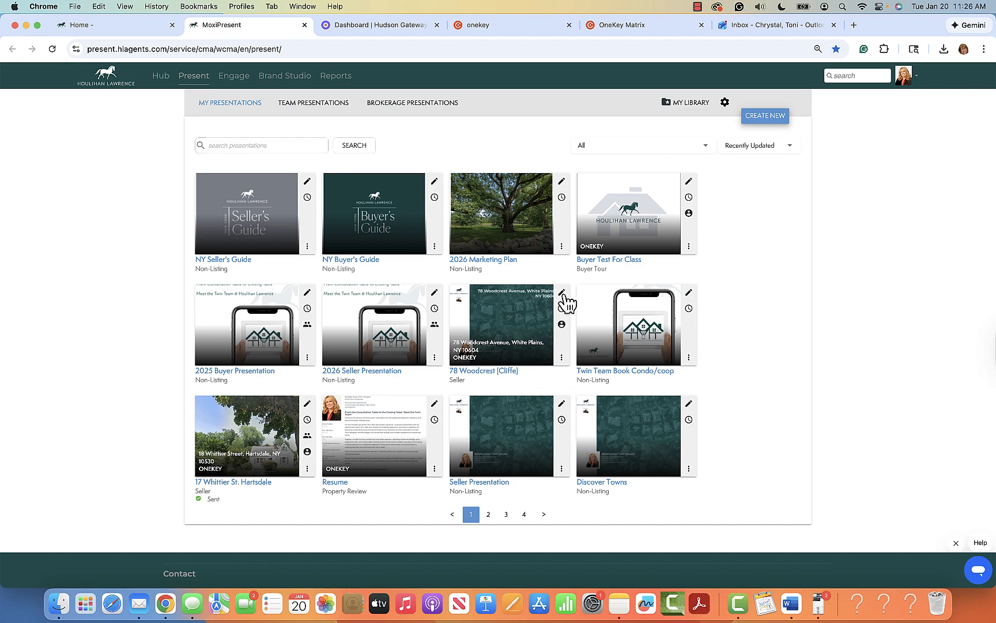
pyautogui.moveTo(564, 314)
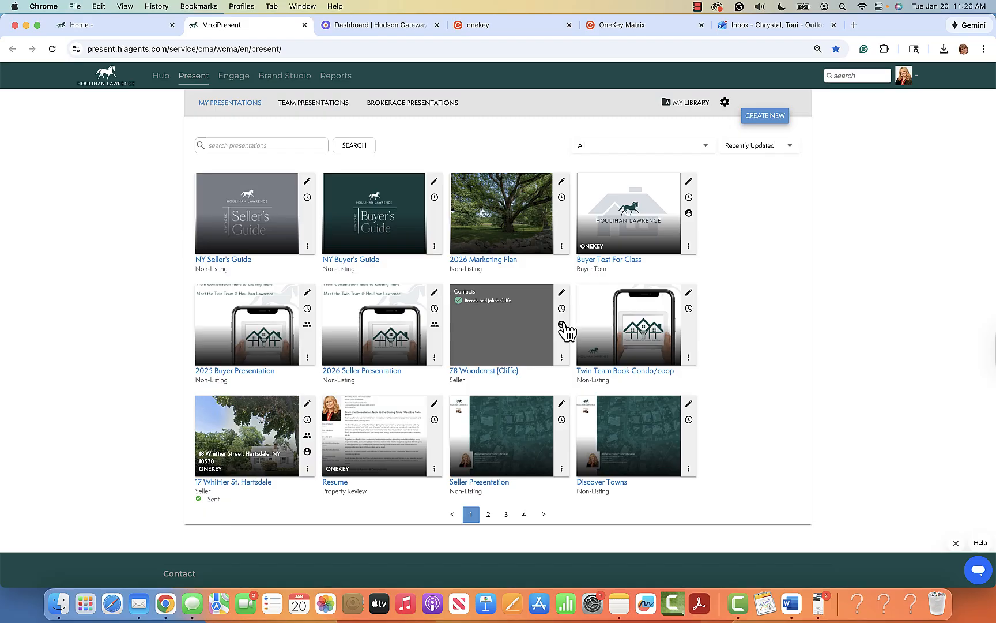
pyautogui.moveTo(308, 436)
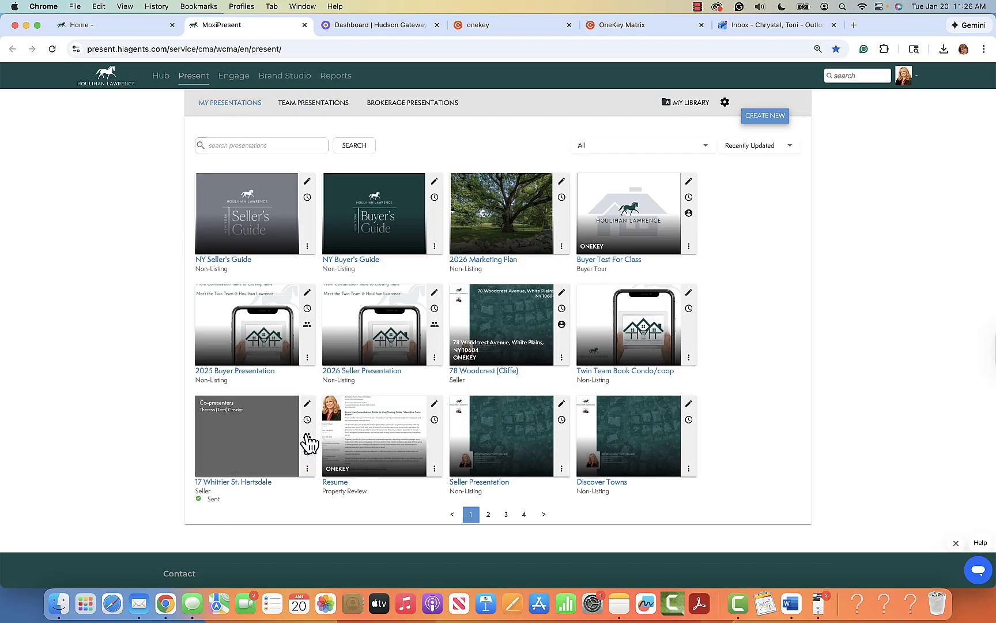
pyautogui.click(307, 468)
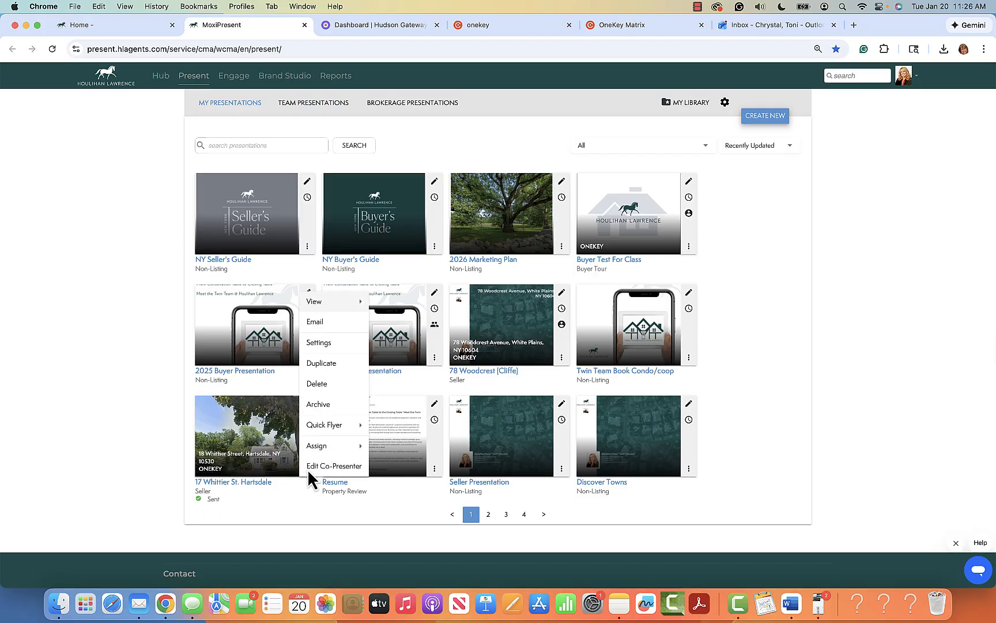
pyautogui.moveTo(334, 310)
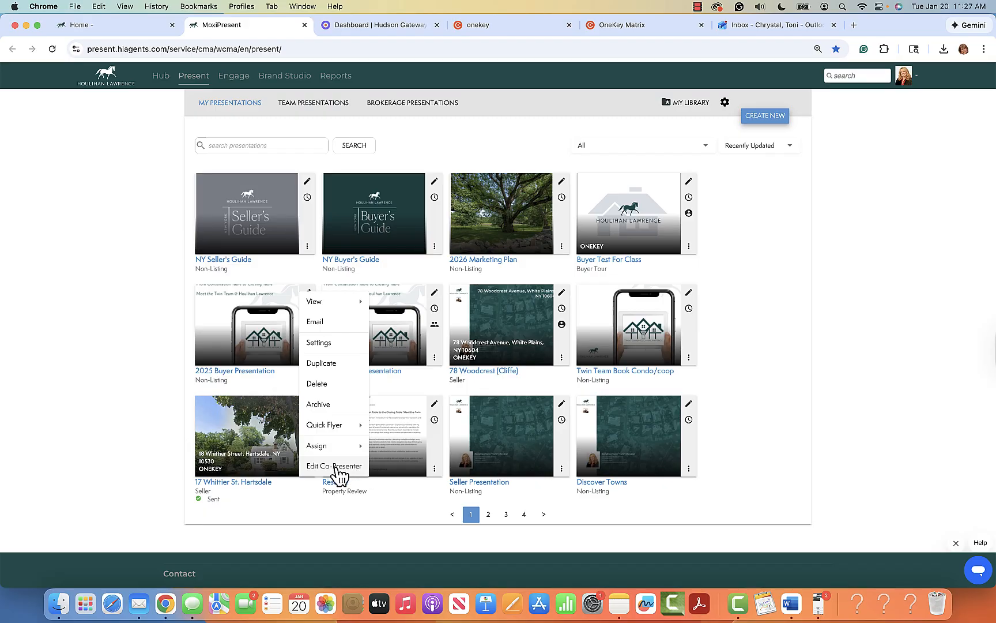
pyautogui.click(322, 300)
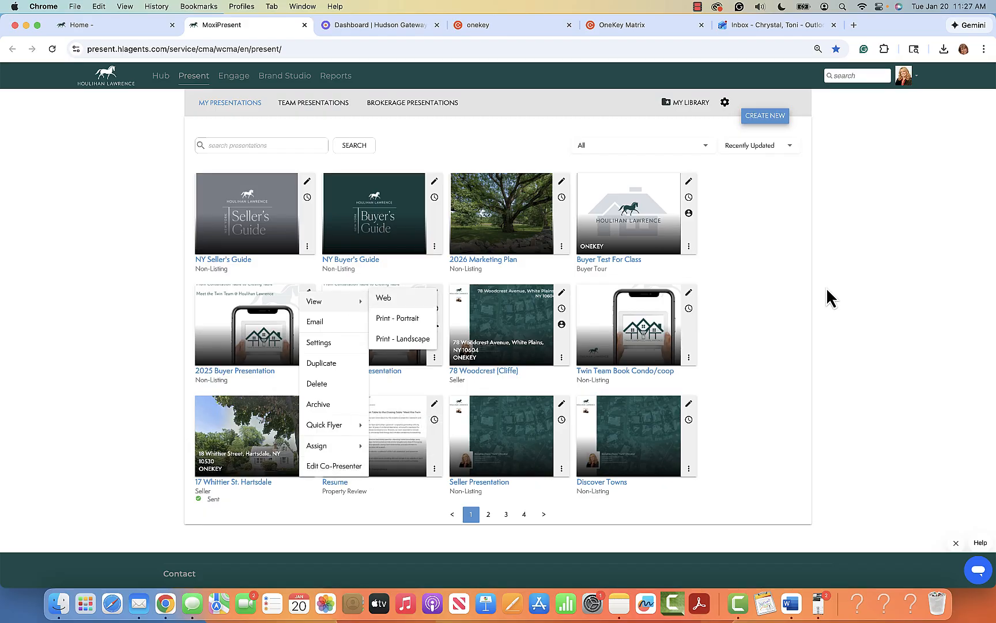
pyautogui.click(790, 338)
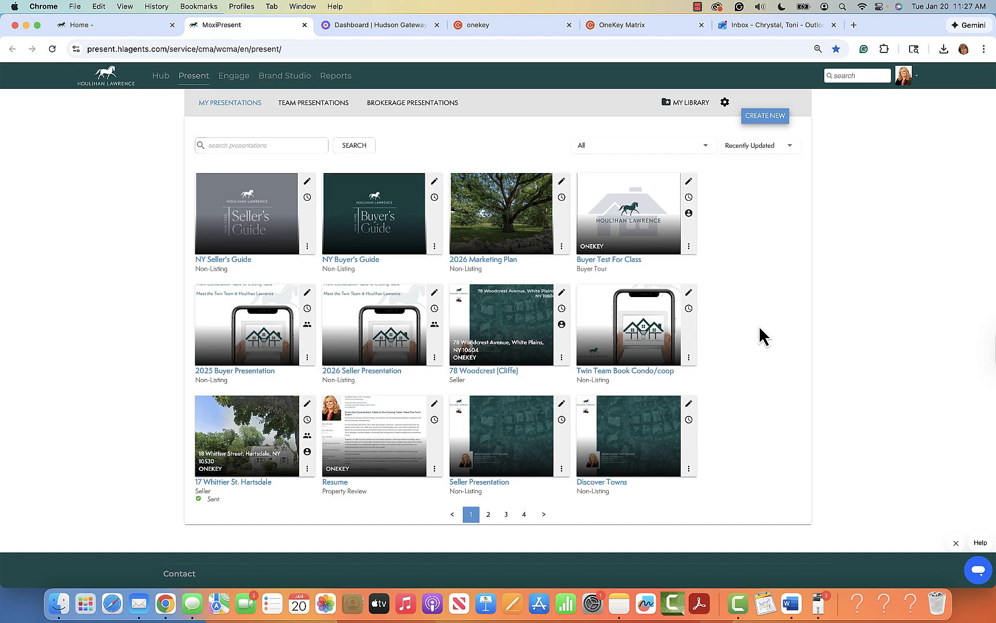
# Step: Start a new Seller presentation from the 16-page 2026 CMA Packet template
pyautogui.click(766, 116)
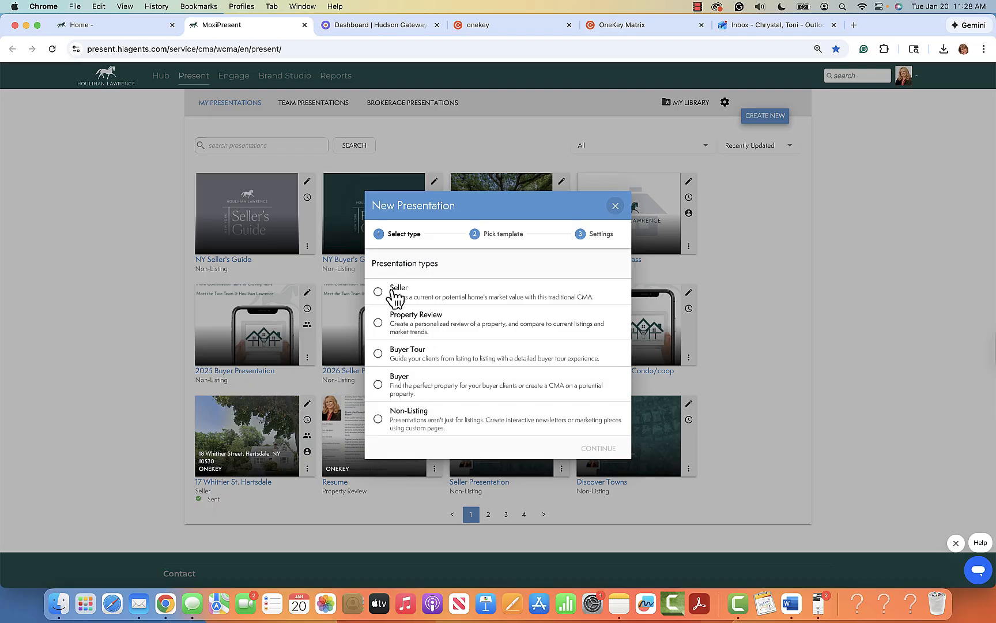
pyautogui.click(378, 291)
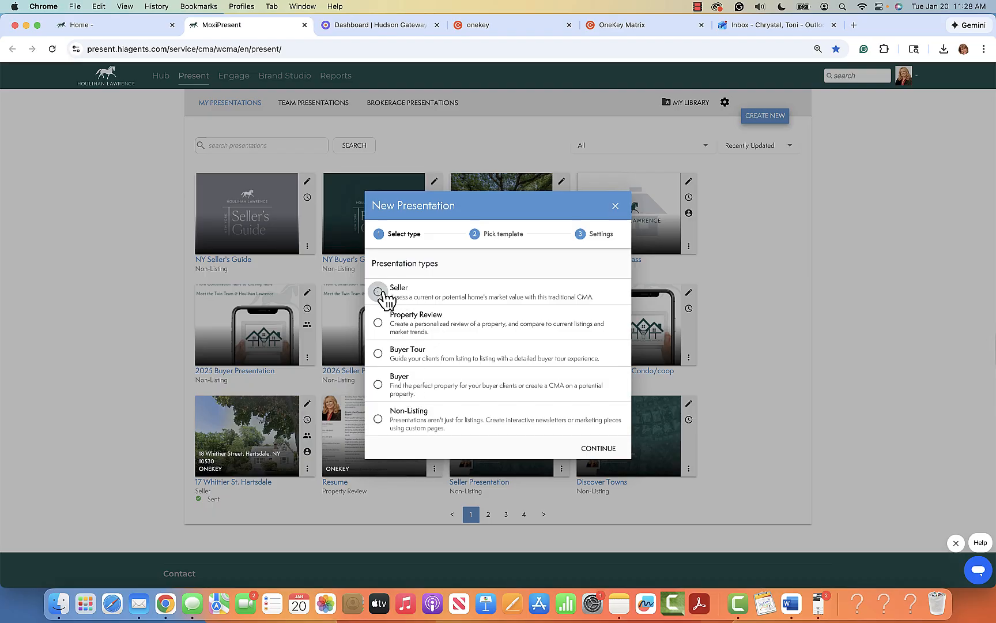
pyautogui.click(598, 449)
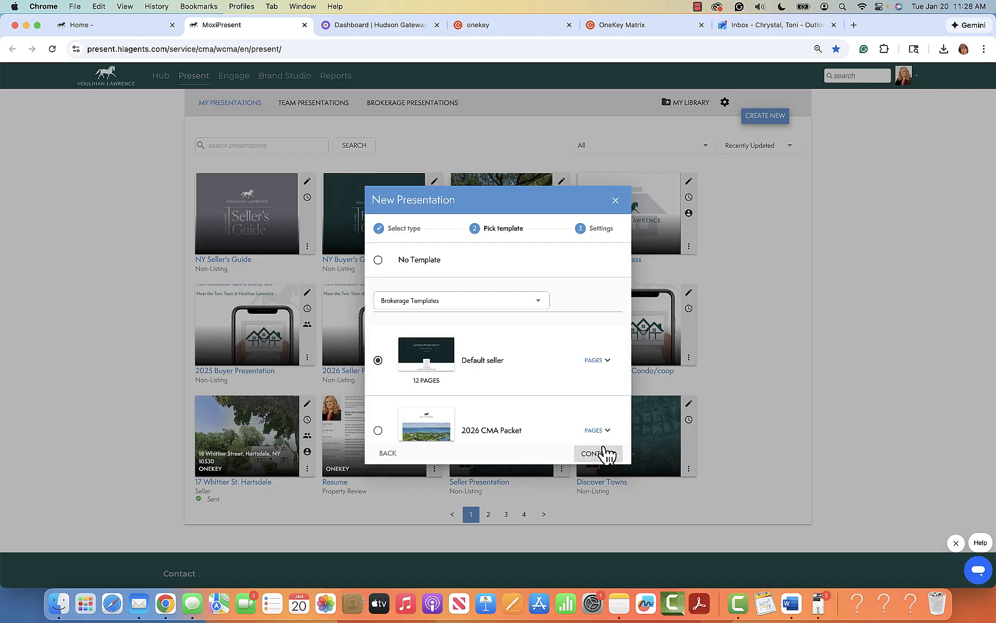
pyautogui.scroll(-2, 533, 347)
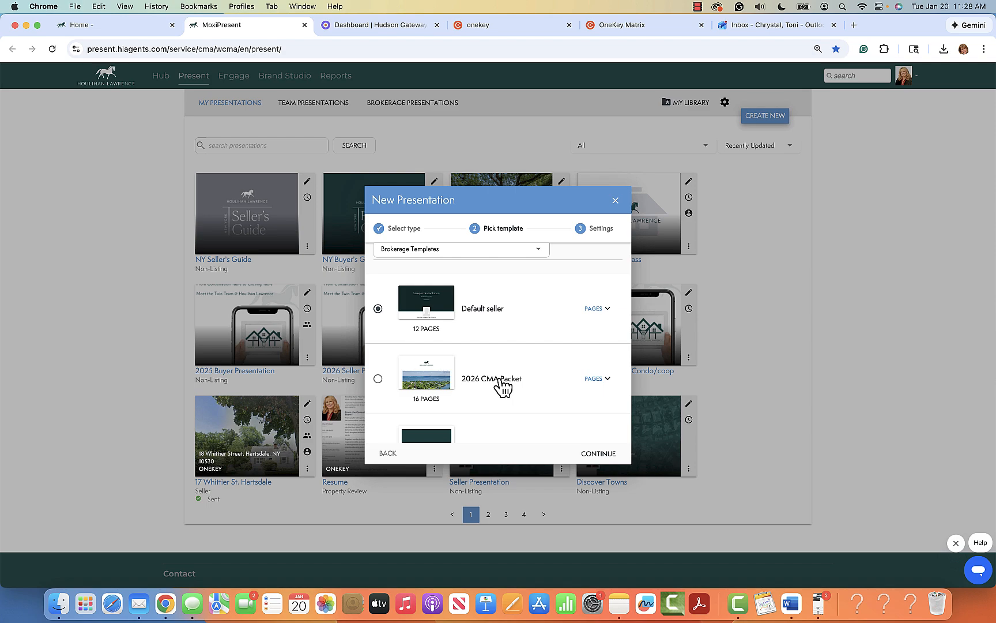
pyautogui.click(378, 380)
# Step: Name the new 16-page presentation 'Address of property -' and create it
pyautogui.click(600, 454)
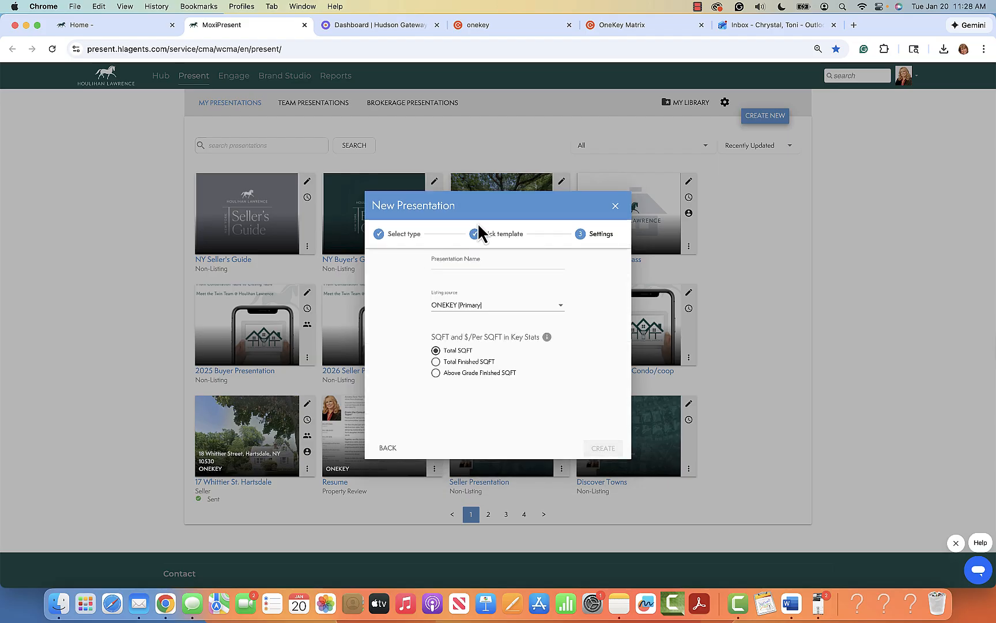
pyautogui.click(507, 262)
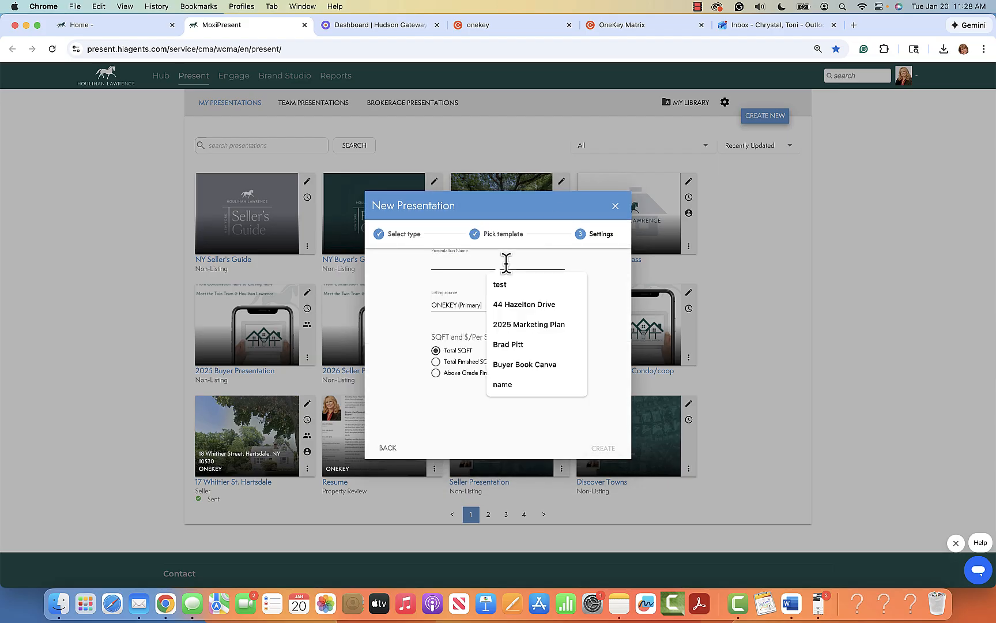
pyautogui.write('Address')
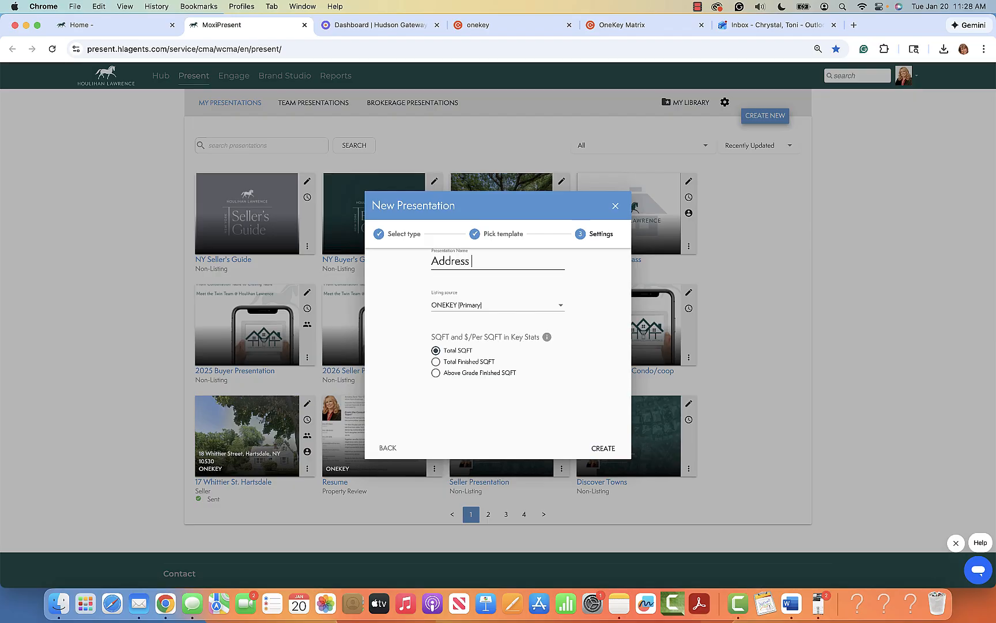
pyautogui.write(' of property -')
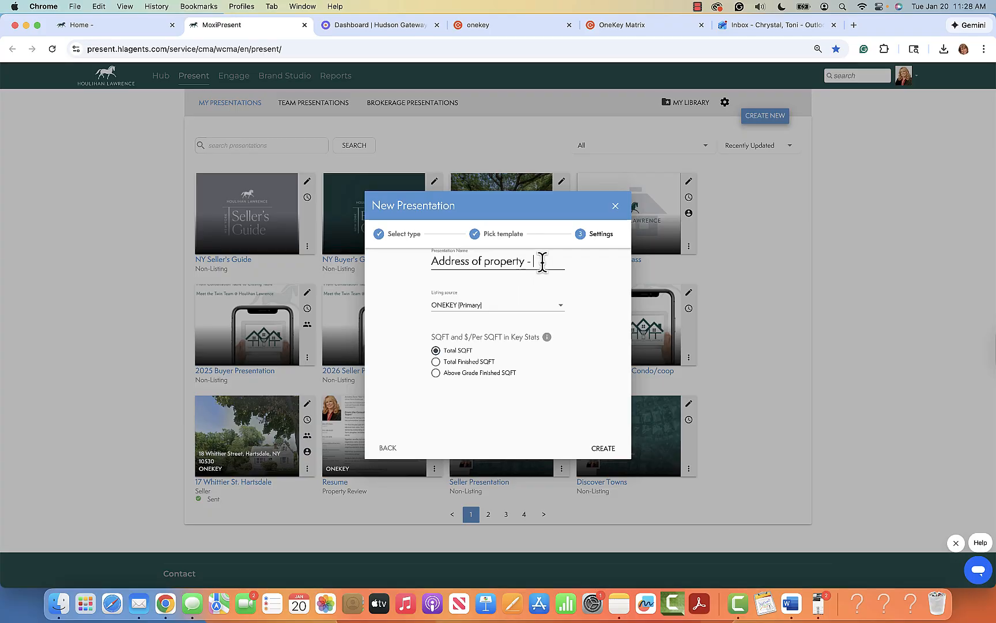
pyautogui.click(614, 453)
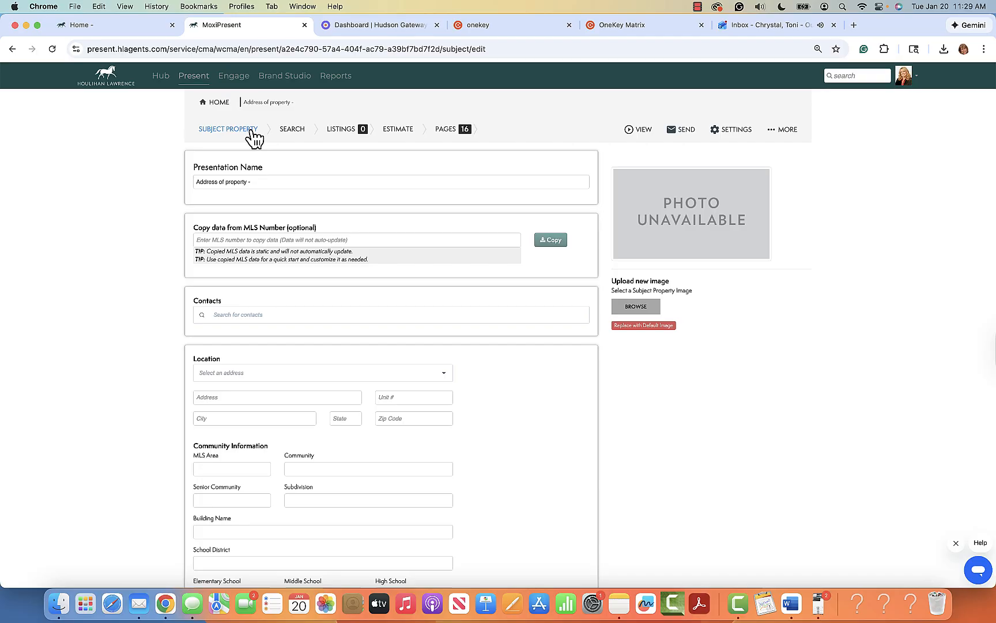
pyautogui.scroll(-10, 291, 436)
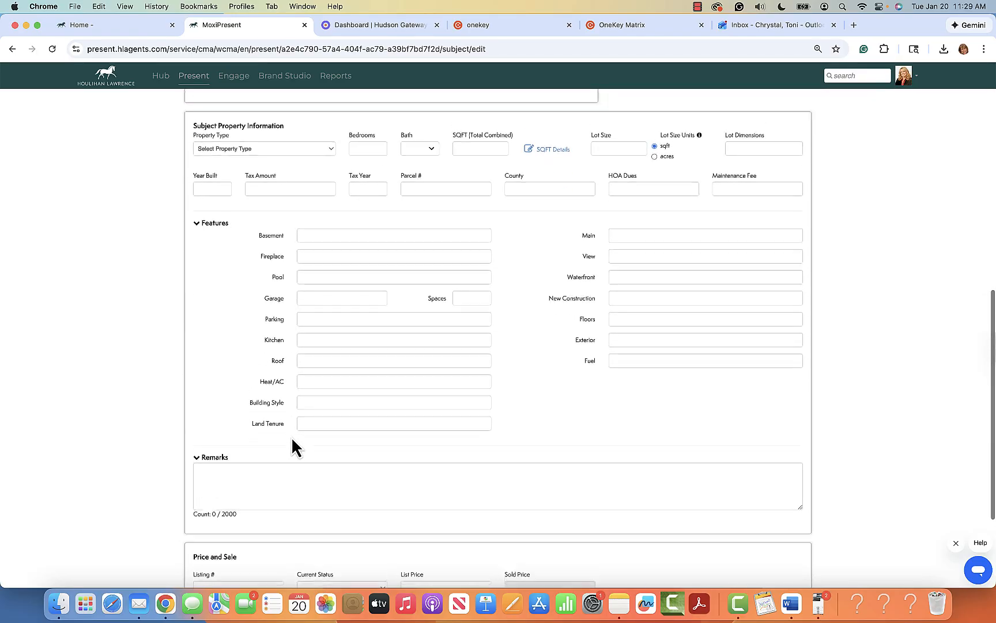
pyautogui.scroll(15, 291, 436)
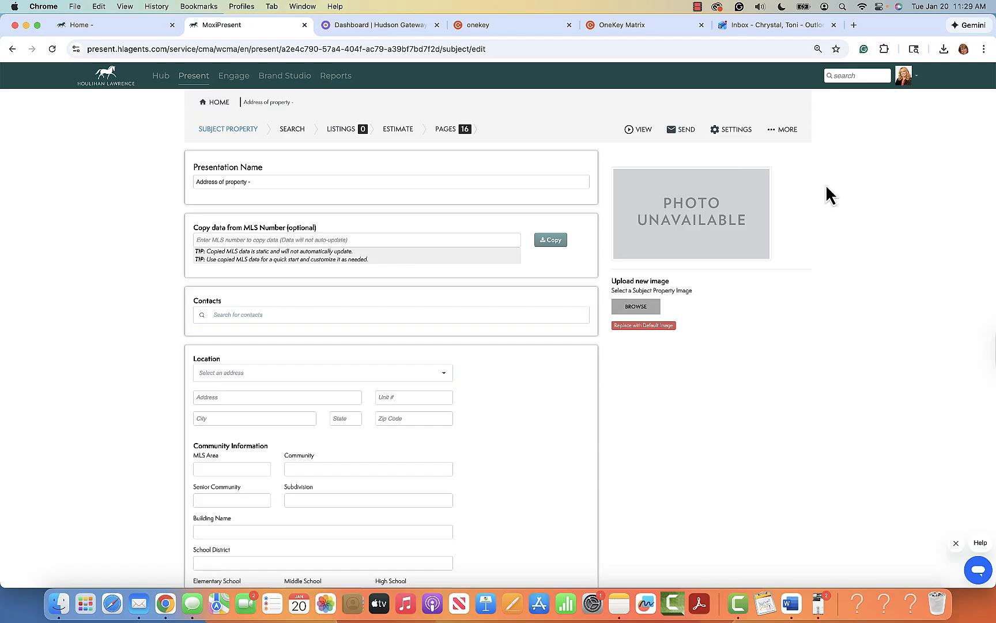
pyautogui.click(645, 130)
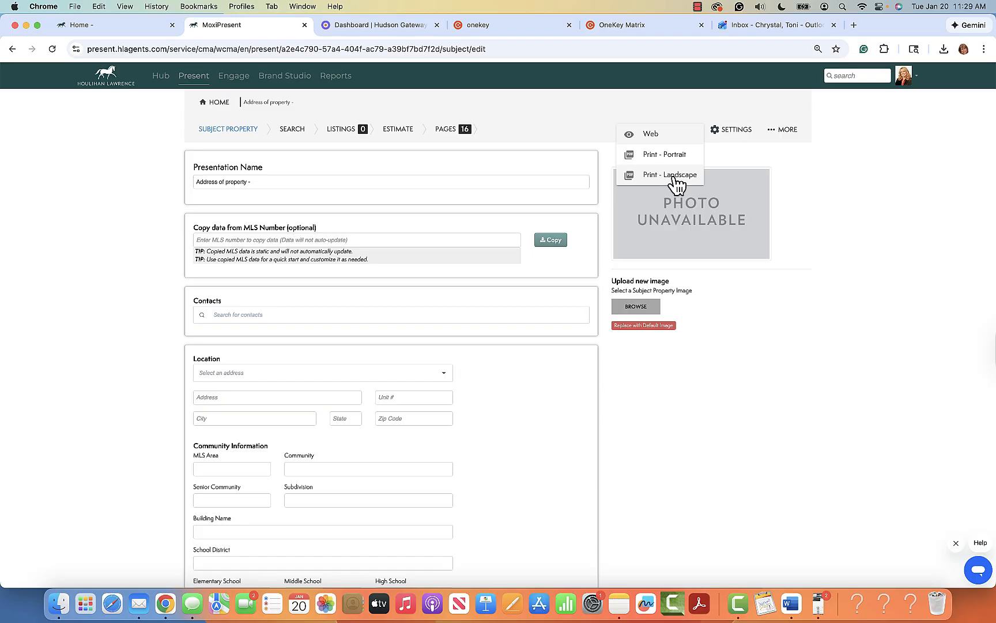
pyautogui.click(799, 170)
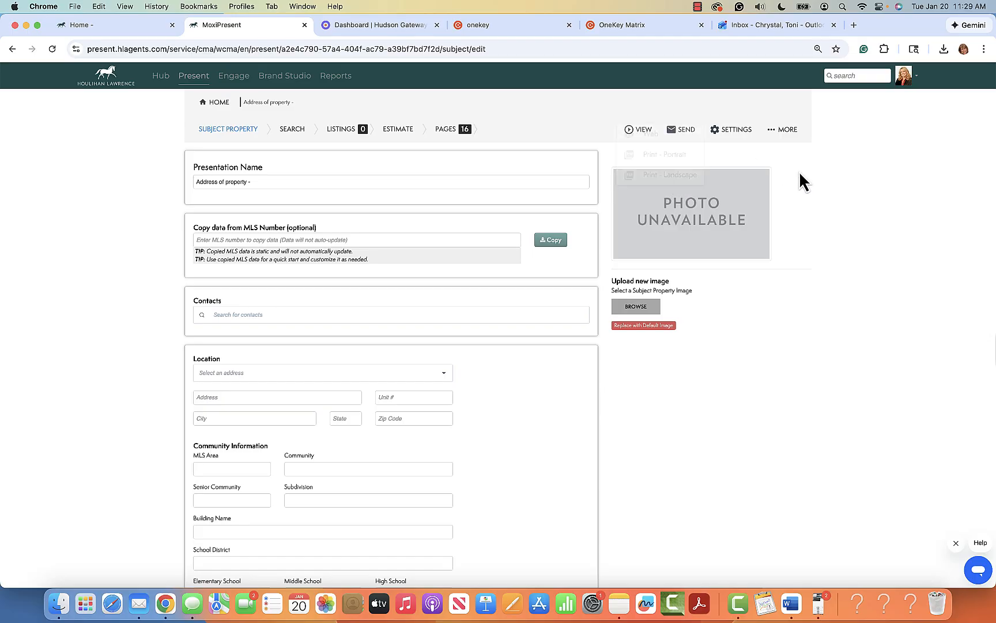
pyautogui.click(686, 130)
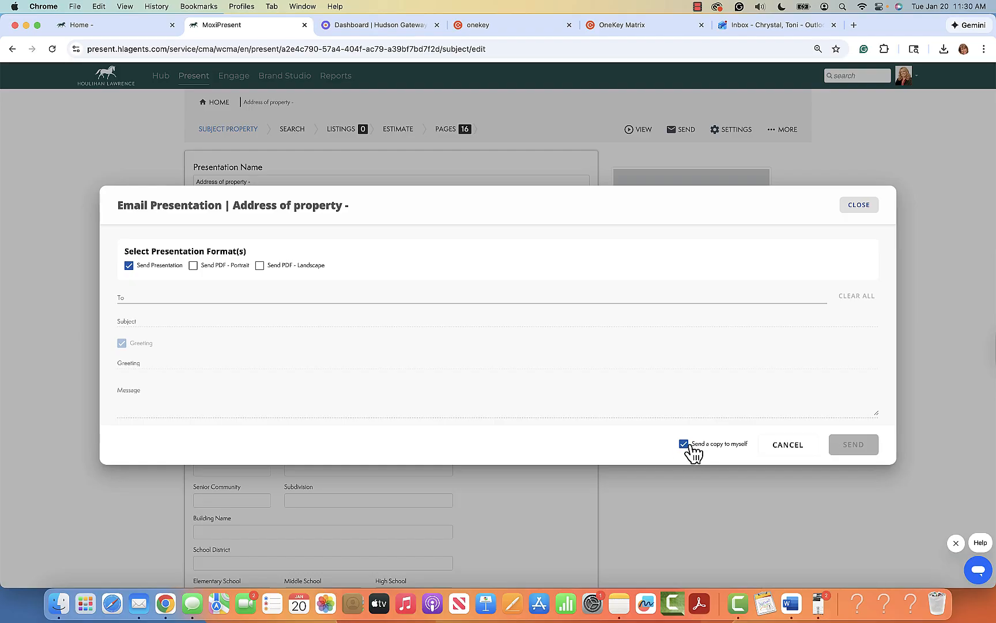
pyautogui.click(858, 208)
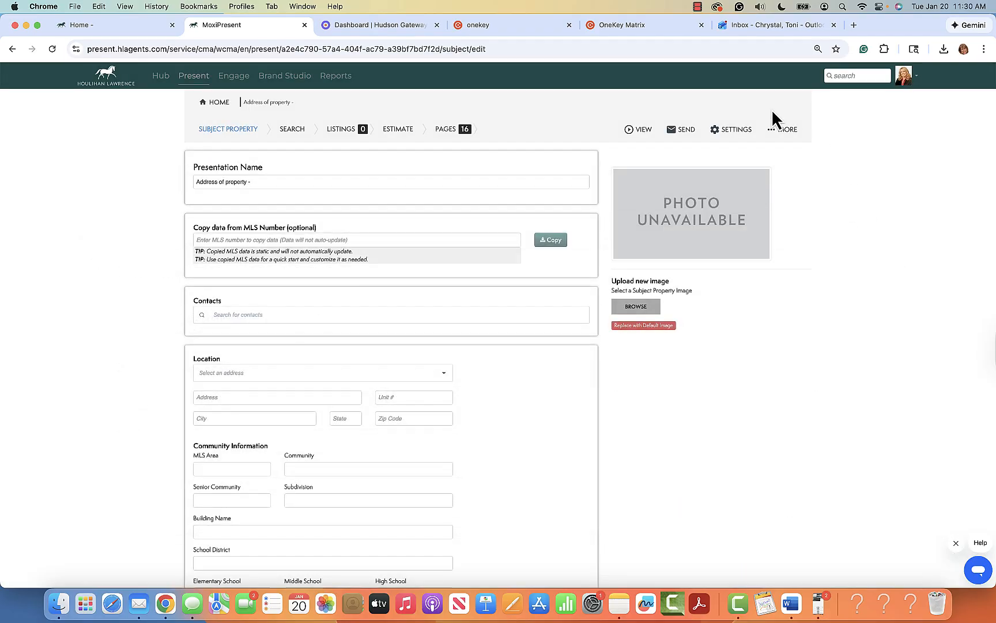
pyautogui.click(741, 129)
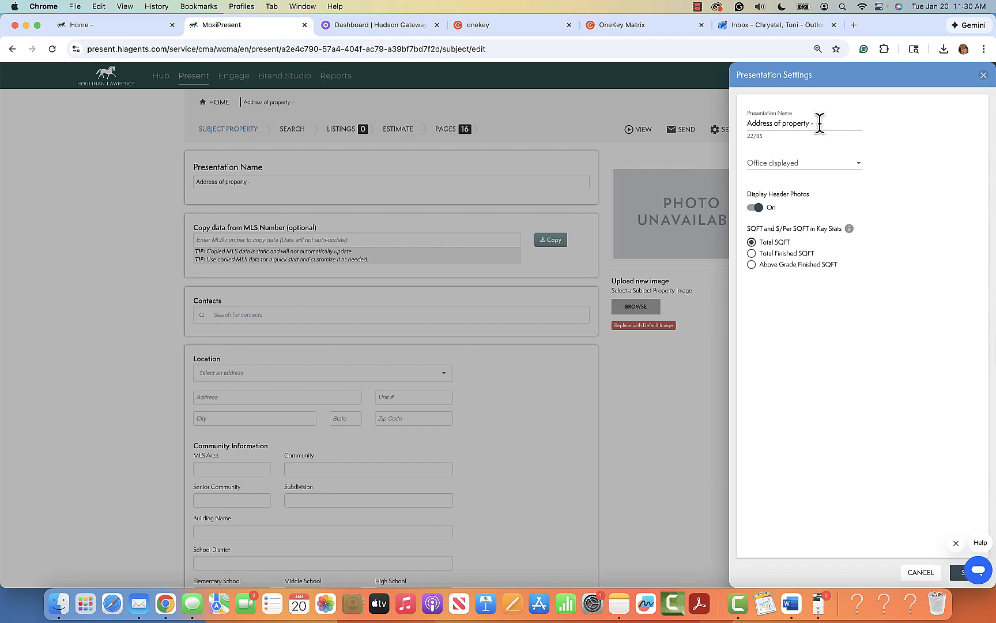
pyautogui.click(984, 76)
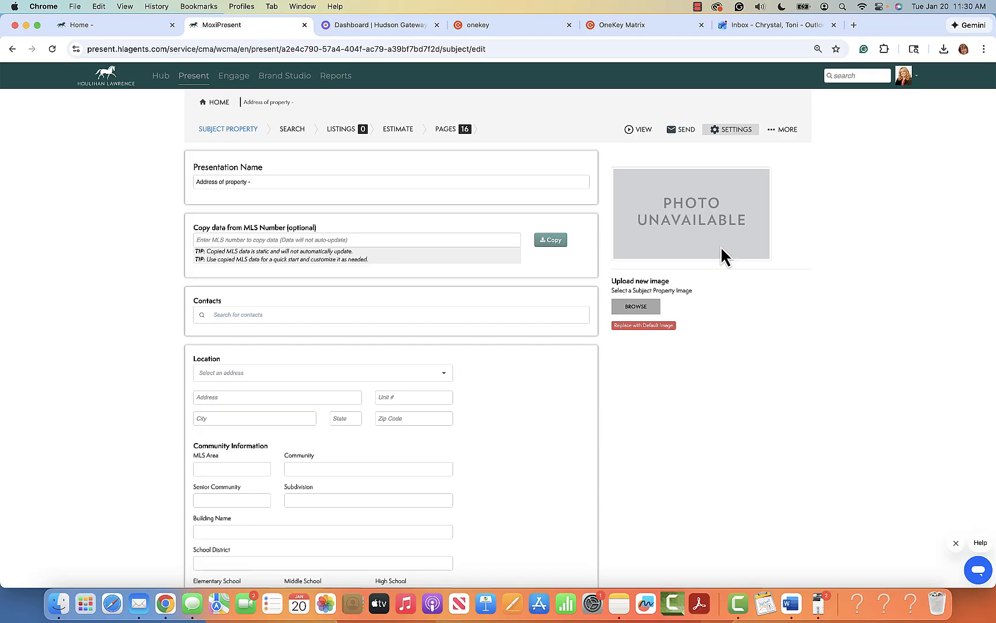
pyautogui.click(255, 182)
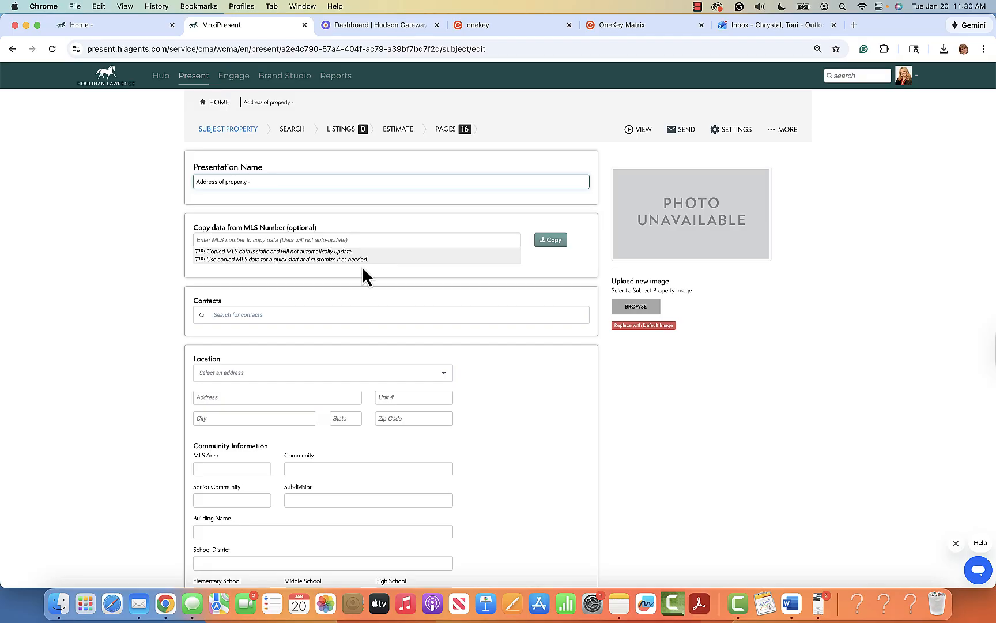
# Step: Check the contact search and the empty saved-address list for the property location
pyautogui.scroll(-3, 383, 482)
pyautogui.scroll(-3, 382, 480)
pyautogui.scroll(6, 381, 480)
pyautogui.click(274, 314)
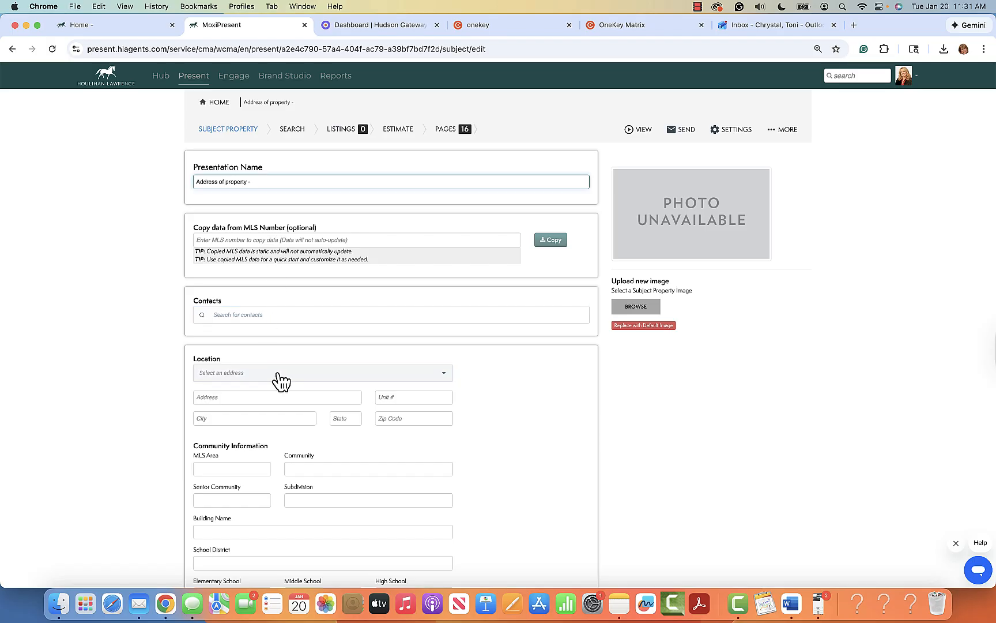
pyautogui.scroll(-3, 281, 380)
pyautogui.scroll(3, 277, 373)
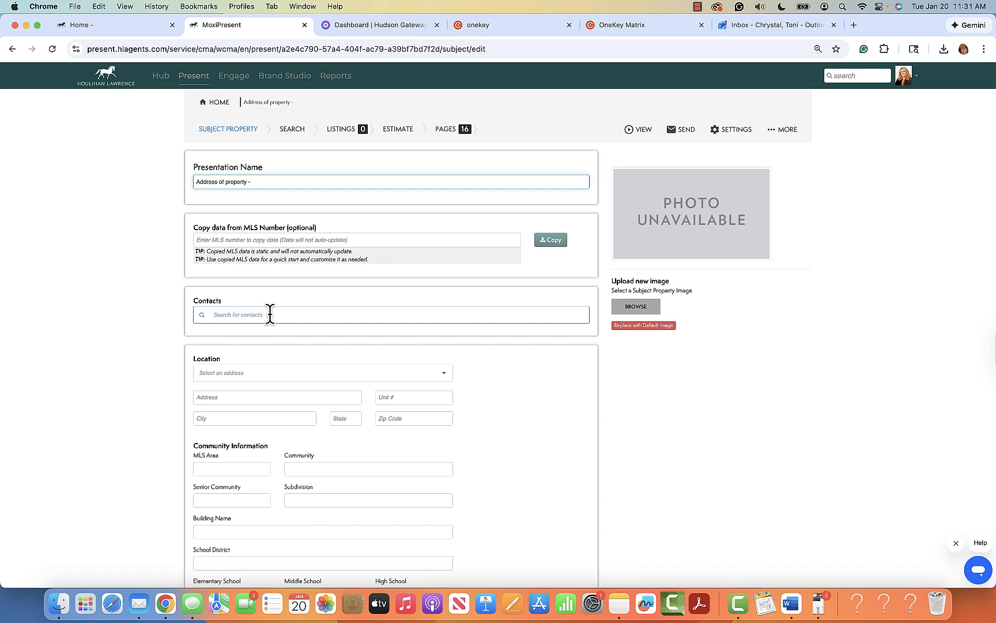
pyautogui.click(272, 313)
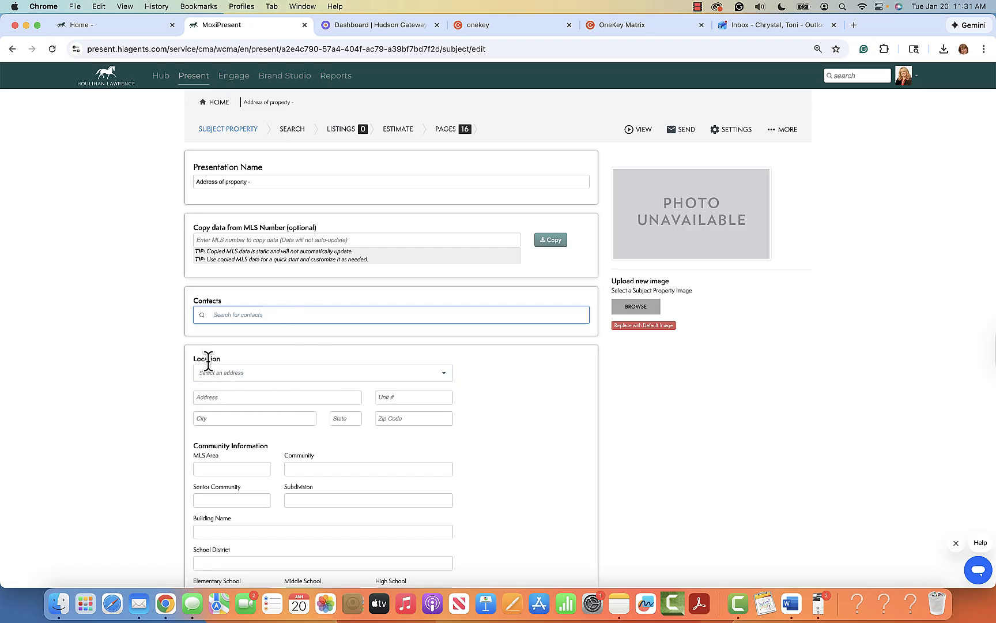
pyautogui.click(445, 374)
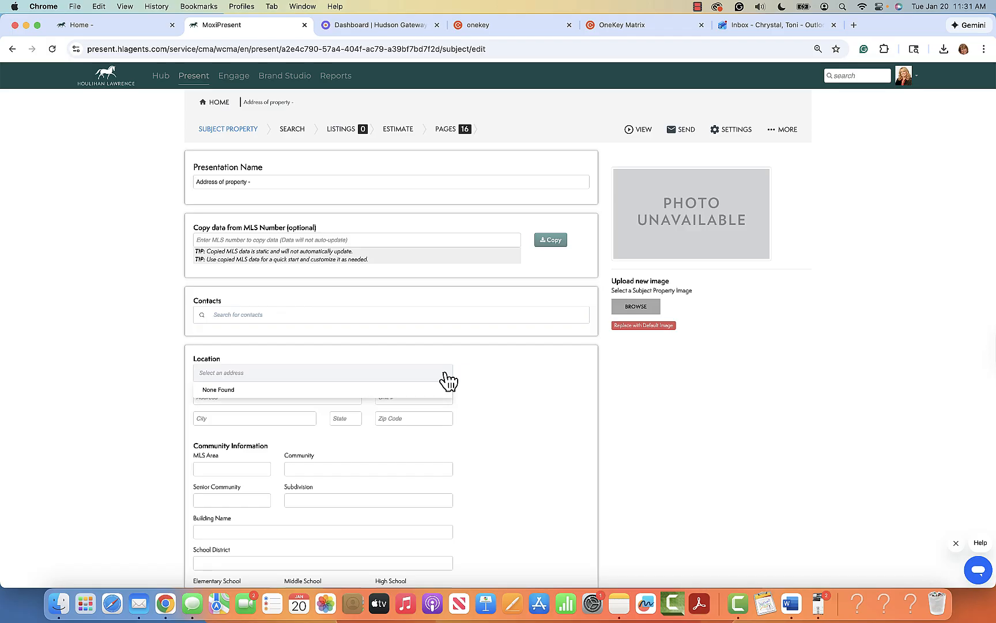
pyautogui.click(498, 379)
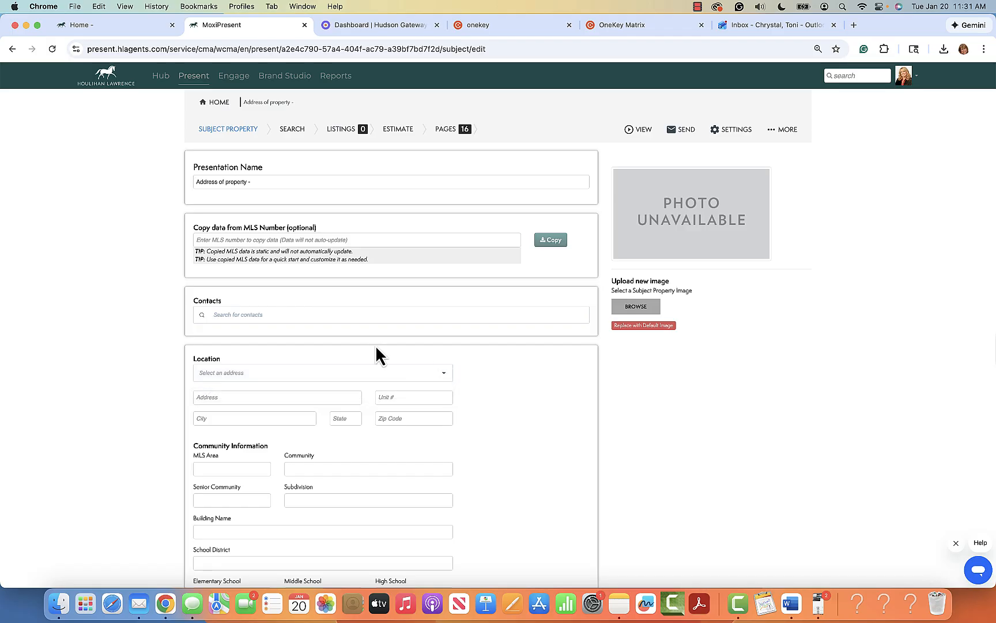
# Step: Enter the property's street address, city White Plains, state NY and its ZIP code
pyautogui.click(264, 396)
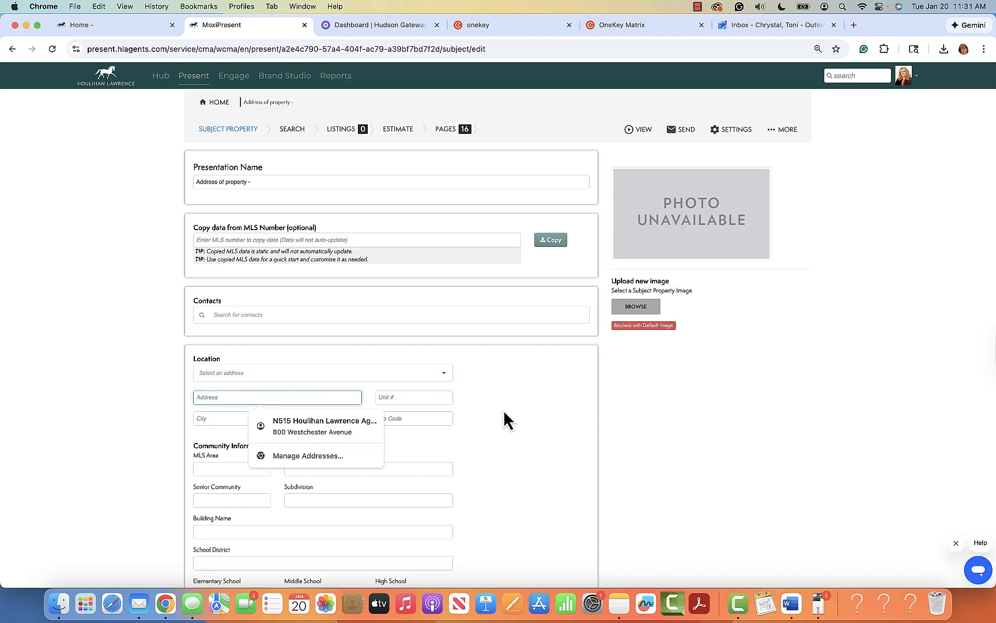
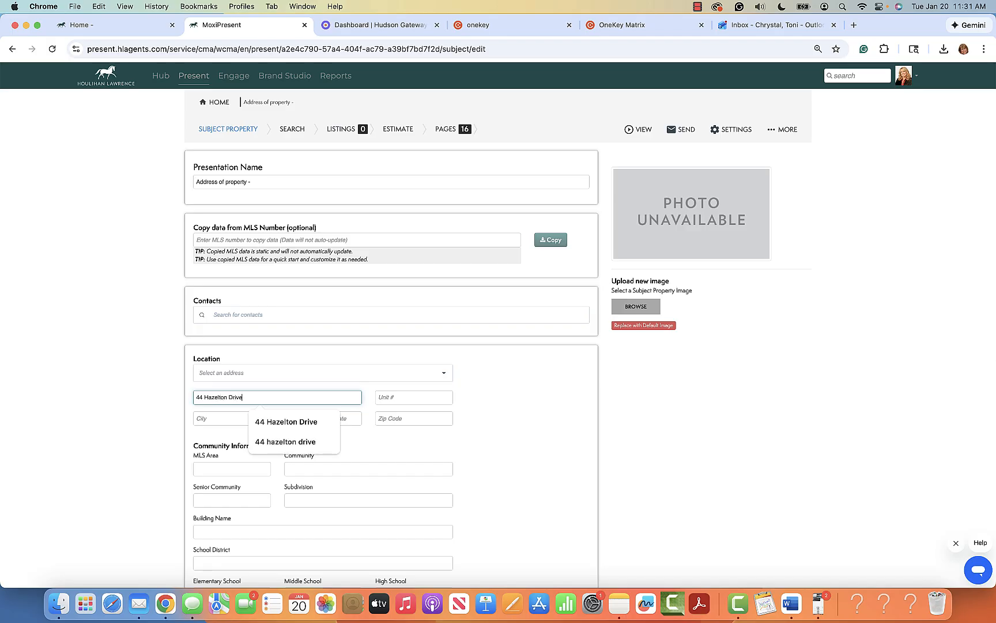
pyautogui.press('Tab')
pyautogui.press('Tab')
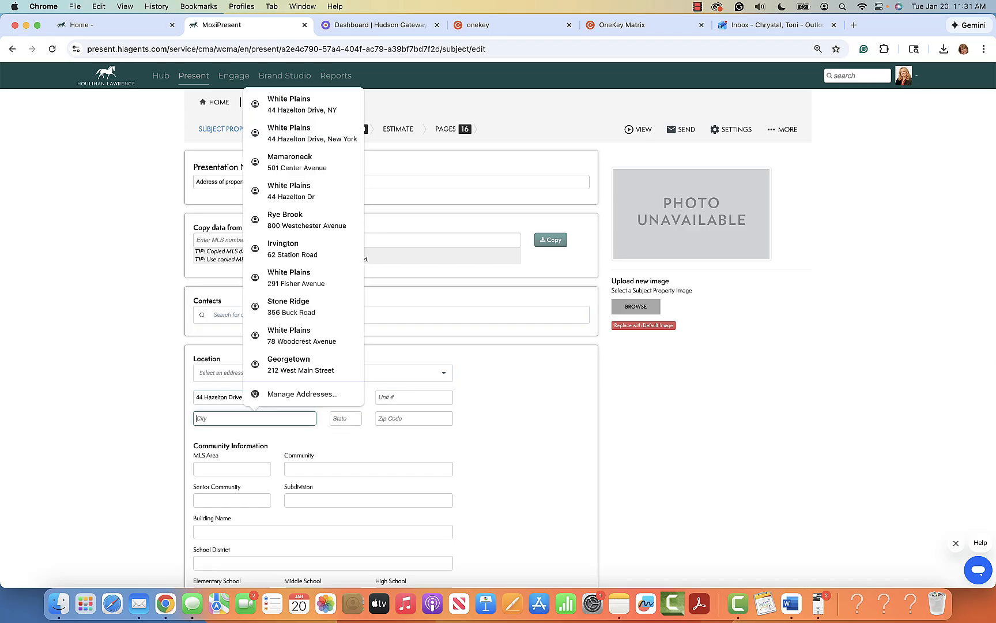
pyautogui.press('Tab')
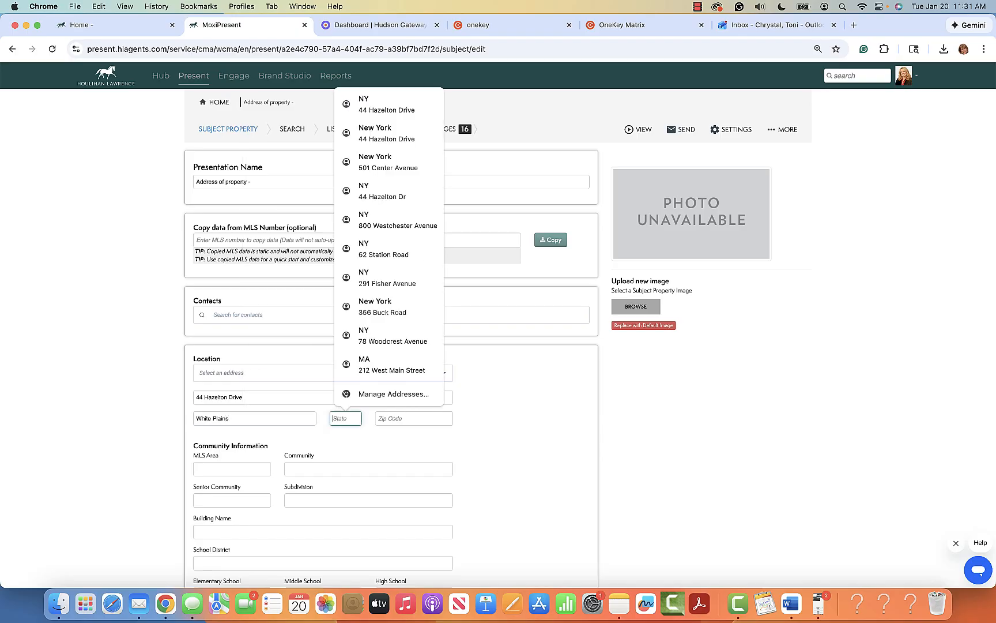
pyautogui.press('Tab')
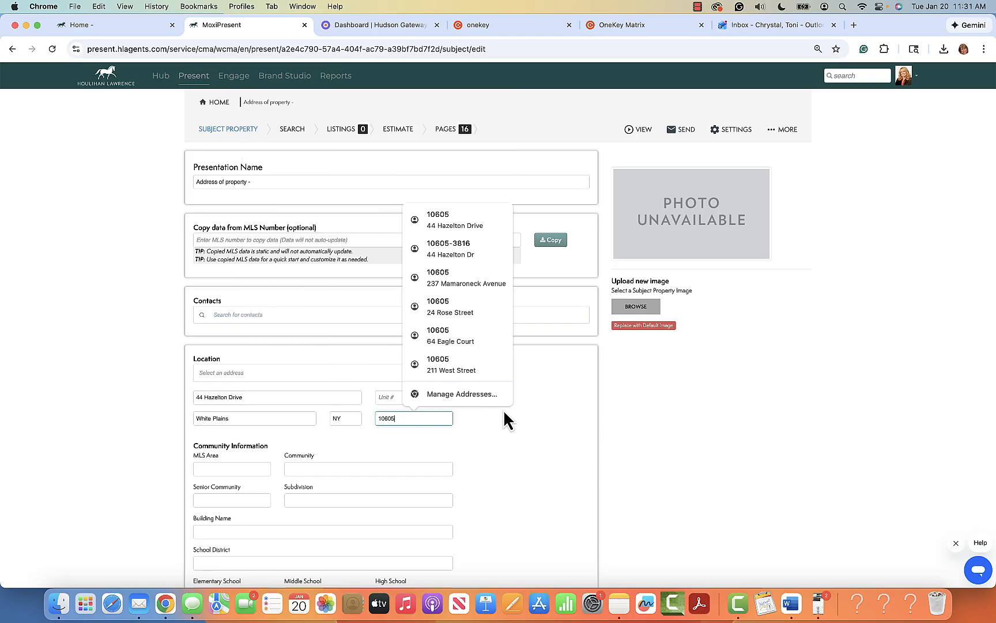
pyautogui.scroll(-1, 281, 474)
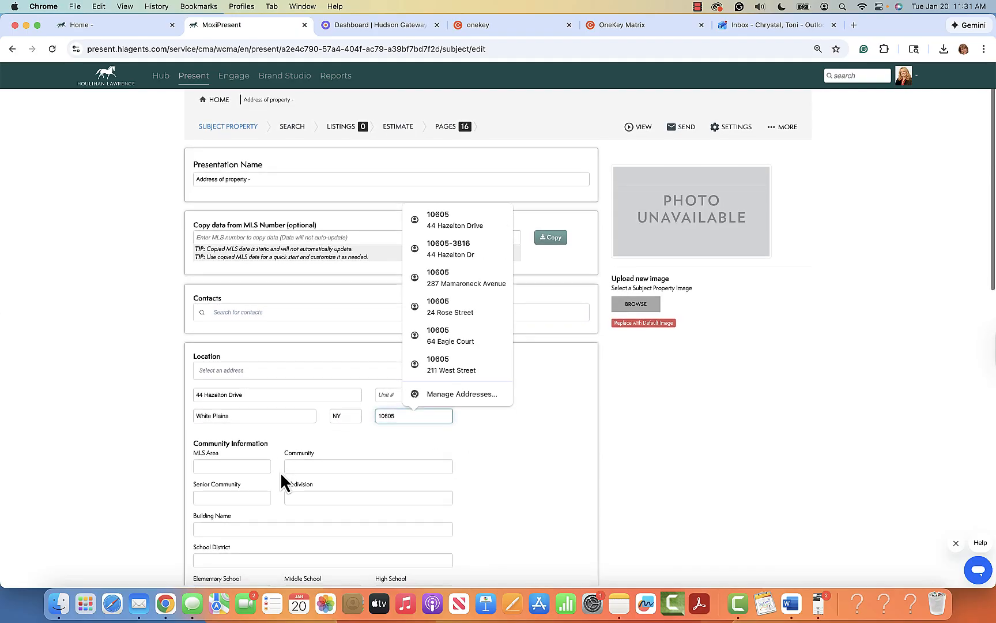
pyautogui.click(507, 475)
# Step: Set the School District to White Plains
pyautogui.scroll(-3, 487, 482)
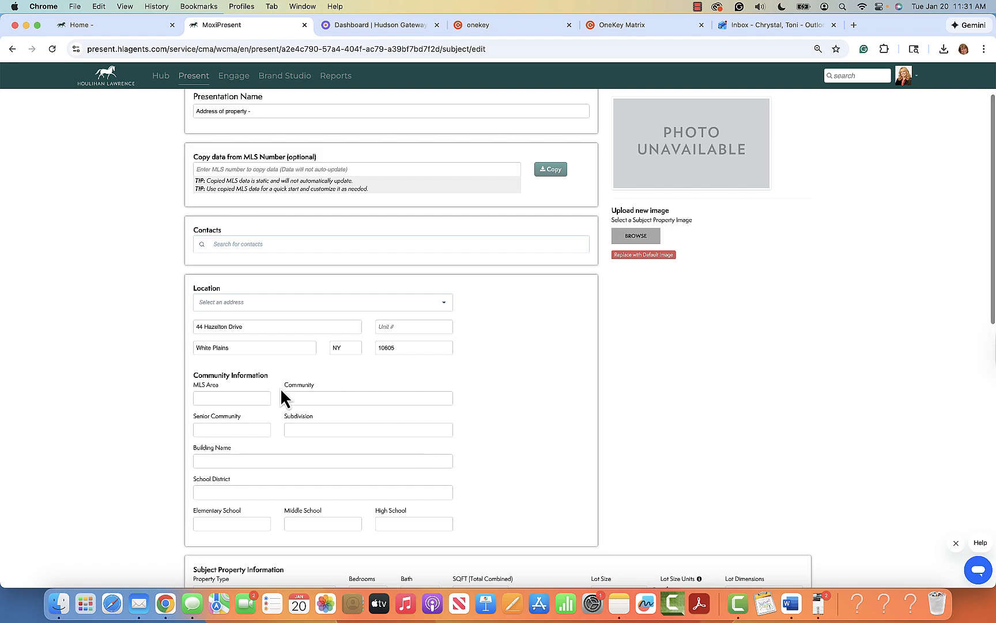
pyautogui.scroll(-1, 230, 493)
pyautogui.click(232, 474)
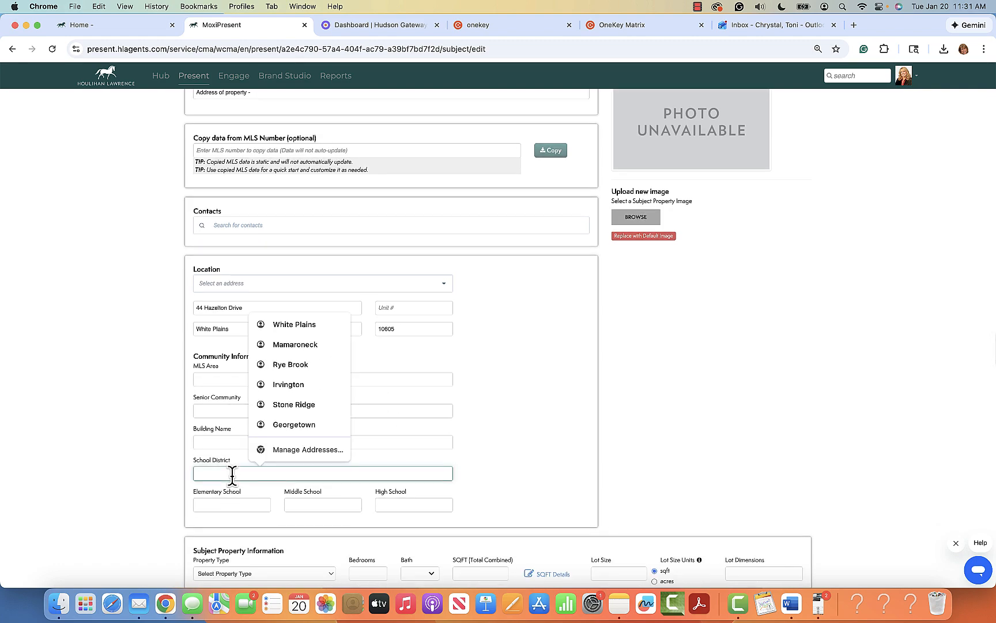
pyautogui.write('White Plains')
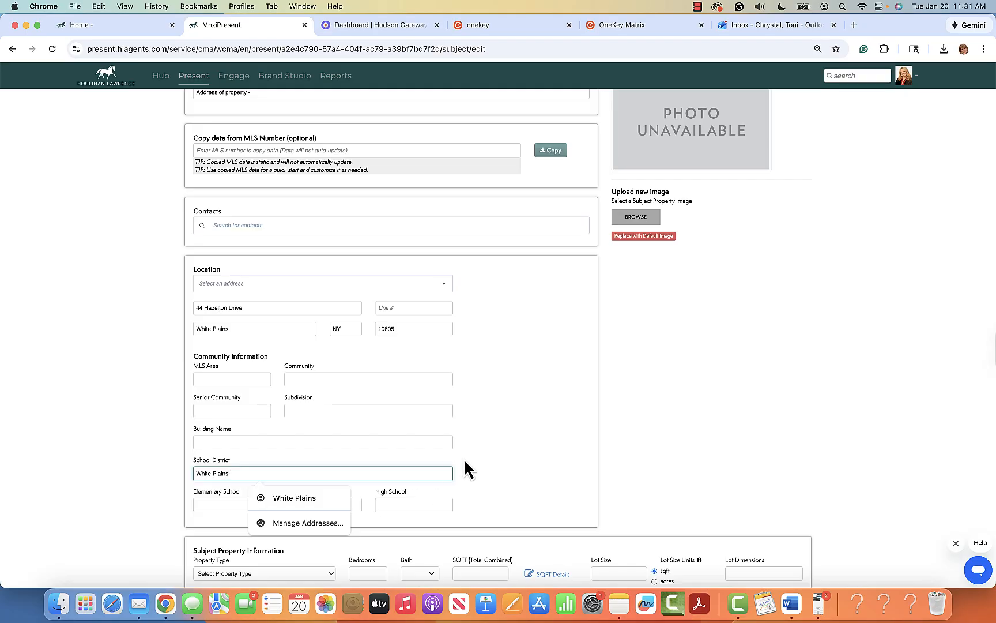
pyautogui.rightClick(478, 469)
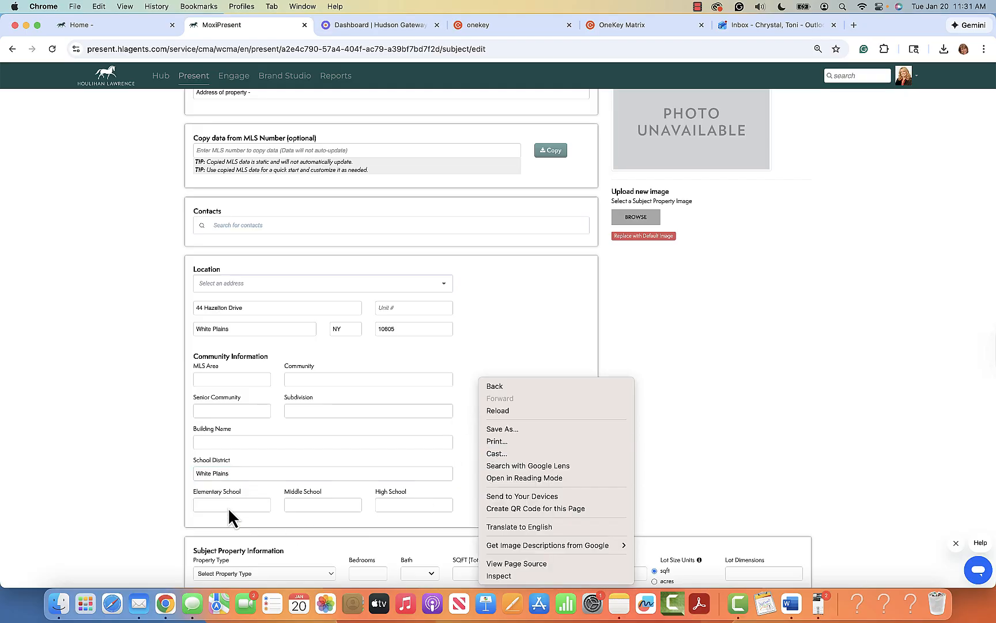
pyautogui.click(447, 386)
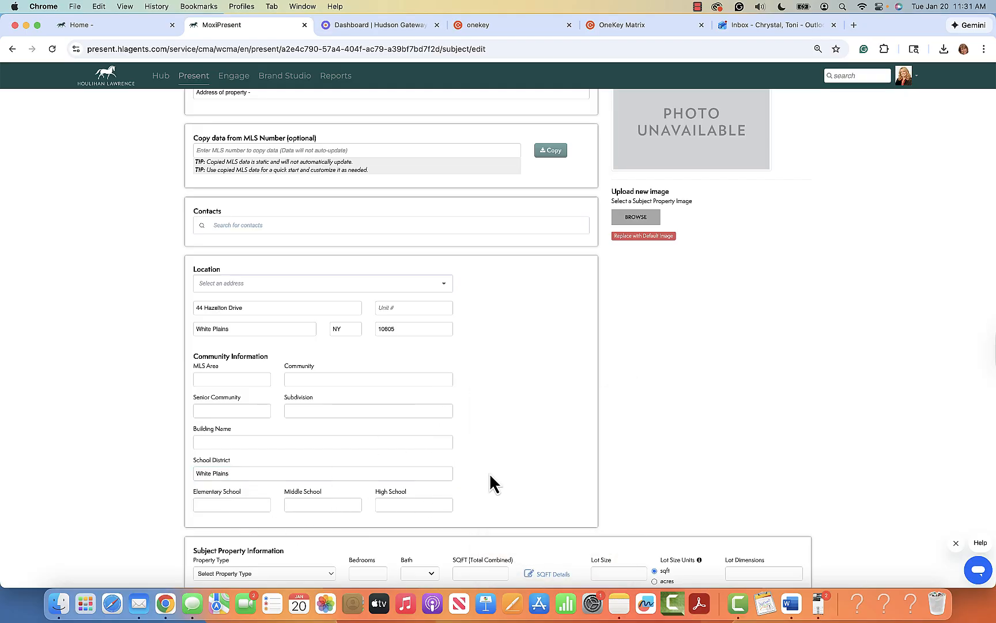
pyautogui.scroll(-3, 527, 455)
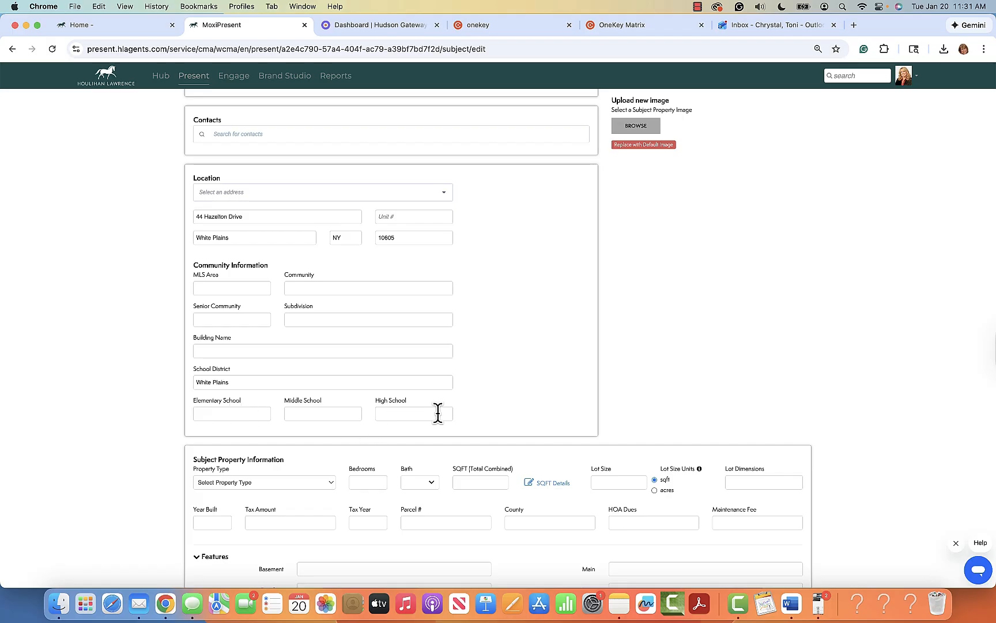
# Step: Set the property type to Single-Family Home with 4 bedrooms and 2 full baths
pyautogui.scroll(-3, 453, 441)
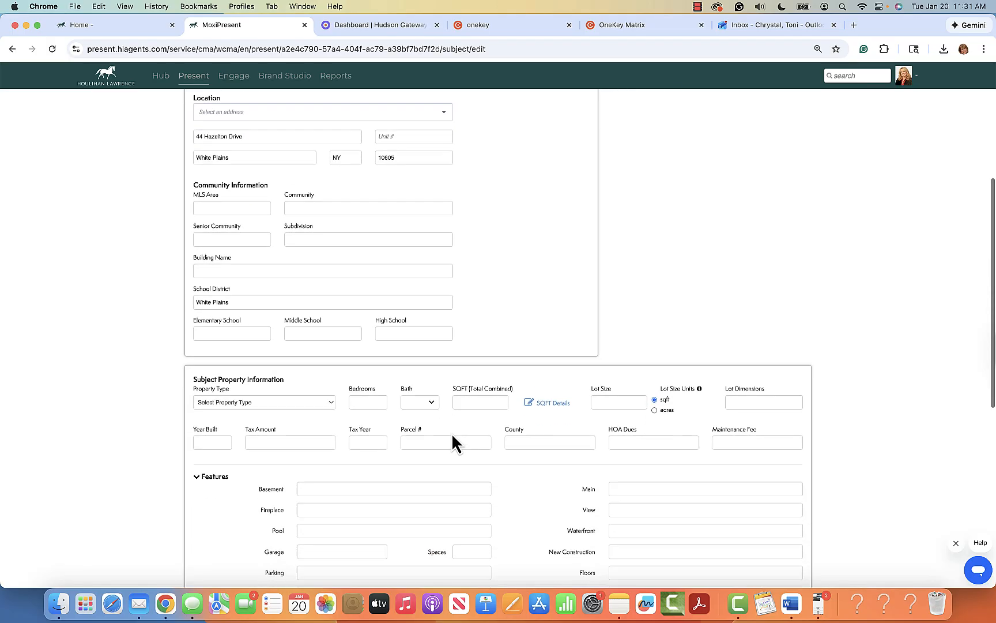
pyautogui.click(329, 403)
pyautogui.click(289, 413)
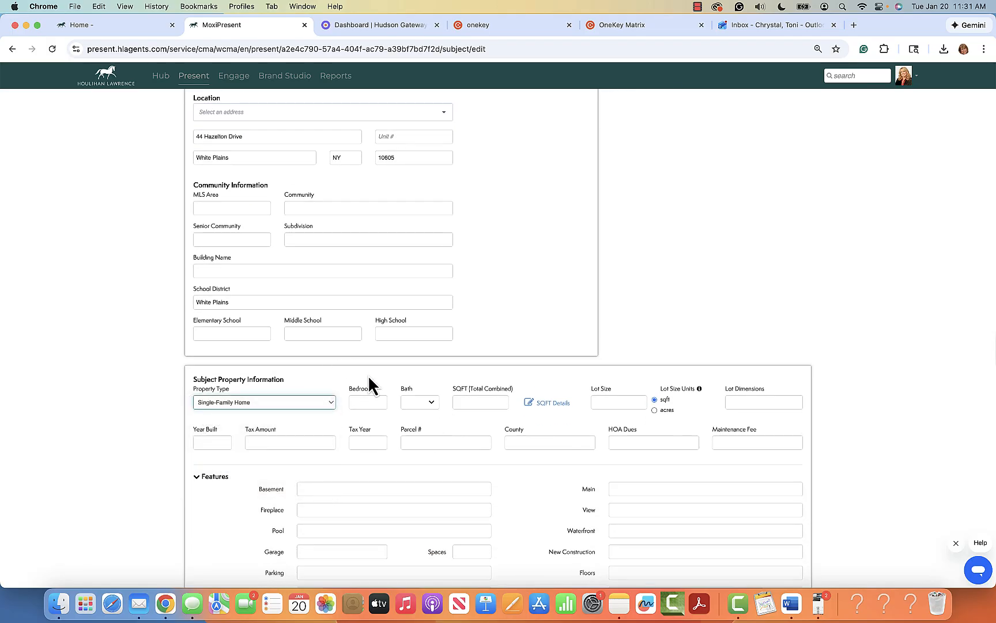
pyautogui.click(381, 402)
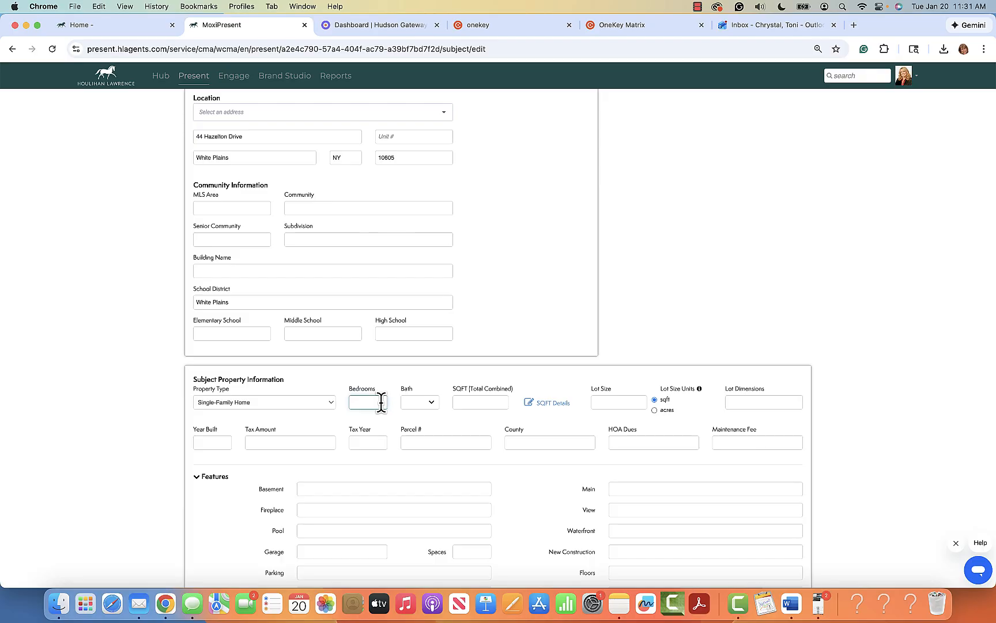
pyautogui.write('4')
pyautogui.click(432, 403)
pyautogui.click(480, 436)
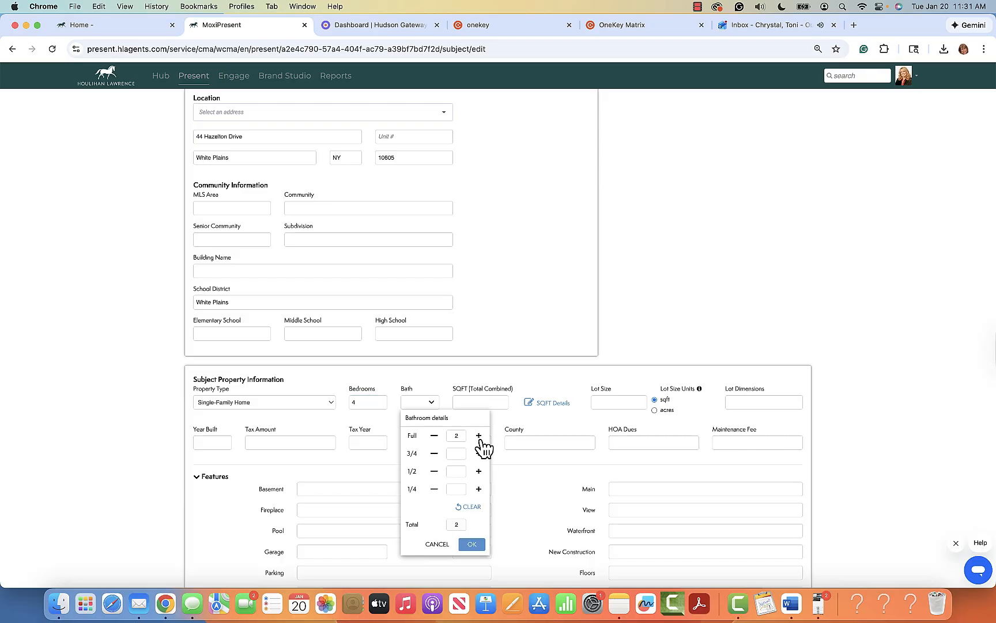
pyautogui.click(472, 545)
# Step: Enter 2000 sqft and adjust the lot size from the suggested 50,155 value
pyautogui.click(489, 403)
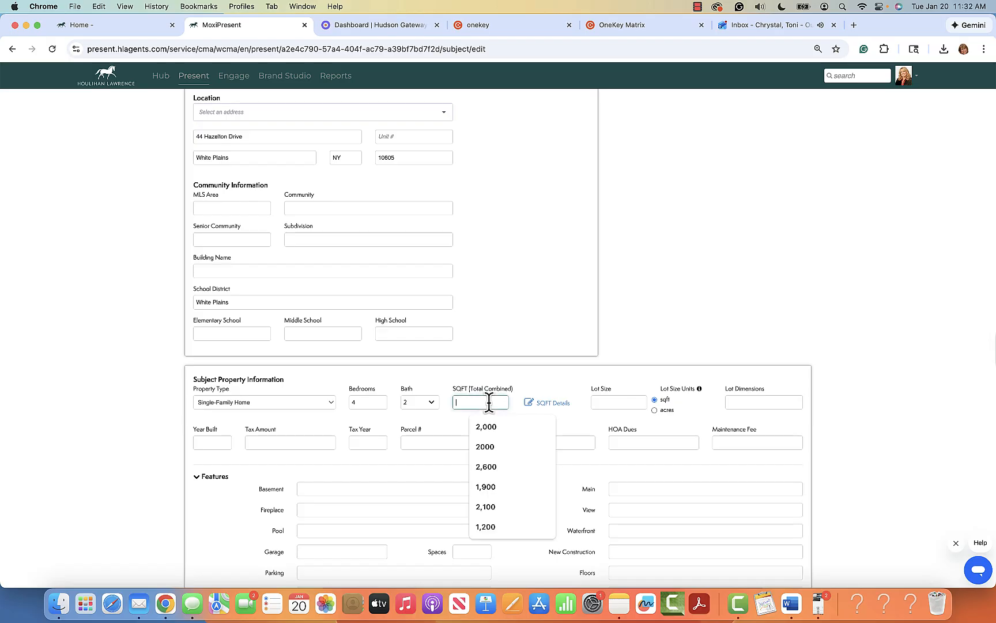
pyautogui.write('2000')
pyautogui.click(625, 402)
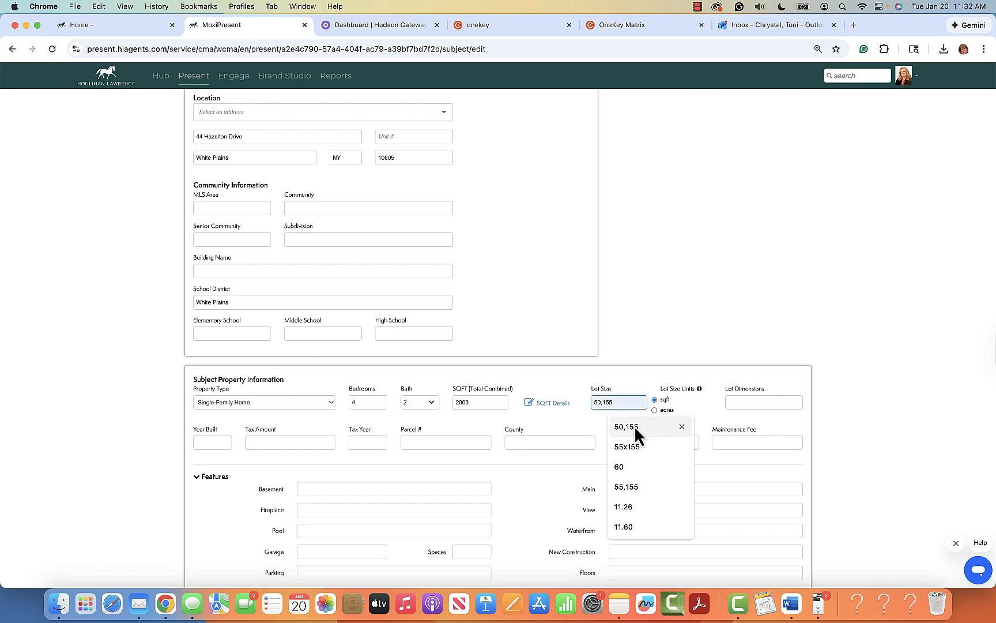
pyautogui.click(633, 426)
pyautogui.click(603, 402)
pyautogui.press('BackSpace')
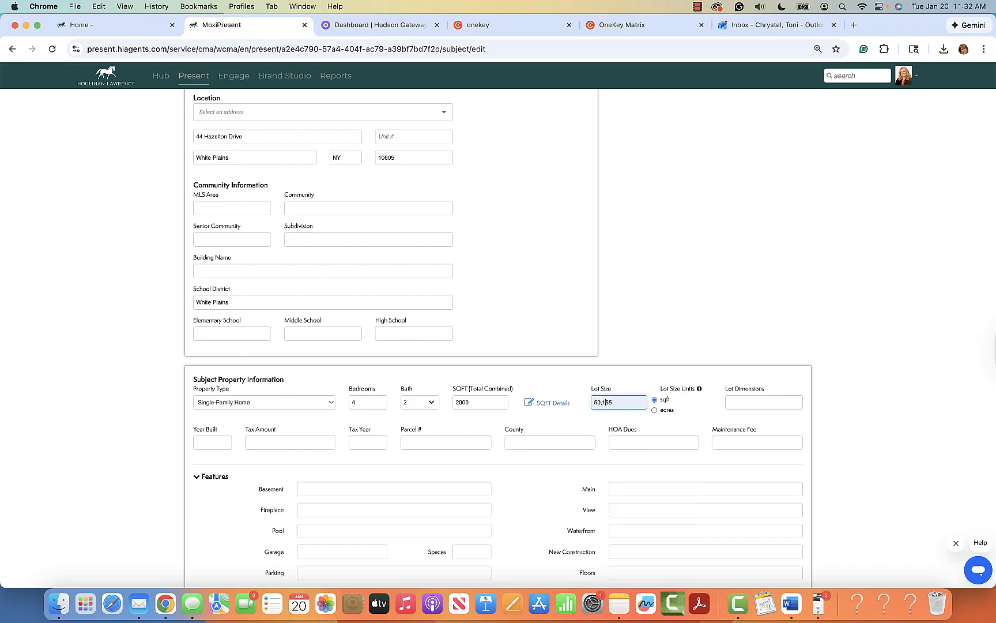
pyautogui.write('x ')
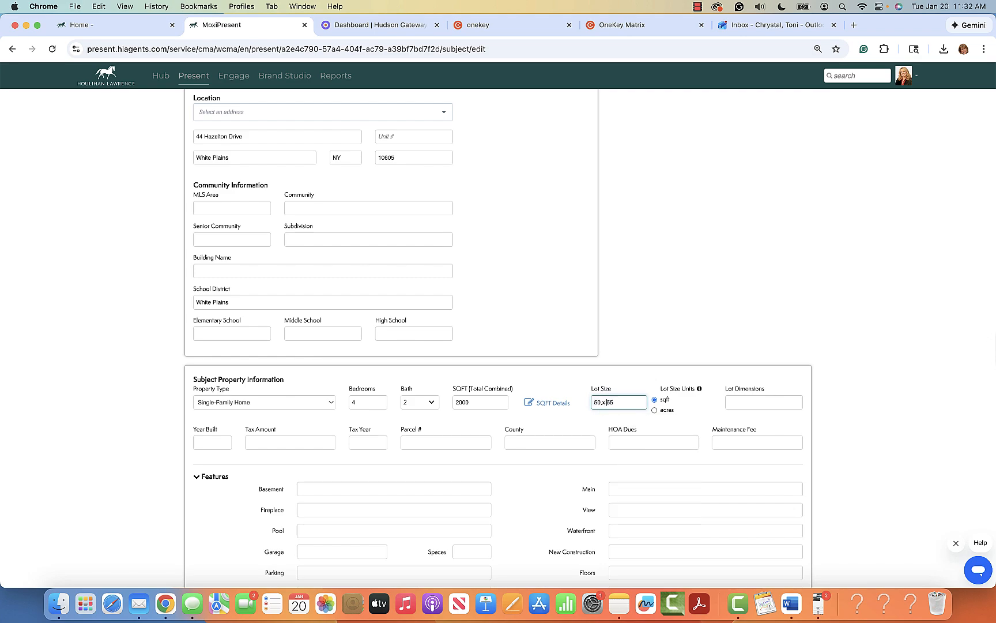
pyautogui.write('1')
# Step: Fill in year built 1930, tax amount $16,000 for tax year 2025, and Westchester county
pyautogui.click(212, 443)
pyautogui.write('1')
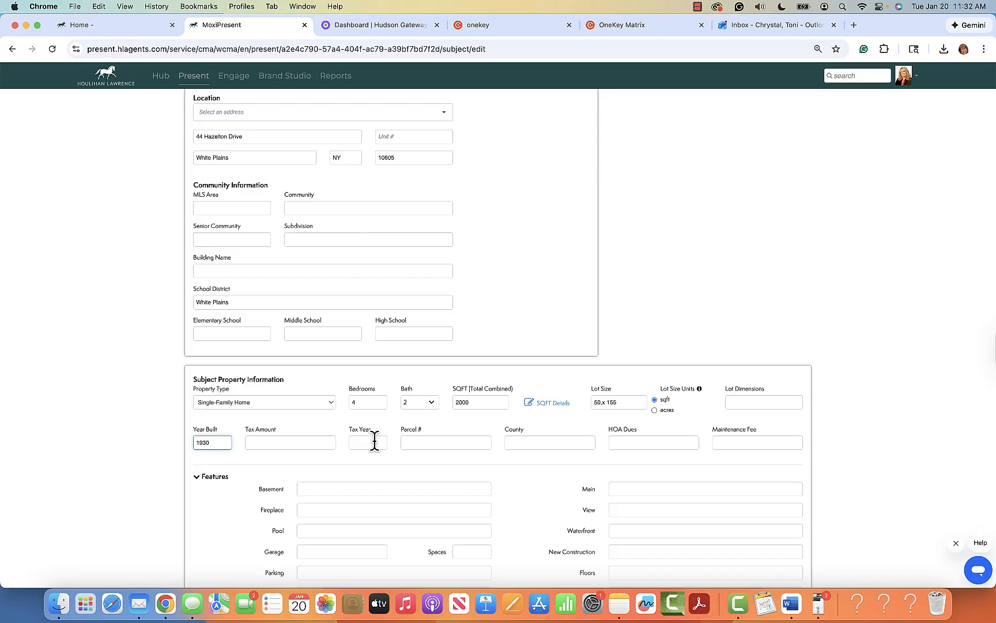
pyautogui.click(313, 442)
pyautogui.write('$')
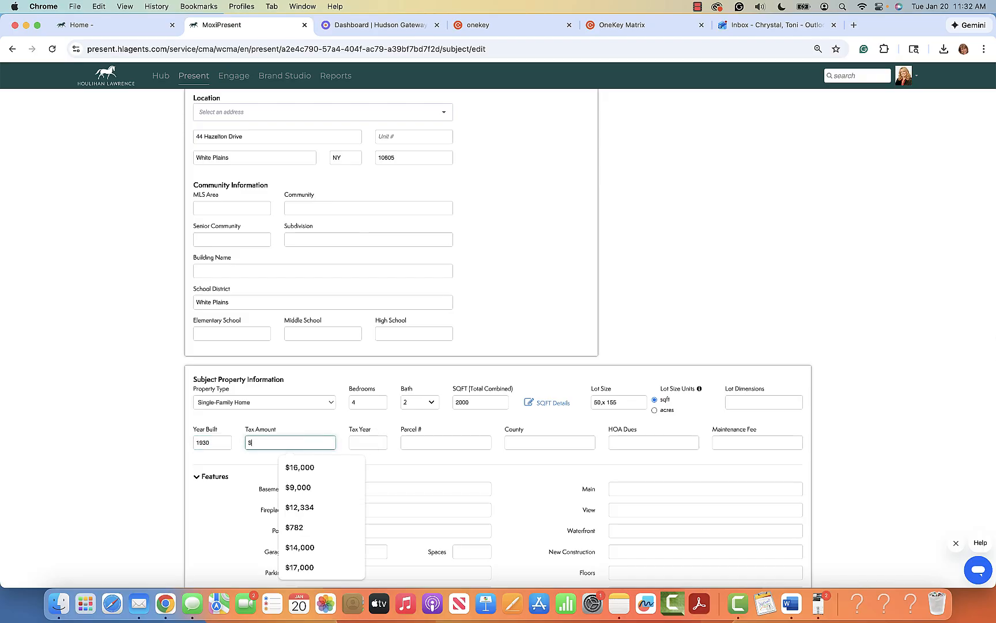
pyautogui.write('16,000')
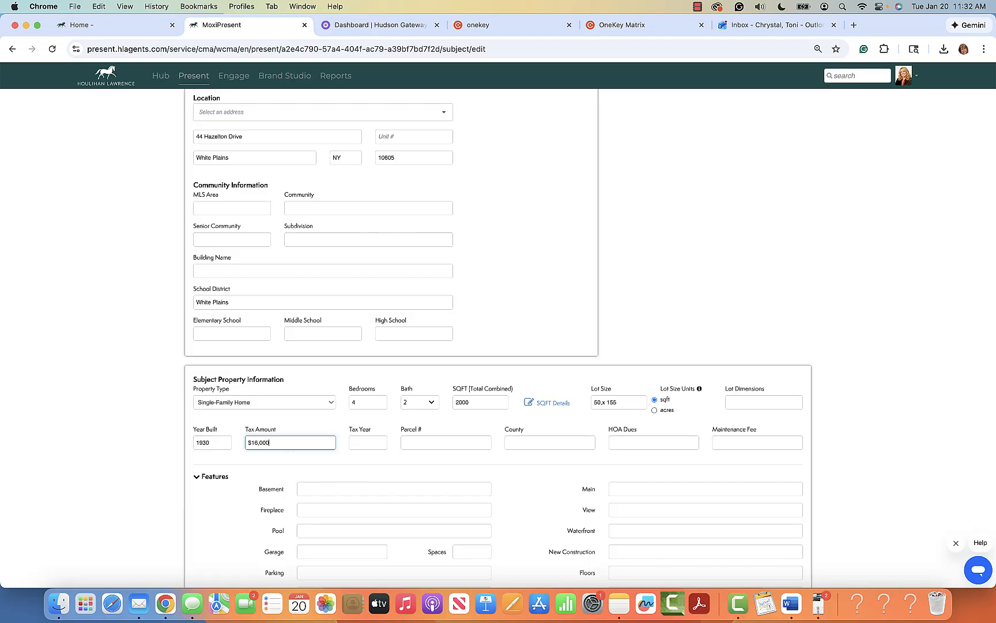
pyautogui.click(370, 442)
pyautogui.write('2025')
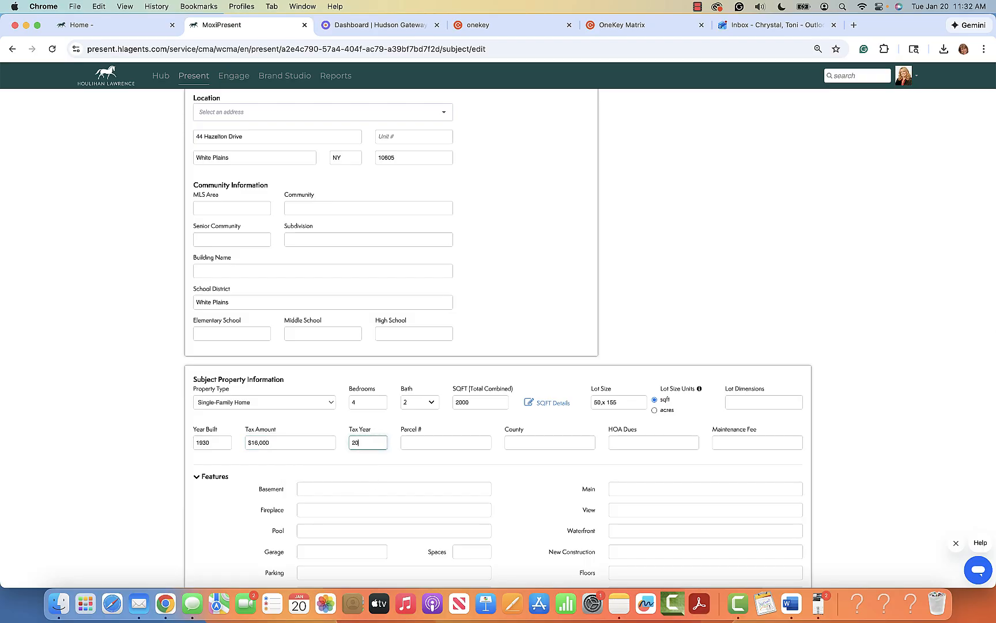
pyautogui.click(554, 443)
pyautogui.write('Westchester')
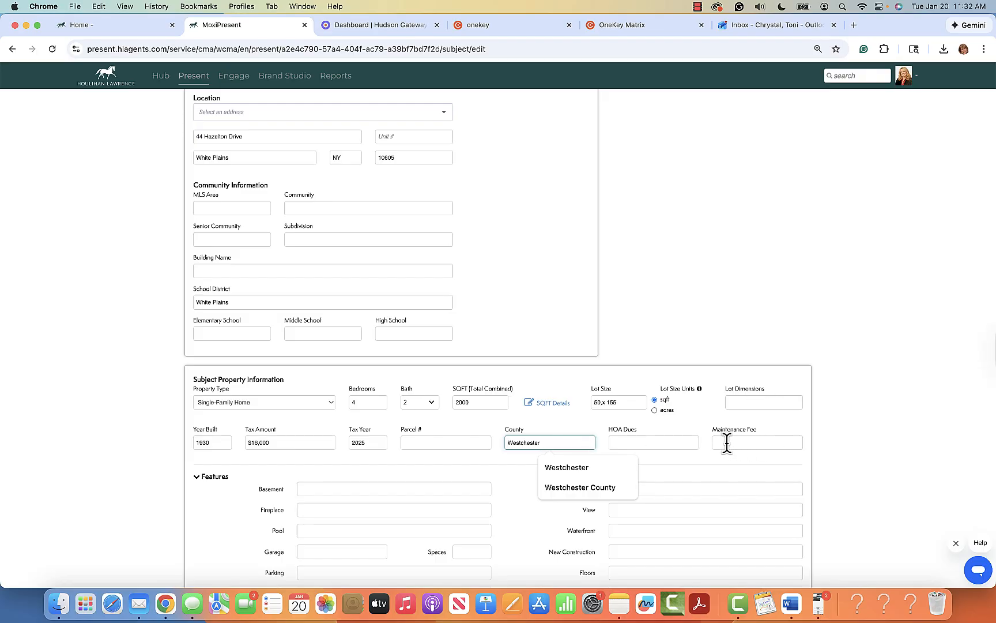
# Step: Set basement to Yes, Unfinished, fireplace to Living Room, and pool to NO
pyautogui.click(376, 489)
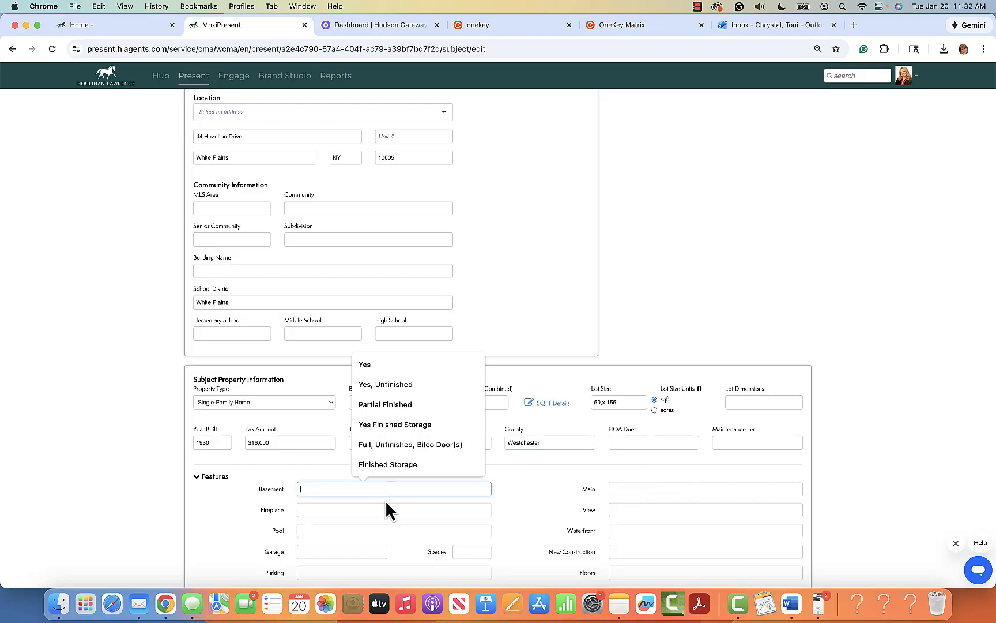
pyautogui.click(399, 385)
pyautogui.click(329, 510)
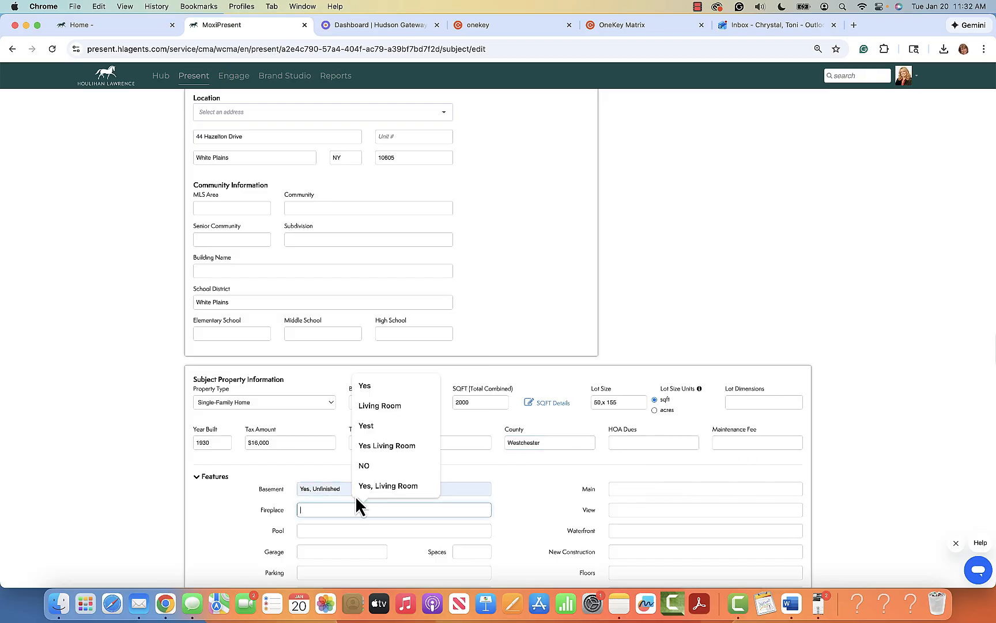
pyautogui.click(379, 405)
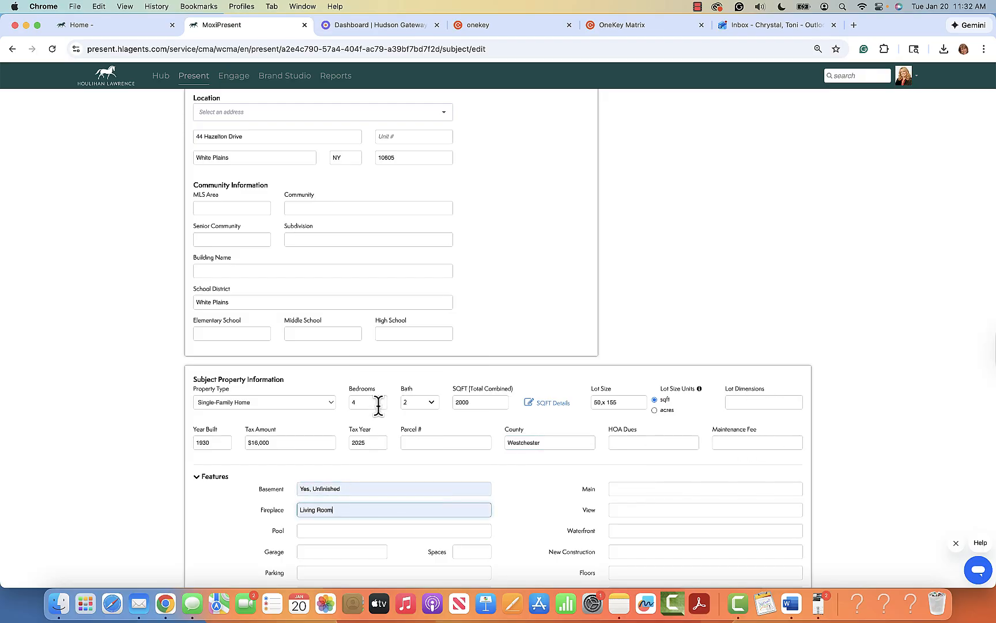
pyautogui.click(335, 531)
pyautogui.write('NO')
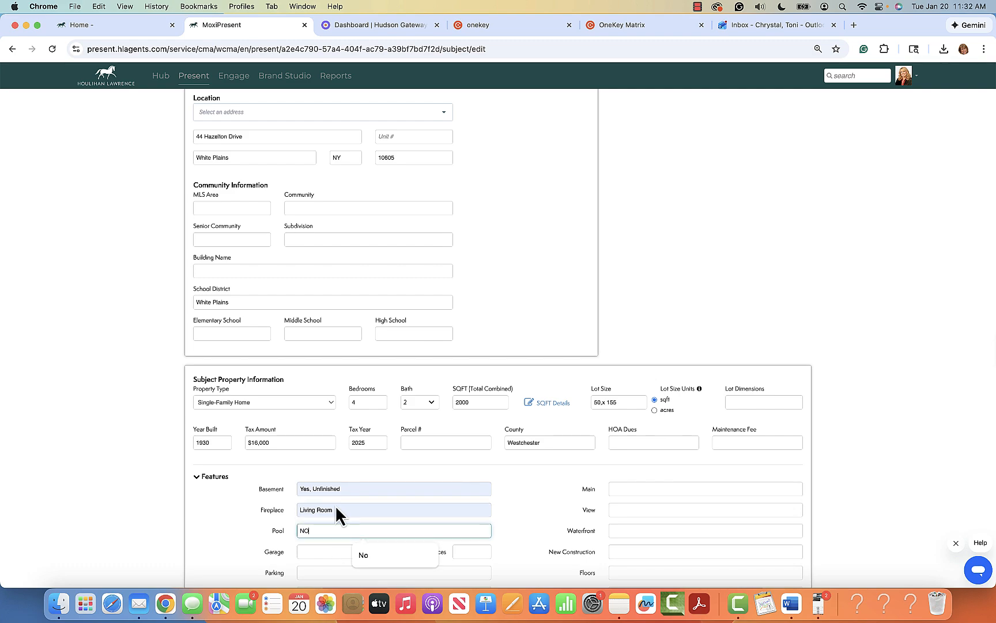
# Step: Choose a 1-car garage, Yes Driveway (many spaces) parking, and a Modern kitchen
pyautogui.click(328, 551)
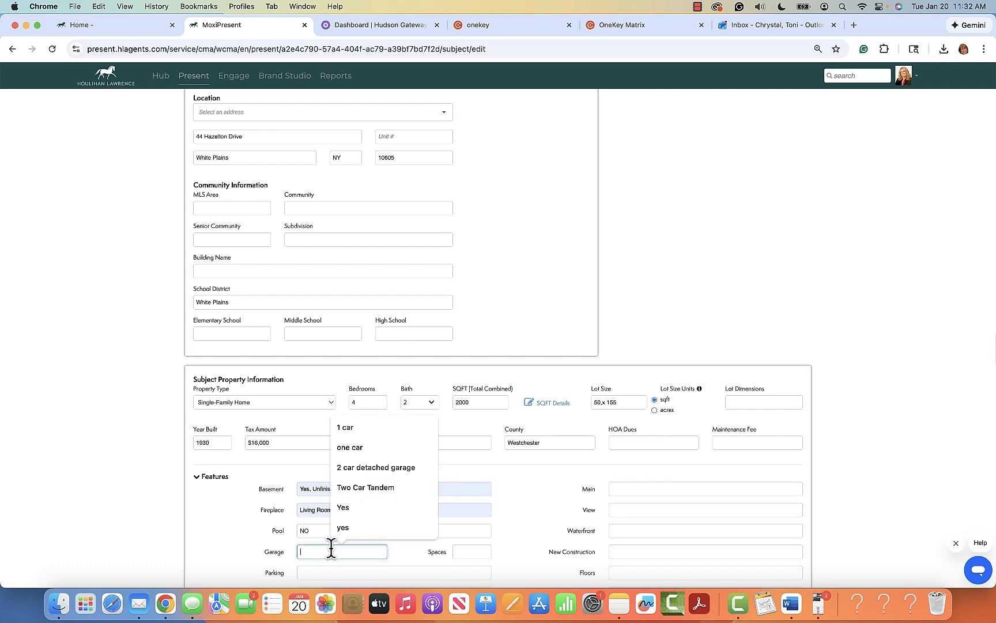
pyautogui.click(348, 429)
pyautogui.scroll(-3, 432, 524)
pyautogui.click(355, 482)
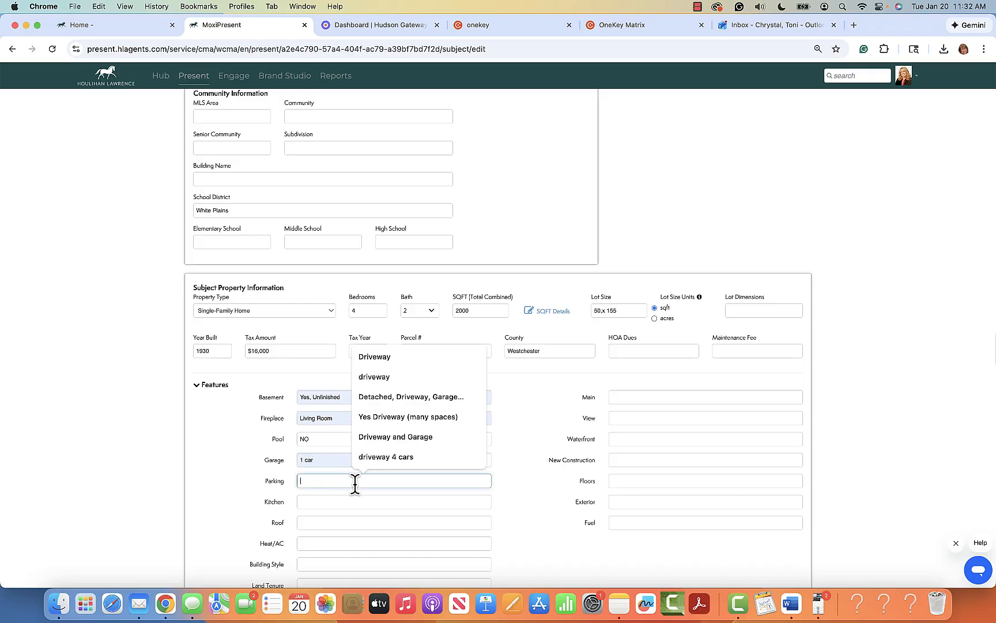
pyautogui.click(403, 416)
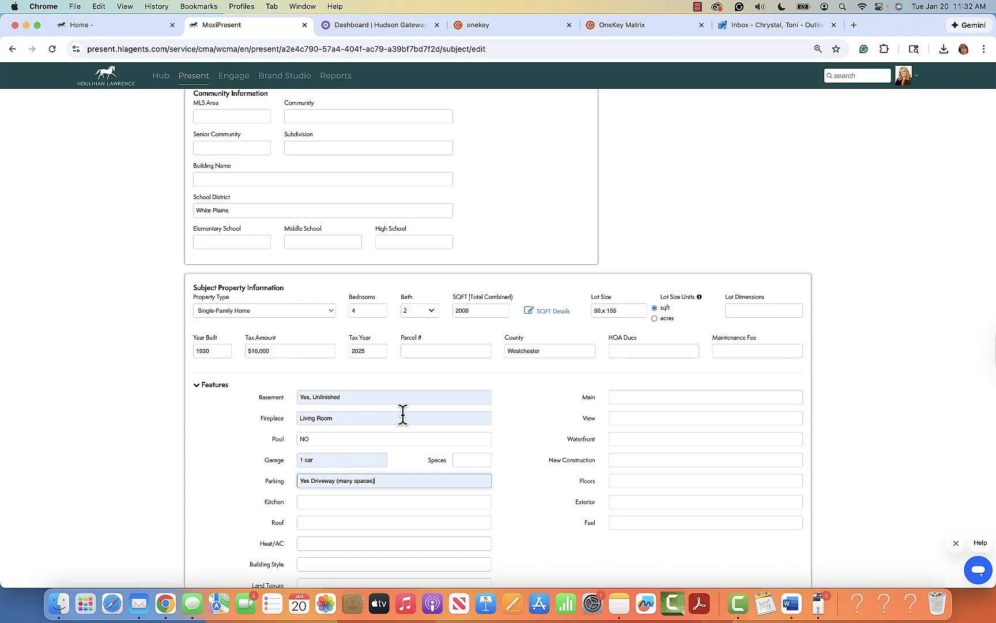
pyautogui.click(338, 501)
pyautogui.write('Modern')
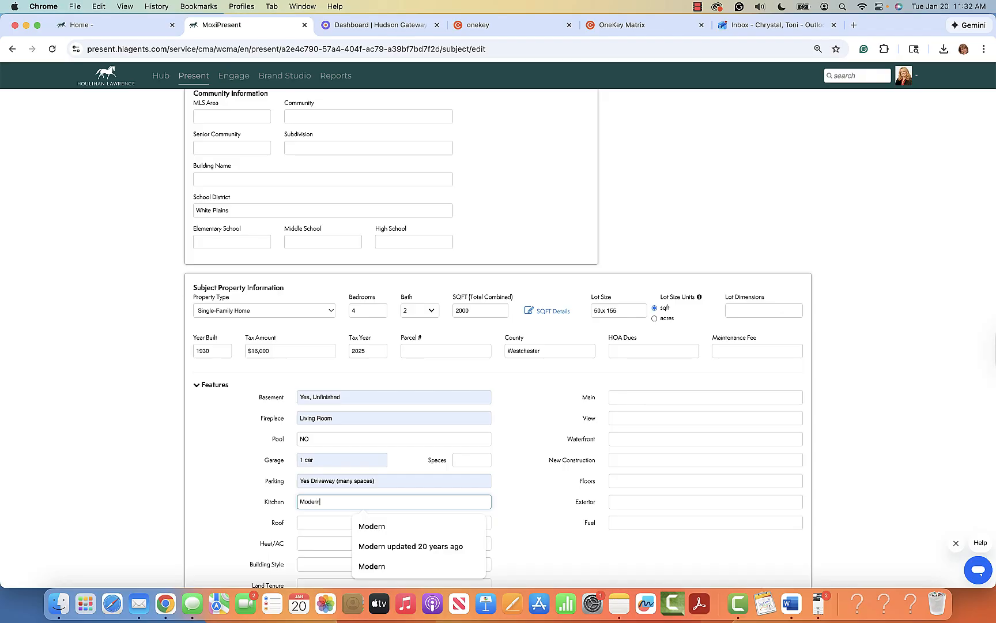
# Step: Enter an Asphalt roof, HW heating/cooling, and Tudor building style
pyautogui.click(325, 523)
pyautogui.write('A')
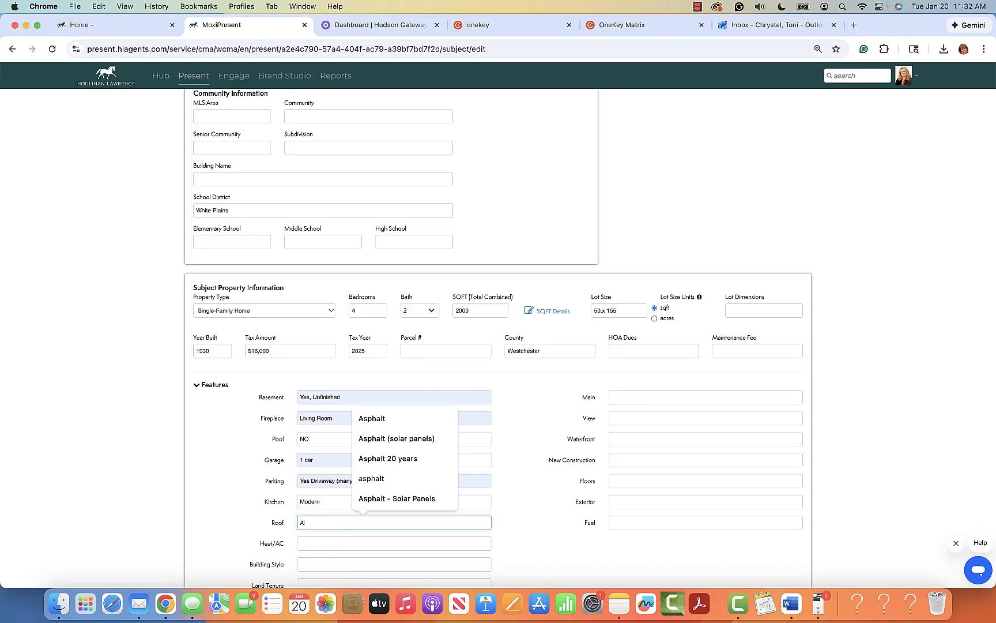
pyautogui.write('sphalt')
pyautogui.click(327, 543)
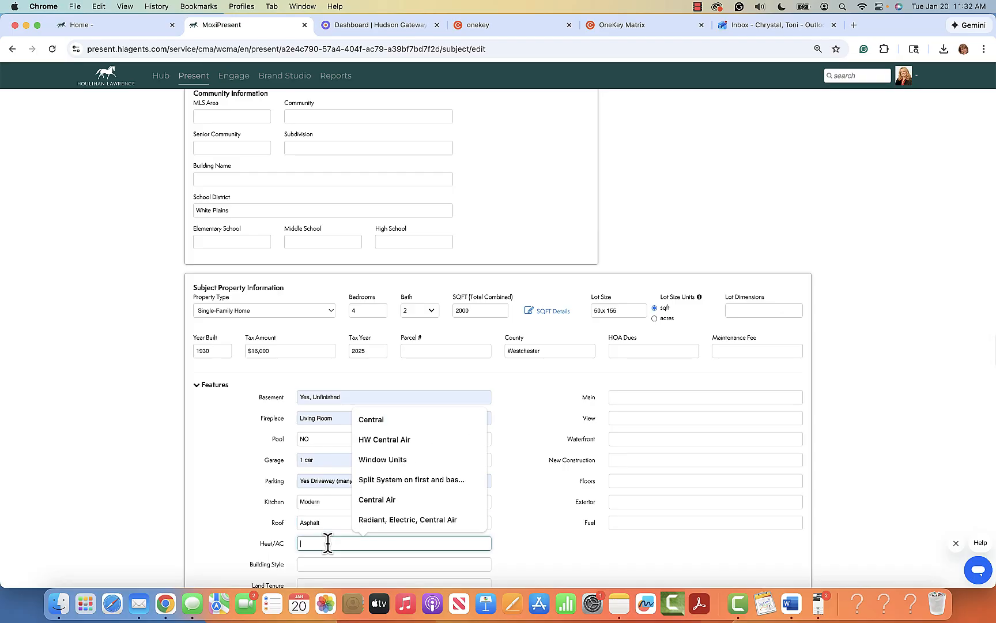
pyautogui.write('H')
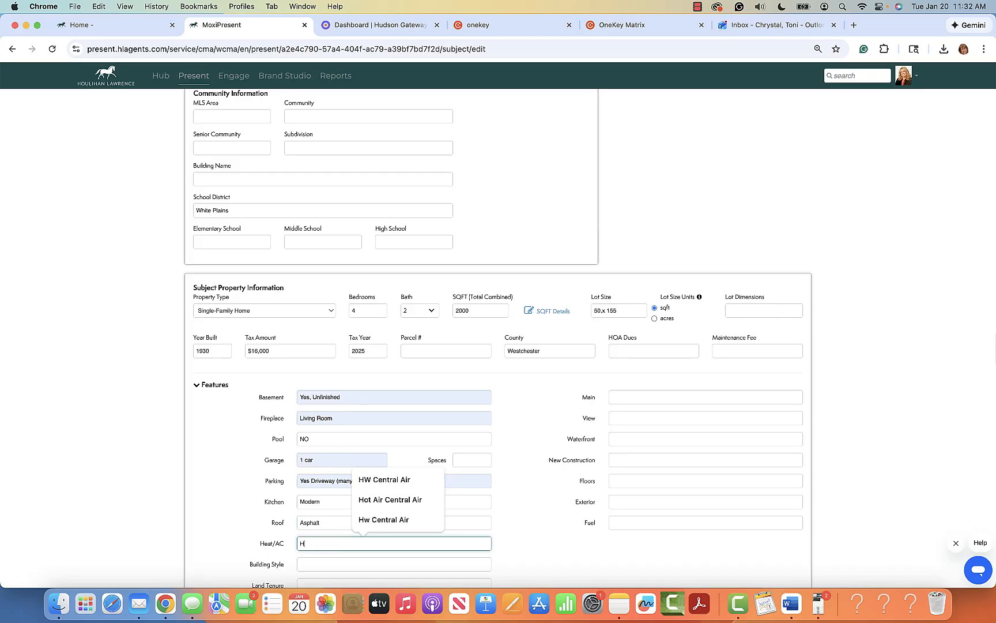
pyautogui.write('W - ')
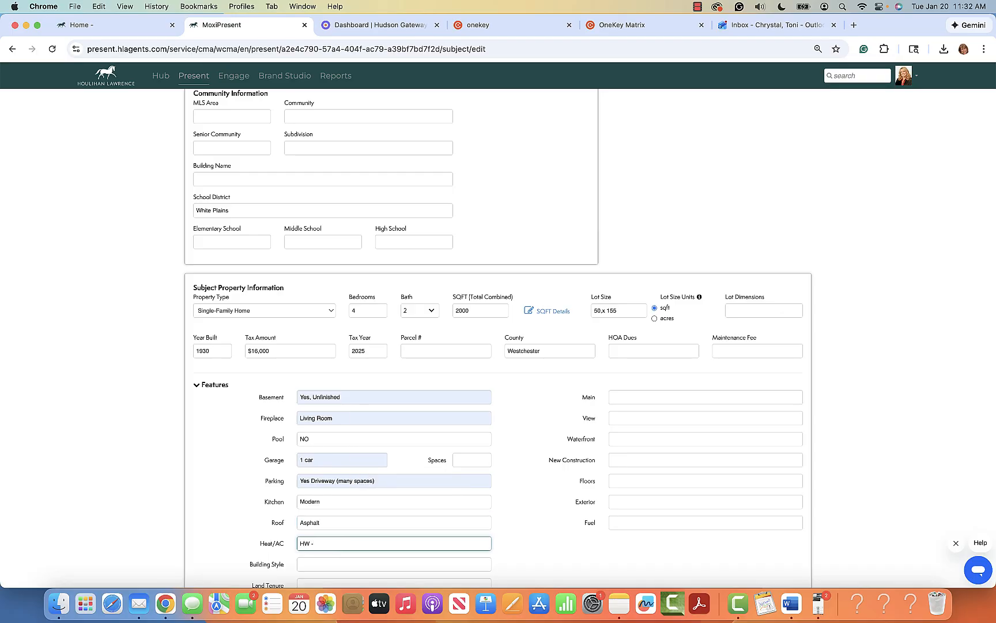
pyautogui.write('Central Air')
pyautogui.click(336, 564)
pyautogui.write('Tudor')
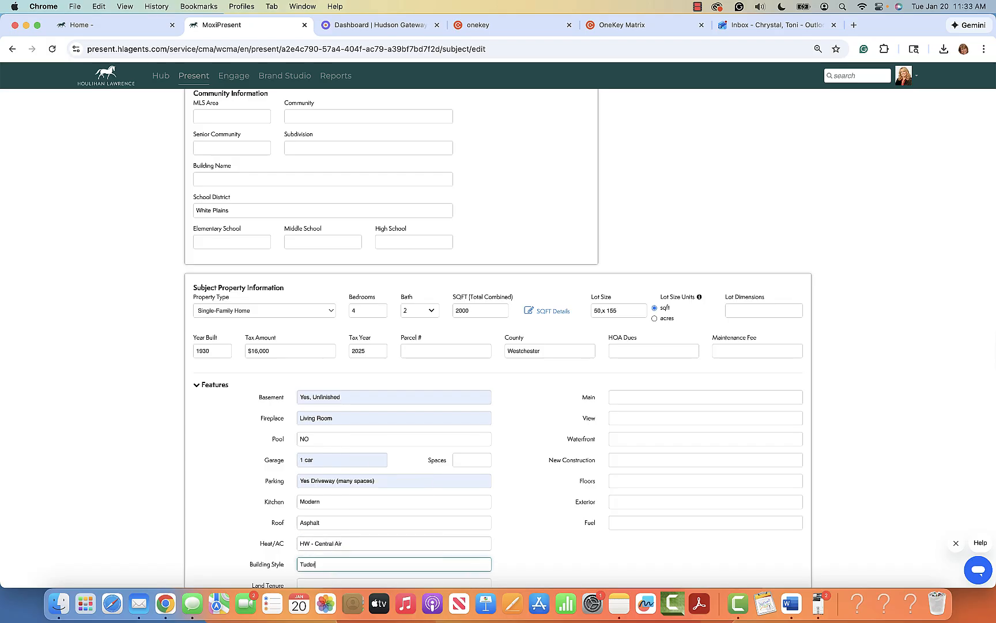
# Step: Mark new construction No, with Hard Wood floors, Stucco exterior and Gas fuel
pyautogui.scroll(-1, 336, 567)
pyautogui.scroll(-2, 498, 495)
pyautogui.scroll(3, 498, 495)
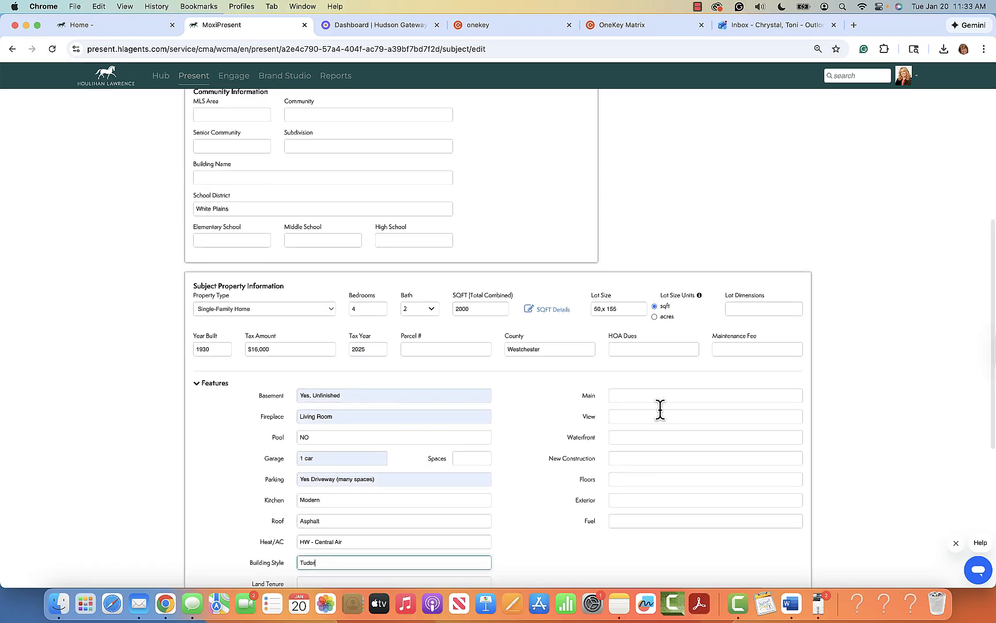
pyautogui.click(639, 457)
pyautogui.write('No')
pyautogui.press('Tab')
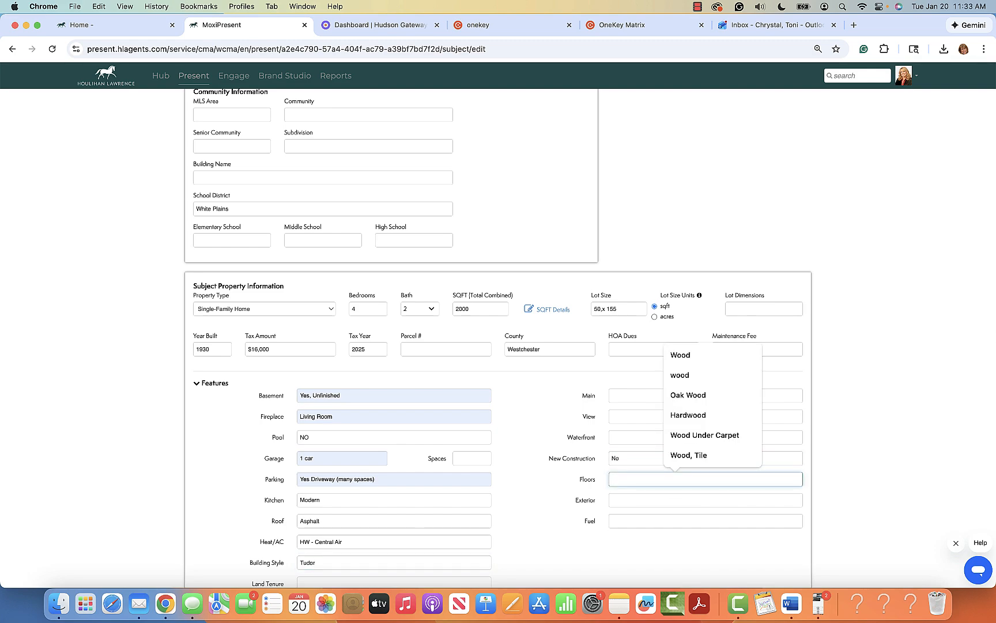
pyautogui.write('Hard Wood')
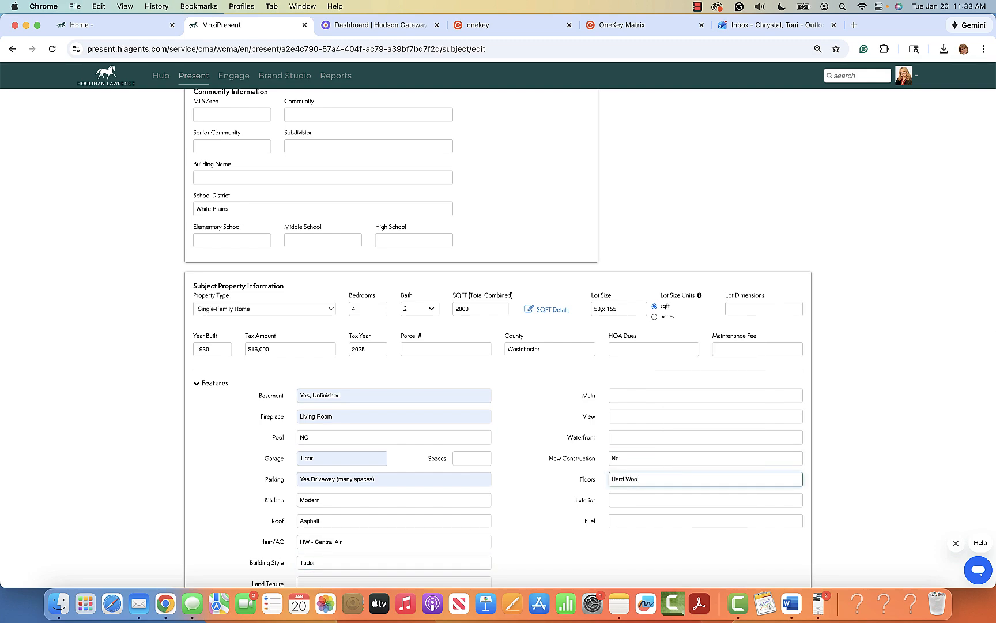
pyautogui.press('Tab')
pyautogui.write('Stucco')
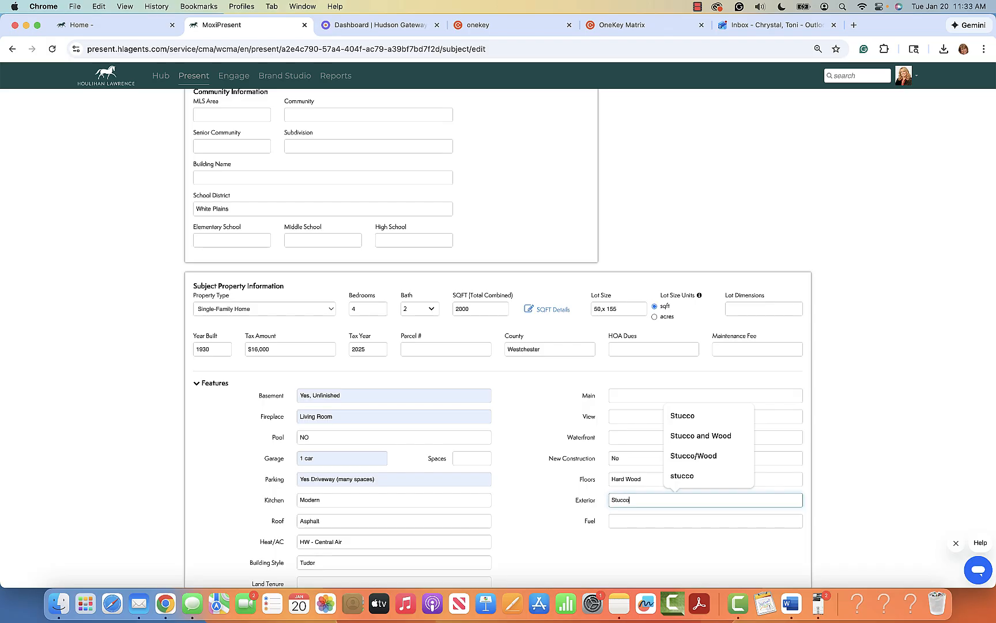
pyautogui.press('Tab')
pyautogui.write('Gas')
pyautogui.scroll(-5, 637, 455)
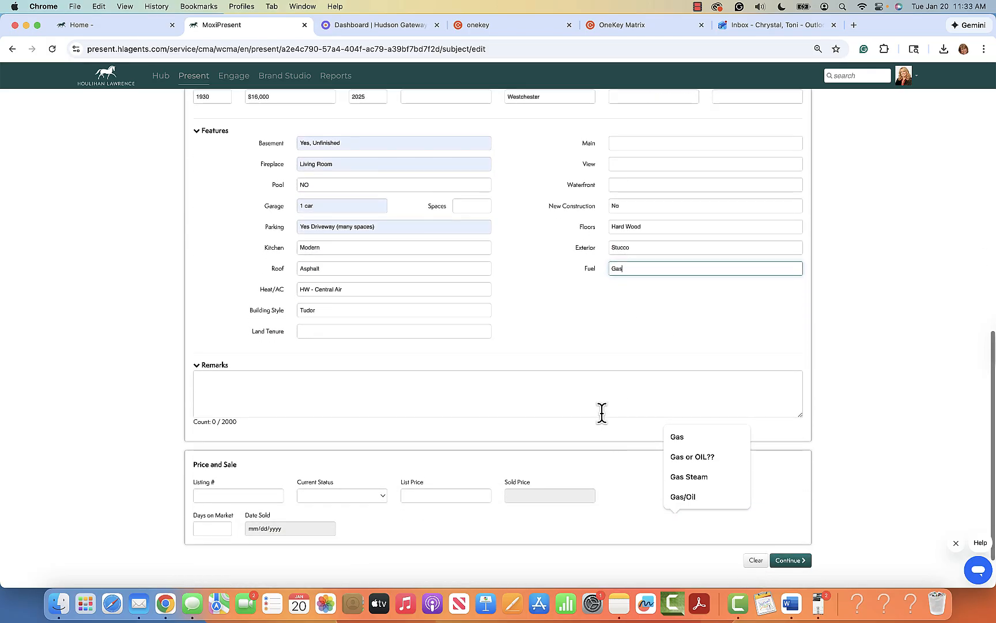
# Step: Write remarks on the home's good condition and easy deck and yard access, accepting the Tree-lined and 'easily accessible' fixes
pyautogui.click(338, 387)
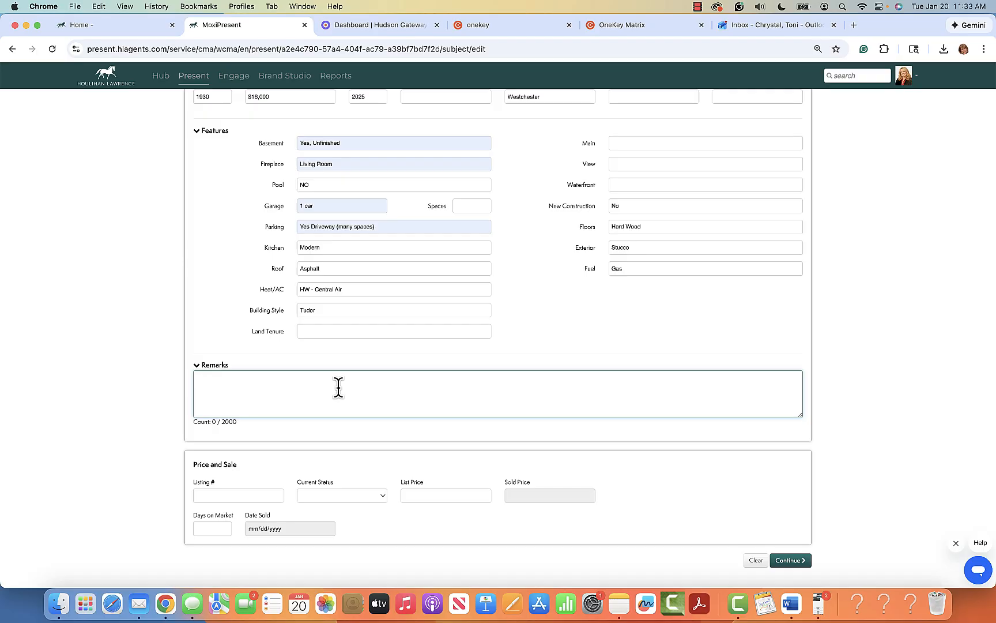
pyautogui.write('This home is in good condition.  The deck and yard are')
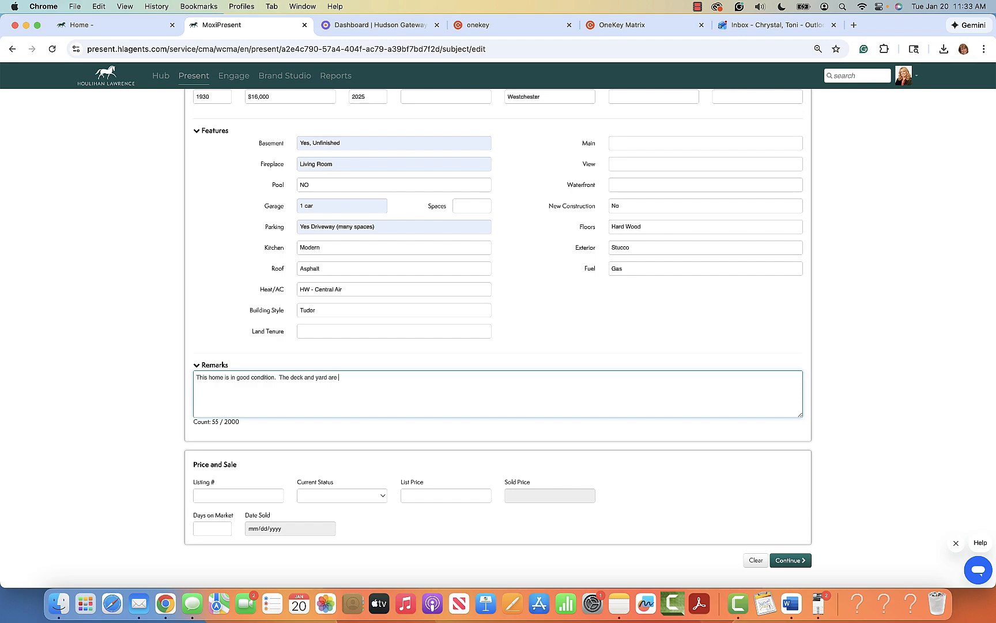
pyautogui.write(' easy to access from the kitchen and c')
pyautogui.write('ining ')
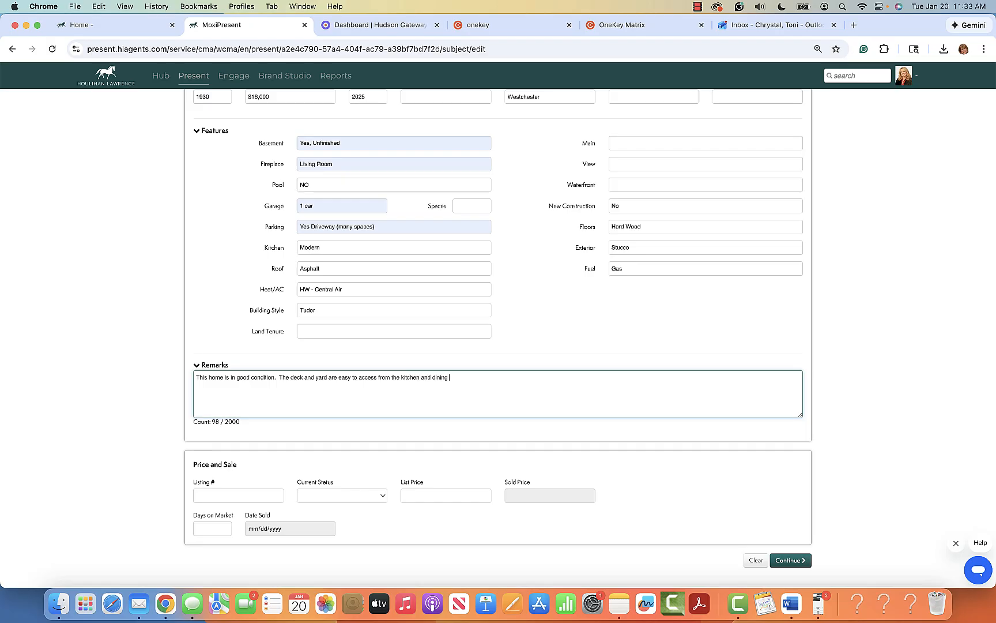
pyautogui.write('room.  Tree lined street.')
pyautogui.moveTo(481, 376)
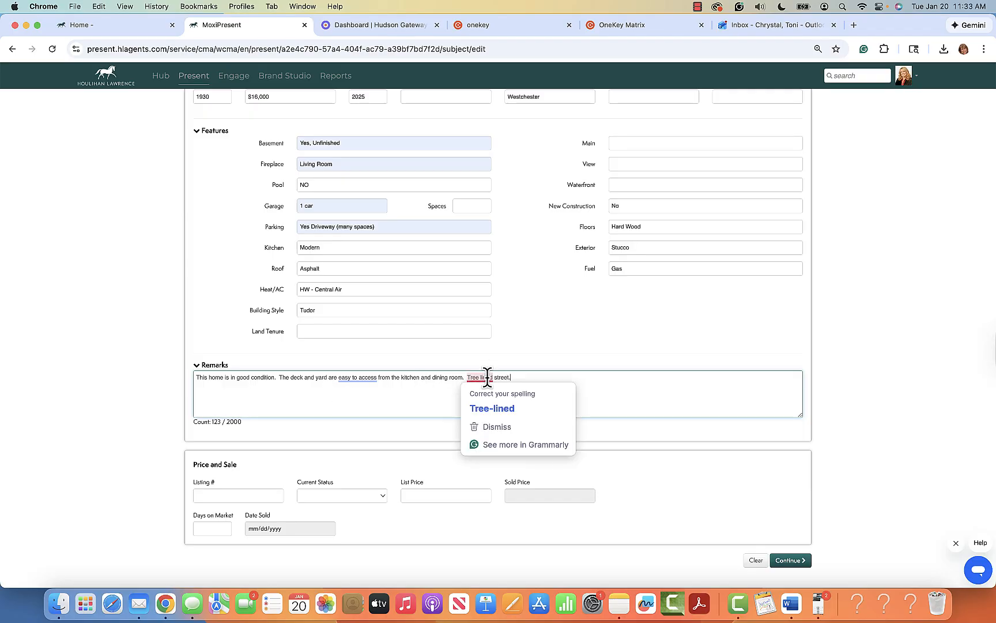
pyautogui.click(498, 409)
pyautogui.moveTo(363, 378)
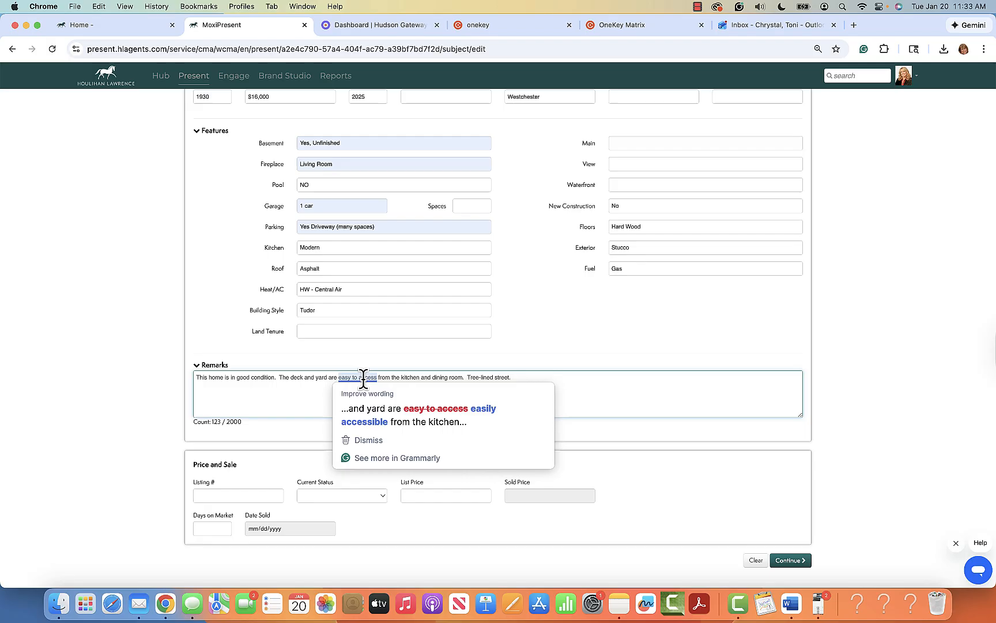
pyautogui.click(397, 411)
# Step: Add a paragraph noting the CMA was created before a chance to preview the inside
pyautogui.press('Return')
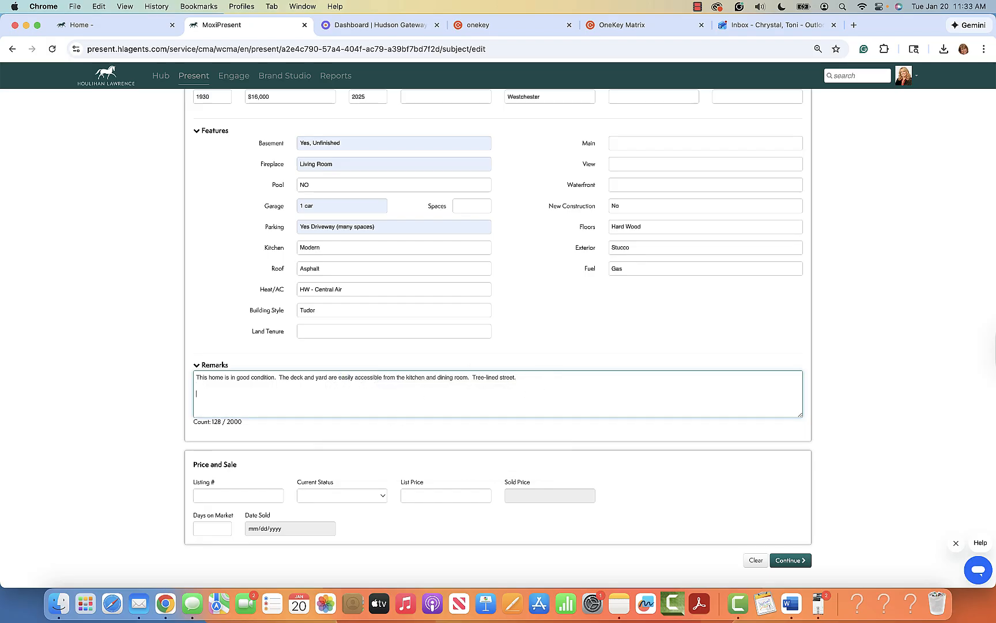
pyautogui.write('This CMA was created before having a chanced')
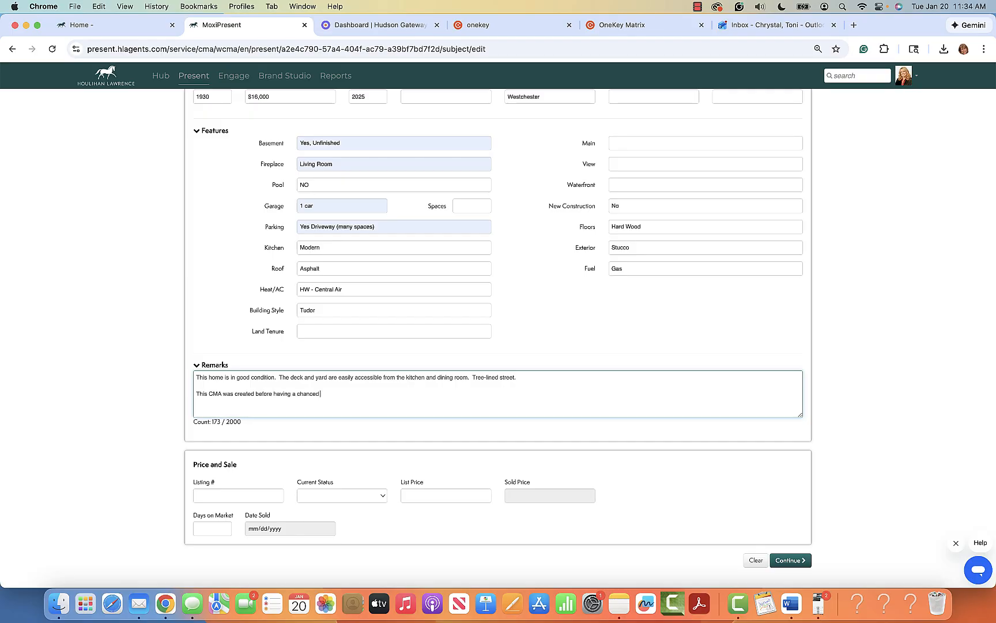
pyautogui.press('BackSpace')
pyautogui.write('to preview the inside.')
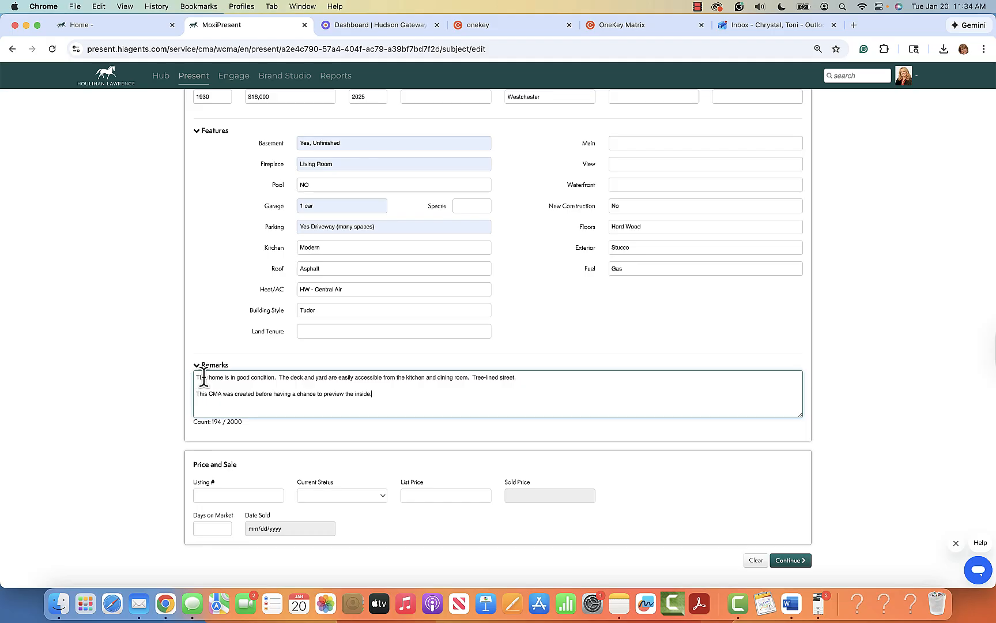
pyautogui.scroll(-1, 570, 391)
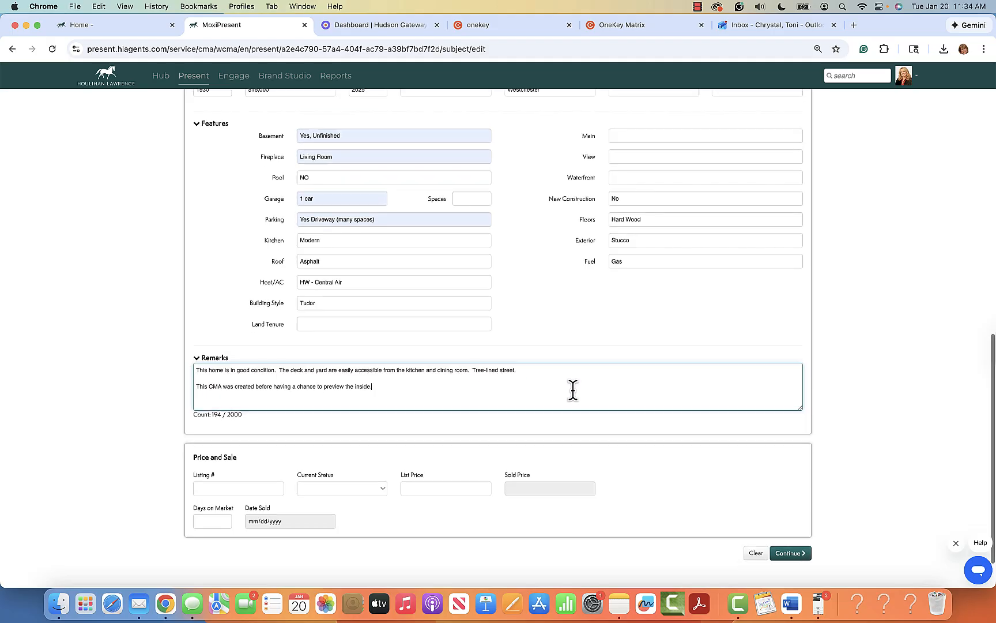
pyautogui.scroll(-3, 573, 391)
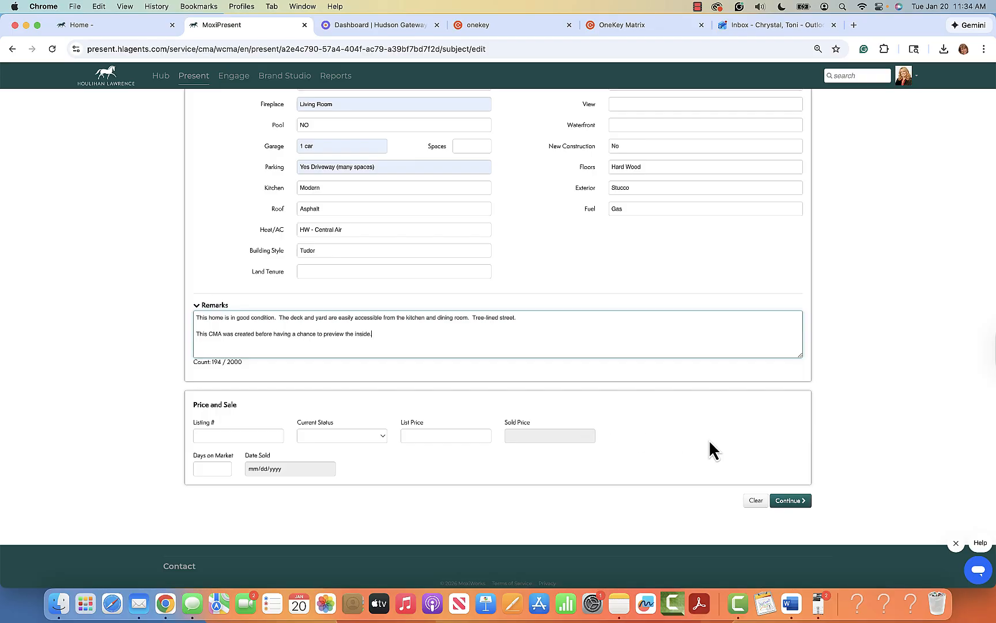
# Step: Save the subject details and open the comparables search, showing two nearby sold listings
pyautogui.click(800, 501)
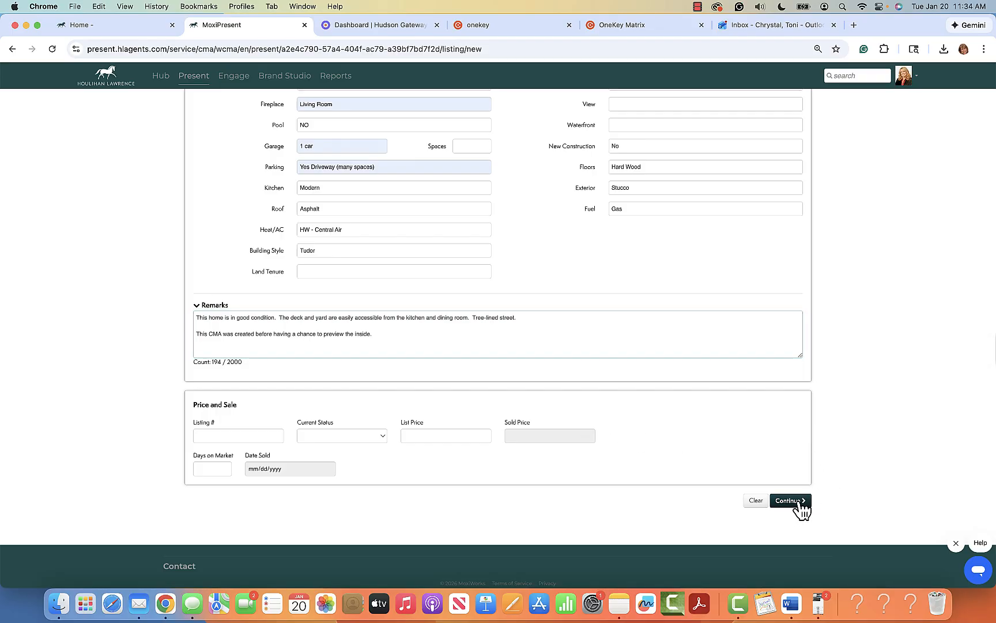
pyautogui.scroll(10, 709, 218)
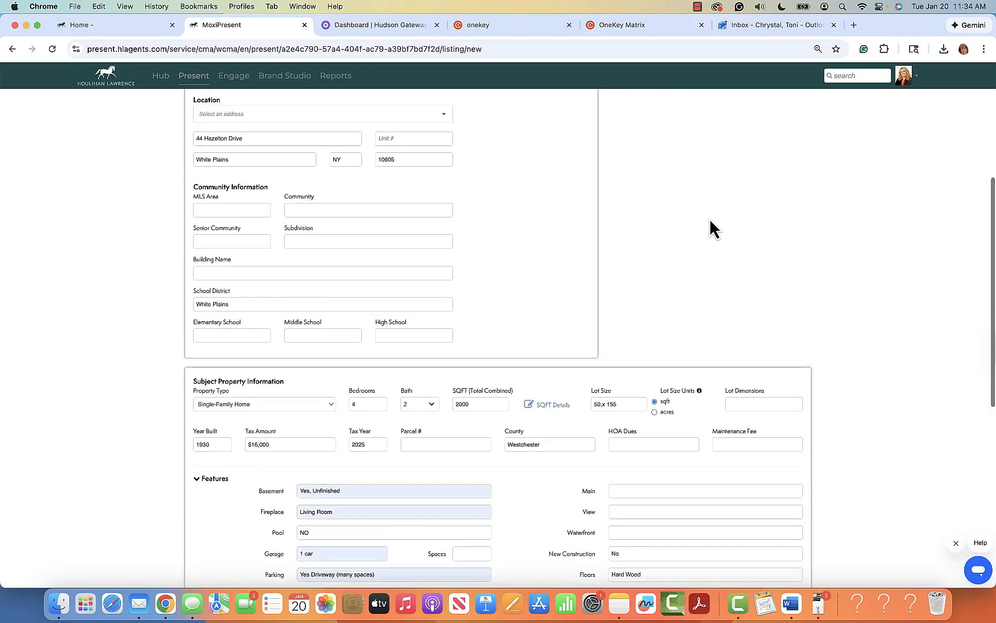
pyautogui.scroll(5, 709, 218)
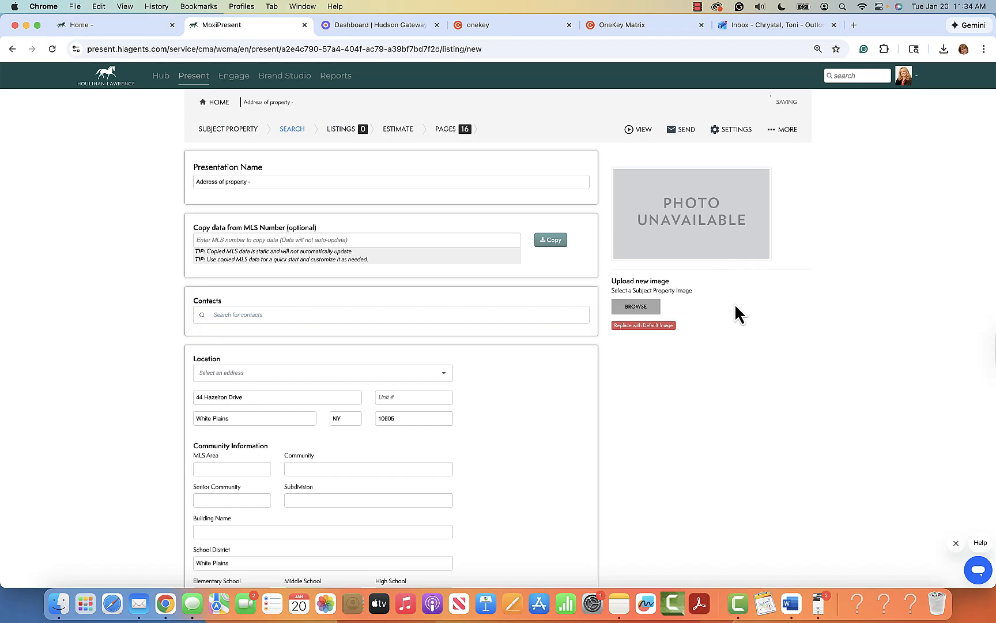
pyautogui.click(296, 134)
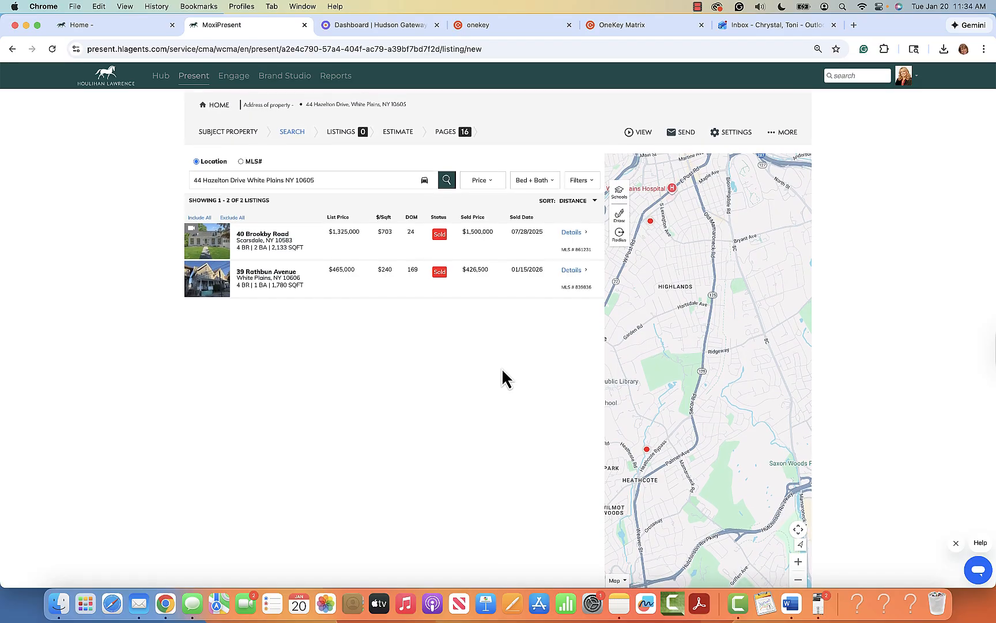
pyautogui.scroll(-3, 502, 370)
pyautogui.scroll(3, 442, 330)
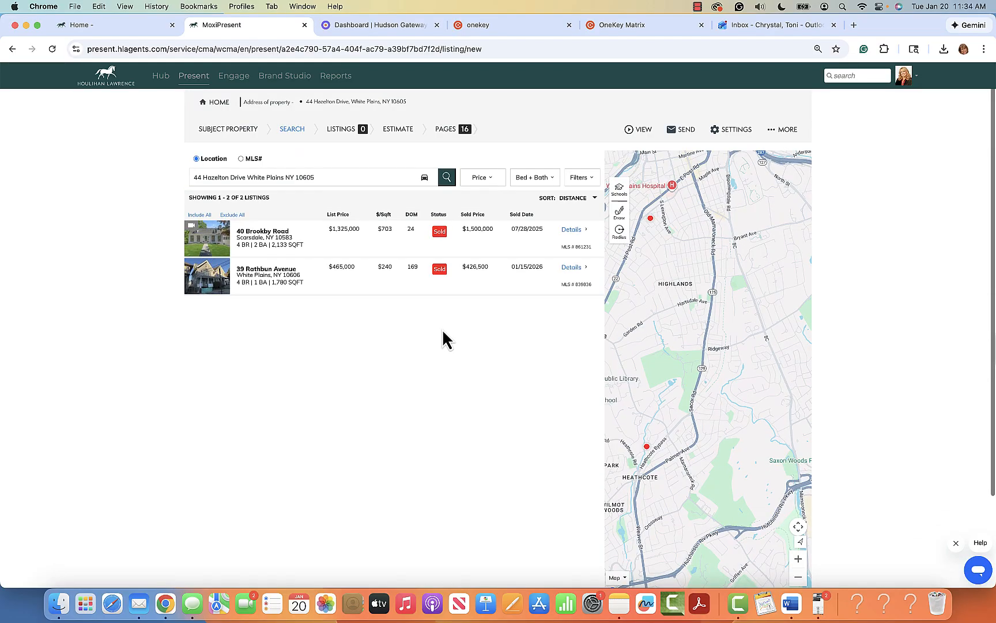
# Step: Search by MLS number for the six comparables, returning six sold White Plains homes
pyautogui.click(241, 159)
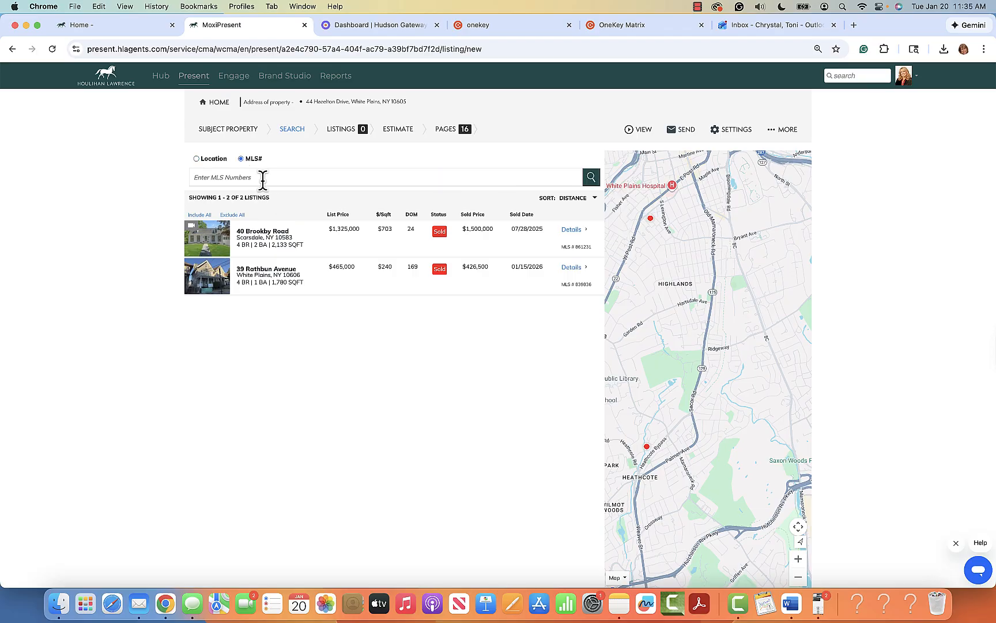
pyautogui.click(262, 178)
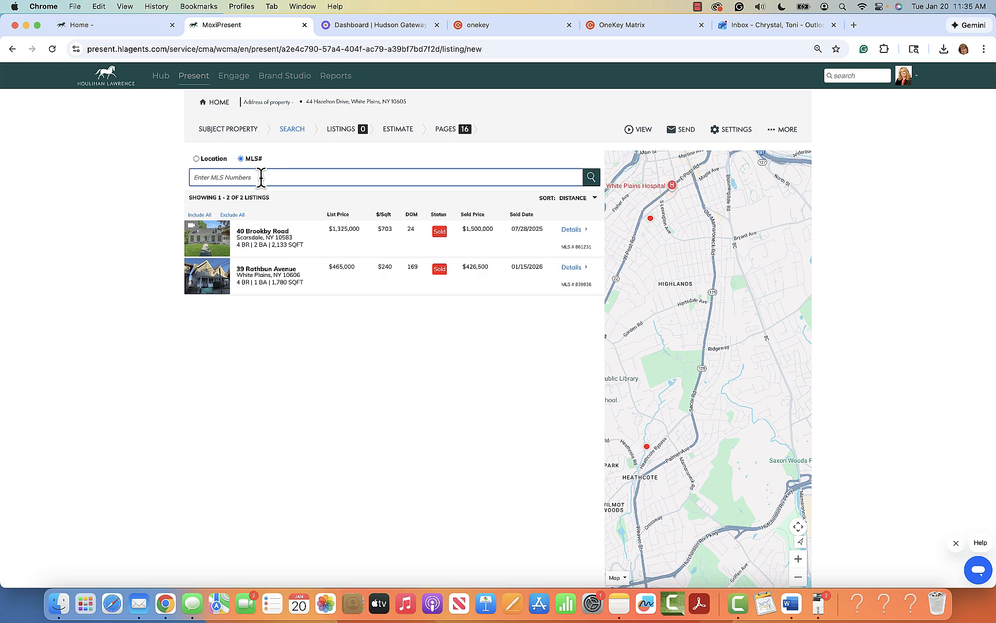
pyautogui.write('H')
pyautogui.write('6')
pyautogui.write('236793,h62456')
pyautogui.write('565')
pyautogui.write('2,851414,83')
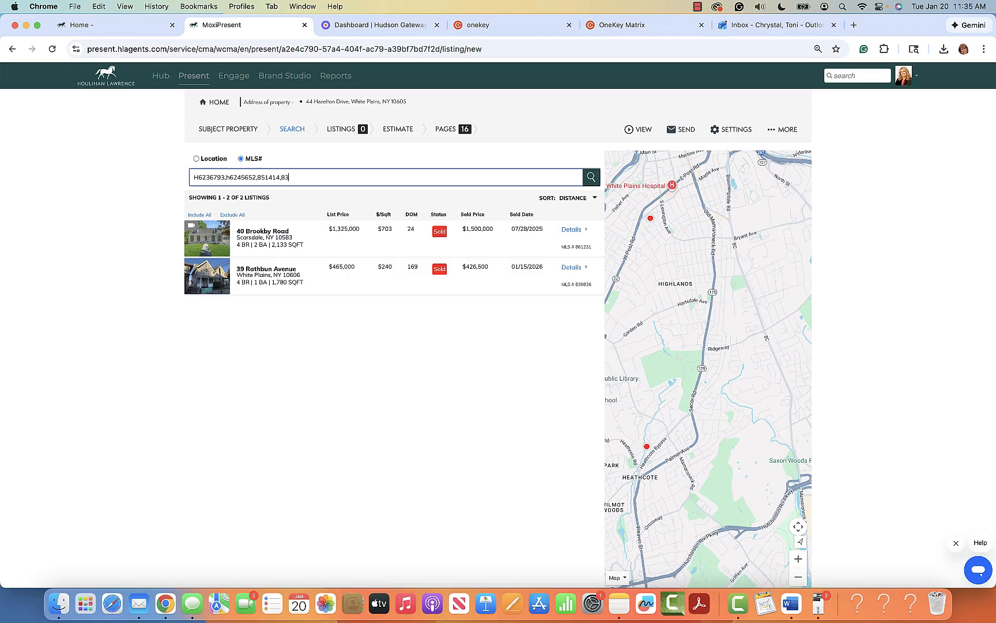
pyautogui.write('1992')
pyautogui.write(', h6262304')
pyautogui.write(',869756')
pyautogui.click(591, 178)
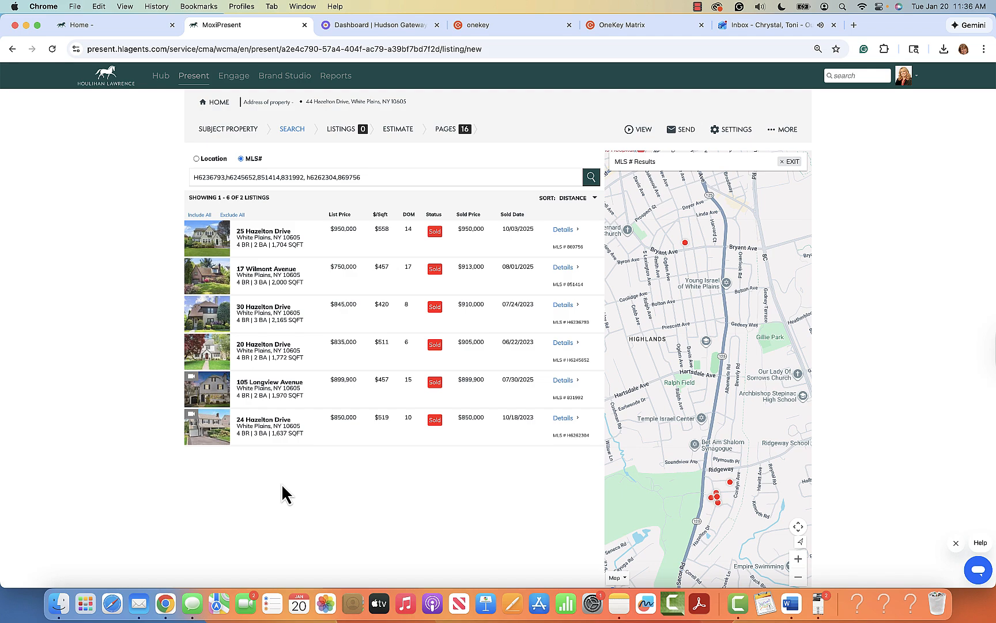
# Step: Add all six sold comparables, averaging $904,650, and review them in the listings display order
pyautogui.click(209, 246)
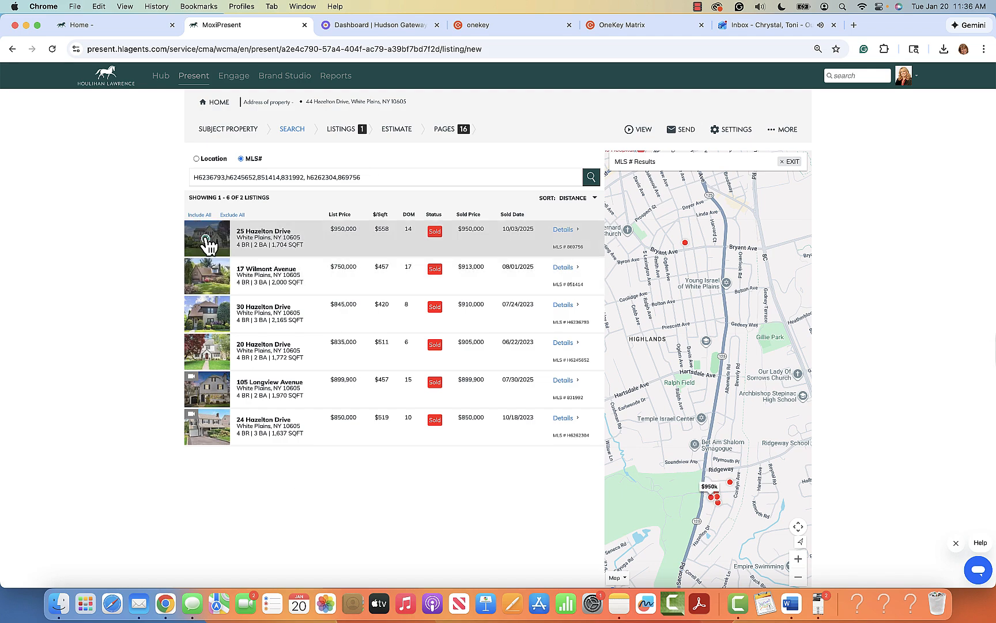
pyautogui.click(209, 280)
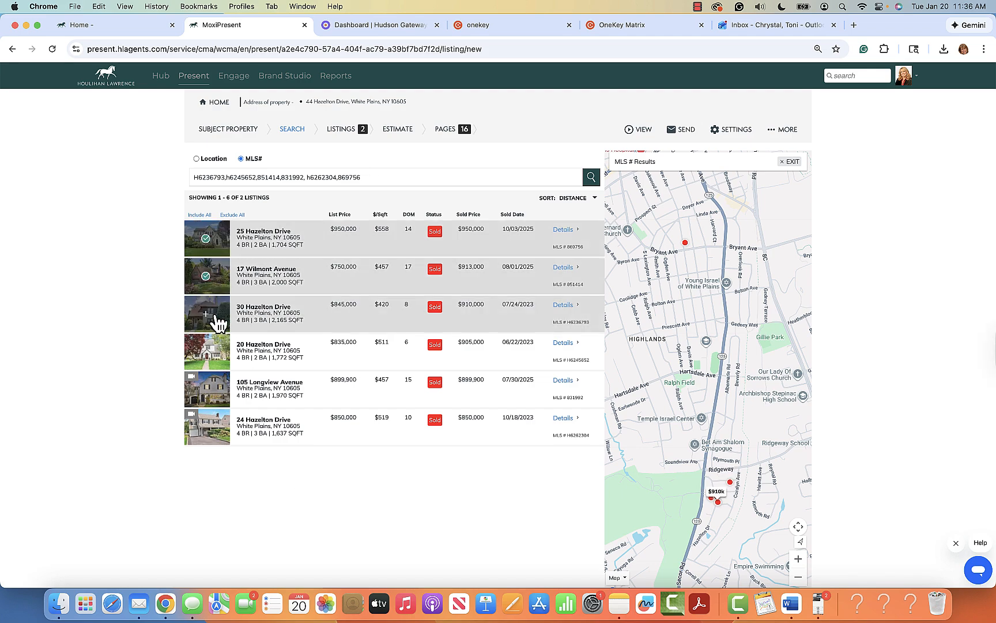
pyautogui.click(207, 315)
pyautogui.click(211, 359)
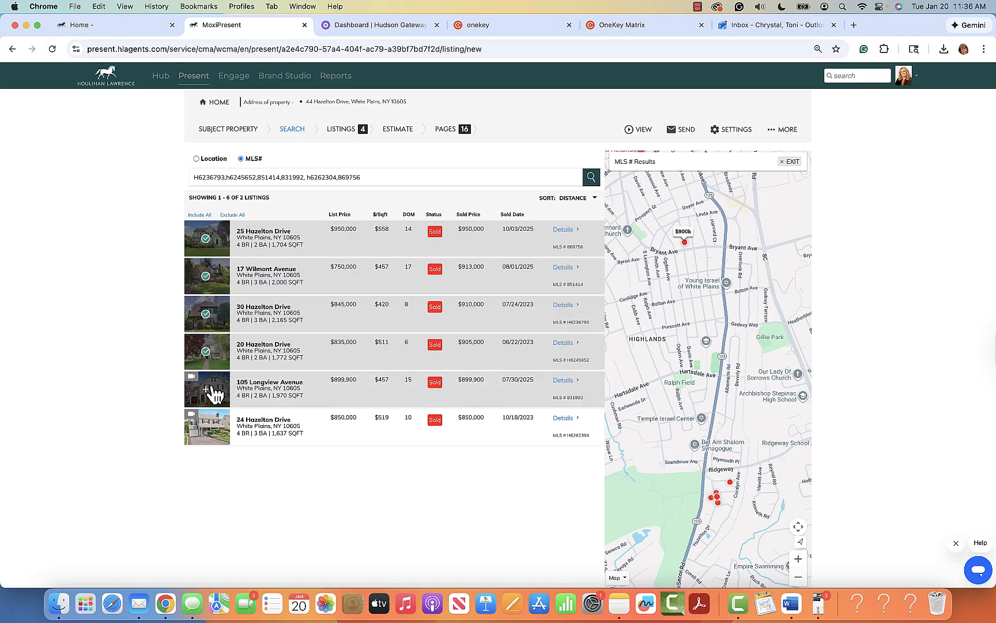
pyautogui.click(211, 391)
pyautogui.click(208, 431)
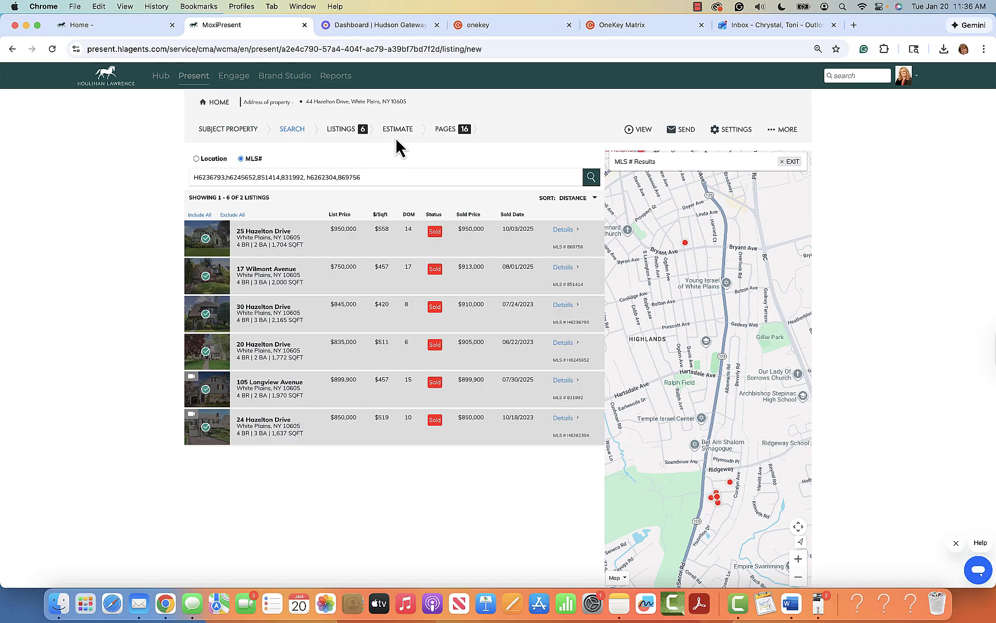
pyautogui.click(341, 129)
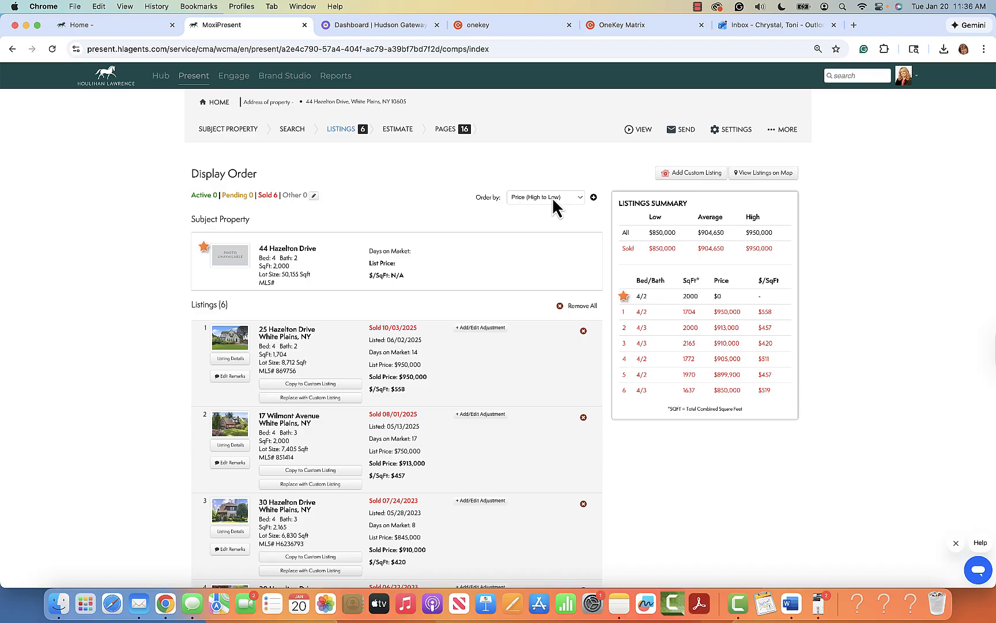
pyautogui.click(580, 198)
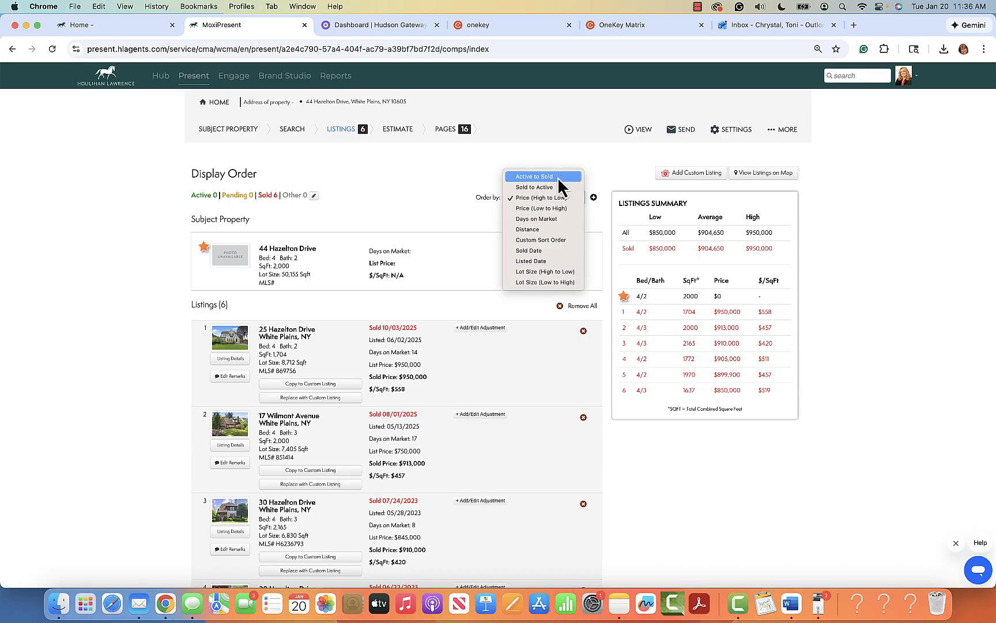
pyautogui.click(558, 176)
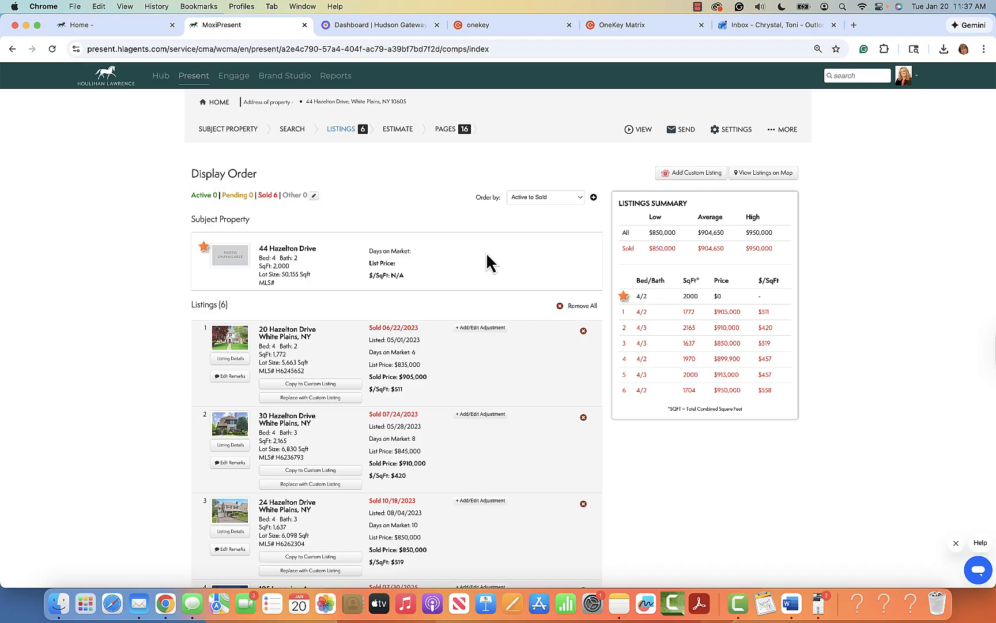
pyautogui.scroll(-5, 545, 453)
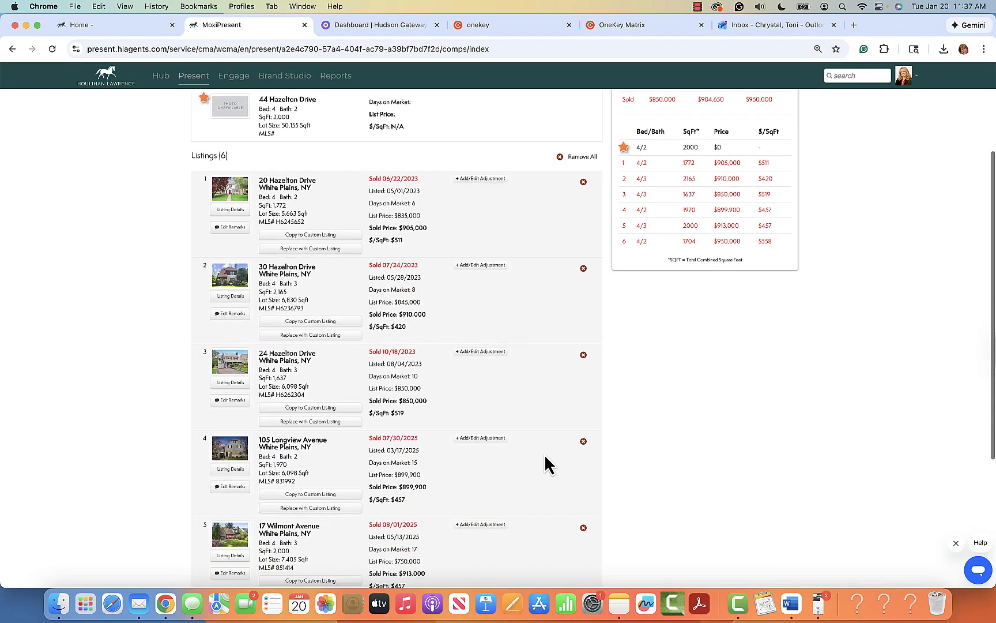
pyautogui.scroll(5, 458, 262)
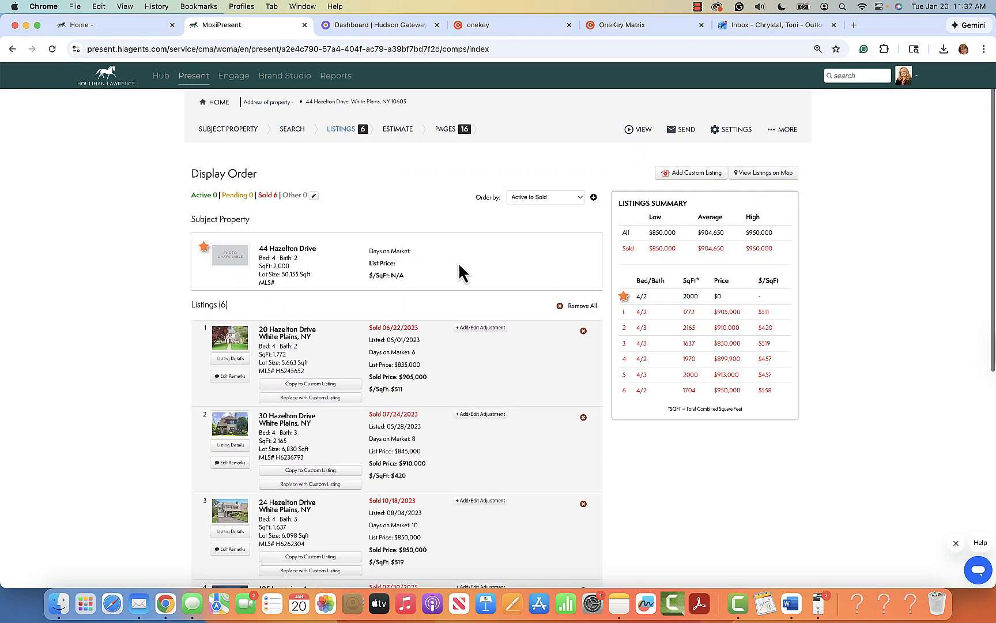
# Step: Return to the search by MLS number and clear the previous MLS number list
pyautogui.click(294, 130)
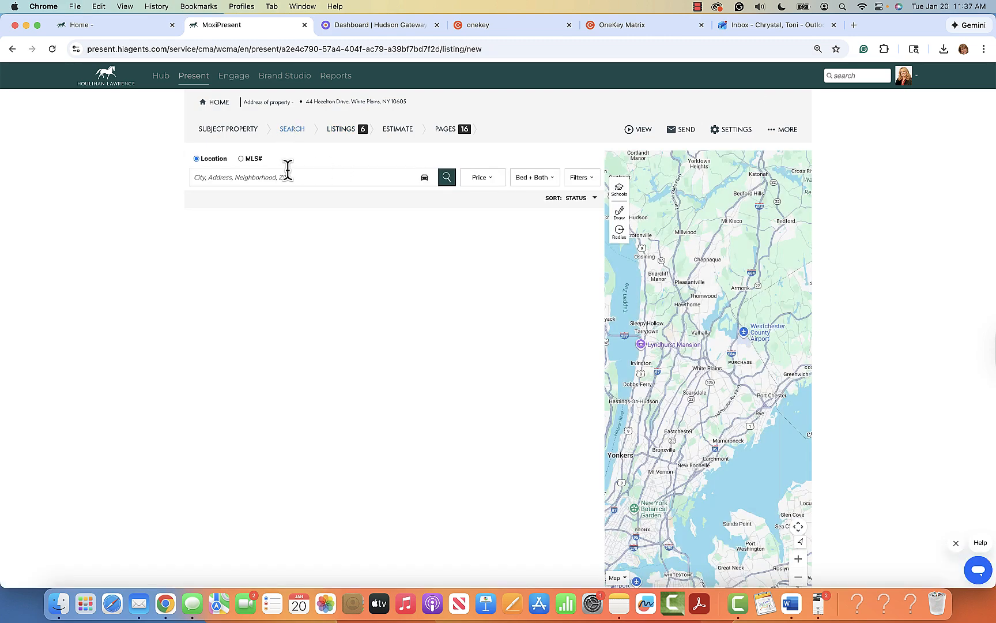
pyautogui.click(241, 159)
pyautogui.write('H6236793,H6245652,851414,831992, H6262304,869756')
pyautogui.press('Return')
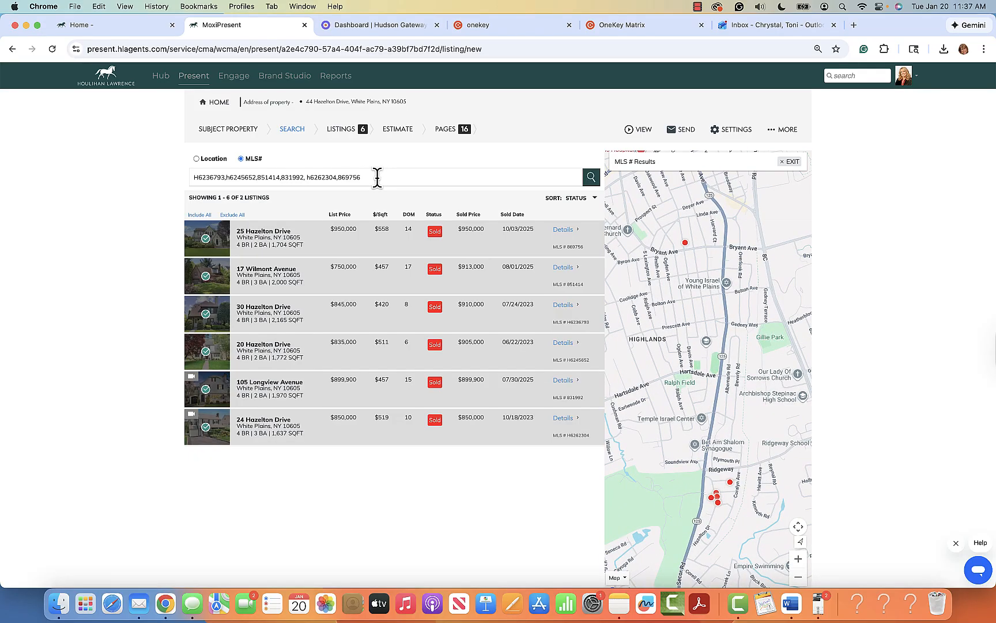
pyautogui.moveTo(377, 177); pyautogui.dragTo(190, 185)
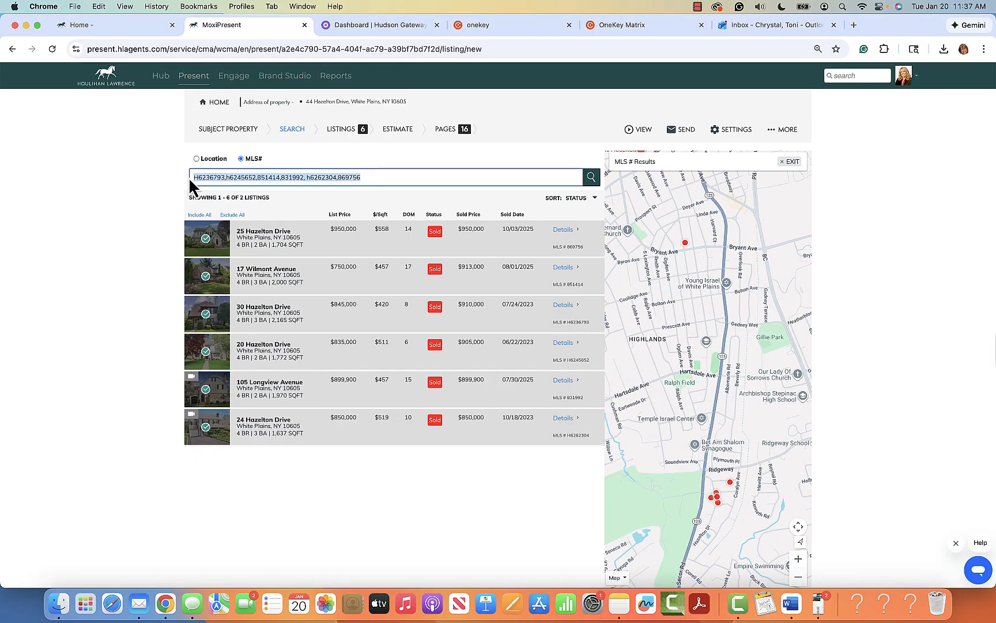
pyautogui.press('BackSpace')
pyautogui.write('9')
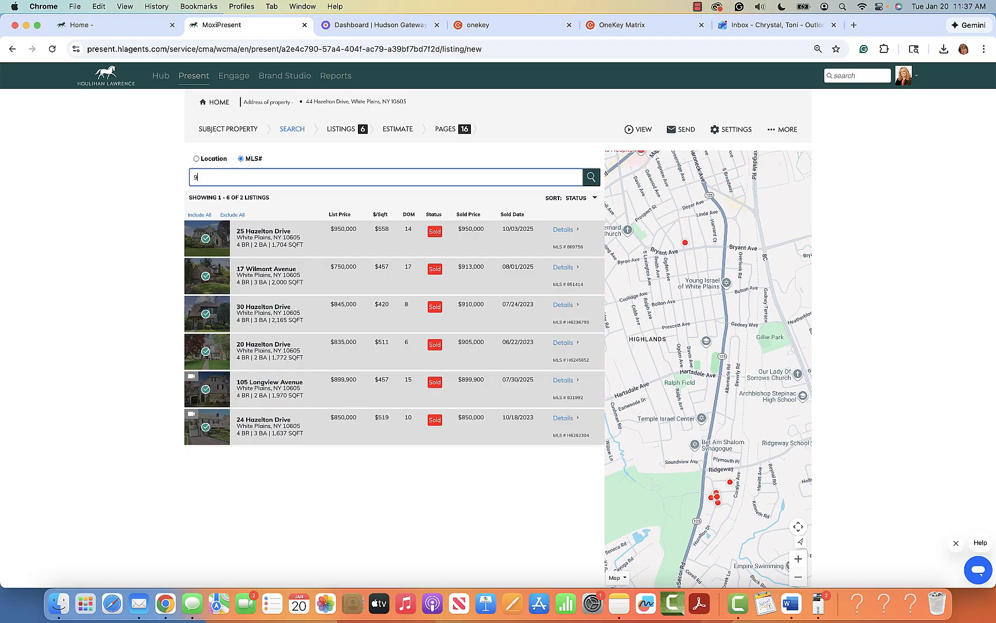
pyautogui.write('23453,921691')
pyautogui.click(591, 177)
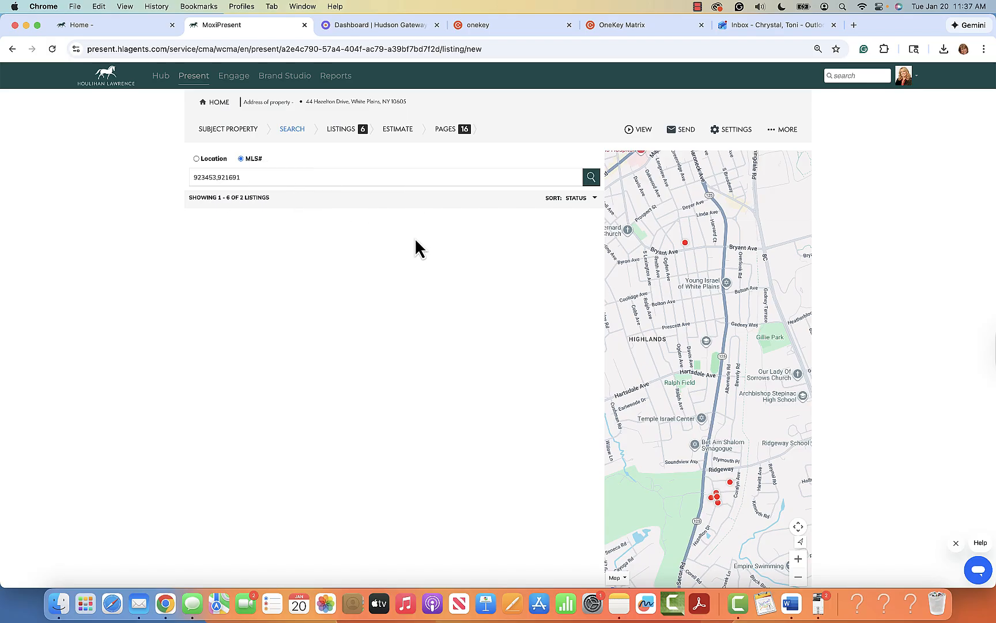
pyautogui.click(591, 178)
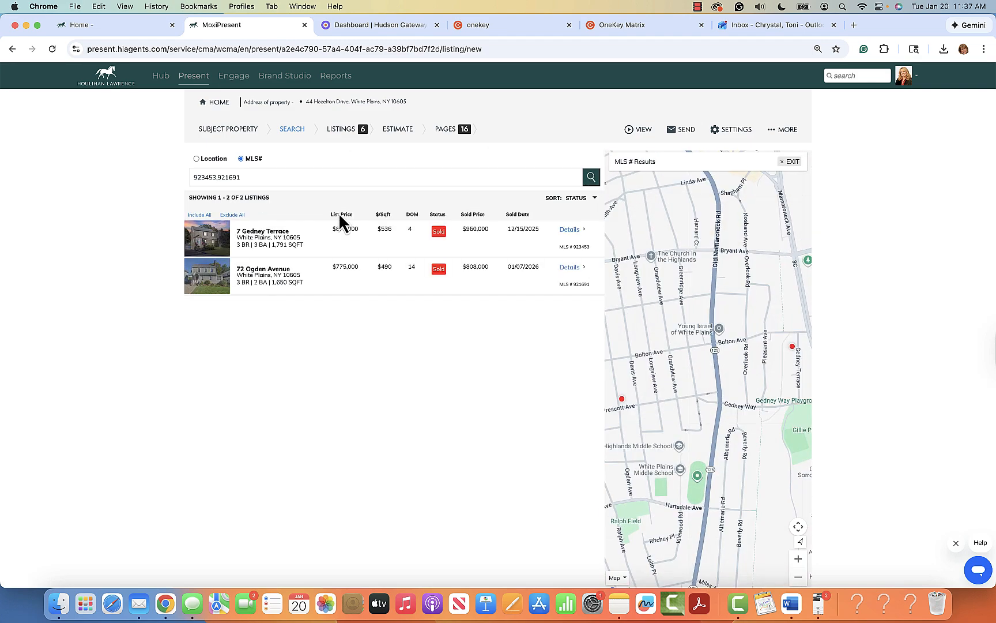
pyautogui.click(208, 242)
pyautogui.click(208, 277)
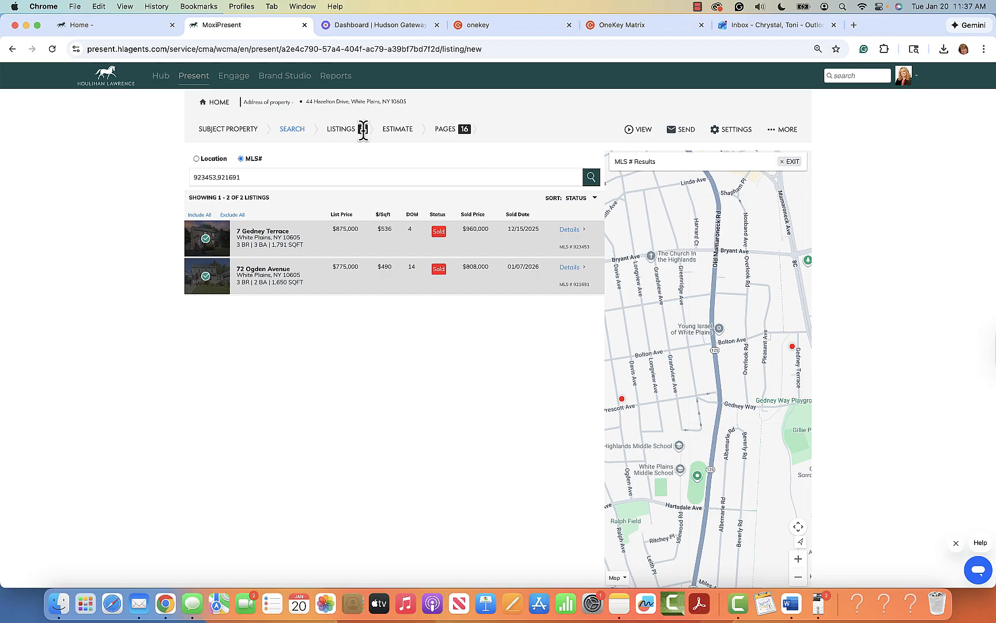
pyautogui.click(346, 136)
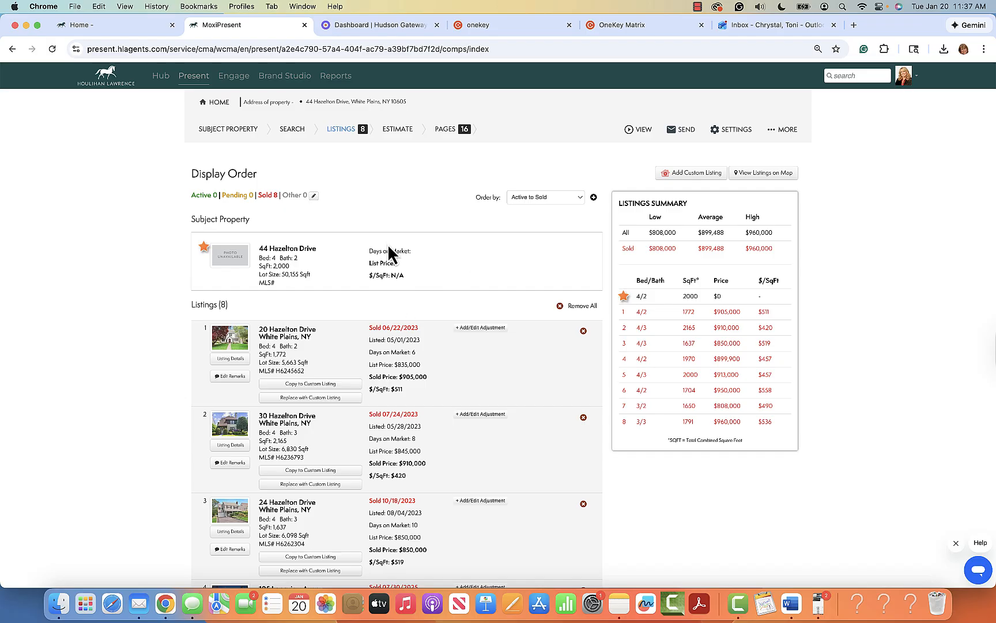
# Step: Open the Estimate step showing an Estimated Market Value of $899,488
pyautogui.scroll(-10, 401, 394)
pyautogui.scroll(10, 400, 394)
pyautogui.click(402, 130)
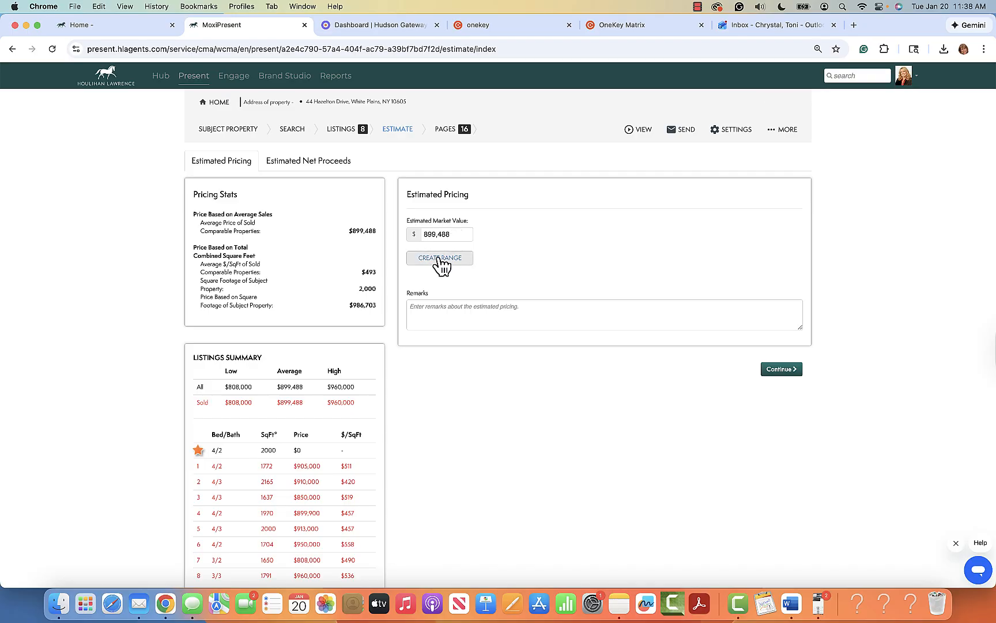
# Step: Create a market value range from $899,488 with the maximum set to 950,000
pyautogui.click(438, 257)
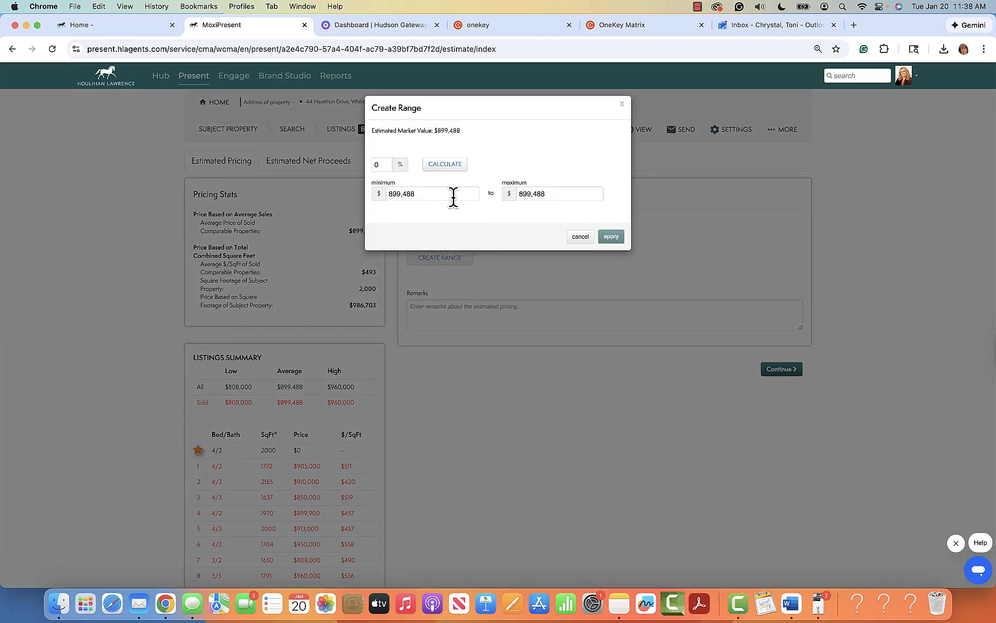
pyautogui.click(545, 194)
pyautogui.press('BackSpace')
pyautogui.press('BackSpace')
pyautogui.press('BackSpace')
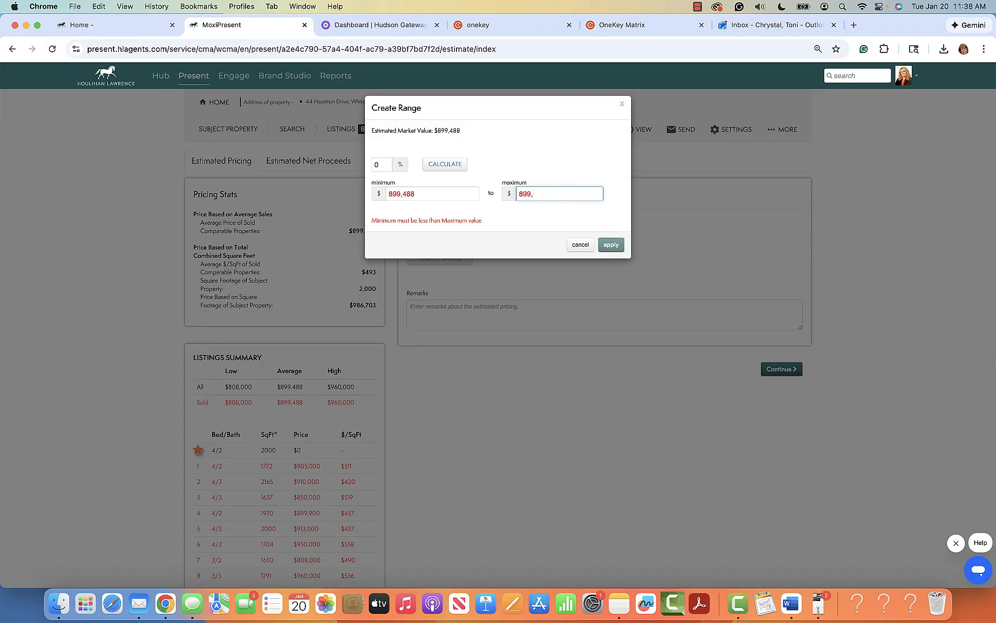
pyautogui.press('BackSpace')
pyautogui.press('BackSpace')
pyautogui.press('BackSpace')
pyautogui.press('BackSpace')
pyautogui.write('950,000')
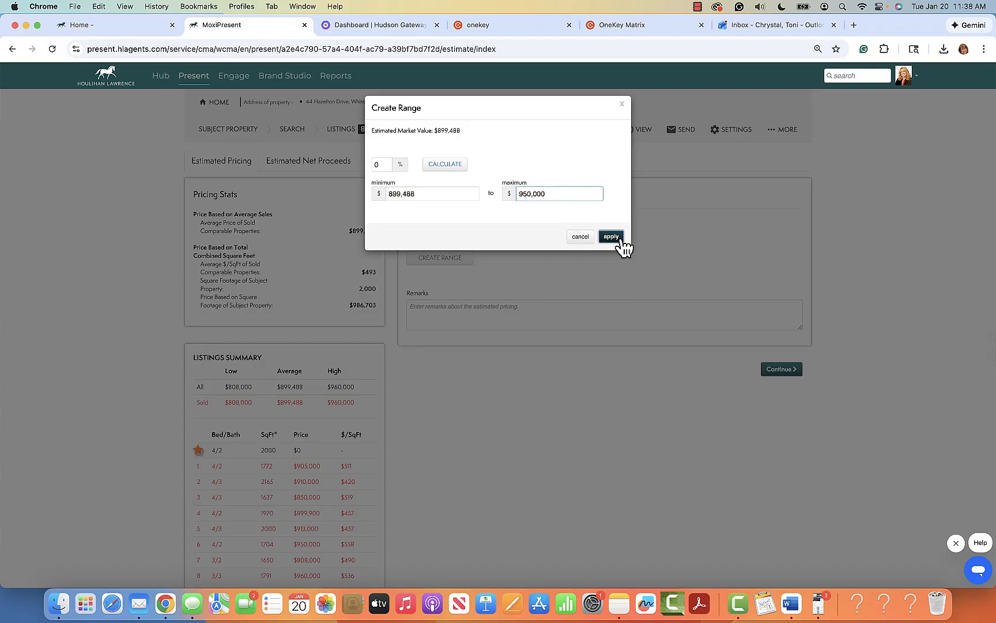
pyautogui.click(620, 240)
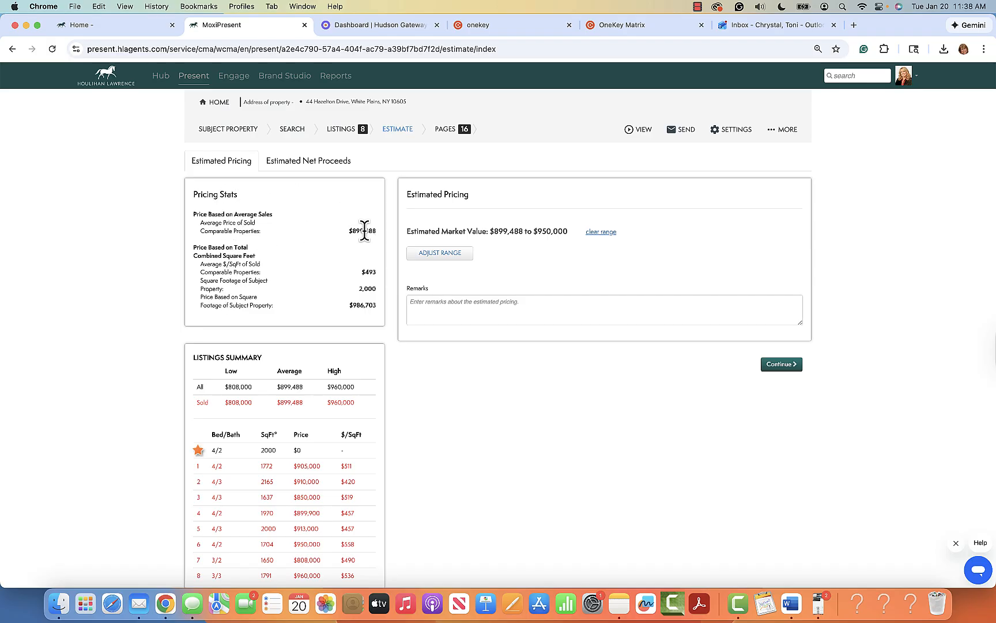
pyautogui.scroll(-5, 371, 323)
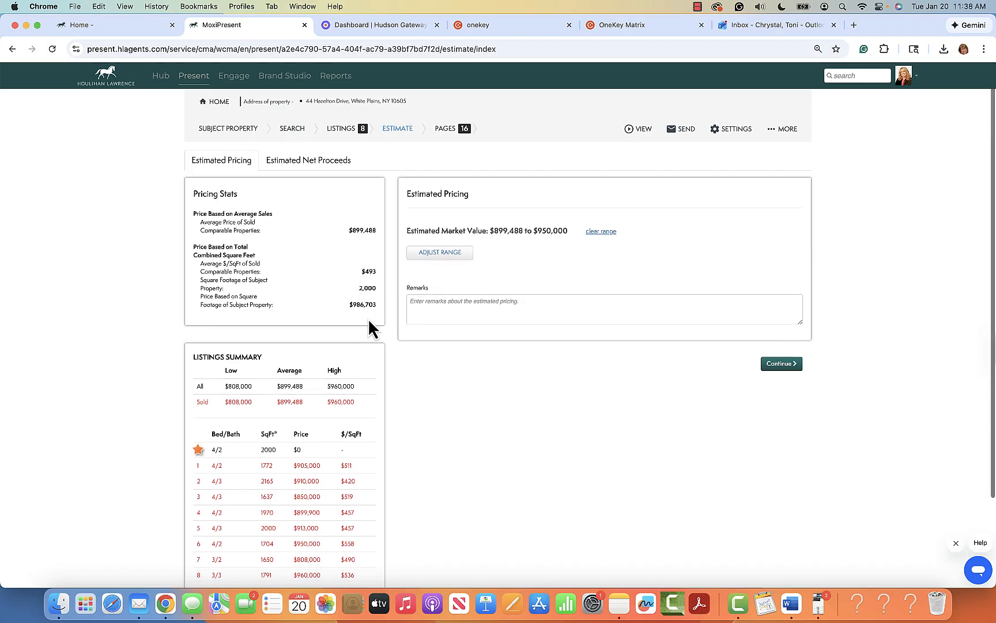
pyautogui.scroll(-1, 366, 300)
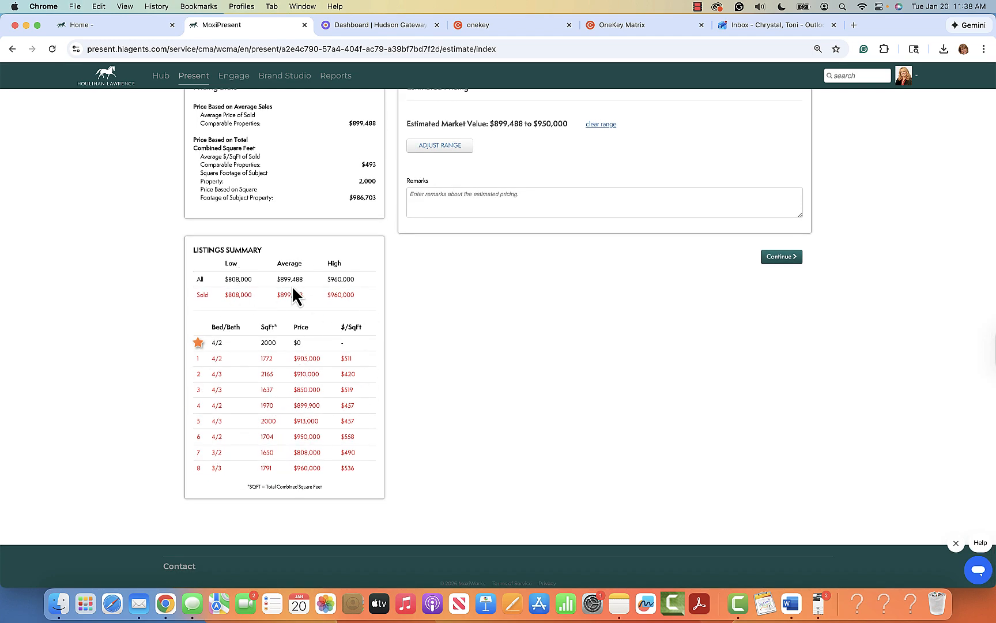
pyautogui.scroll(1, 337, 410)
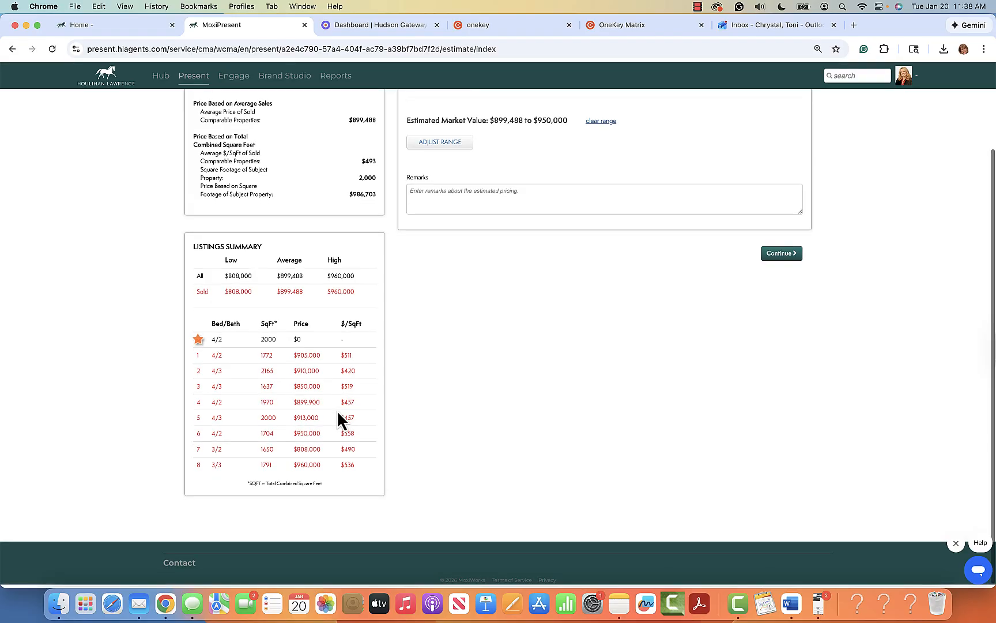
pyautogui.scroll(3, 337, 409)
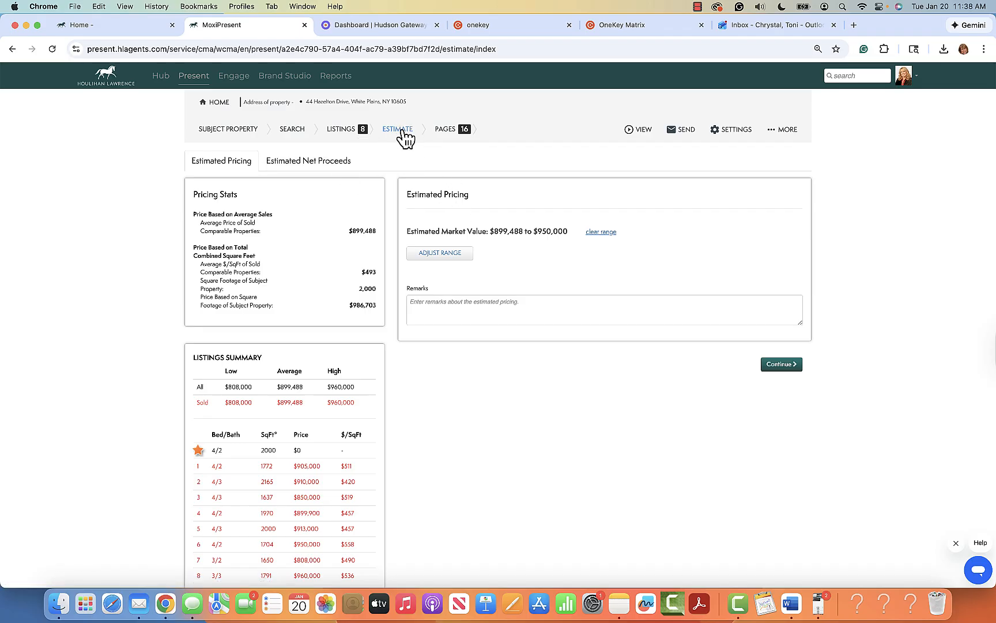
# Step: Open Estimated Net Proceeds and enter 925,000 as the Estimated Seller Price
pyautogui.click(317, 167)
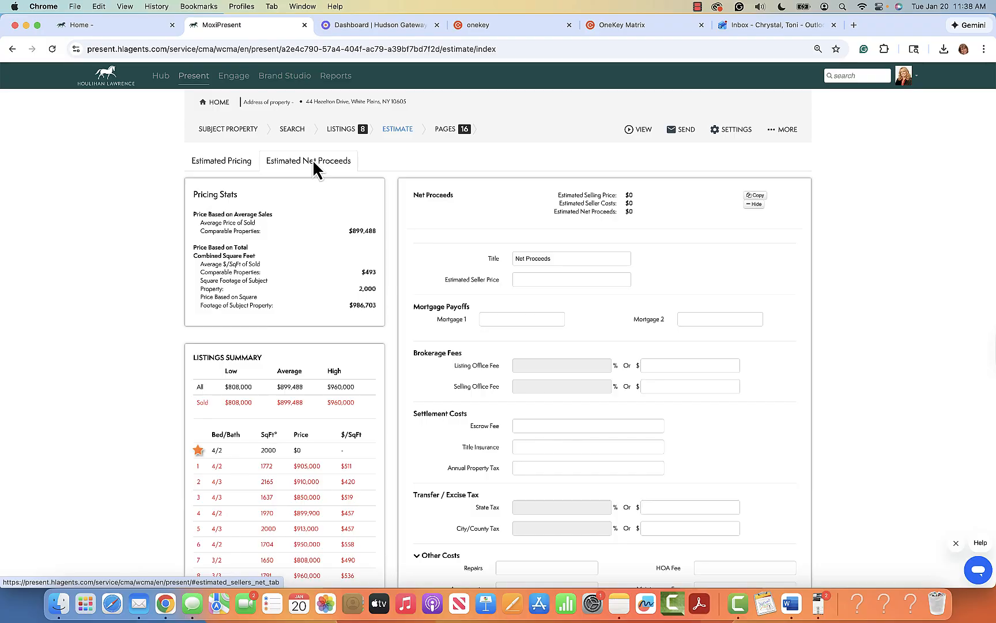
pyautogui.scroll(-5, 655, 247)
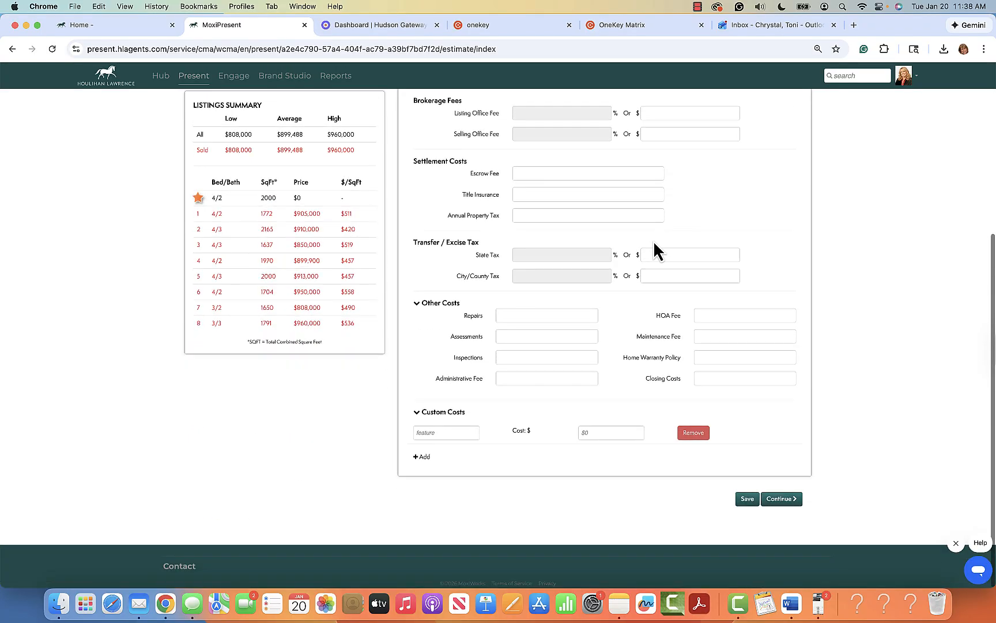
pyautogui.scroll(5, 656, 249)
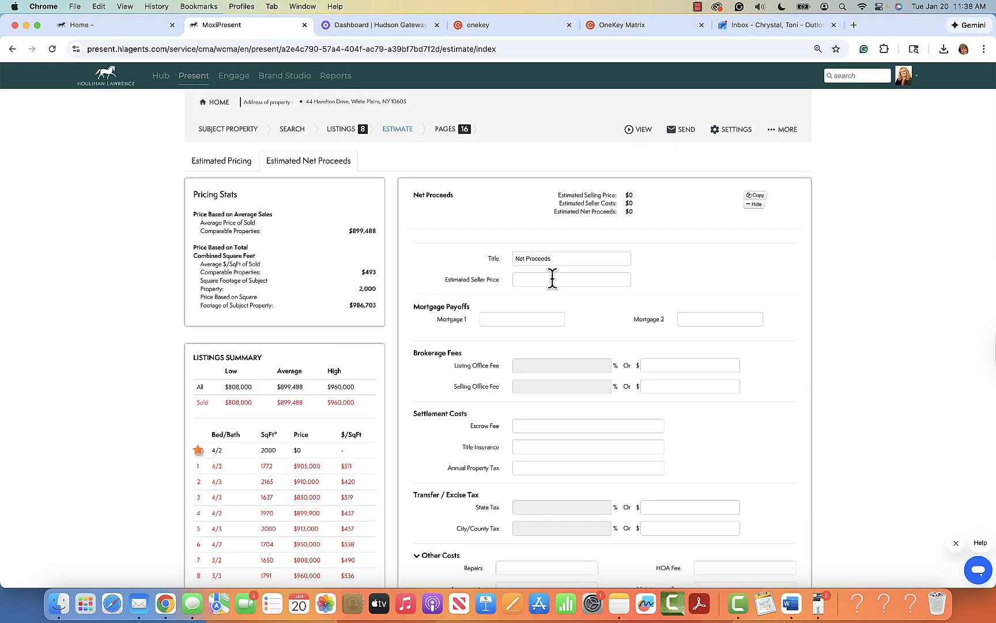
pyautogui.click(583, 280)
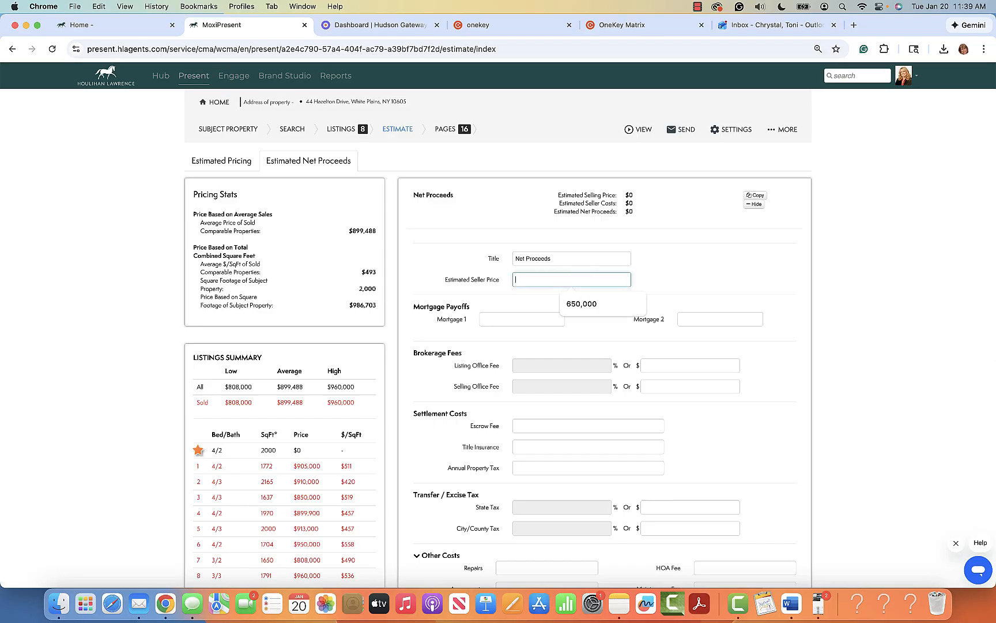
pyautogui.write('925,000')
# Step: Enter 200,000 as the Mortgage 1 payoff, leaving the Listing Office Fee empty
pyautogui.click(551, 318)
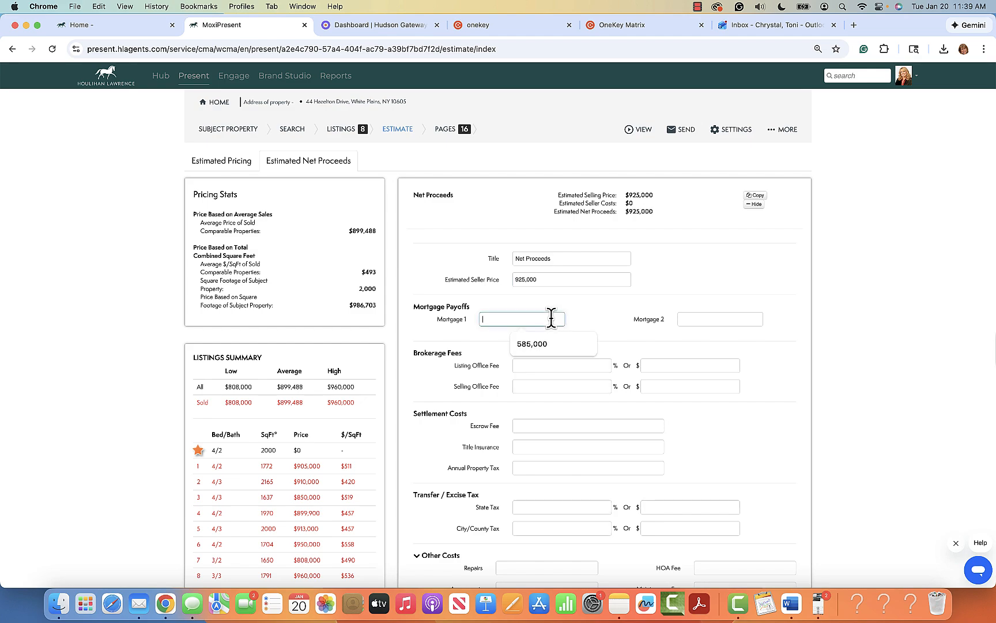
pyautogui.write('200,000')
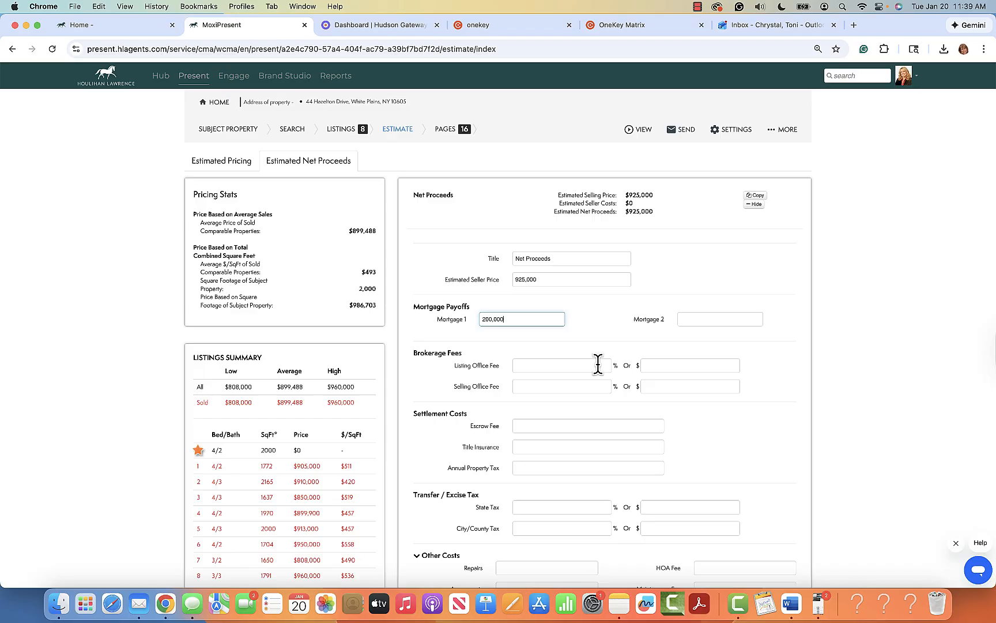
pyautogui.click(597, 364)
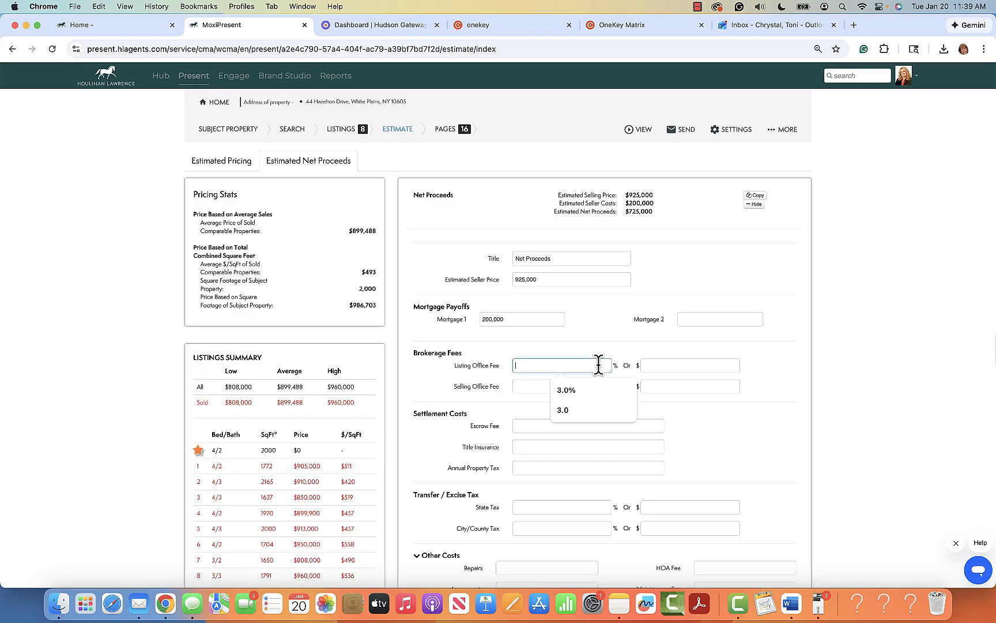
pyautogui.click(773, 399)
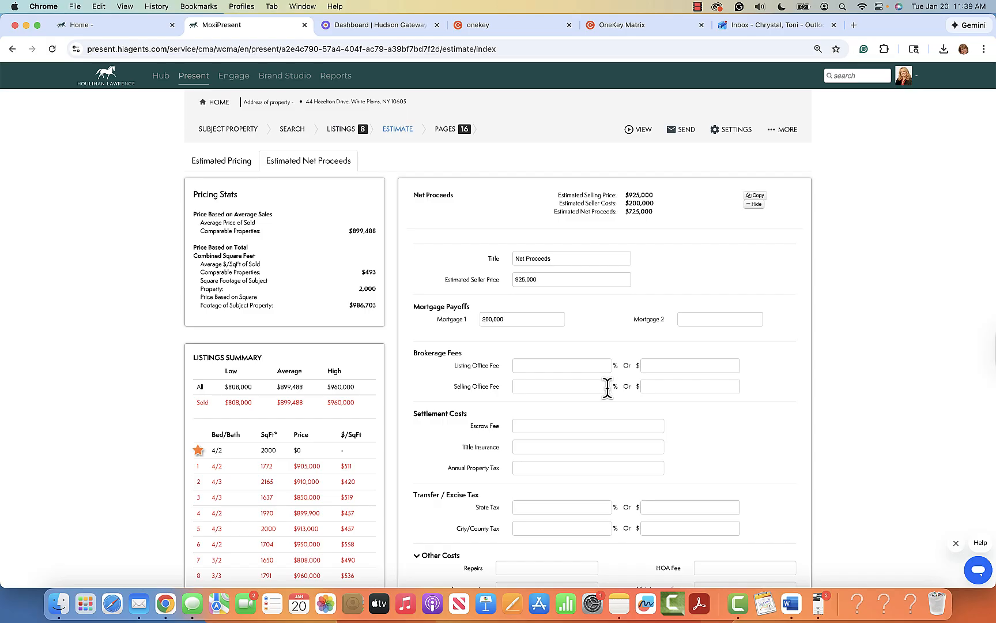
pyautogui.scroll(-8, 672, 419)
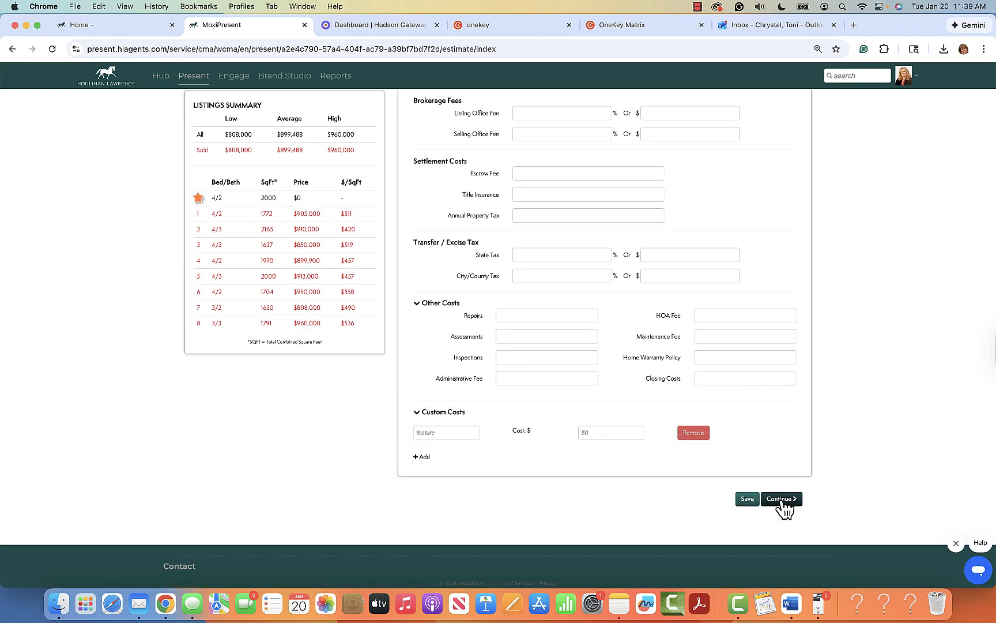
pyautogui.scroll(8, 687, 360)
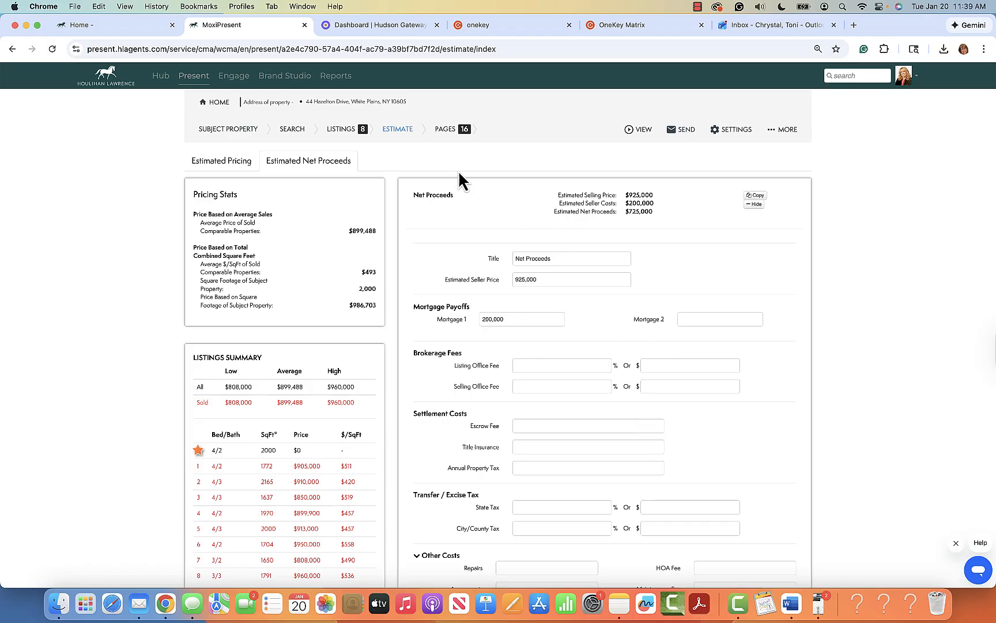
# Step: Open the Pages step and look over the Add Page options without adding a page
pyautogui.click(456, 138)
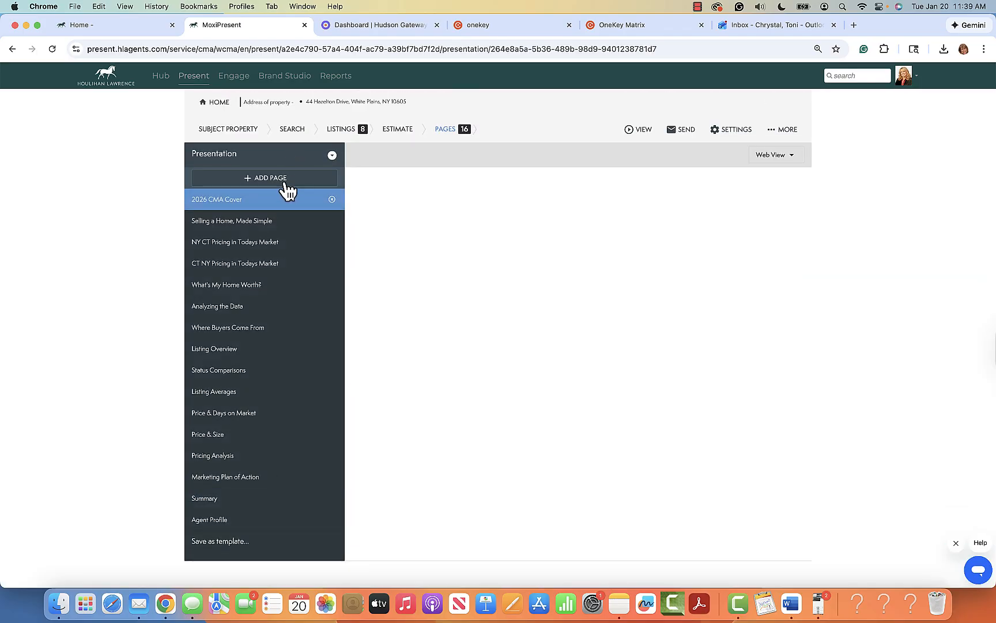
pyautogui.click(267, 179)
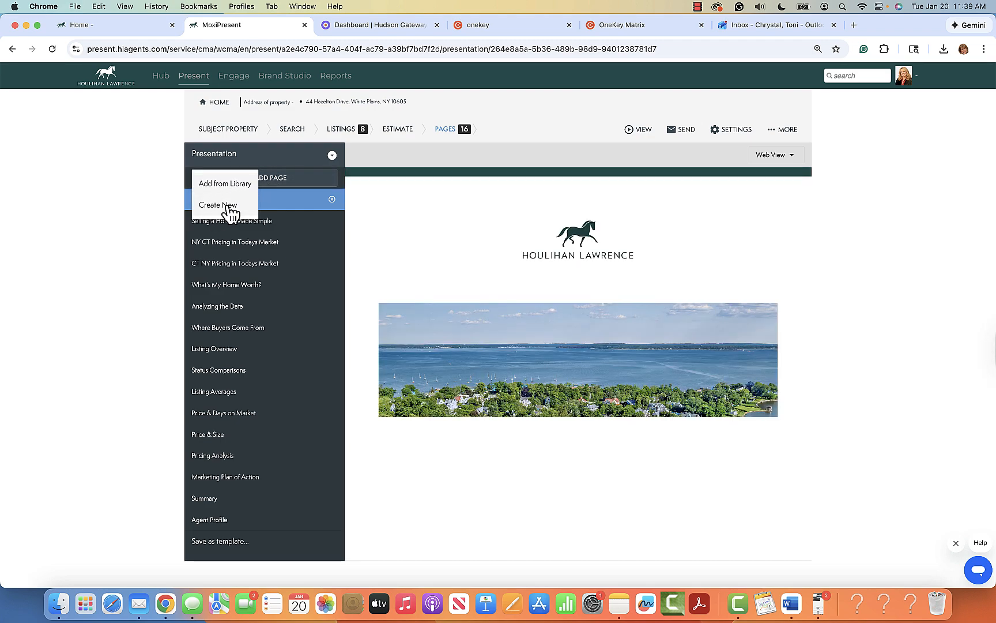
pyautogui.click(370, 210)
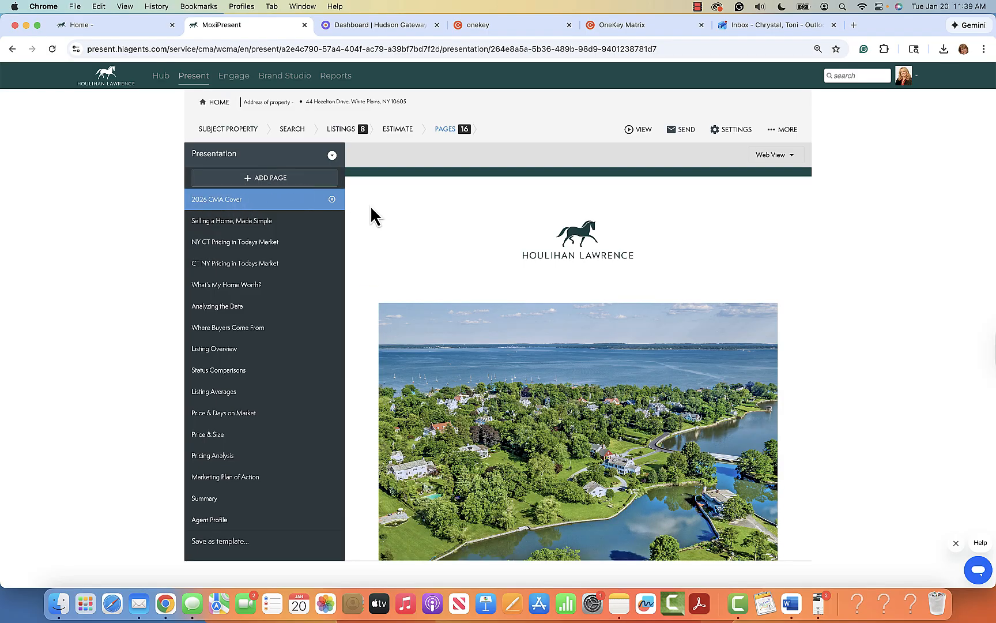
pyautogui.scroll(-5, 637, 452)
pyautogui.scroll(5, 637, 452)
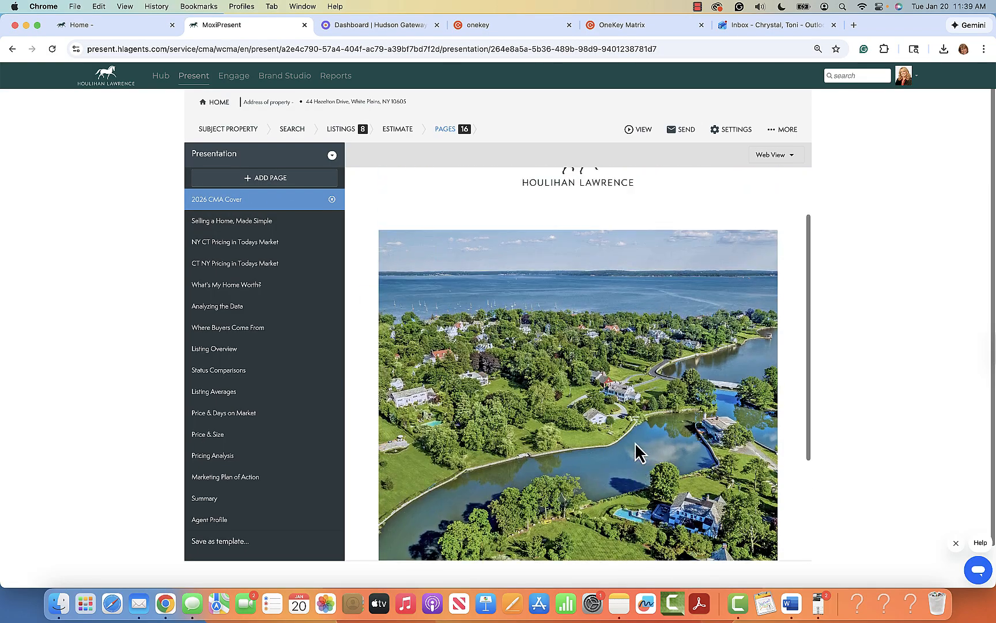
pyautogui.scroll(-5, 637, 453)
pyautogui.scroll(5, 604, 289)
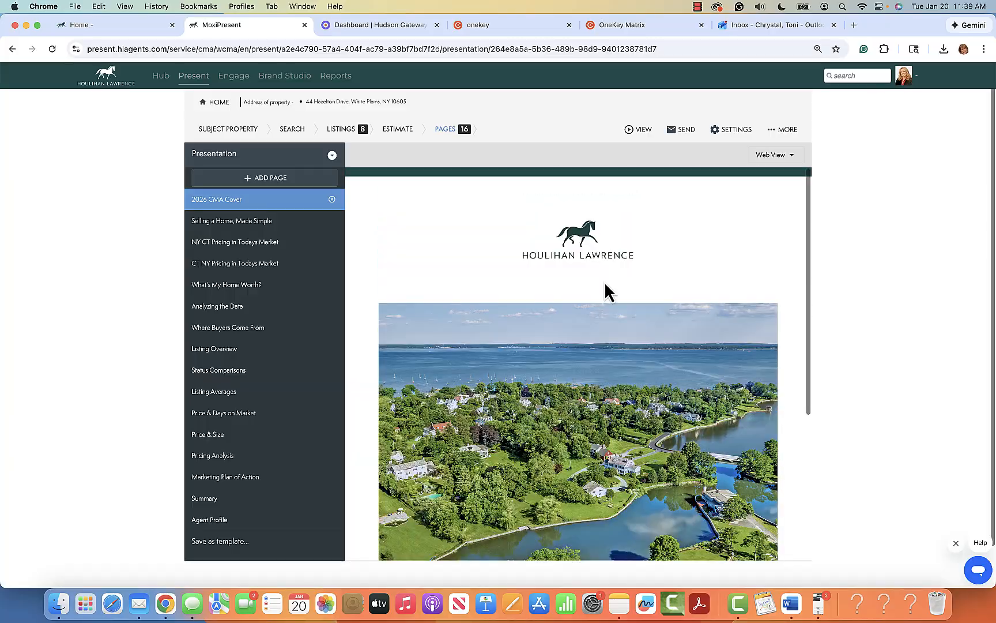
# Step: Preview the 'Selling a Home, Made Simple' page
pyautogui.click(263, 224)
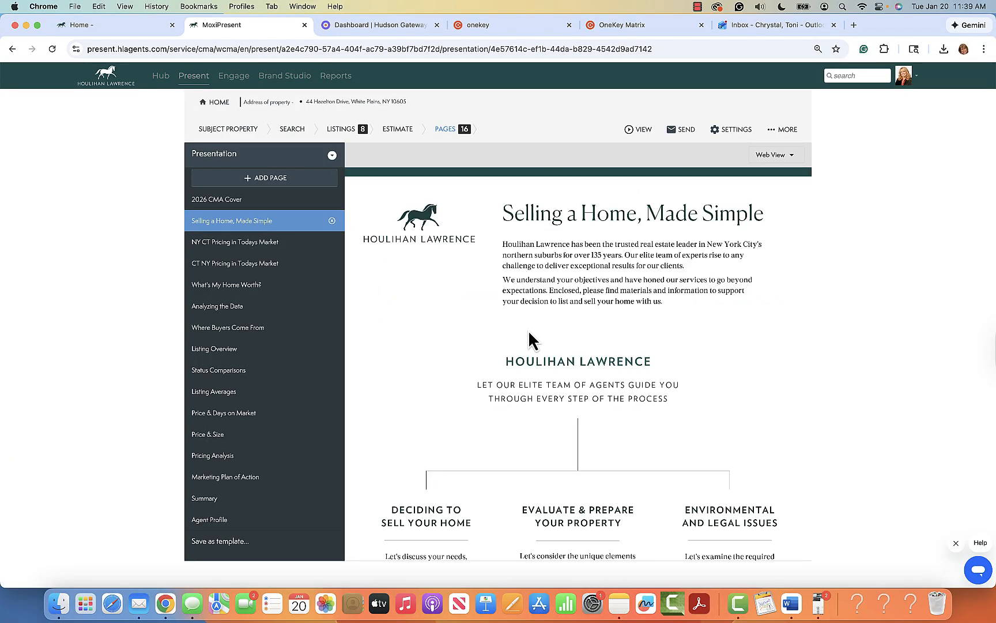
pyautogui.scroll(-5, 735, 402)
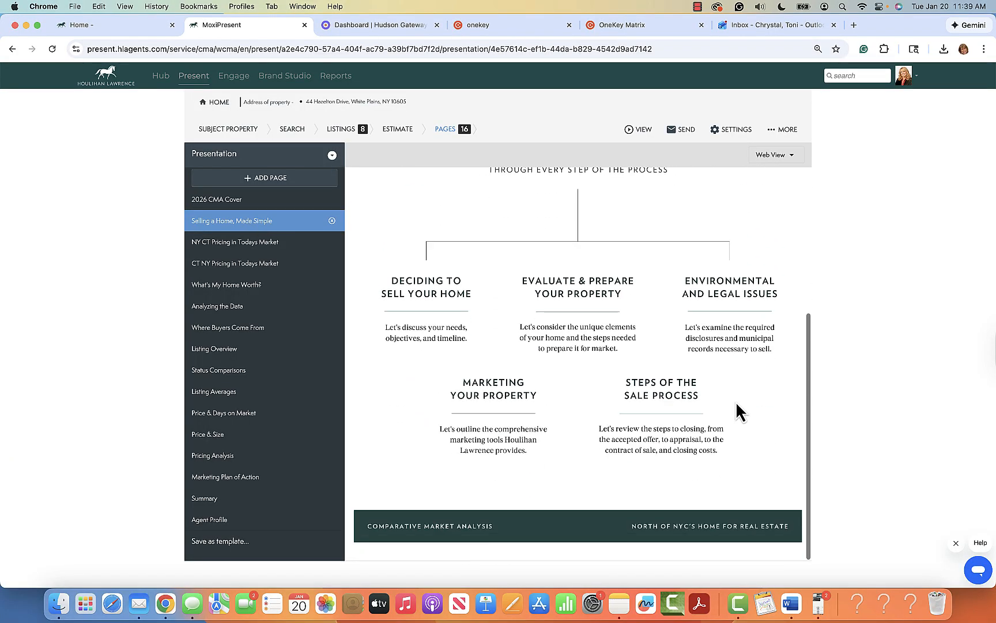
pyautogui.scroll(5, 736, 402)
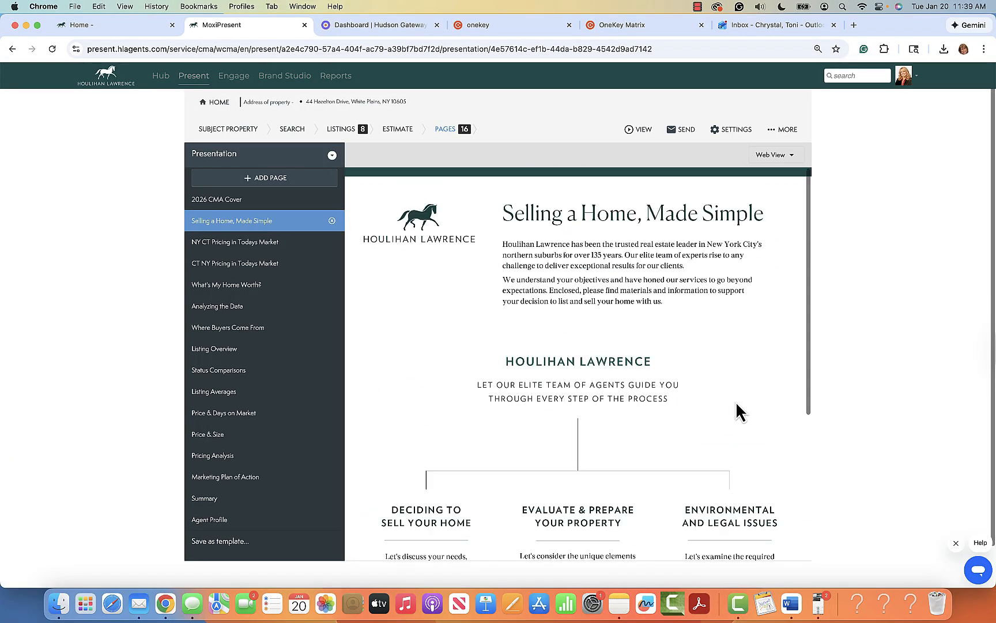
# Step: Scroll through the NY CT Pricing table, then bring up the CT NY Pricing page
pyautogui.click(270, 244)
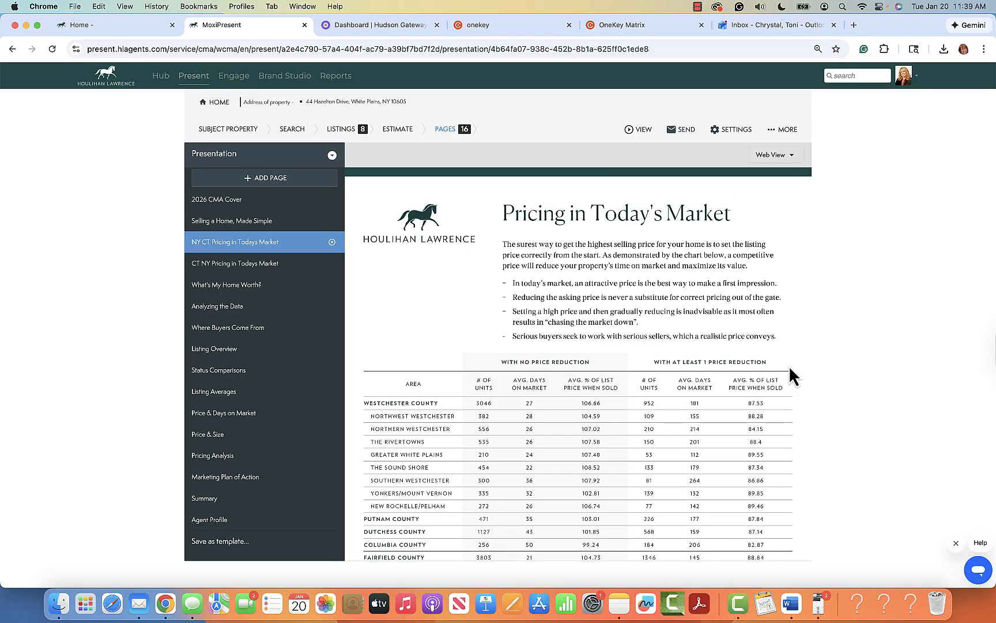
pyautogui.scroll(-10, 793, 403)
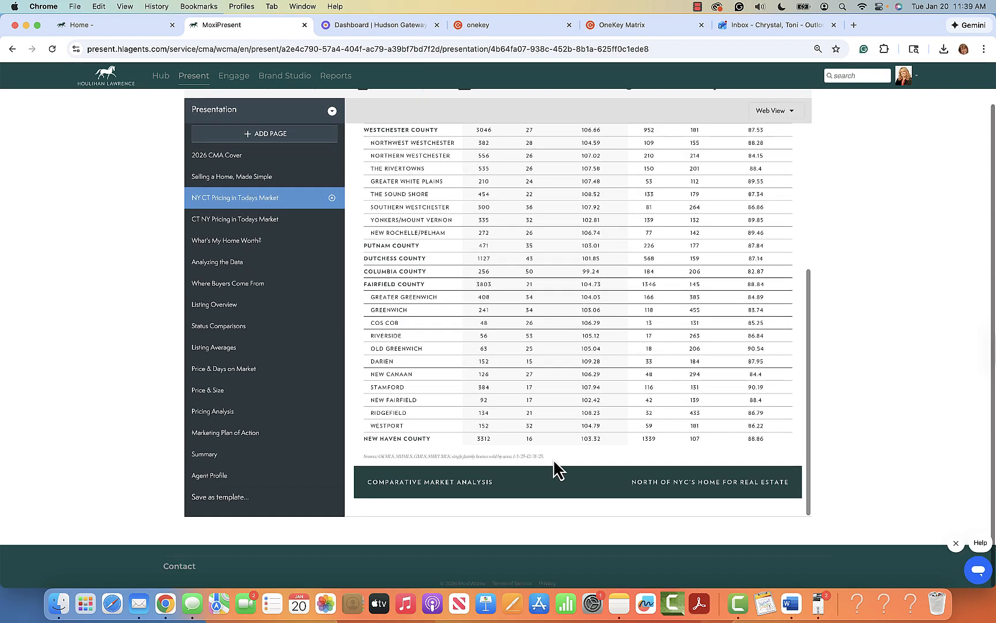
pyautogui.scroll(10, 687, 439)
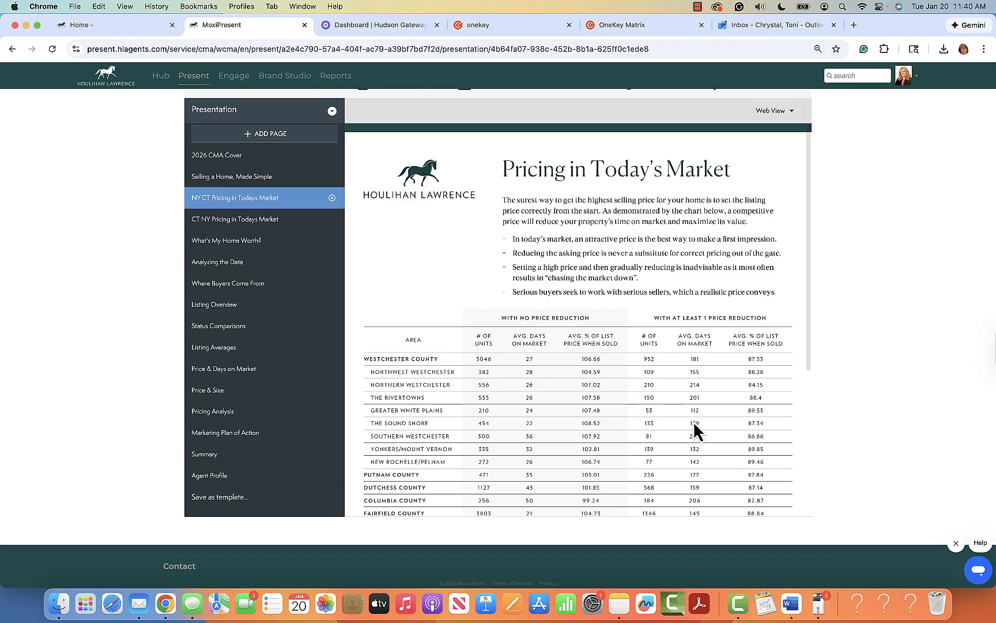
pyautogui.scroll(-3, 562, 456)
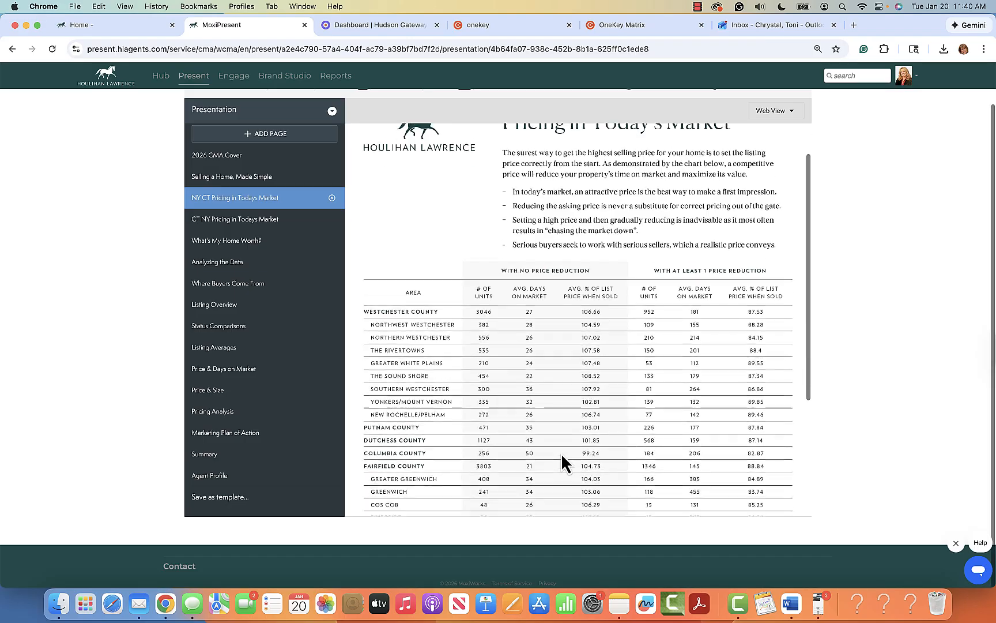
pyautogui.scroll(1, 506, 302)
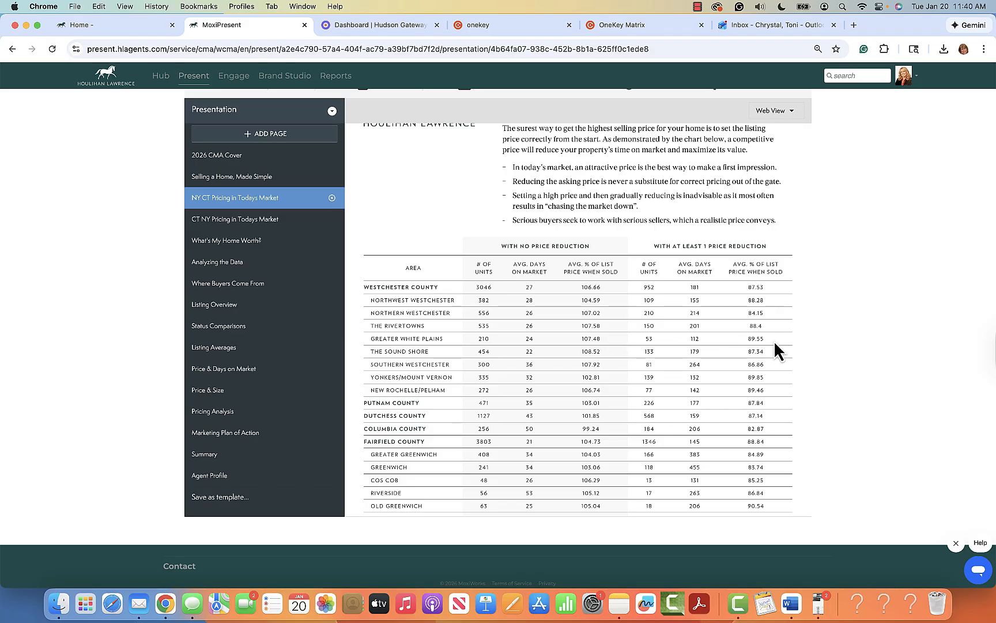
pyautogui.click(242, 224)
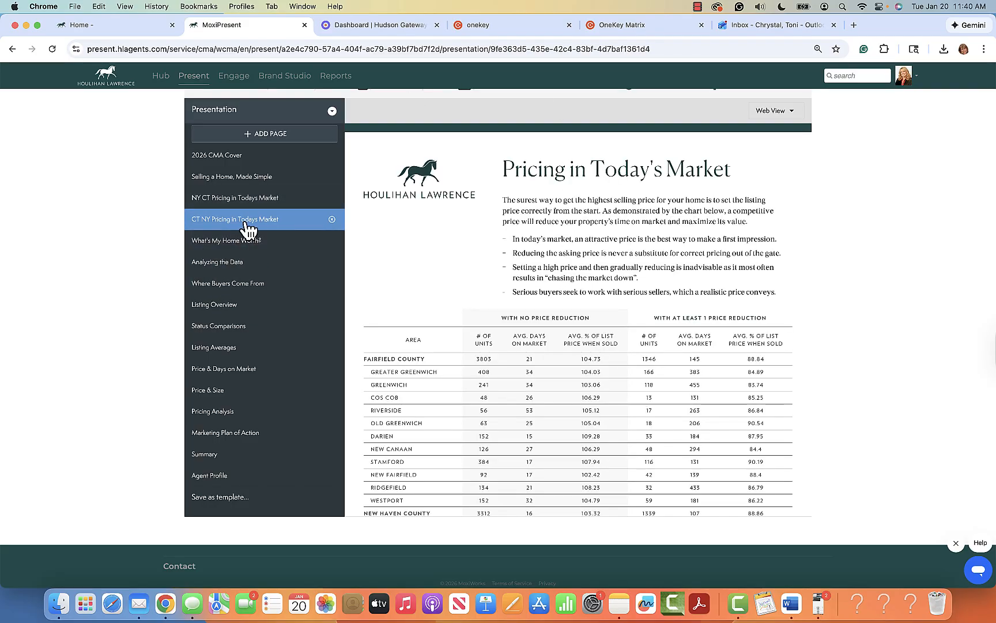
# Step: Remove the CT NY Pricing in Todays Market page and preview What's My Home Worth?
pyautogui.click(333, 220)
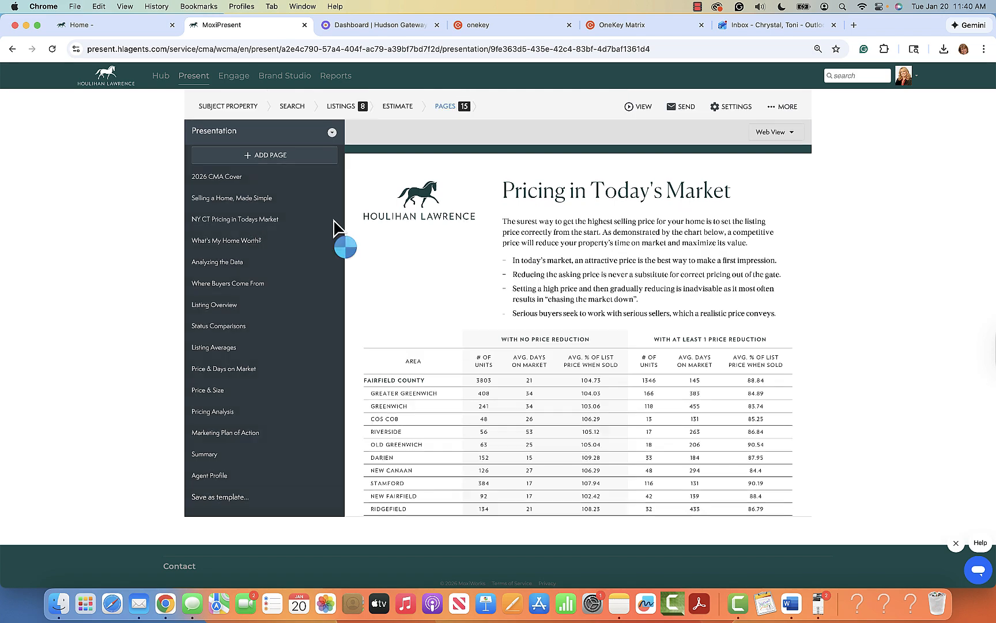
pyautogui.click(228, 244)
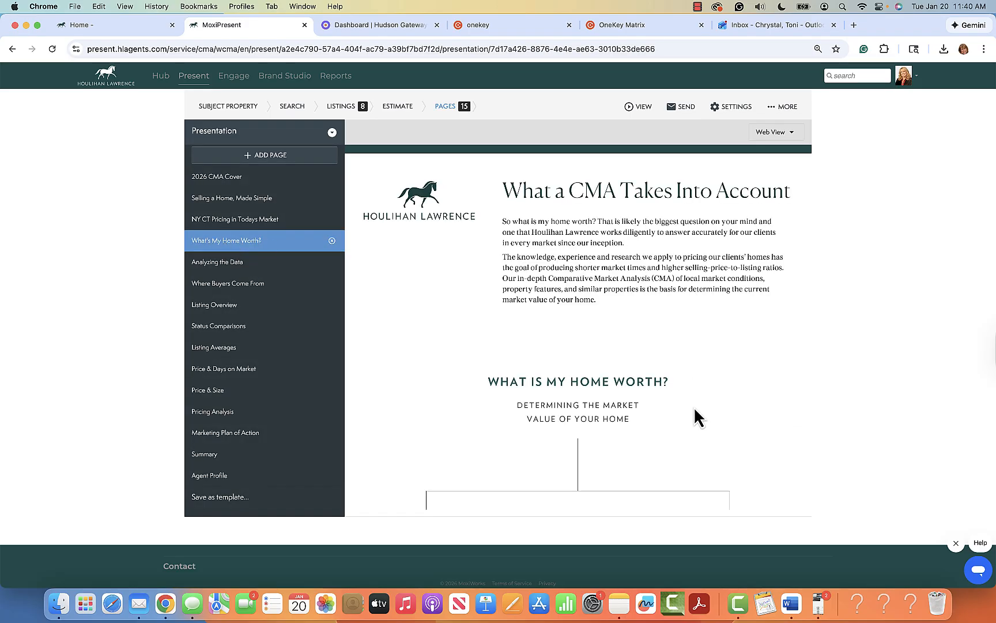
pyautogui.scroll(-5, 694, 406)
pyautogui.scroll(3, 693, 406)
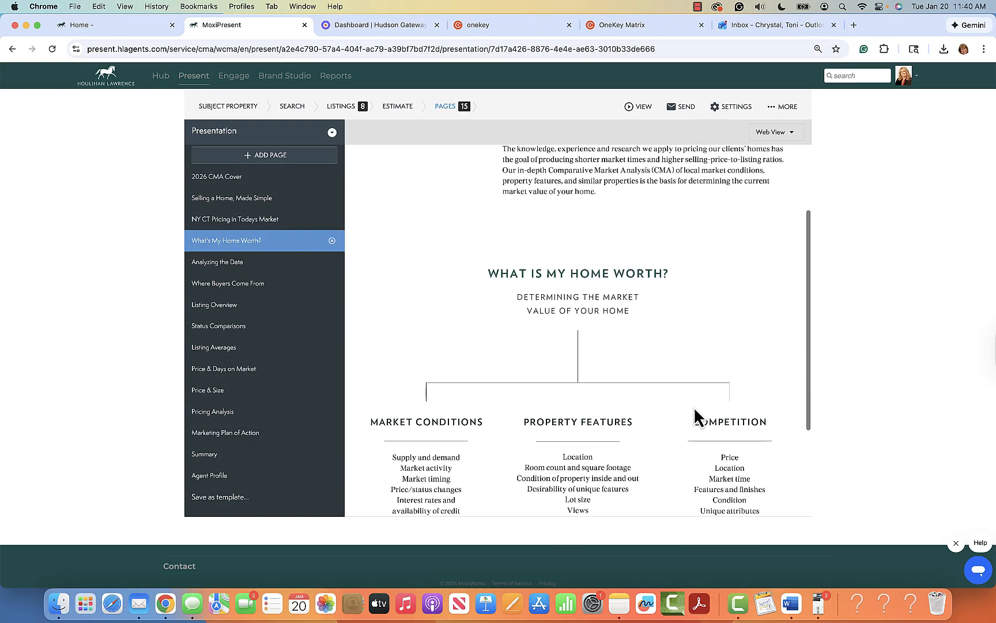
pyautogui.scroll(-3, 694, 406)
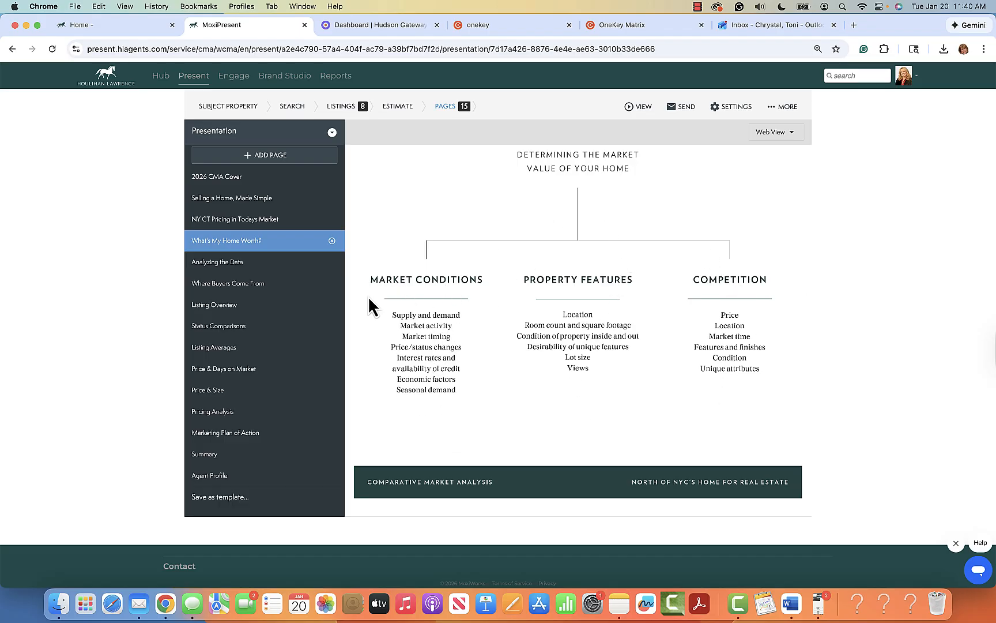
# Step: Browse Analyzing the Data, then review Where Buyers Come From's 58/24/10/8% buyer origins
pyautogui.click(234, 263)
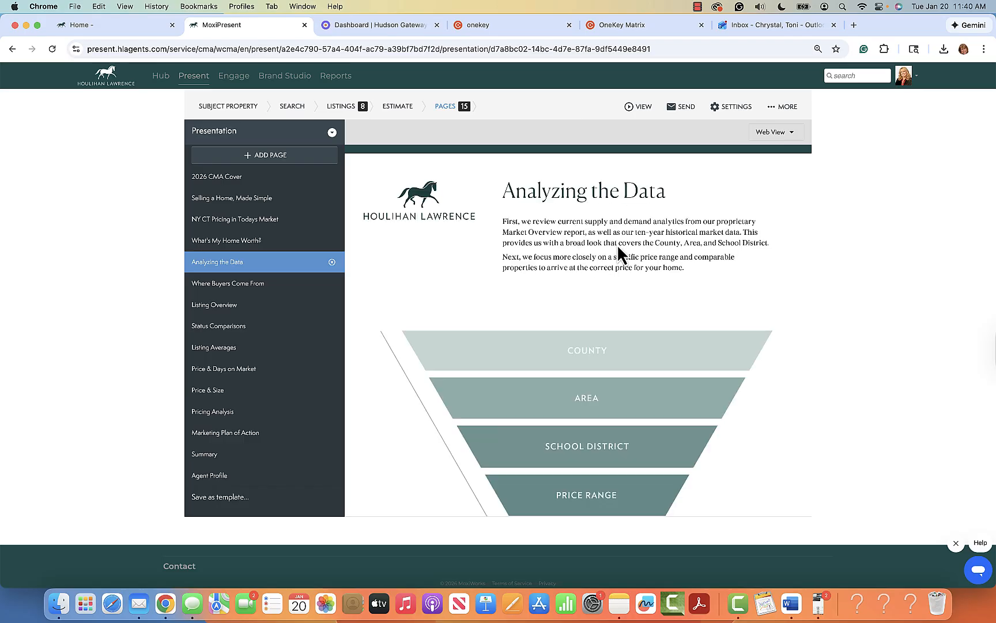
pyautogui.scroll(-3, 644, 438)
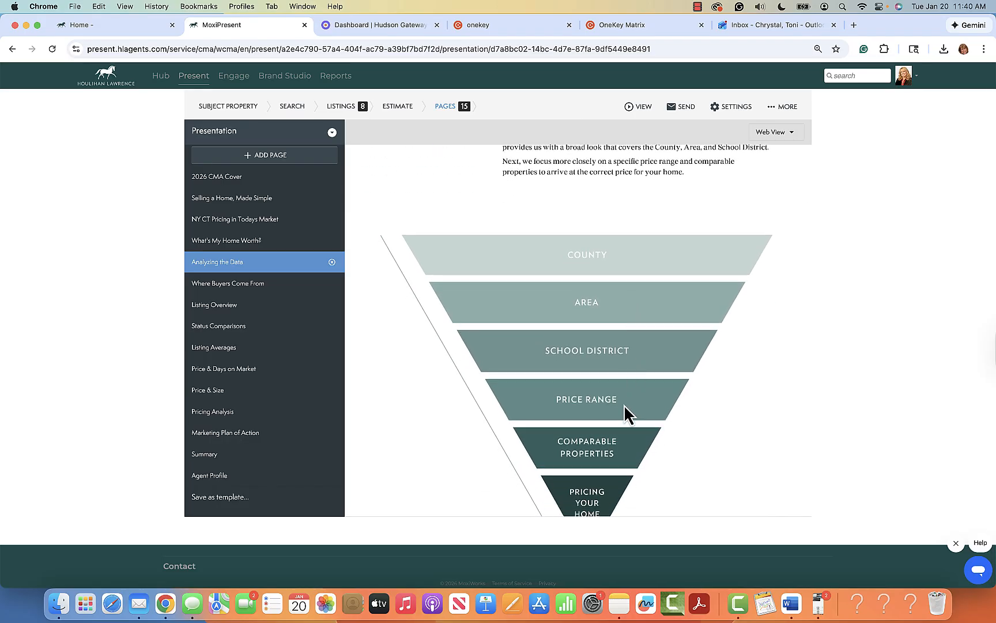
pyautogui.scroll(-4, 625, 414)
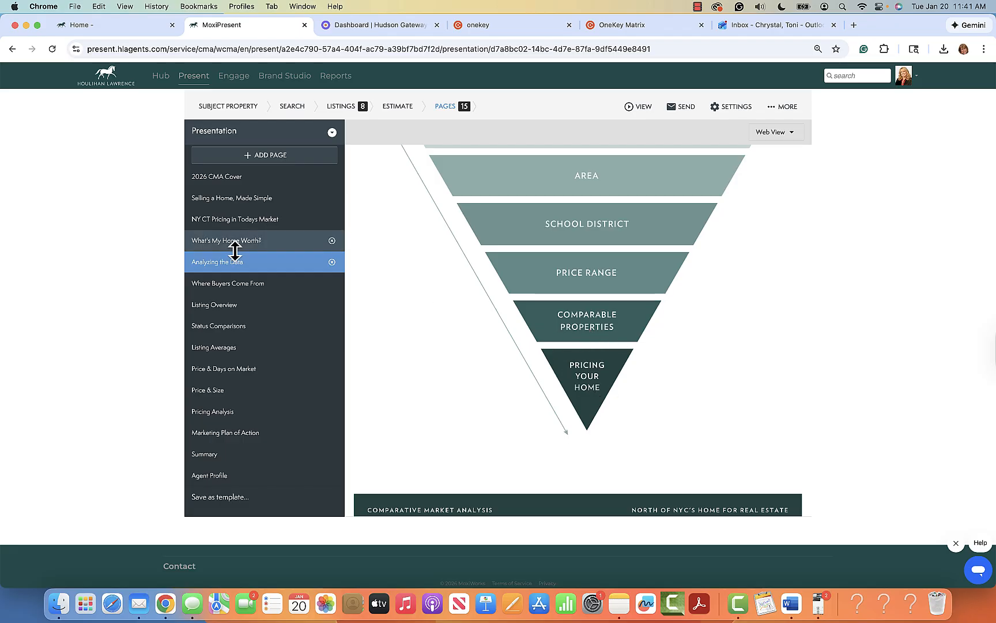
pyautogui.click(216, 284)
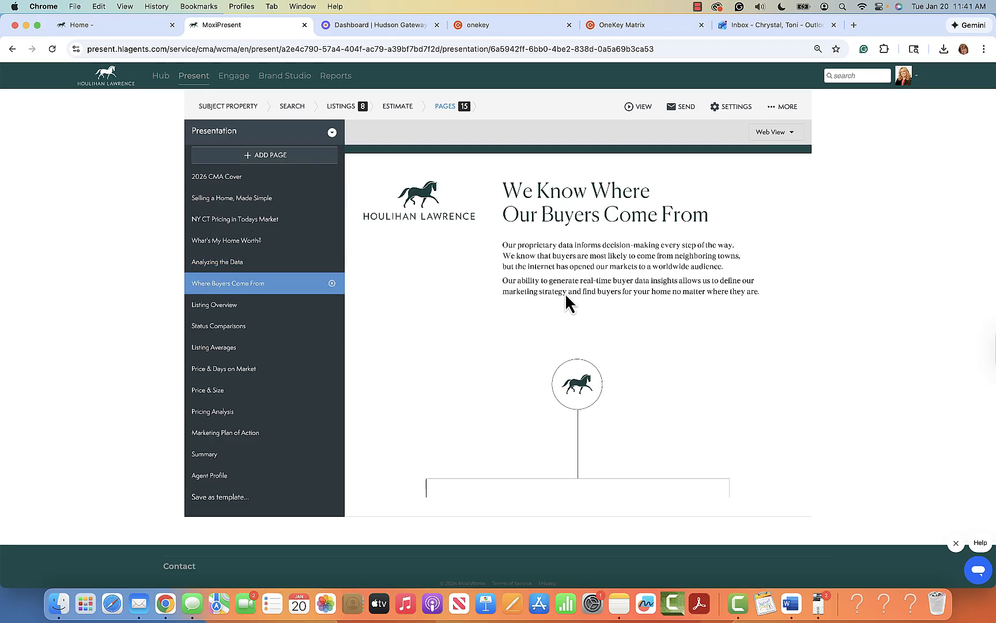
pyautogui.scroll(-5, 806, 357)
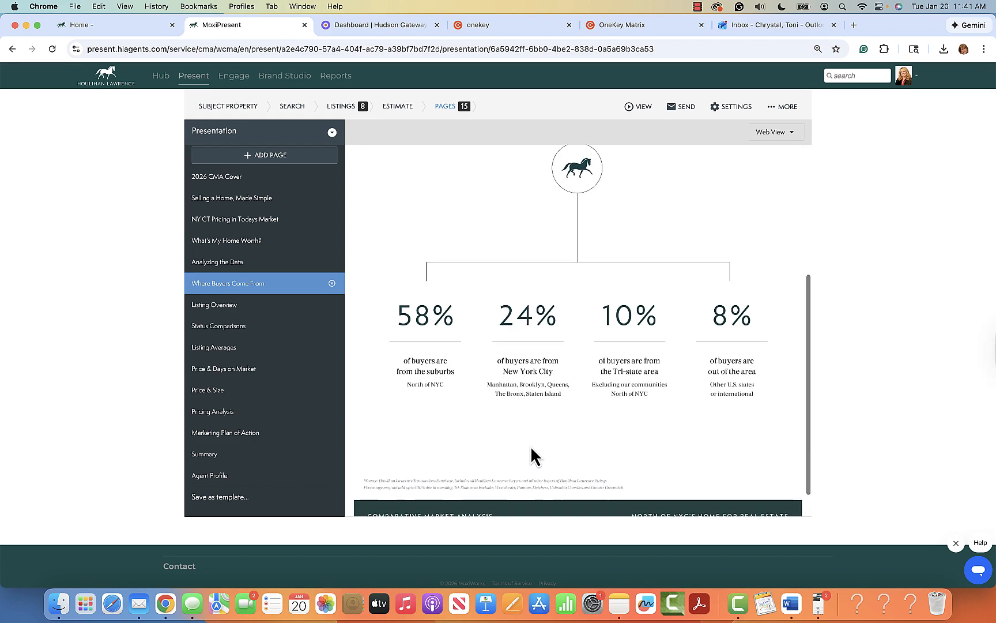
pyautogui.scroll(-1, 530, 447)
pyautogui.scroll(1, 530, 446)
pyautogui.scroll(1, 530, 446)
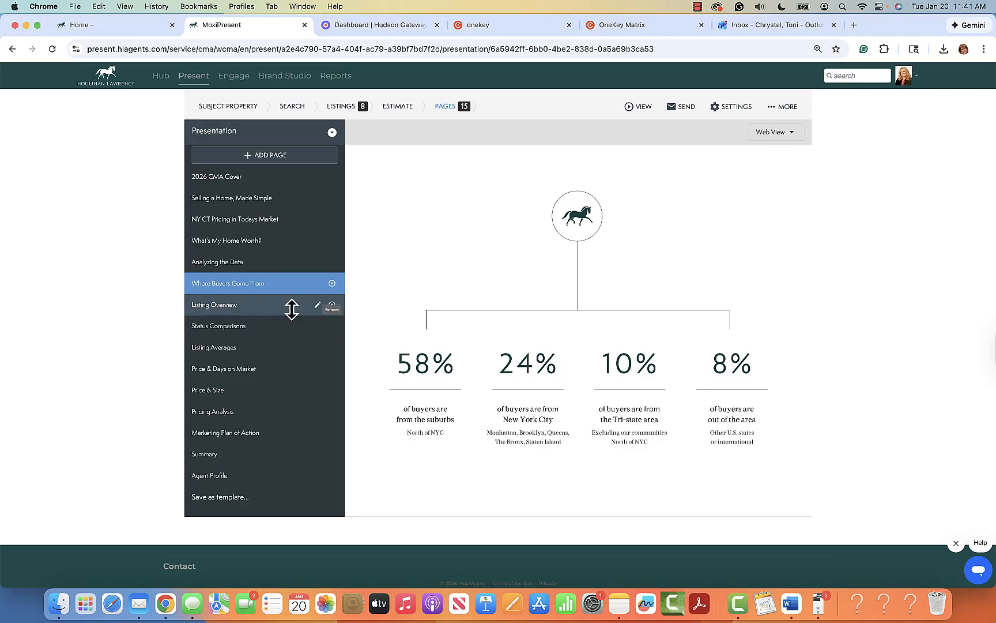
# Step: Preview the Listing Overview grid of eight sold comparables
pyautogui.click(231, 310)
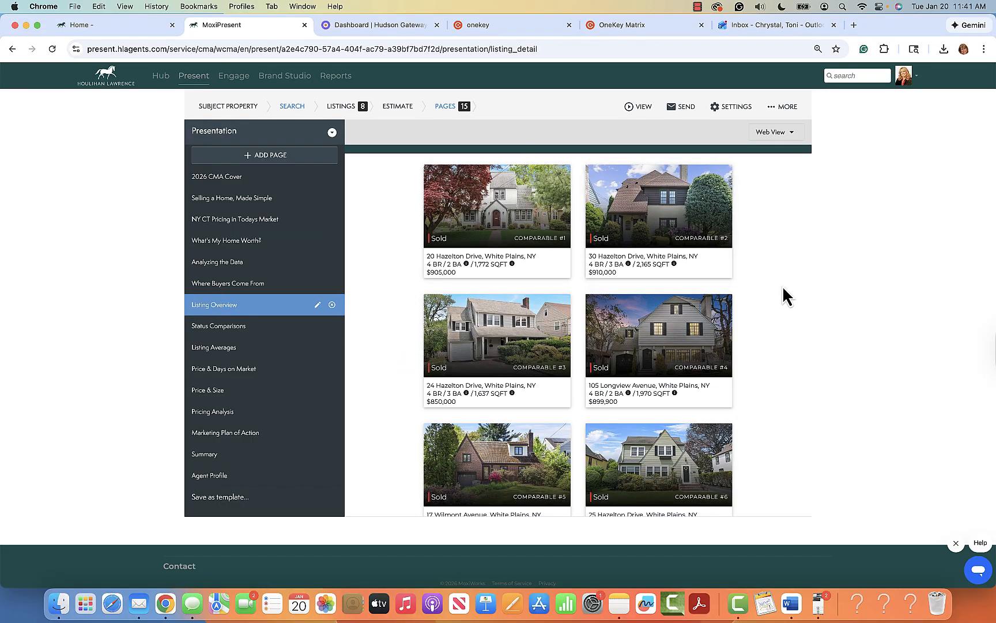
pyautogui.scroll(-2, 781, 339)
pyautogui.scroll(-3, 780, 331)
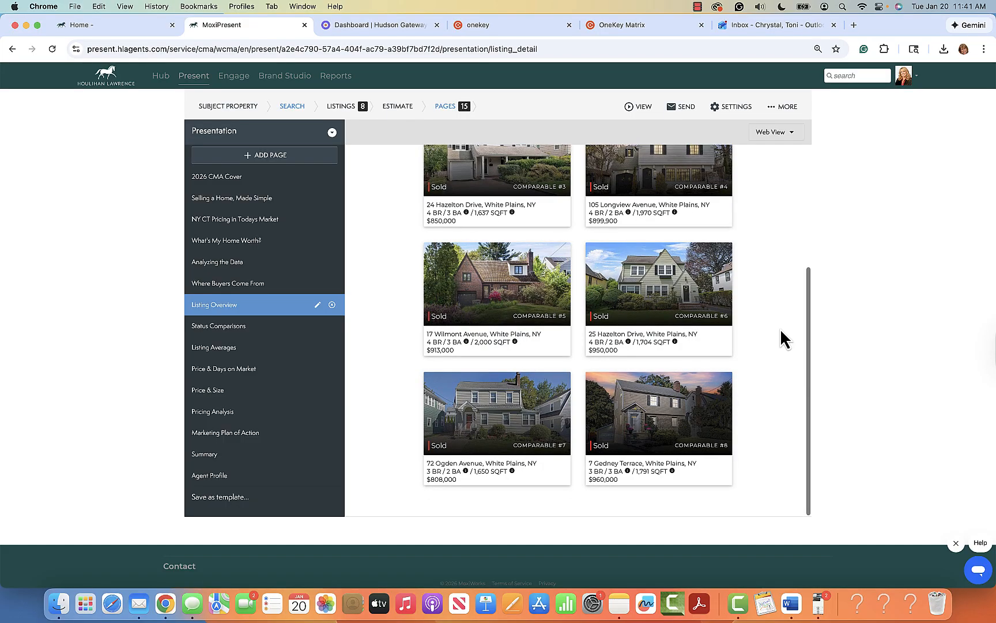
pyautogui.scroll(5, 781, 331)
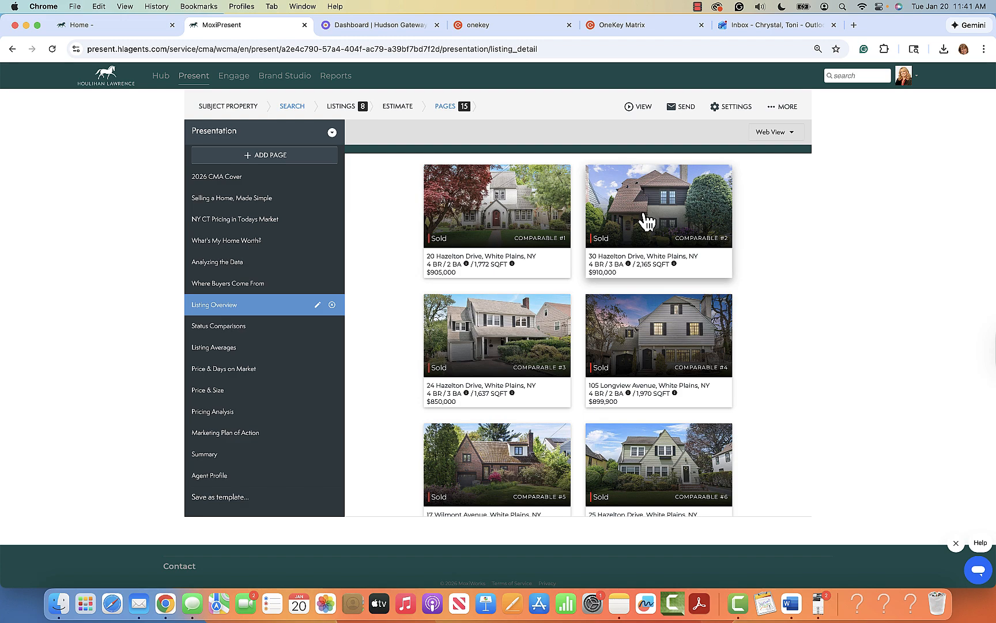
# Step: Browse Comparable #5's details and photos, then close its detail panel
pyautogui.click(507, 465)
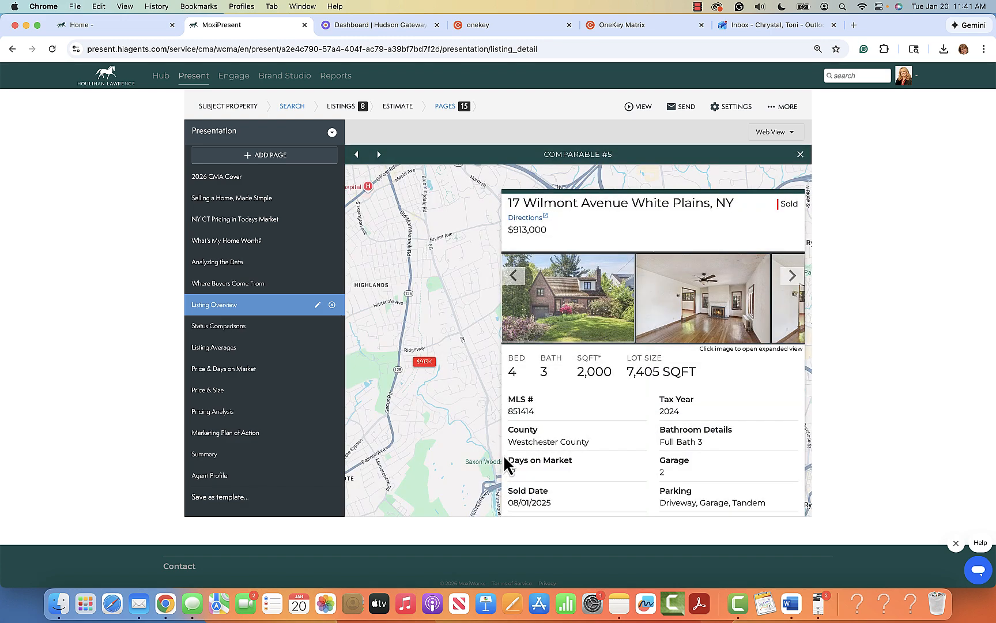
pyautogui.click(793, 277)
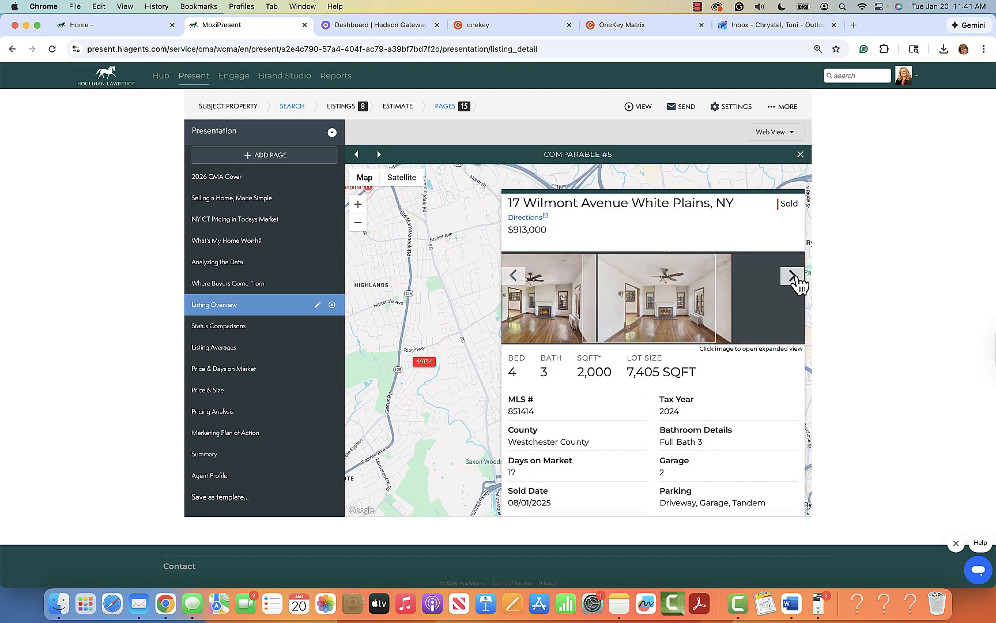
pyautogui.click(793, 276)
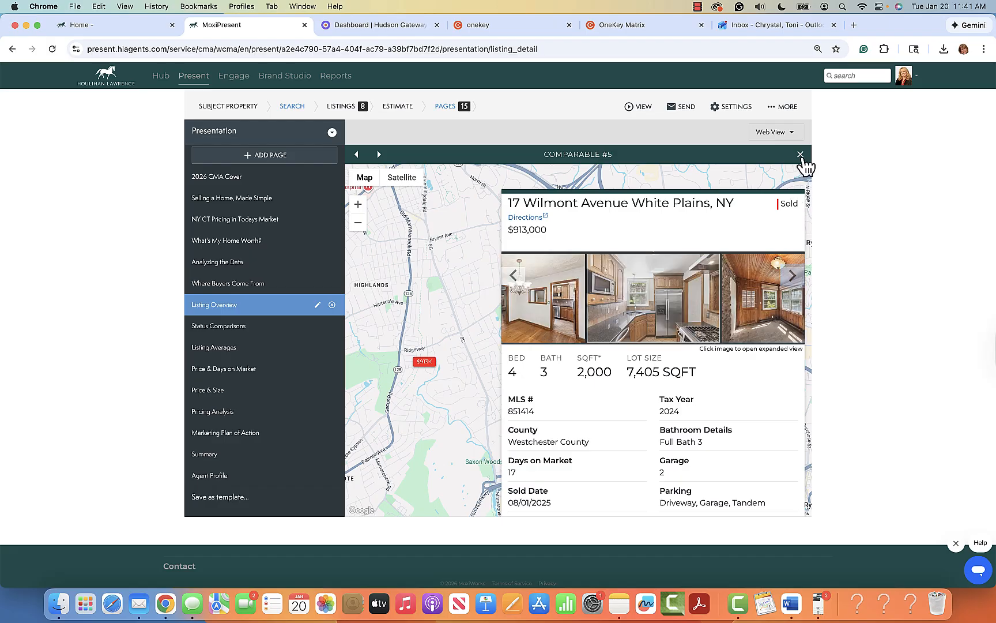
pyautogui.click(800, 155)
pyautogui.scroll(1, 608, 383)
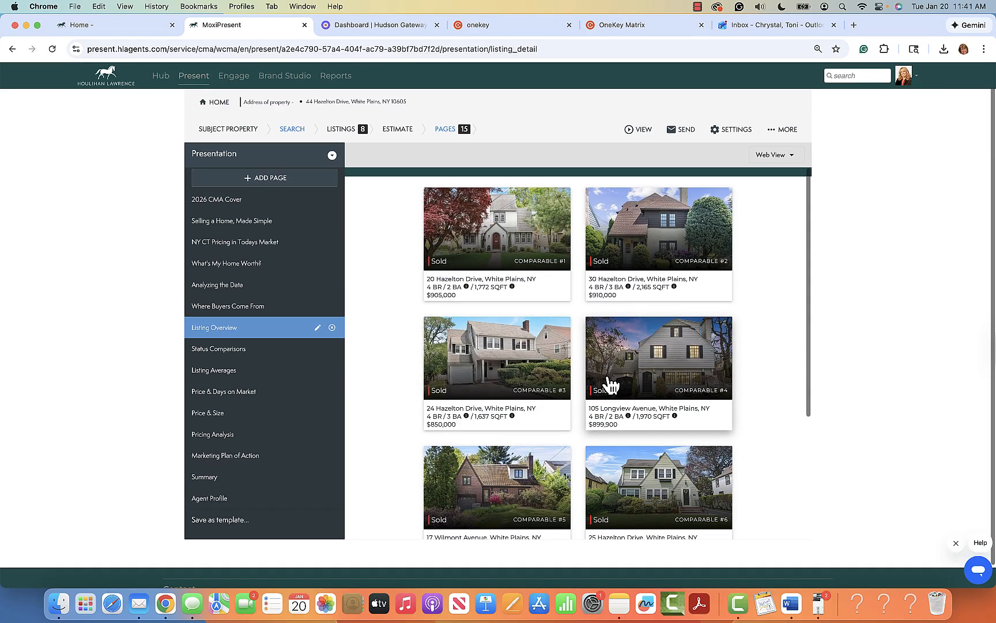
# Step: Check Status Comparisons' sold price columns, then preview Listing Averages (median $907,500)
pyautogui.click(234, 350)
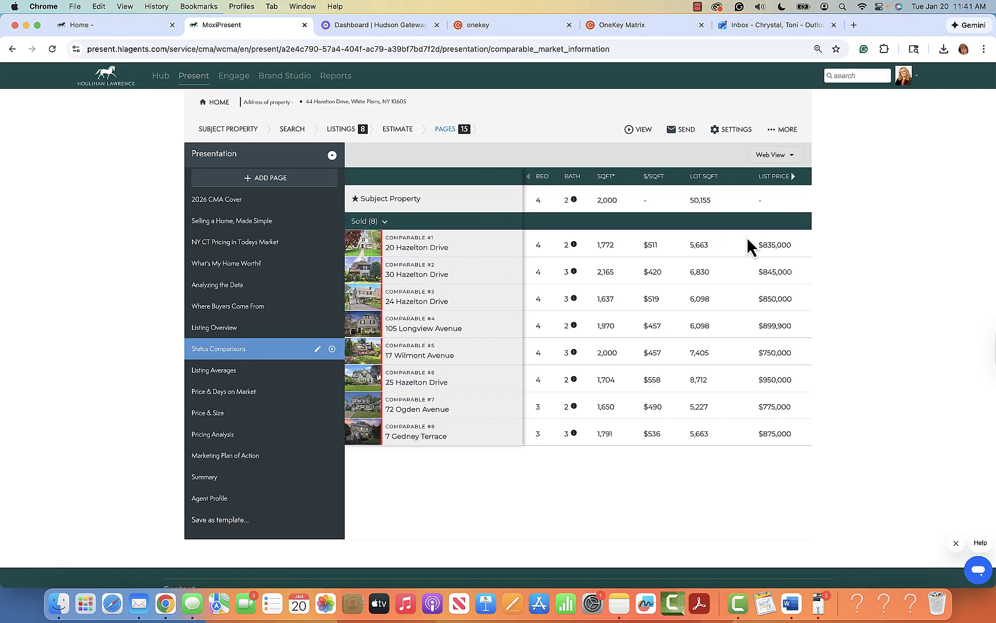
pyautogui.click(793, 176)
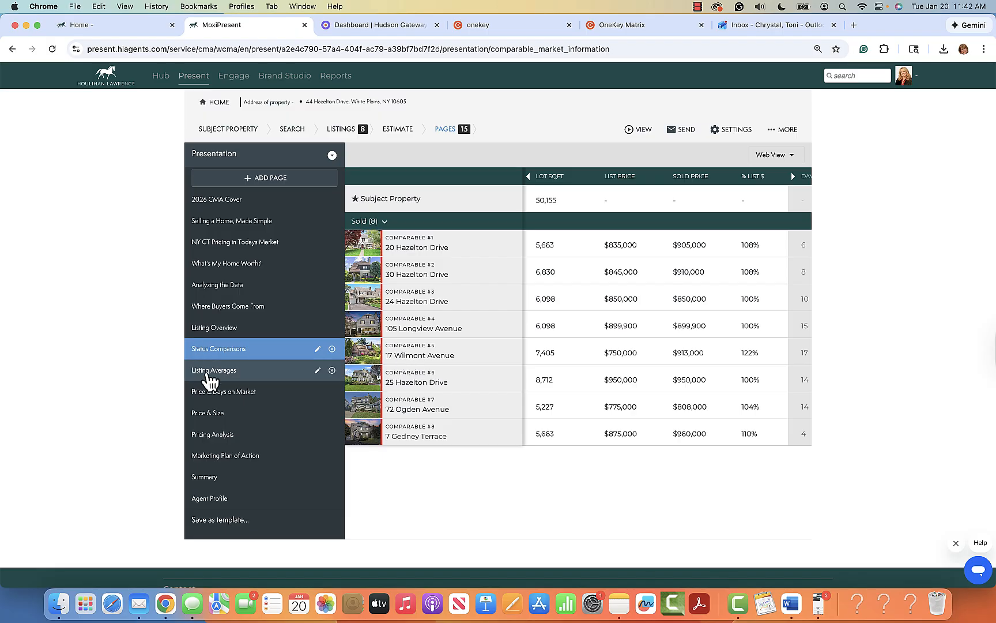
pyautogui.click(231, 373)
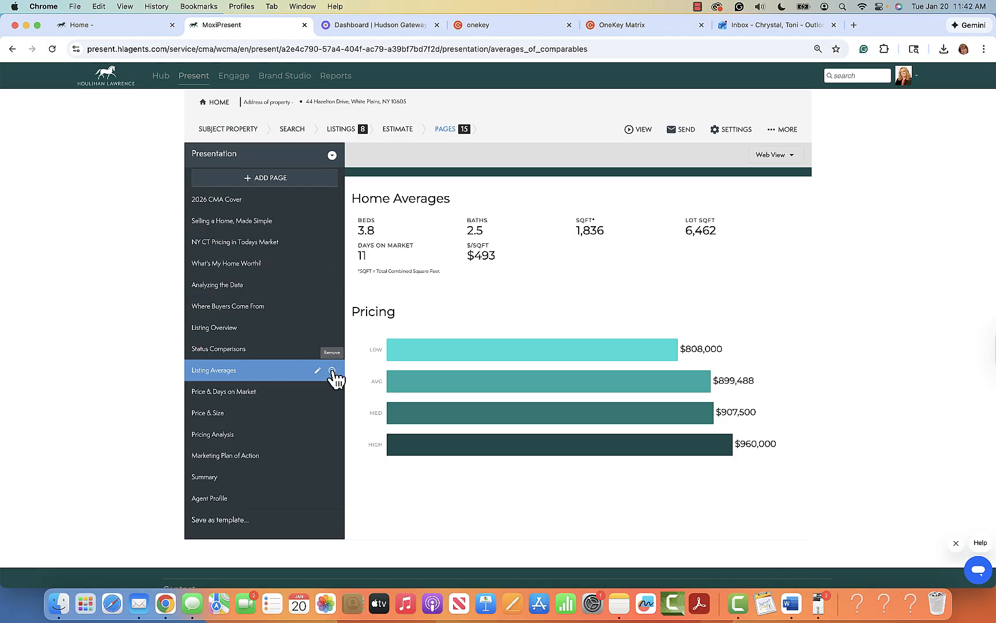
# Step: Step through the Price & Days on Market and Price & Size pages to reach Pricing Analysis, showing $899,488–$950,000
pyautogui.click(254, 398)
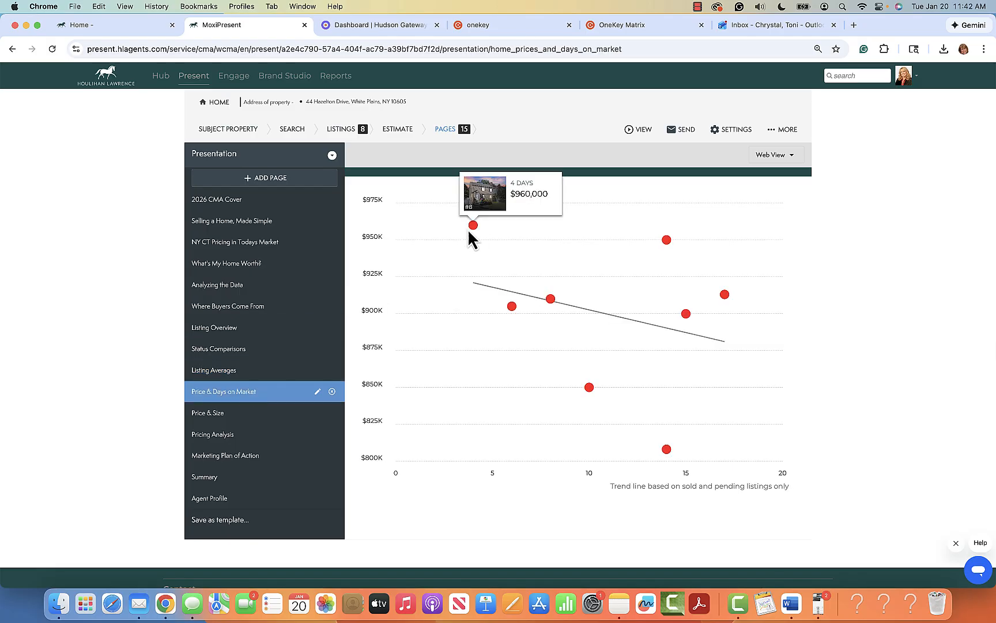
pyautogui.moveTo(557, 302)
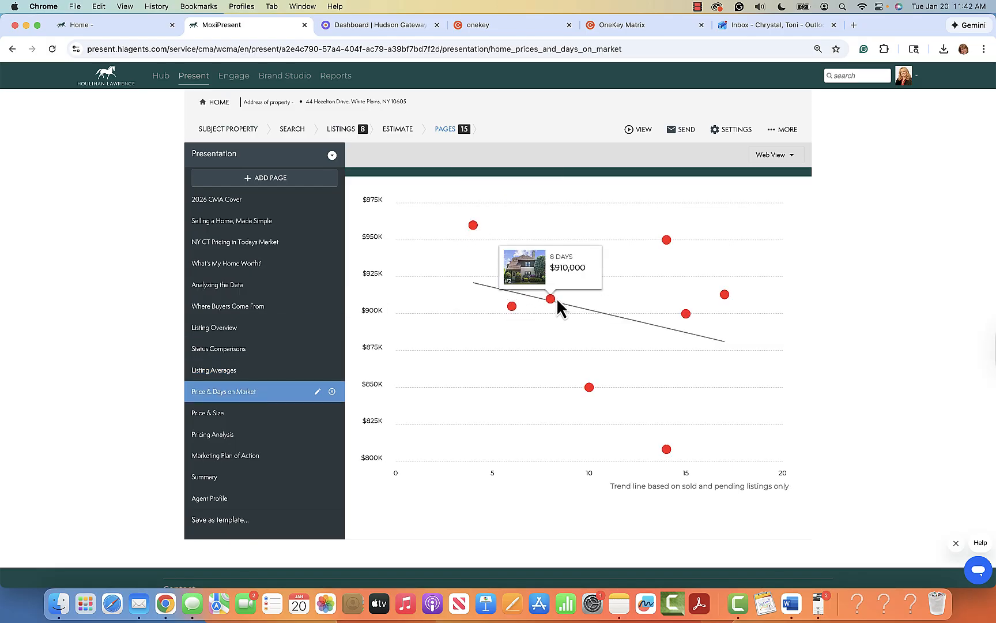
pyautogui.moveTo(687, 316)
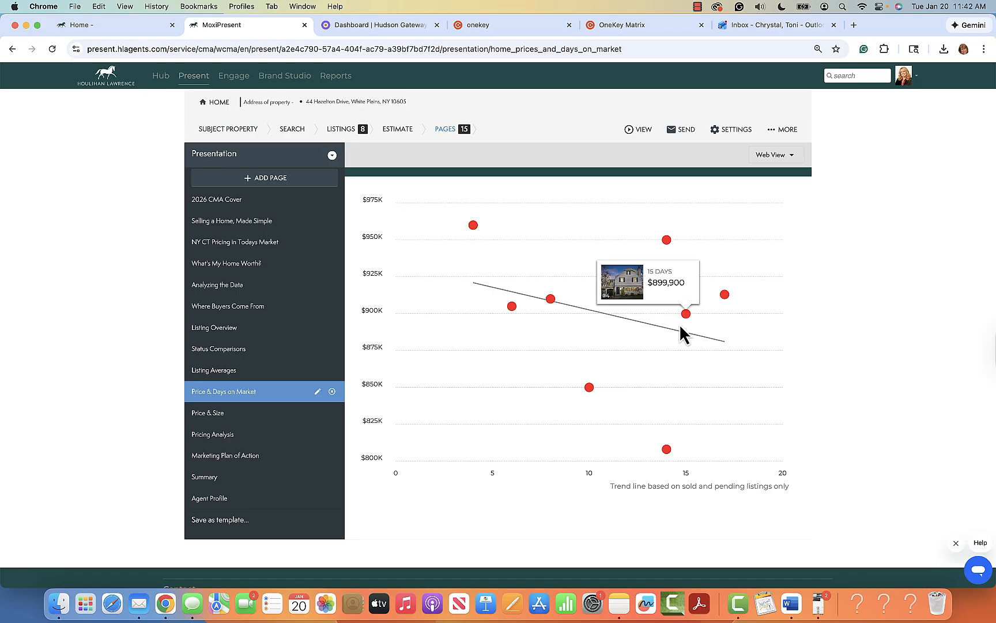
pyautogui.click(239, 417)
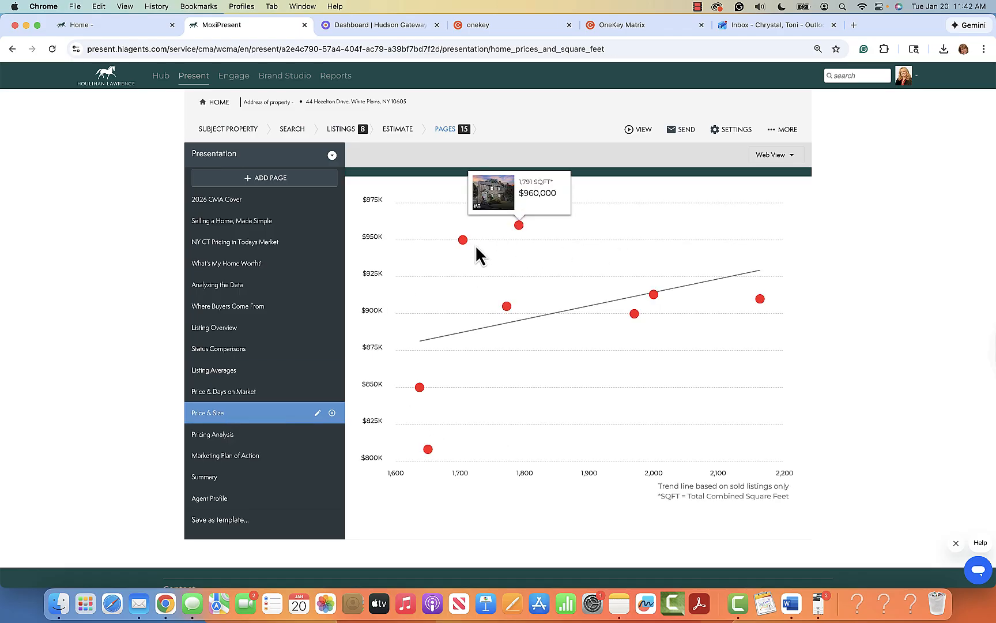
pyautogui.click(225, 435)
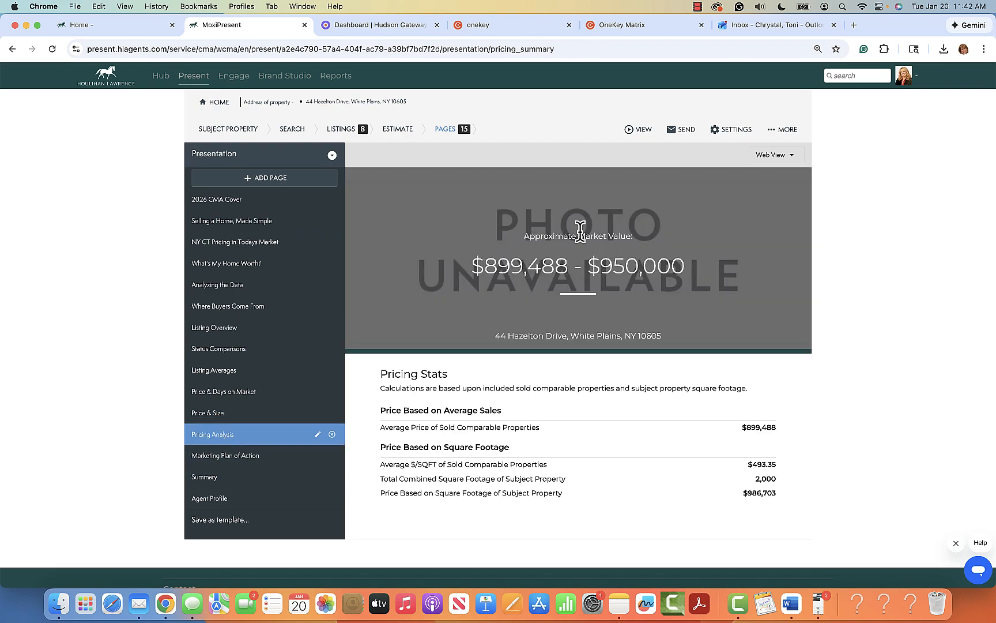
pyautogui.scroll(-1, 667, 303)
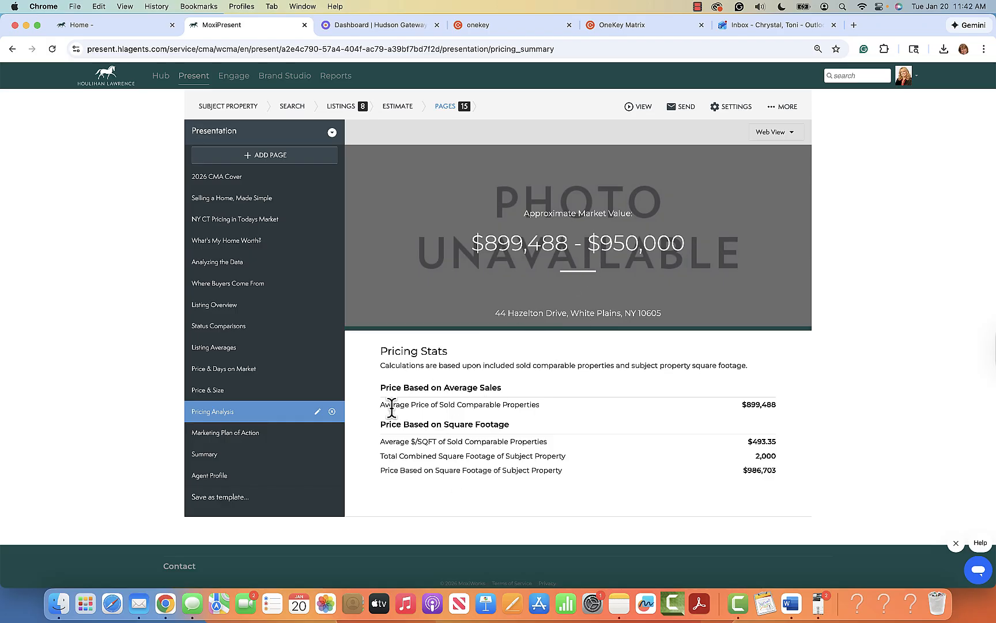
# Step: Switch off the 'Pricing stats' toggle in the Pricing Analysis page settings
pyautogui.click(317, 411)
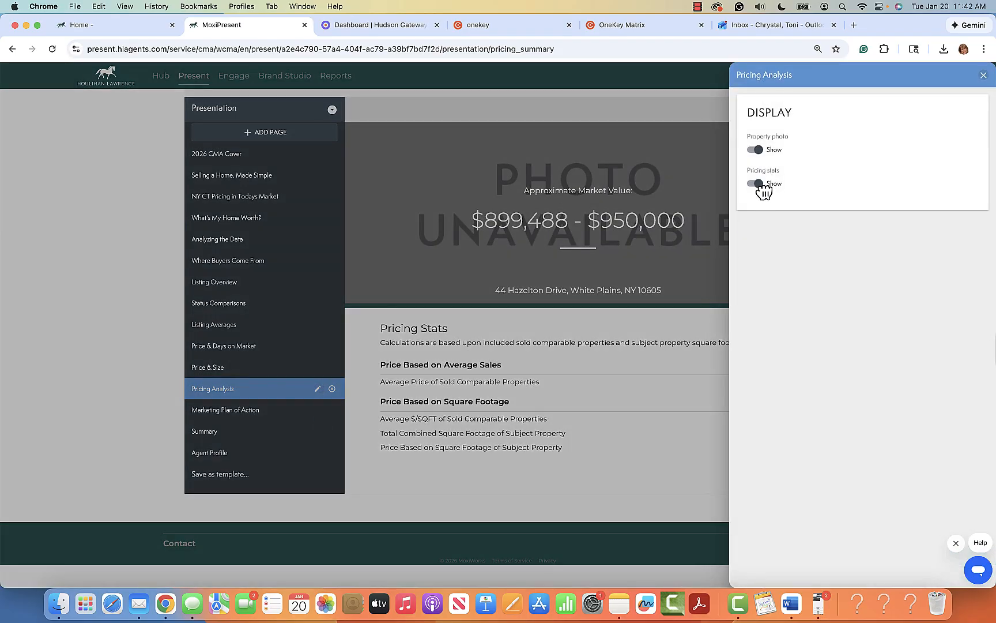
pyautogui.click(760, 186)
pyautogui.click(984, 76)
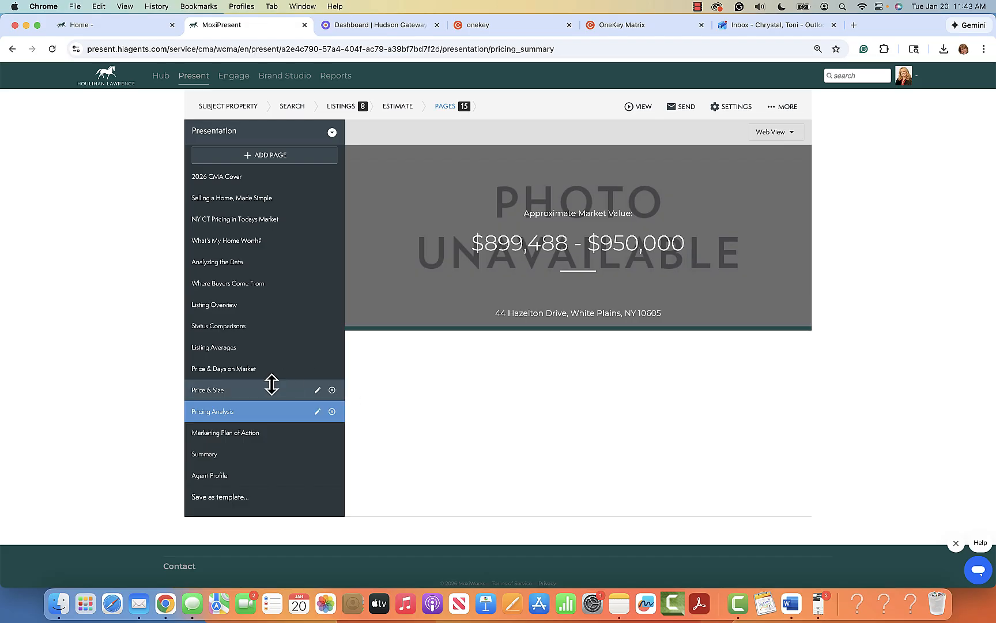
# Step: Look over the Marketing Plan of Action, Summary and Agent Profile pages, ending back on Summary
pyautogui.click(226, 436)
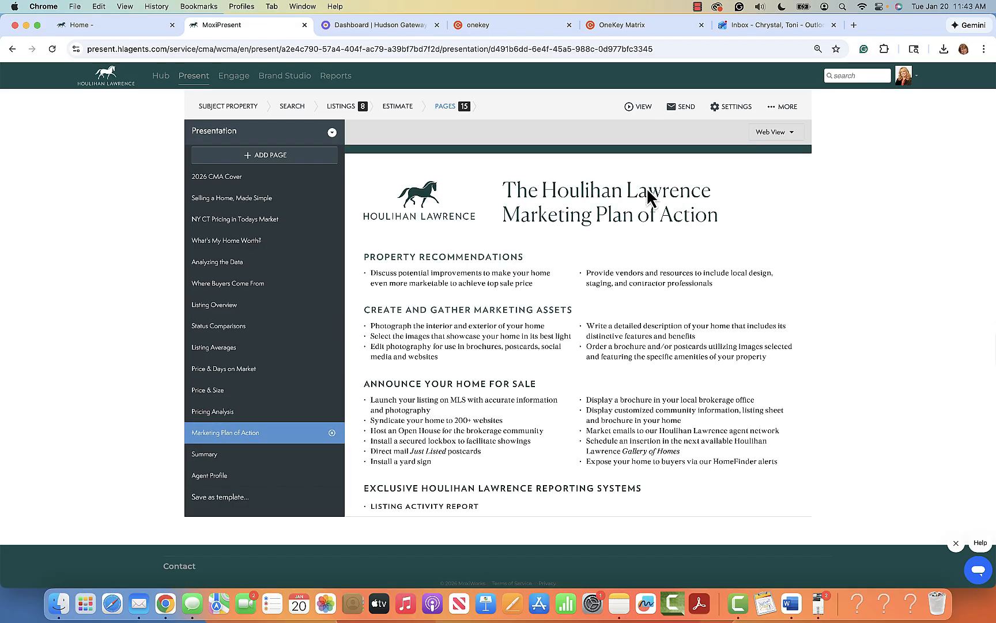
pyautogui.scroll(-5, 706, 378)
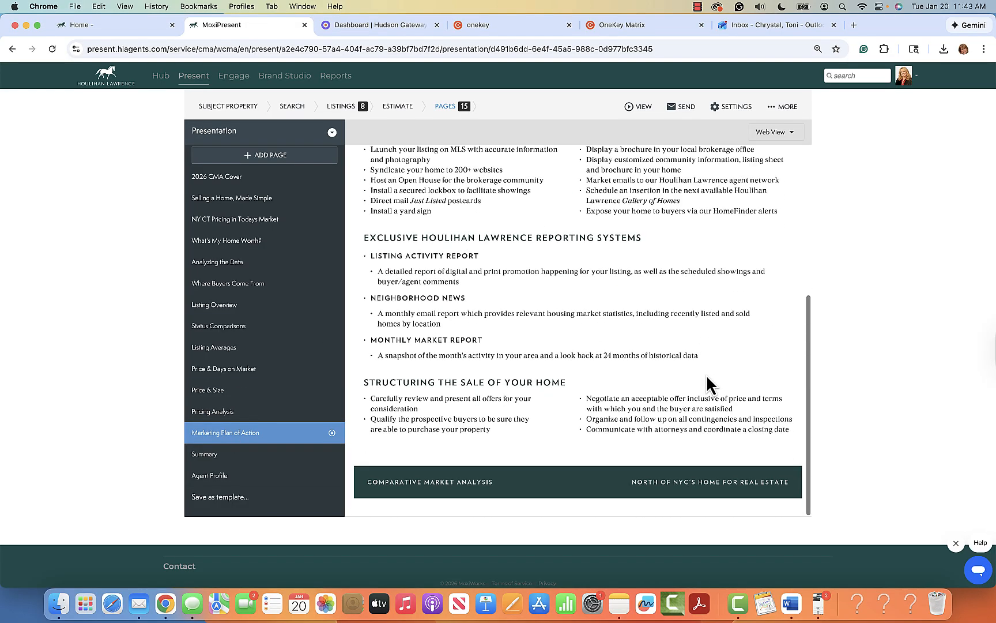
pyautogui.scroll(5, 707, 377)
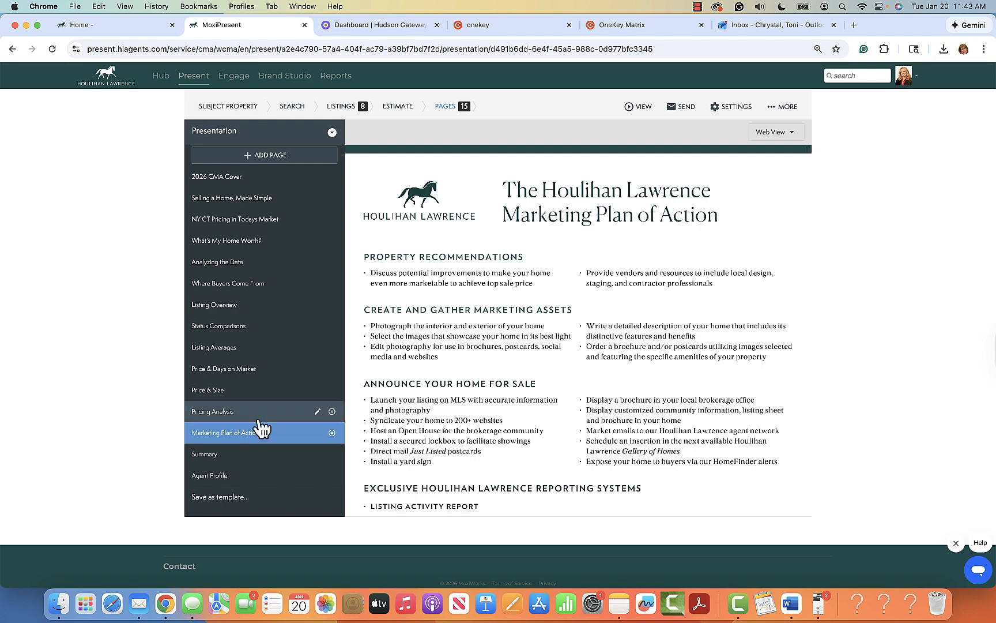
pyautogui.click(238, 455)
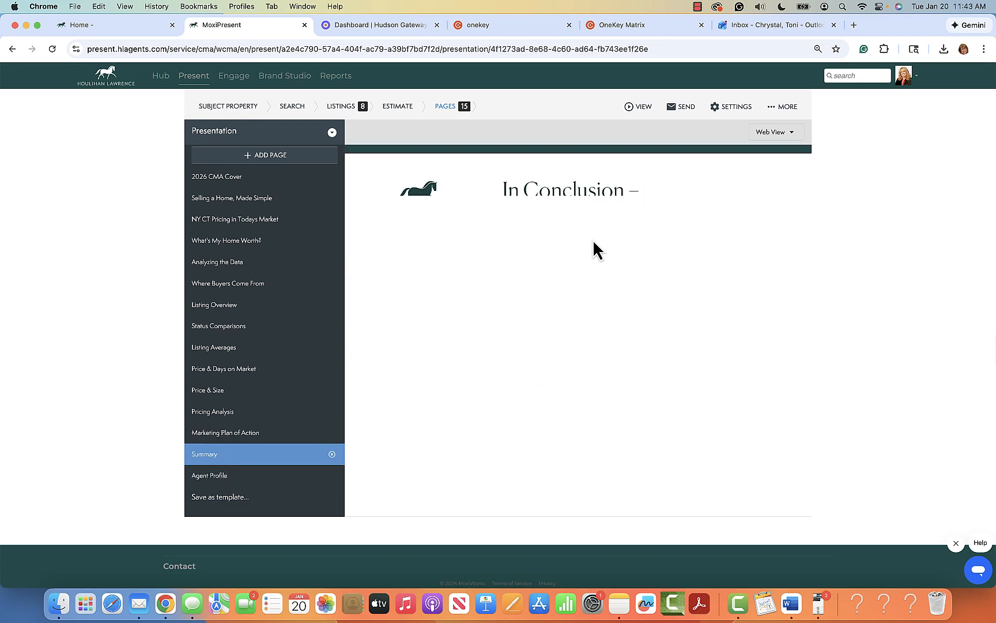
pyautogui.scroll(-5, 698, 412)
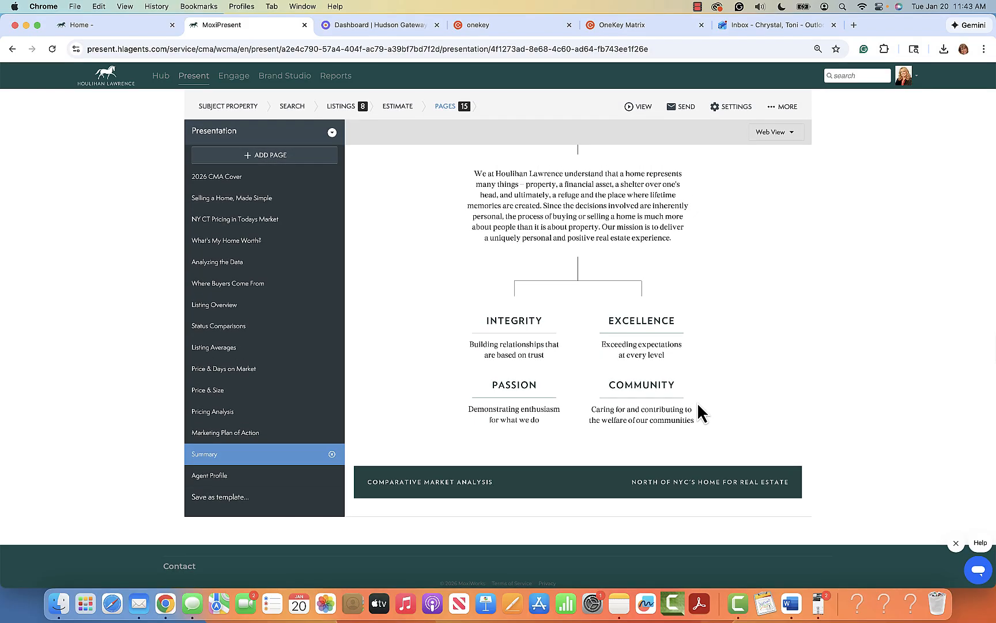
pyautogui.scroll(2, 662, 380)
pyautogui.scroll(3, 662, 381)
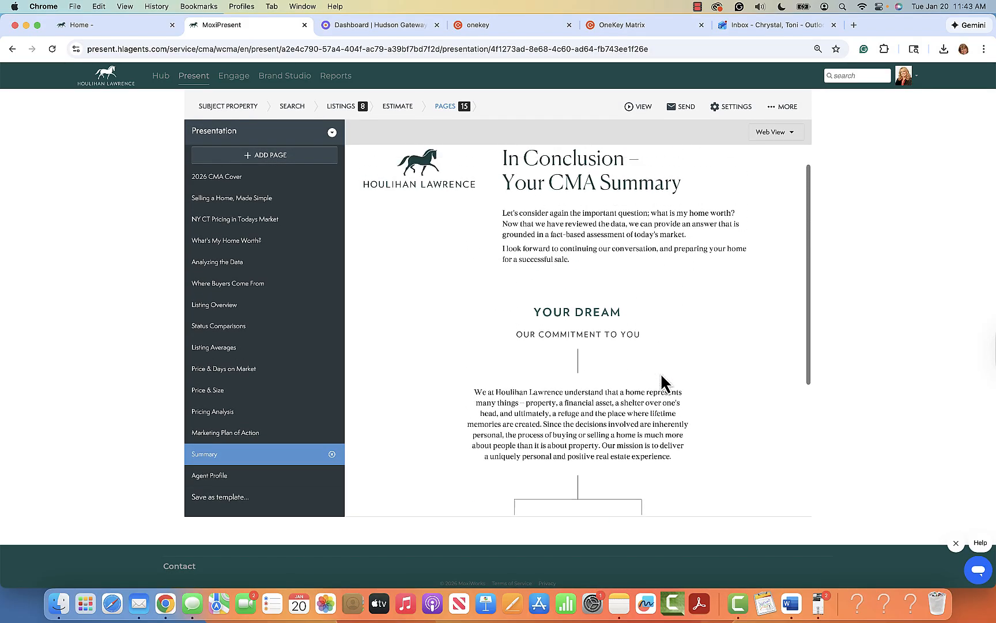
pyautogui.click(222, 481)
pyautogui.scroll(-3, 697, 435)
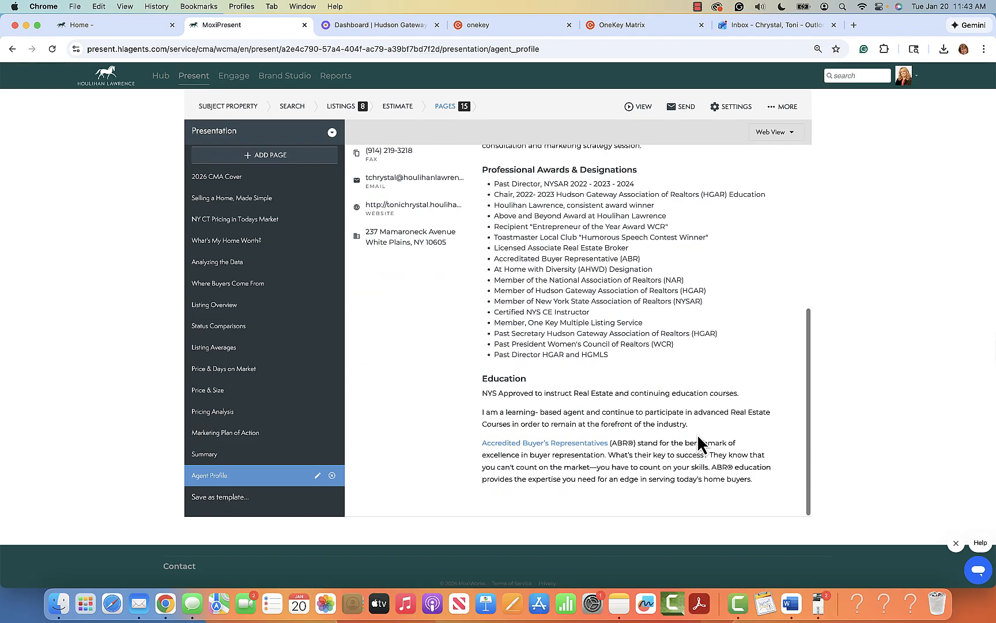
pyautogui.scroll(3, 698, 436)
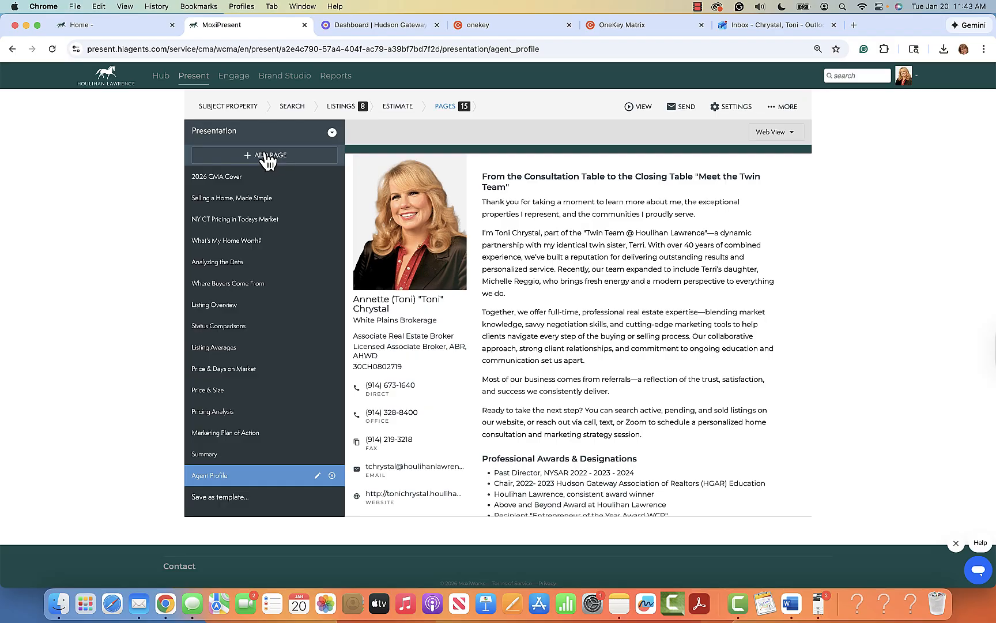
pyautogui.click(219, 459)
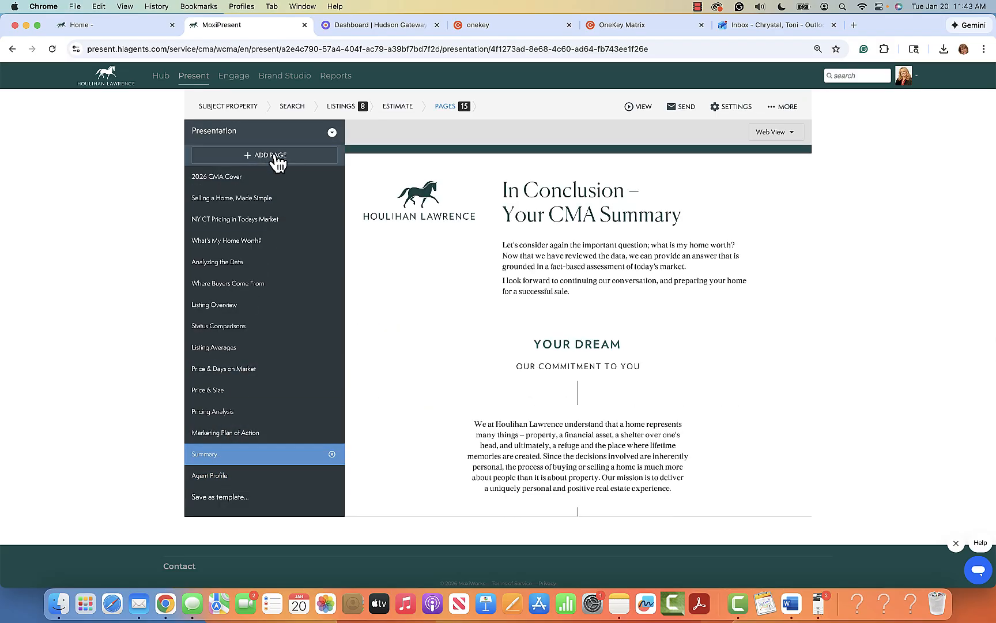
# Step: Use ADD PAGE > Add from Library to browse Brokerage Pages and enter the 2026 NY Seller's Guide folder
pyautogui.click(274, 157)
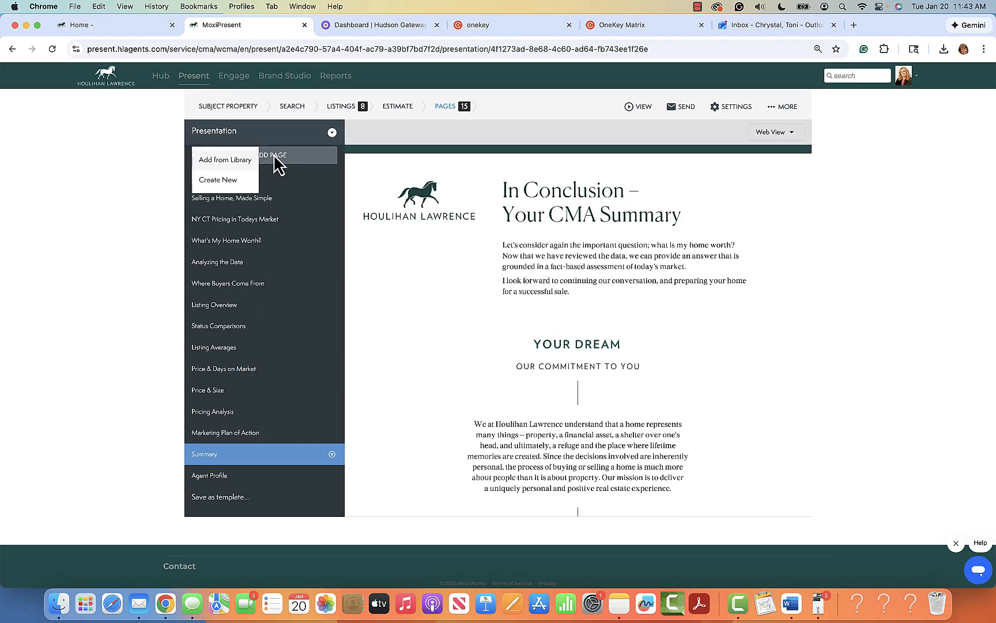
pyautogui.click(237, 162)
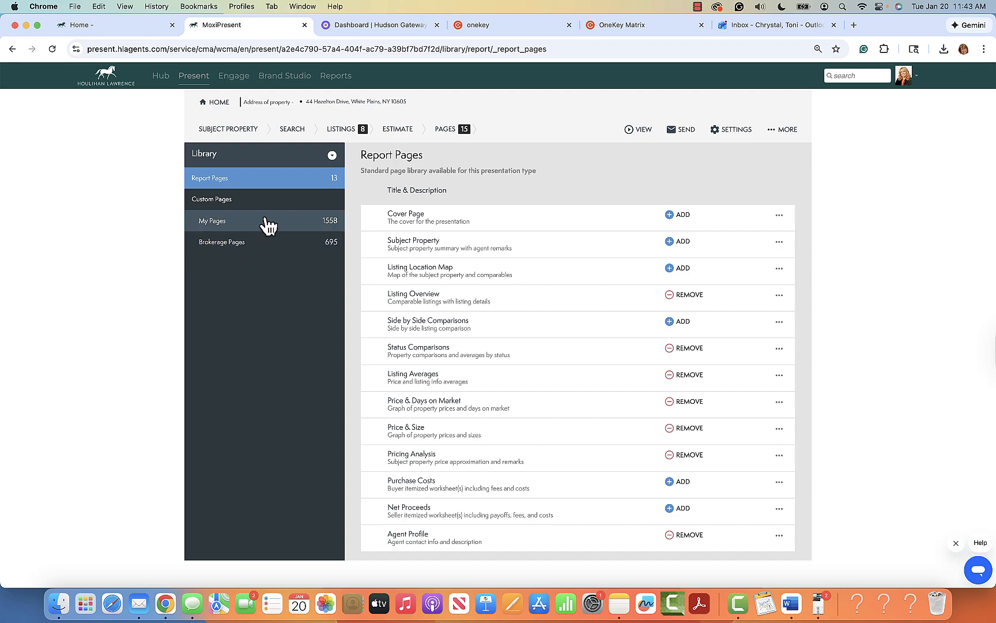
pyautogui.click(297, 248)
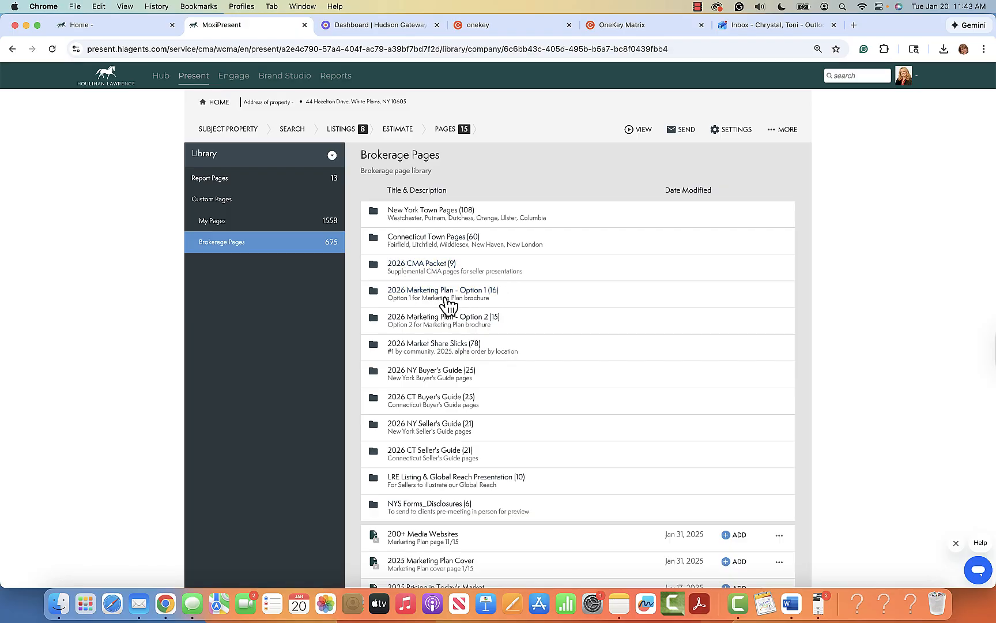
pyautogui.scroll(-1, 472, 333)
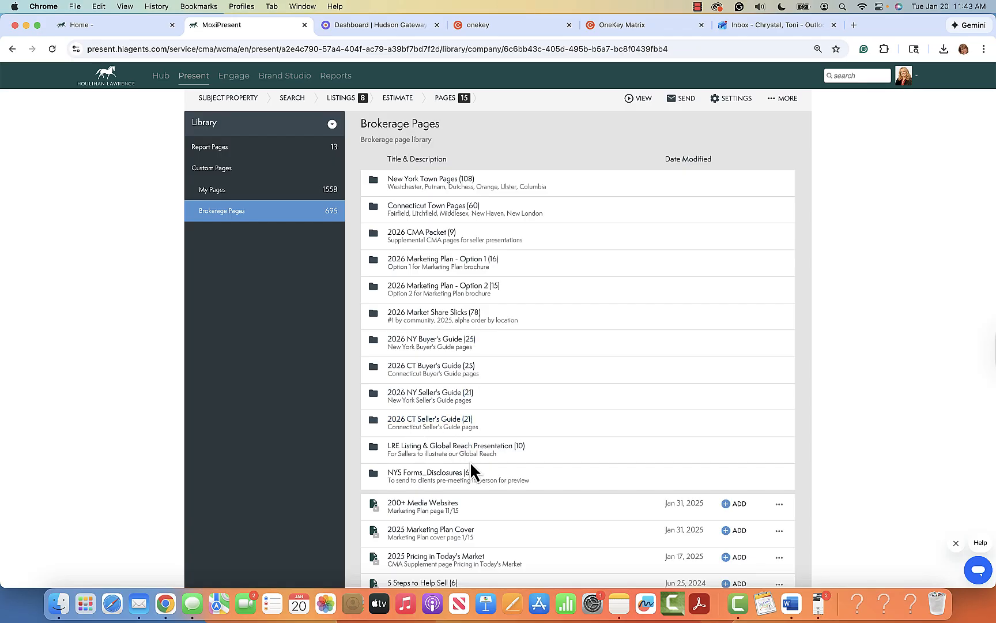
pyautogui.scroll(-3, 471, 464)
pyautogui.scroll(4, 471, 467)
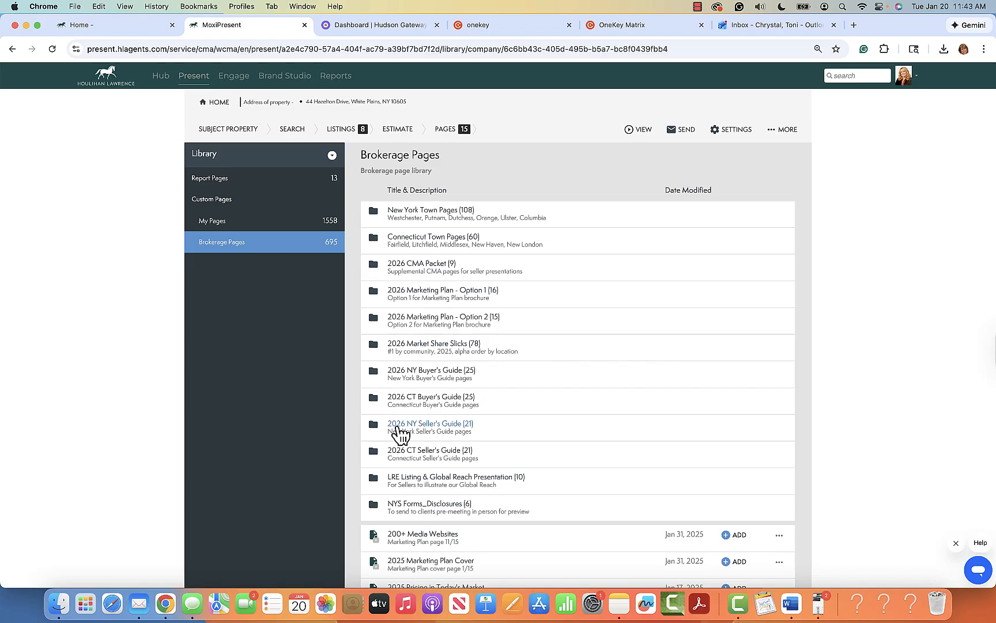
pyautogui.click(427, 429)
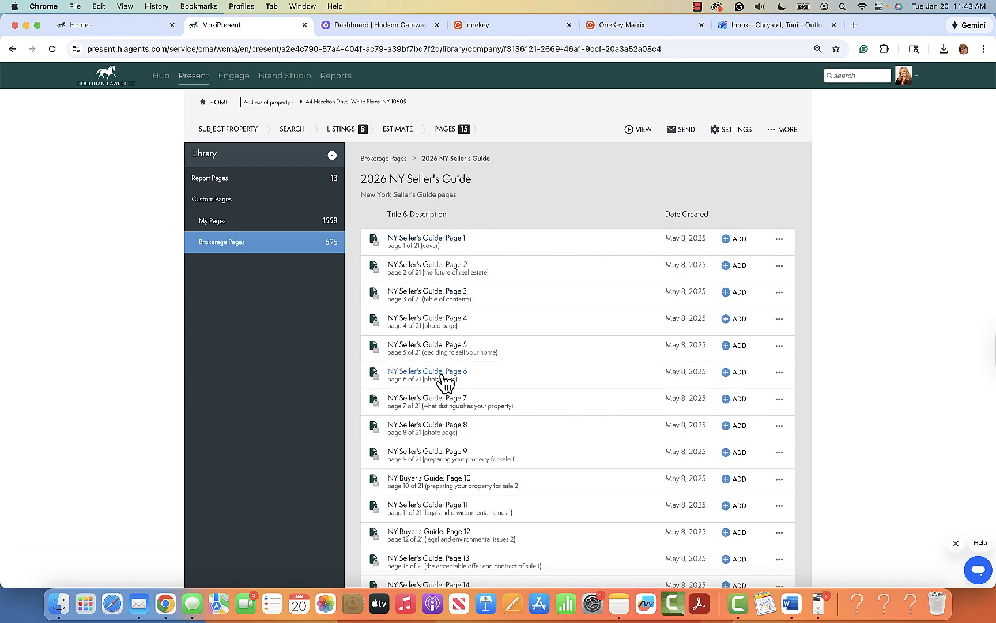
# Step: Preview the NY Seller's Guide cover page and Page 6, closing each preview
pyautogui.click(430, 240)
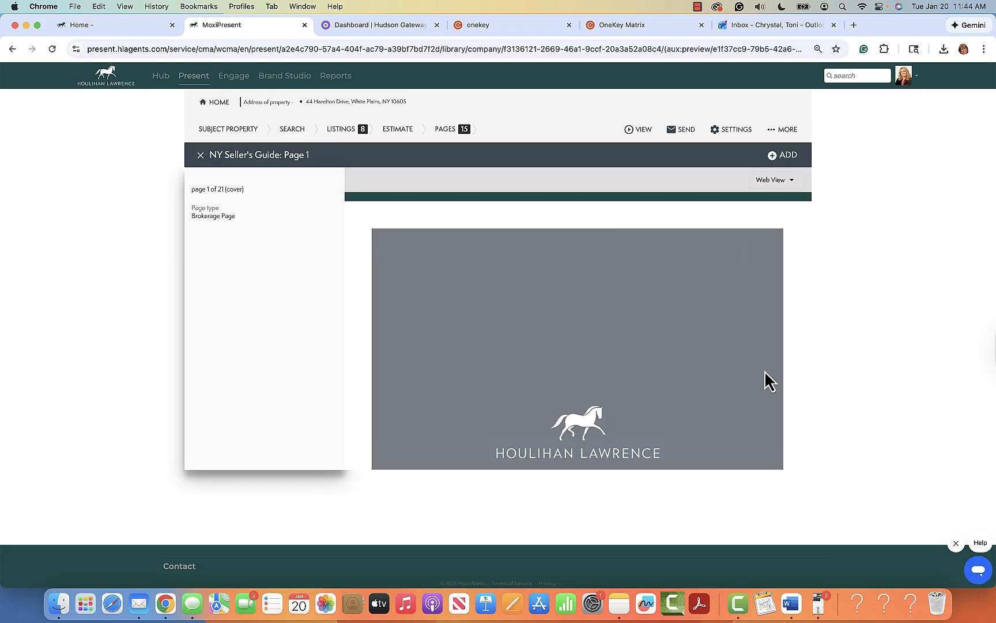
pyautogui.scroll(-10, 770, 380)
pyautogui.scroll(10, 770, 381)
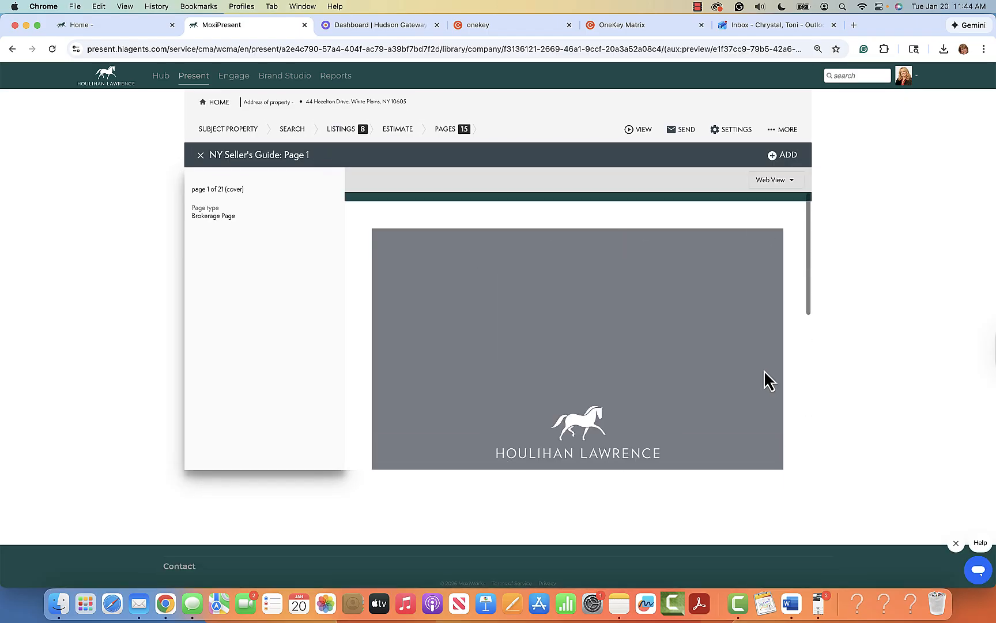
pyautogui.click(202, 156)
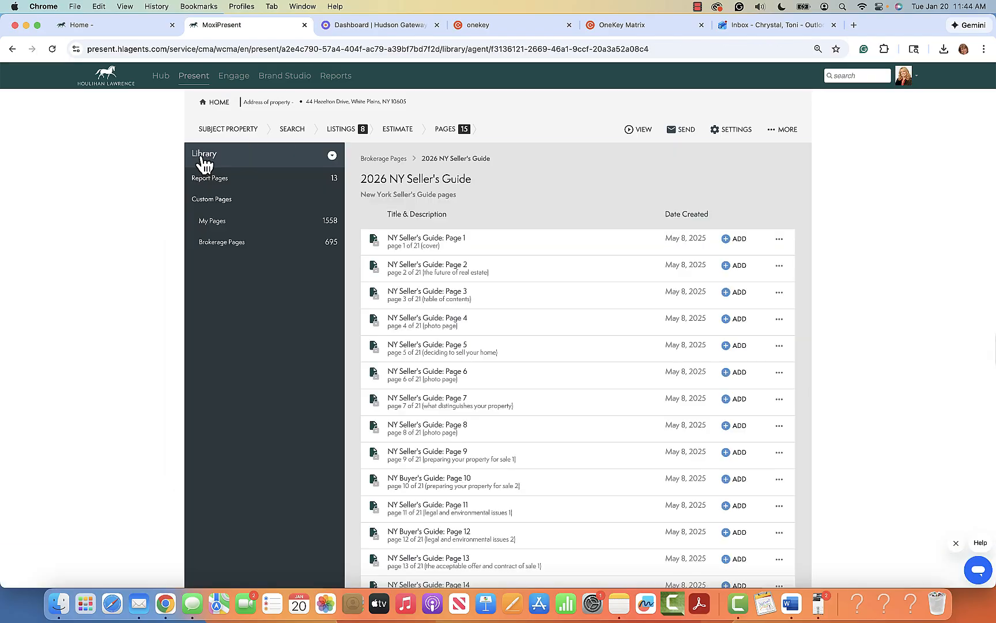
pyautogui.click(454, 369)
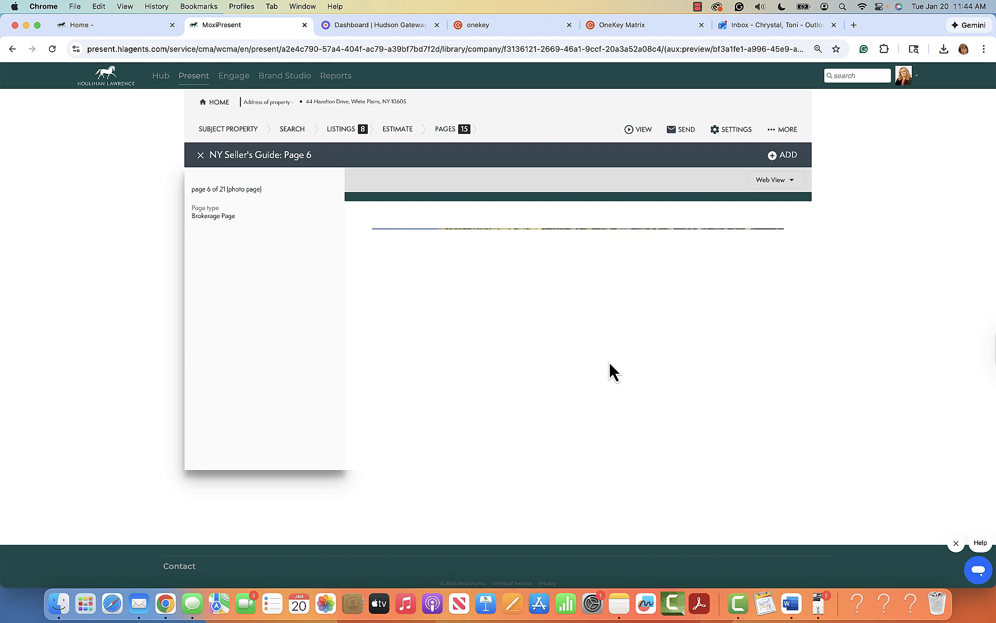
pyautogui.scroll(-8, 610, 364)
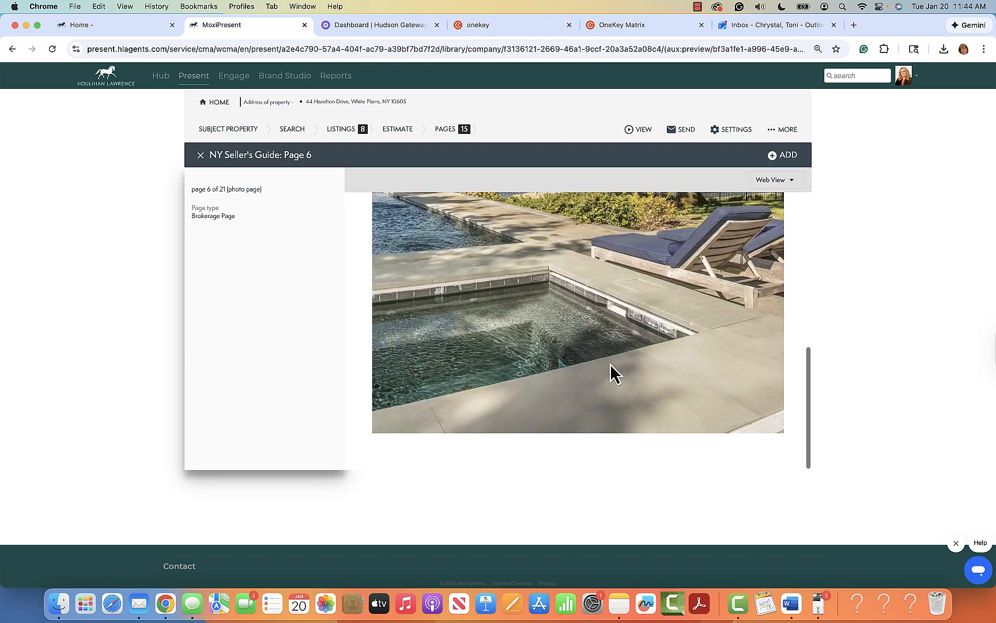
pyautogui.scroll(8, 610, 364)
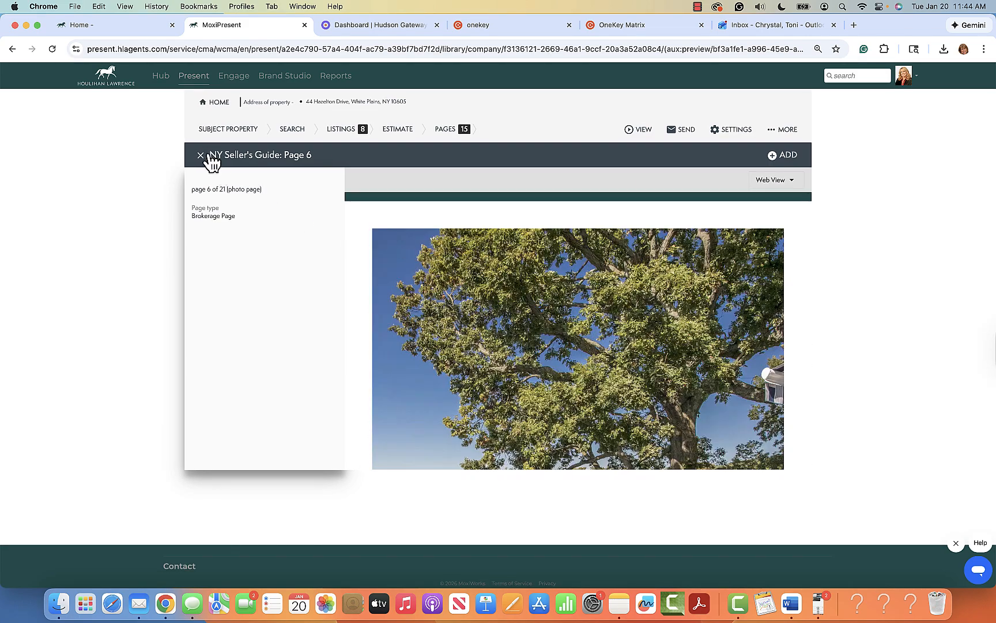
pyautogui.click(206, 156)
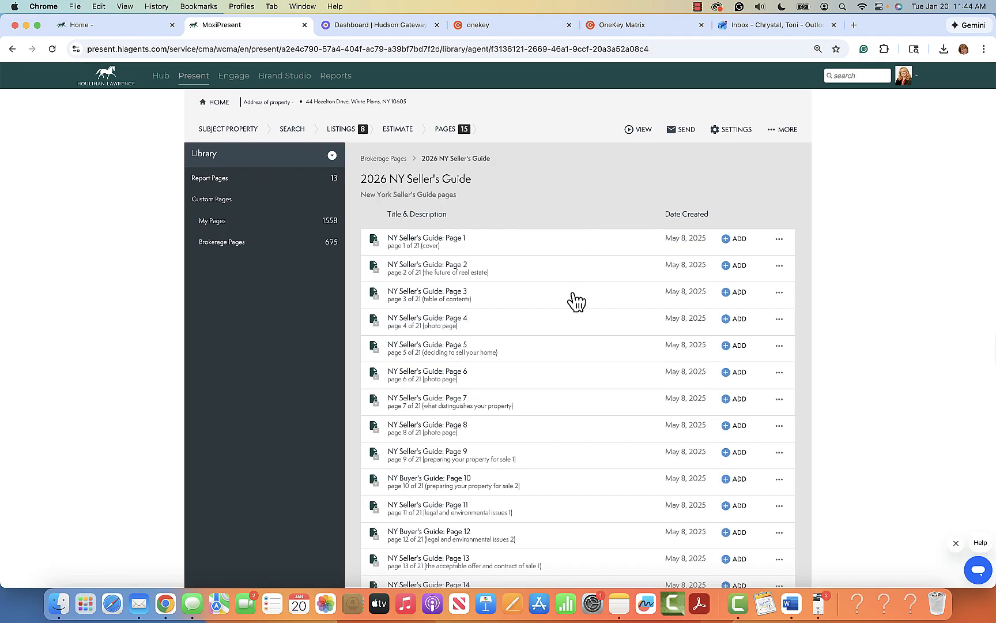
# Step: Preview NY Seller's Guide: Page 7, What Distinguishes Your Property?, and add it
pyautogui.click(439, 399)
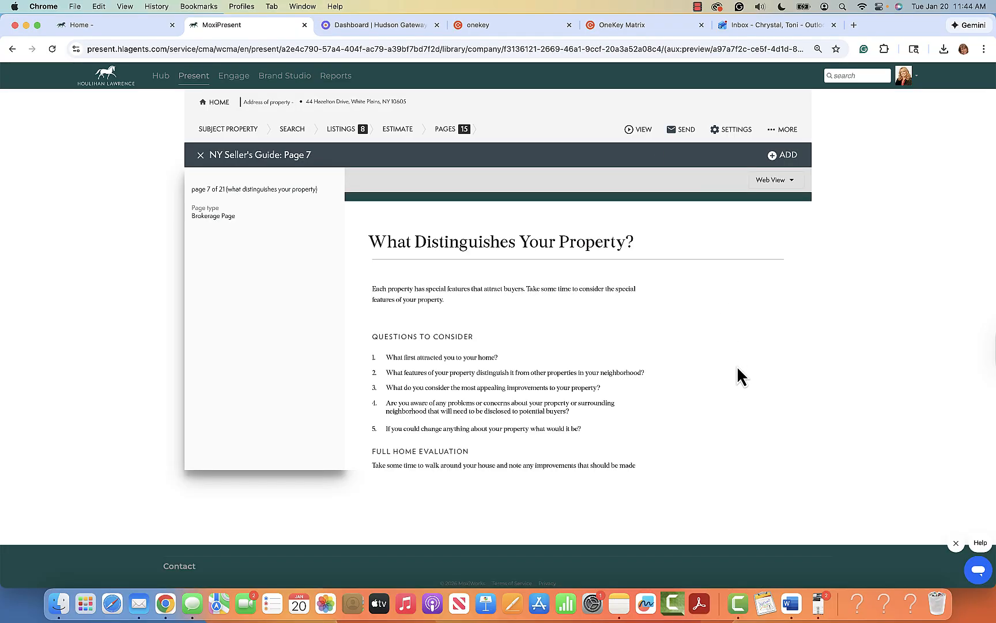
pyautogui.scroll(-2, 740, 375)
pyautogui.scroll(-6, 741, 375)
pyautogui.scroll(9, 741, 375)
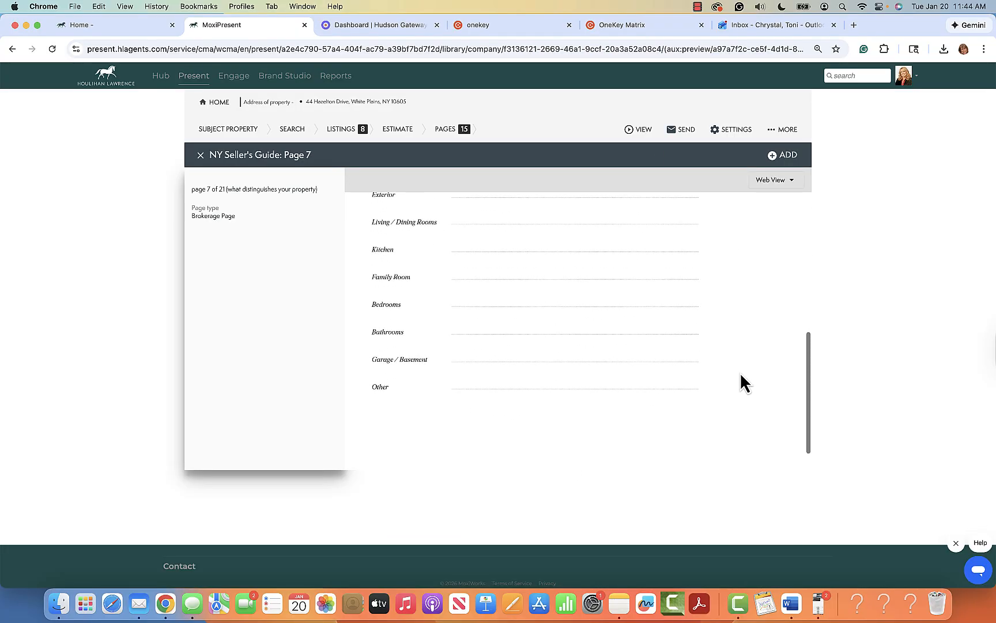
pyautogui.click(785, 156)
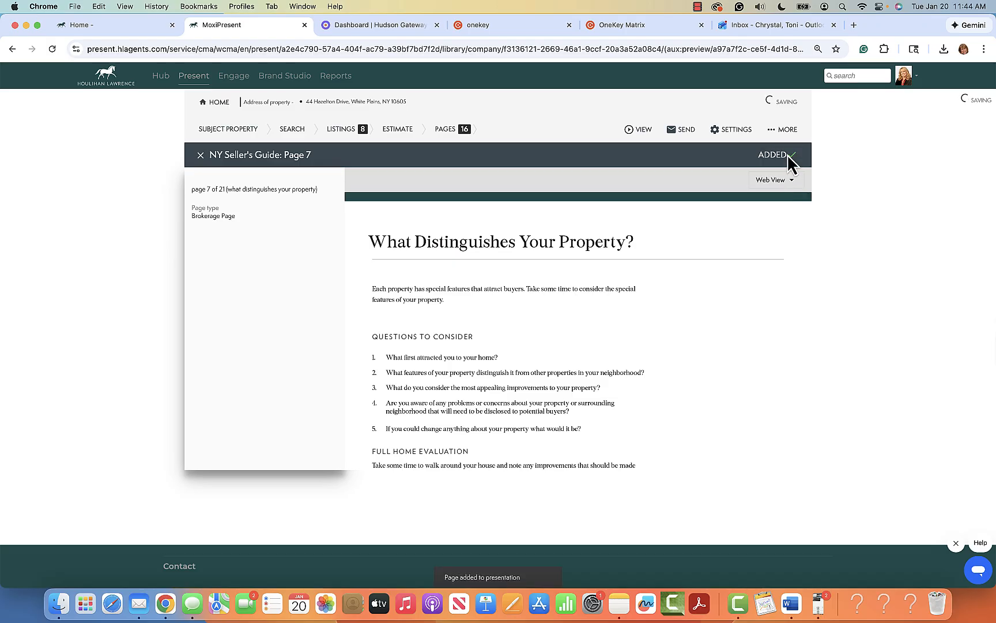
# Step: In the page list, view the new NY Seller's Guide: Page 7 between Summary and Agent Profile
pyautogui.click(450, 130)
pyautogui.scroll(-2, 271, 461)
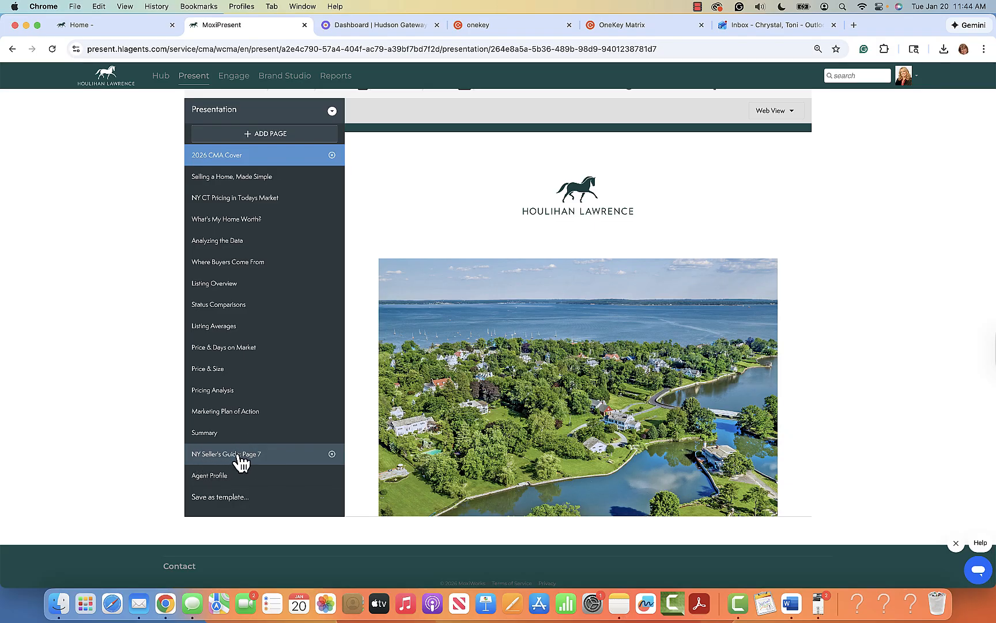
pyautogui.click(241, 459)
pyautogui.scroll(-5, 596, 404)
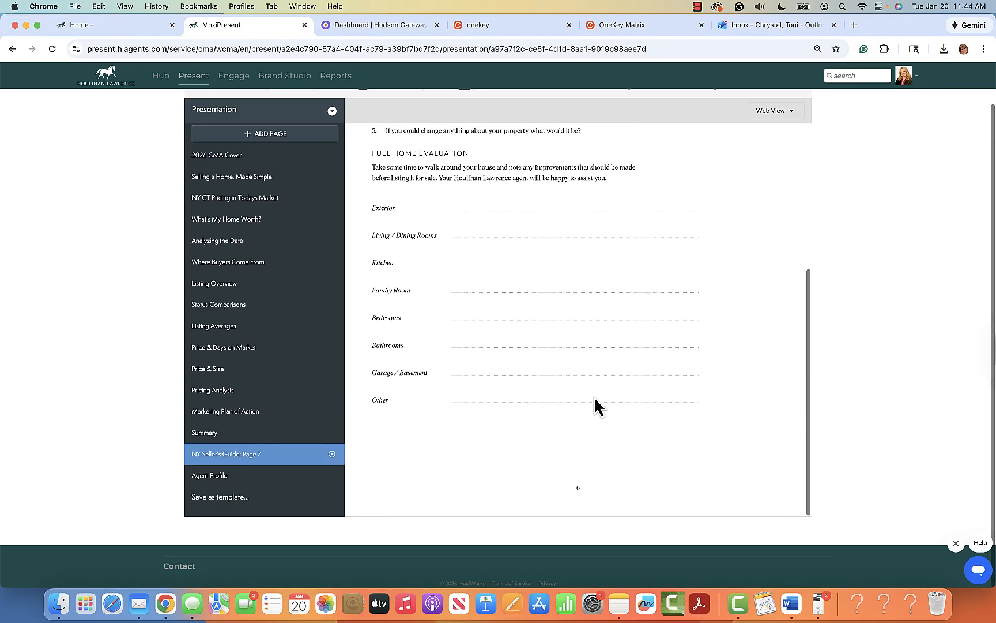
pyautogui.scroll(5, 597, 407)
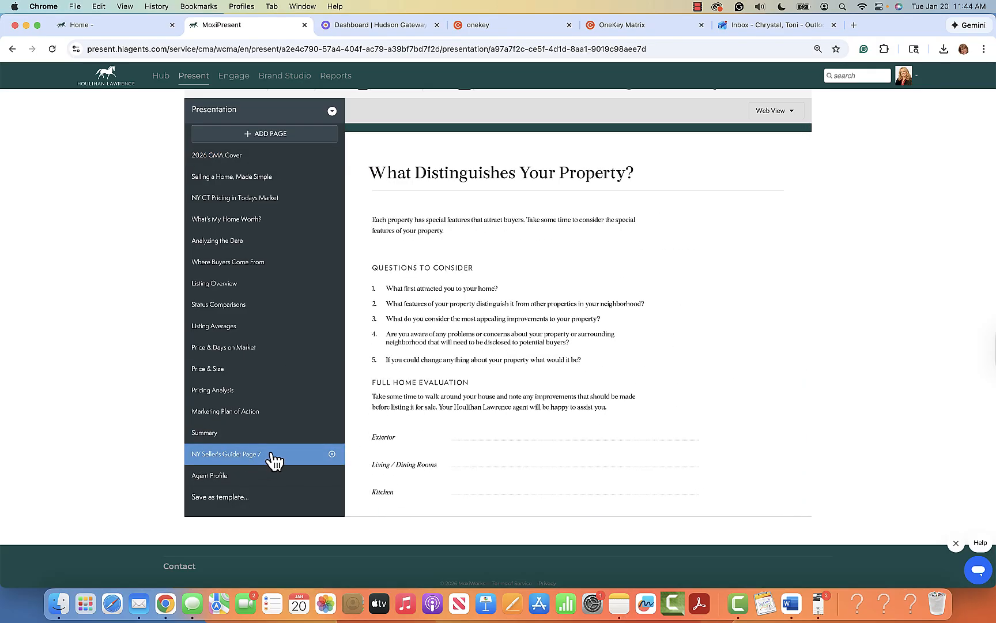
pyautogui.scroll(2, 274, 459)
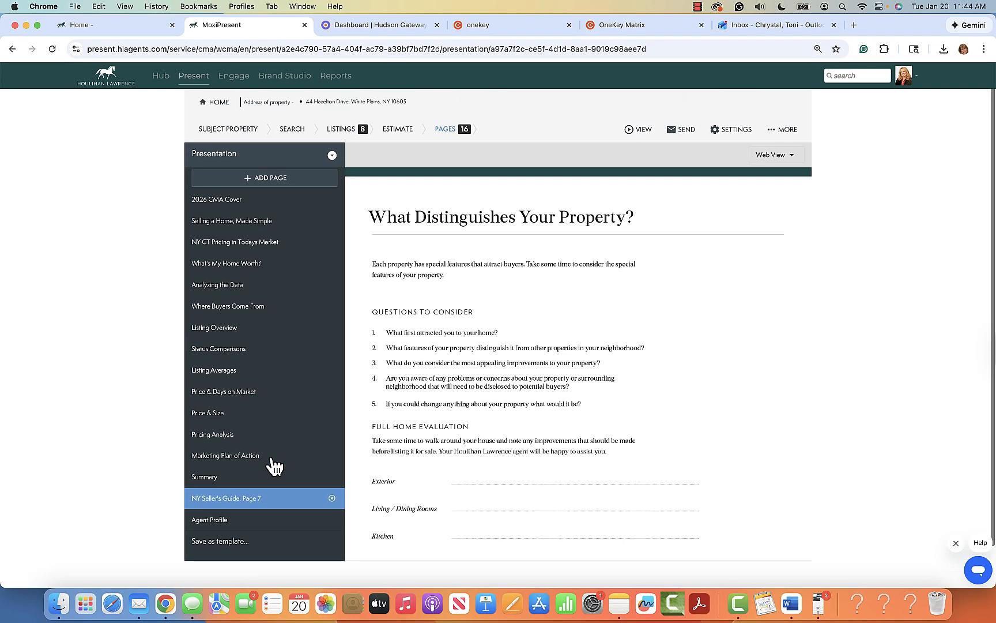
# Step: Dismiss the ADD PAGE options without choosing, then switch to the hub's Home tab
pyautogui.click(272, 178)
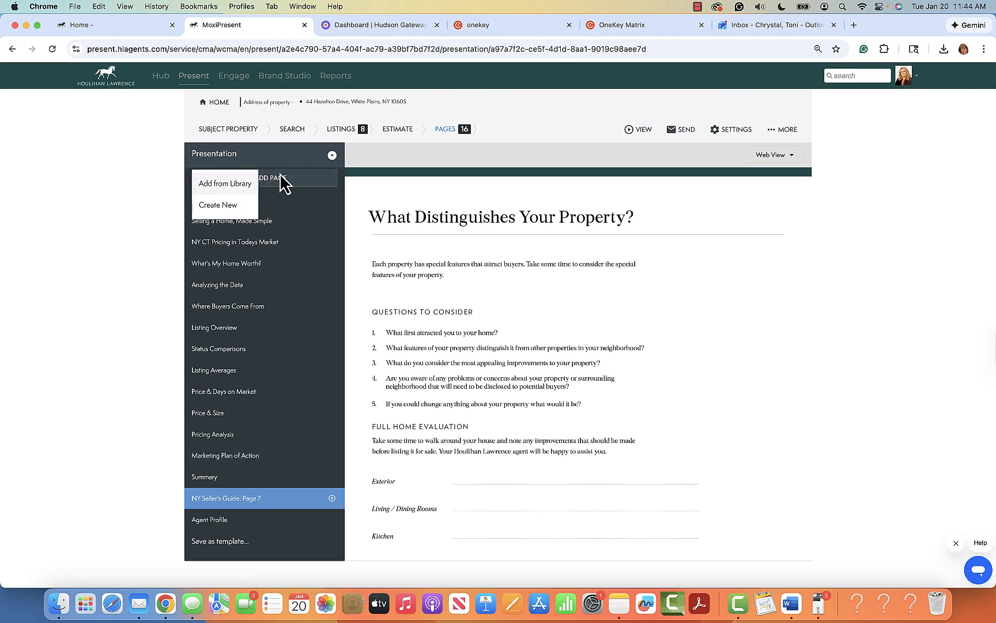
pyautogui.click(304, 179)
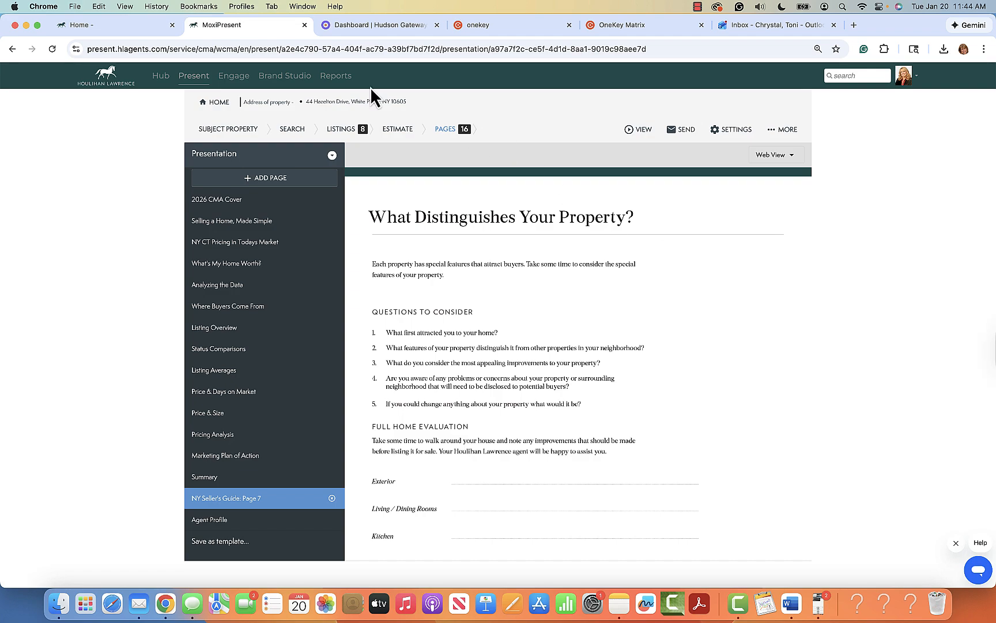
pyautogui.click(113, 28)
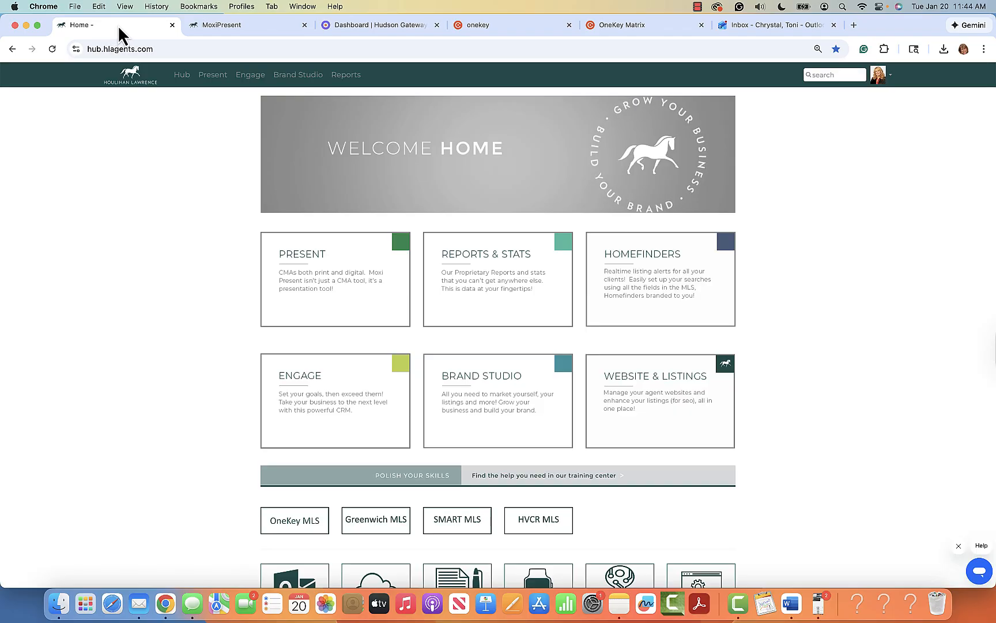
# Step: After toggling between the presentation and Home tabs, launch the hub's Reports & Stats tile
pyautogui.click(231, 25)
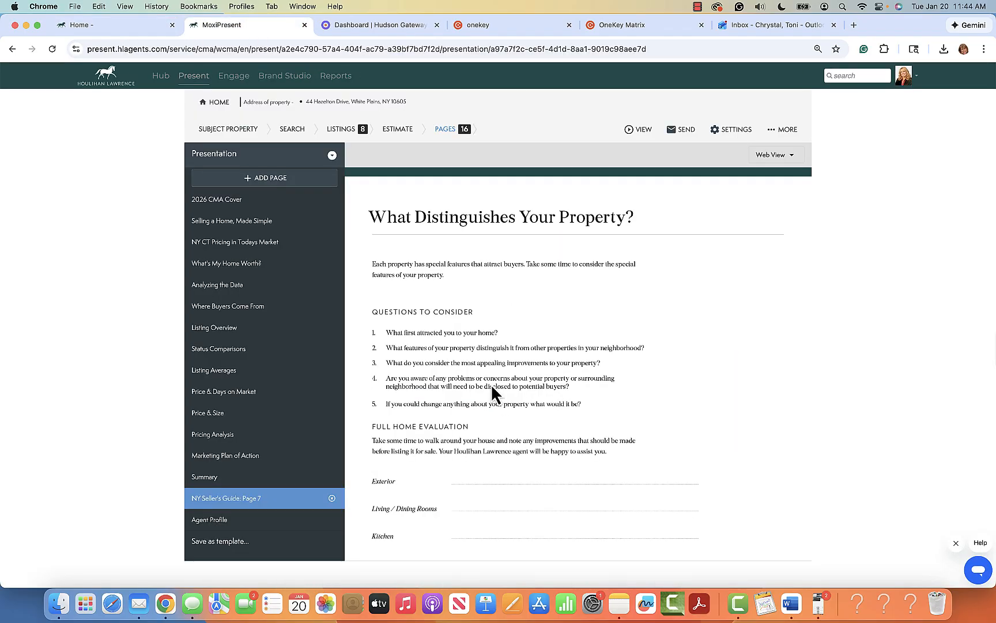
pyautogui.scroll(-5, 422, 502)
pyautogui.scroll(5, 429, 380)
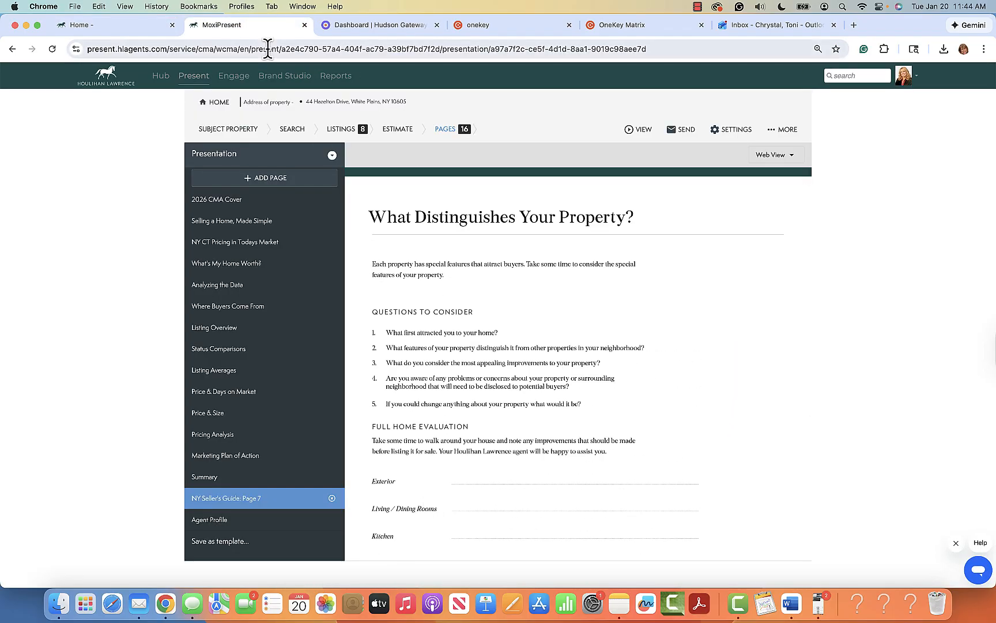
pyautogui.click(116, 29)
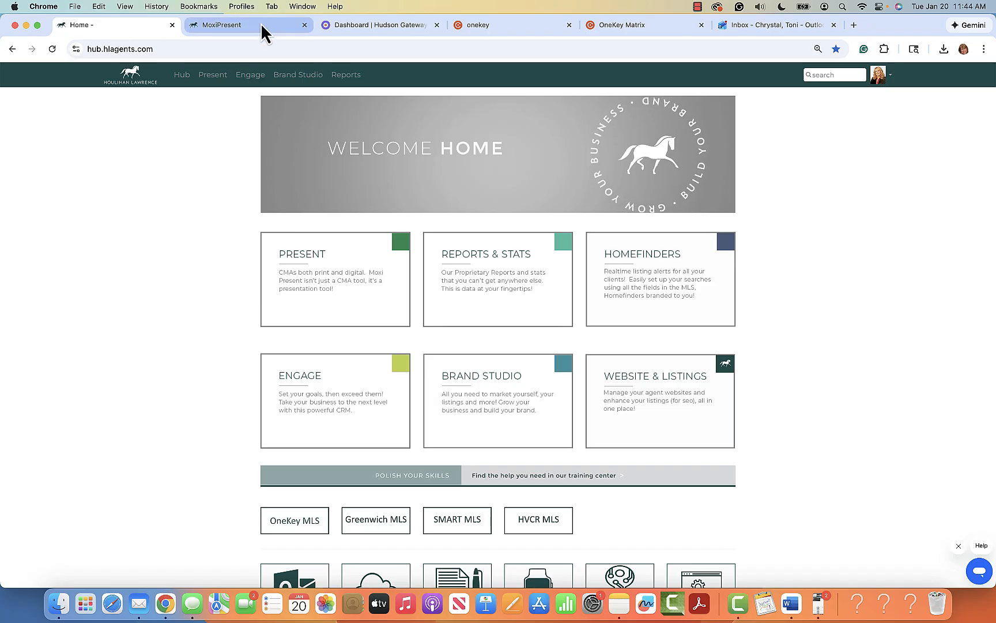
pyautogui.click(265, 29)
pyautogui.click(138, 26)
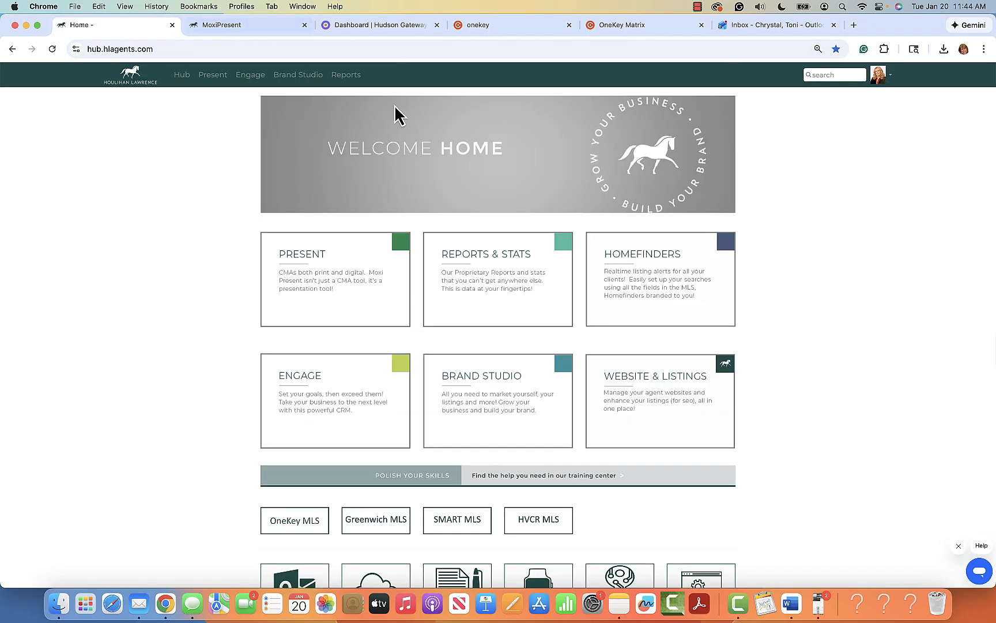
pyautogui.click(489, 280)
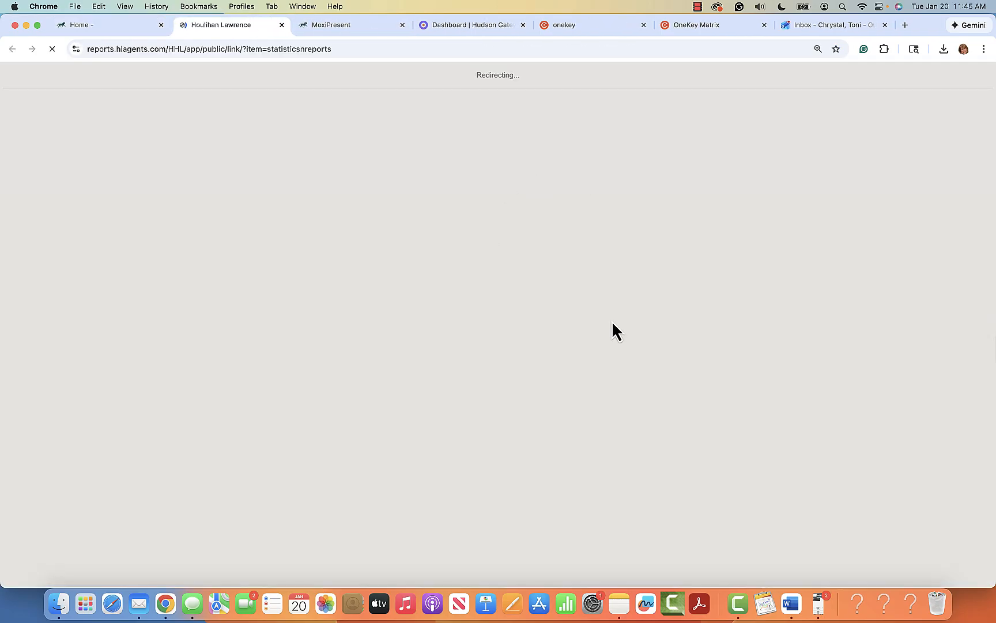
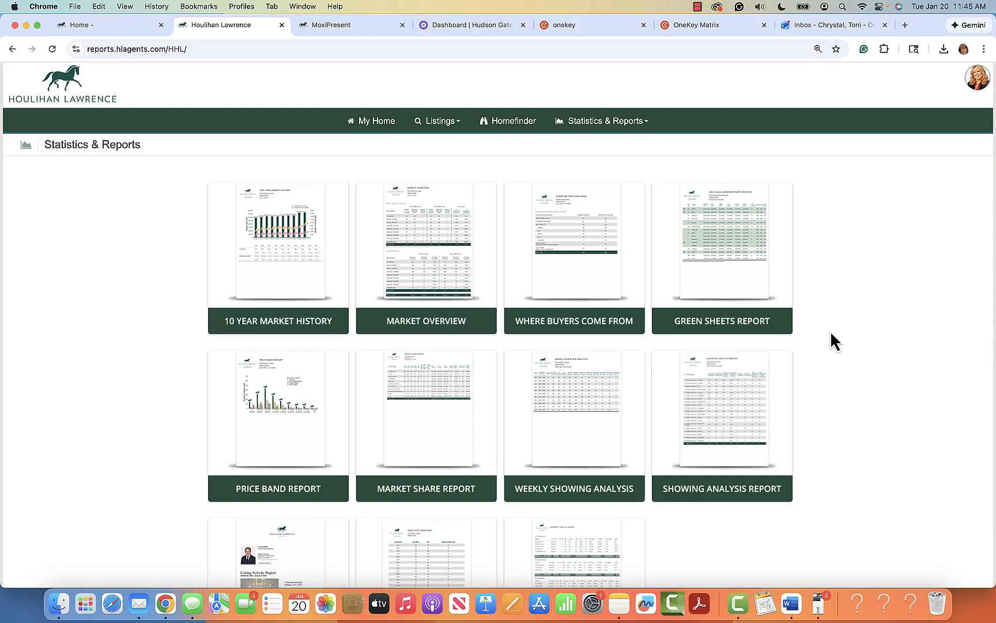
# Step: Scroll the report tiles and open the Property Analysis Report card's Onekey MLS search form
pyautogui.scroll(-2, 832, 340)
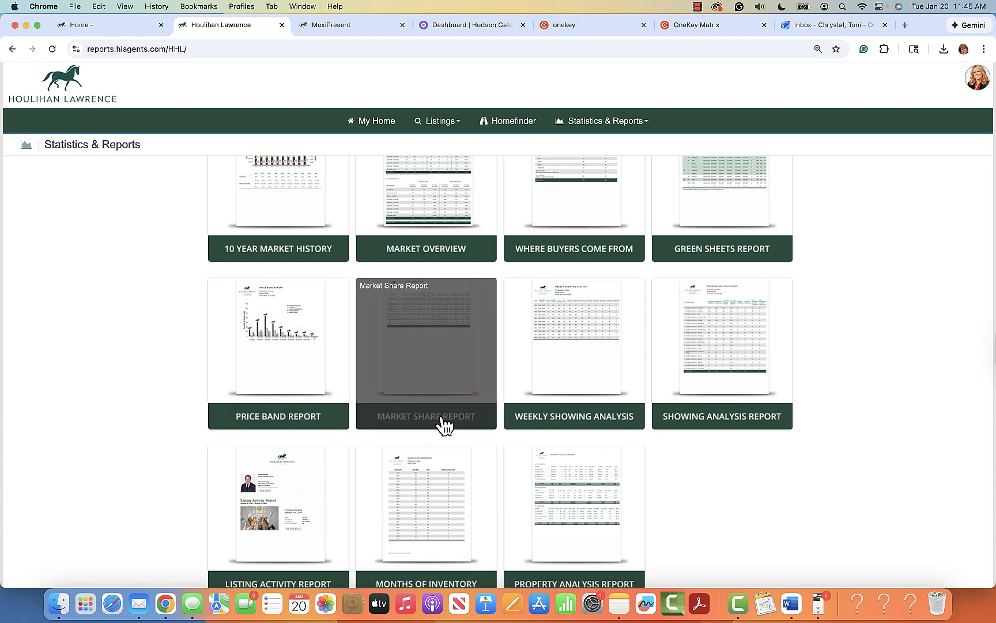
pyautogui.scroll(-1, 700, 460)
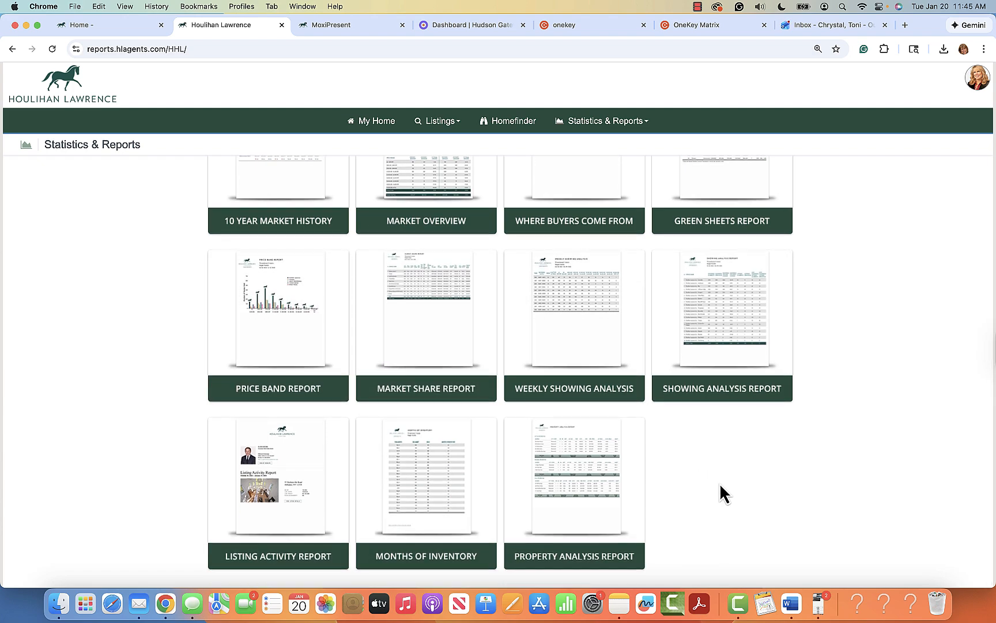
pyautogui.click(573, 564)
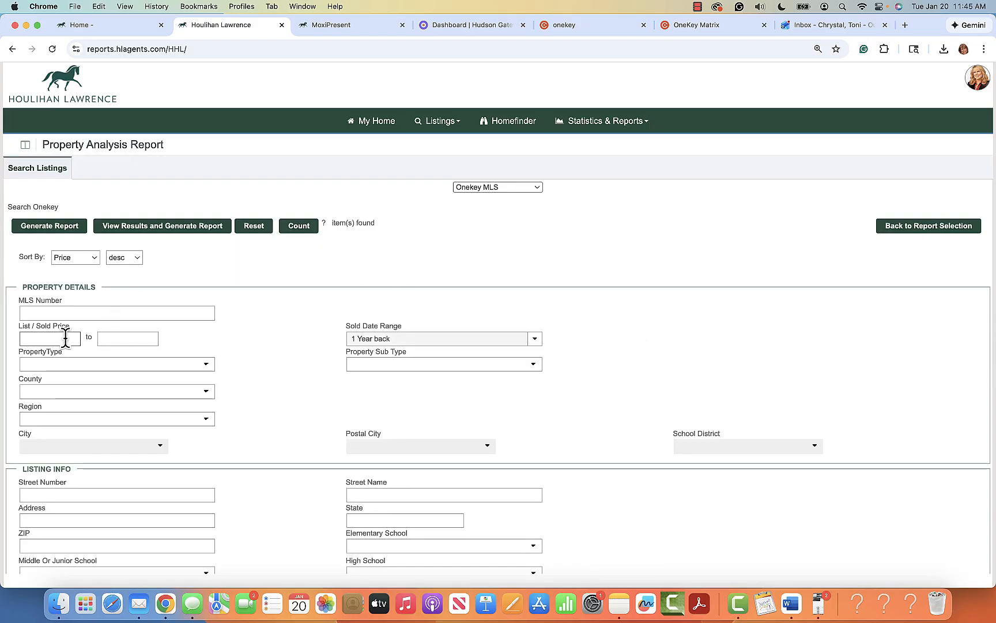
# Step: Enter an 800,000–1,100,000 price range and limit sold dates to 3 Months back
pyautogui.write('800,000')
pyautogui.press('Tab')
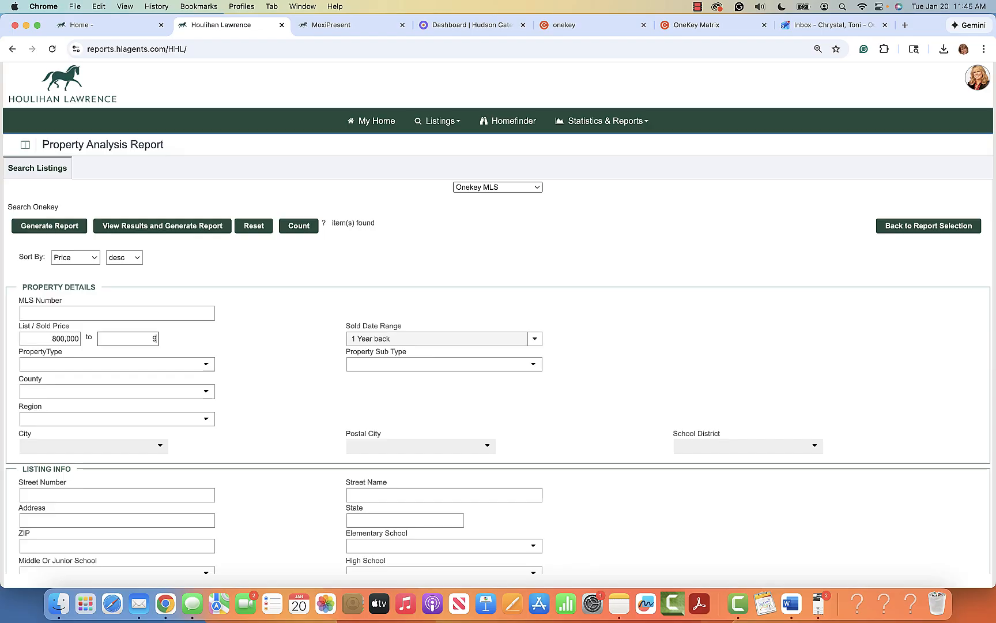
pyautogui.press('BackSpace')
pyautogui.click(534, 339)
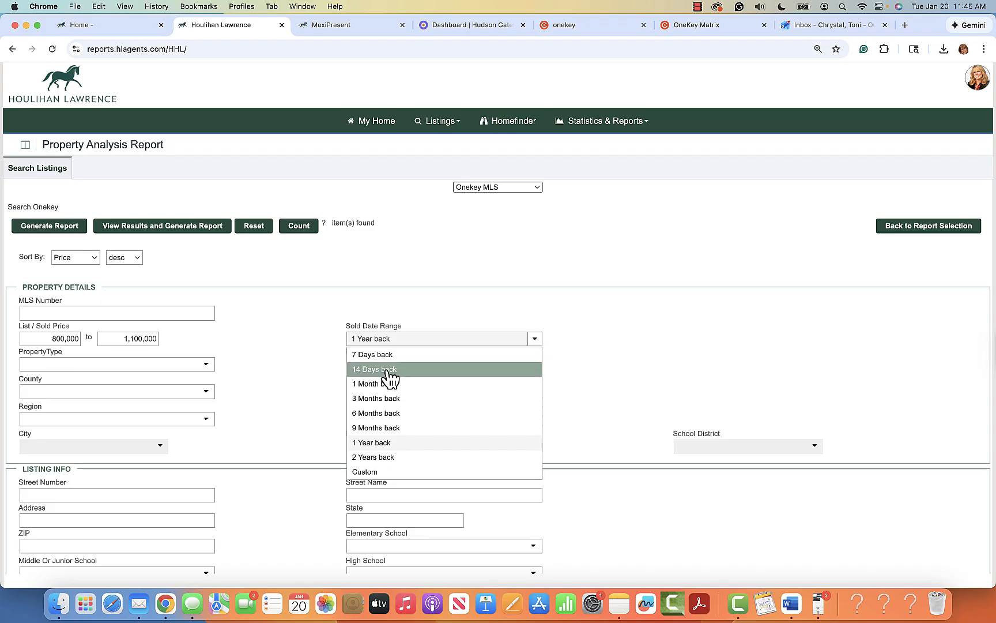
pyautogui.click(377, 402)
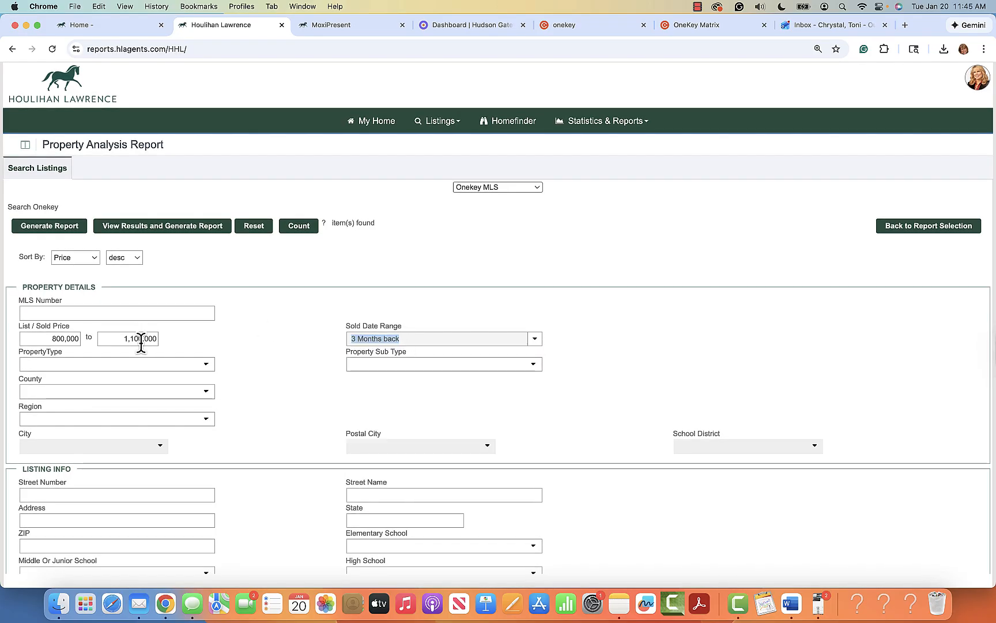
# Step: Set property type Single Family, county Westchester, and region Greater White Plains (Area 4)
pyautogui.click(205, 367)
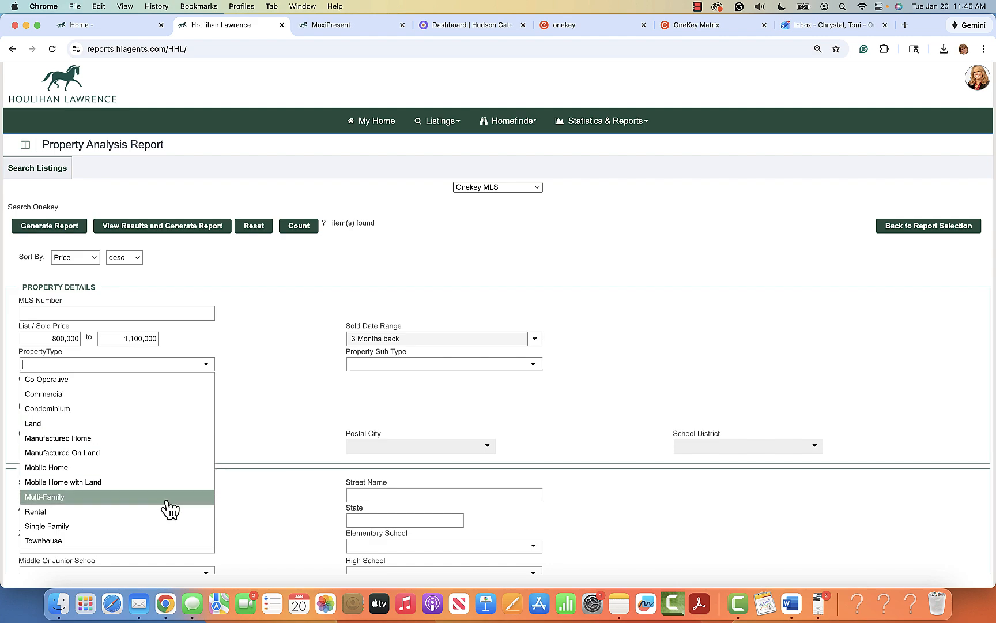
pyautogui.click(166, 524)
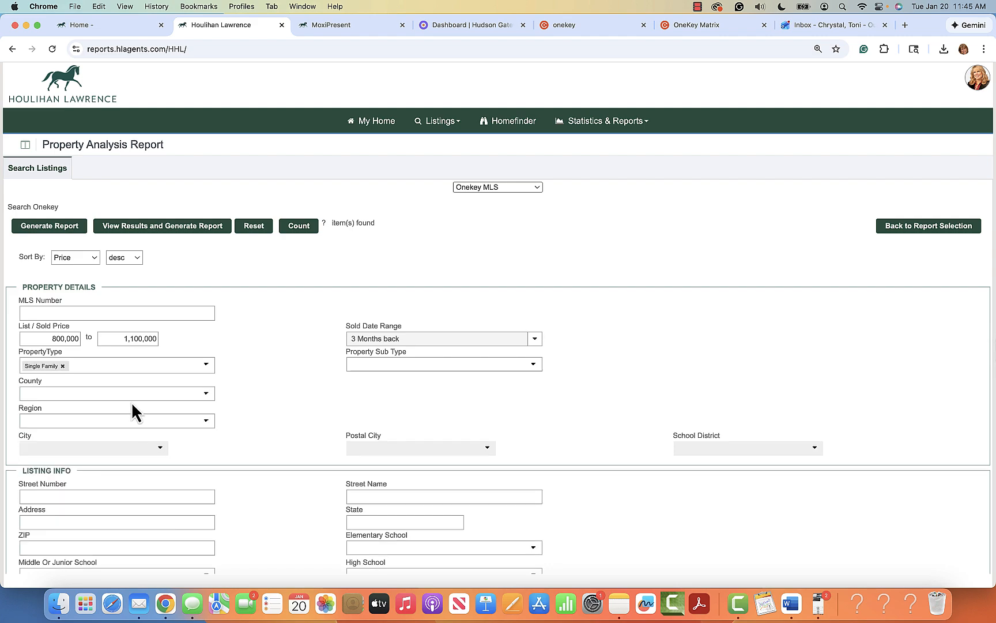
pyautogui.click(205, 396)
pyautogui.scroll(-2, 189, 534)
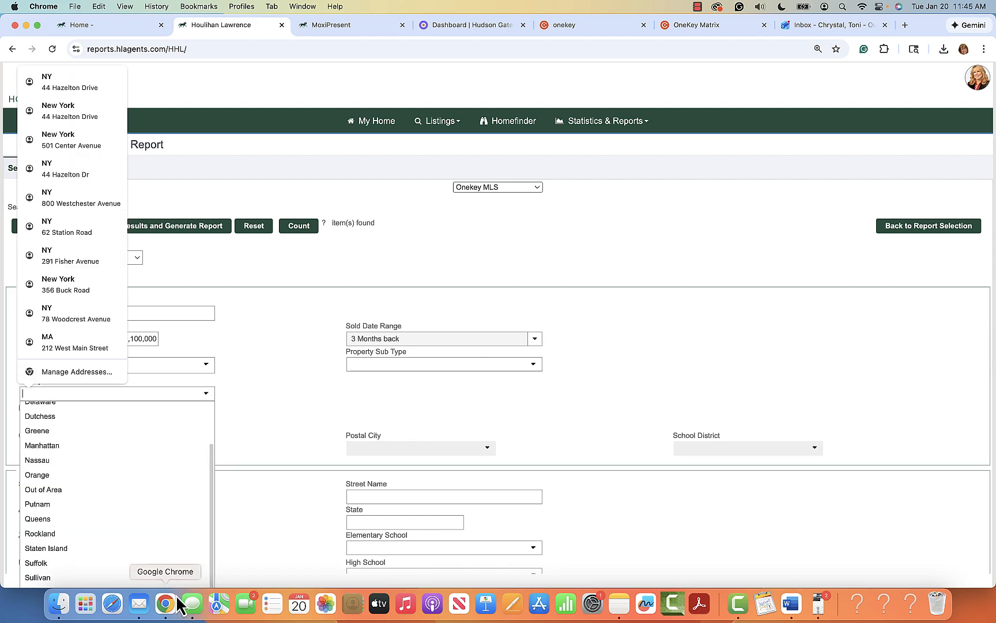
pyautogui.click(170, 578)
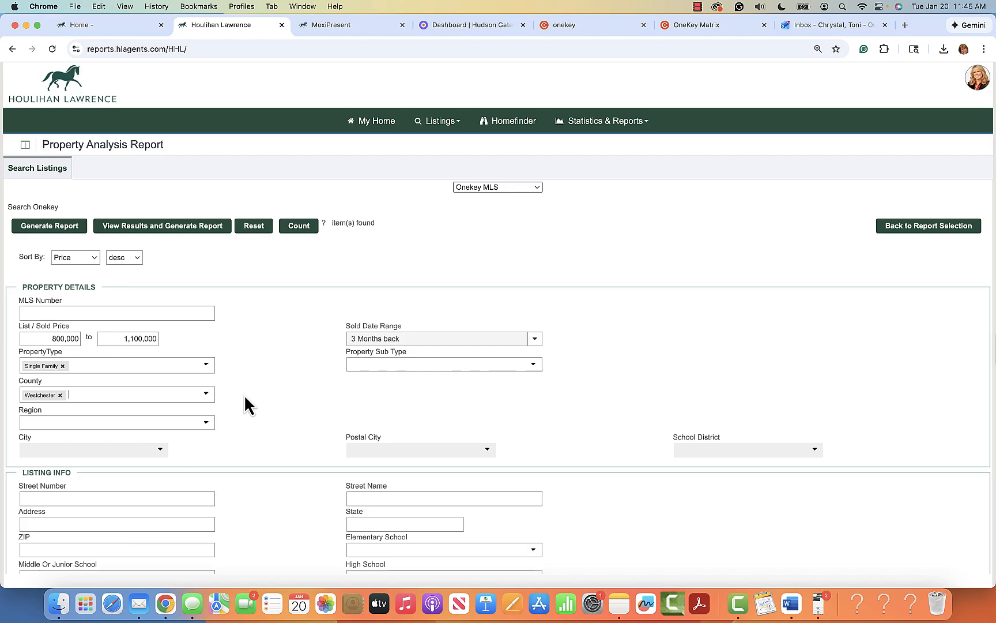
pyautogui.click(208, 423)
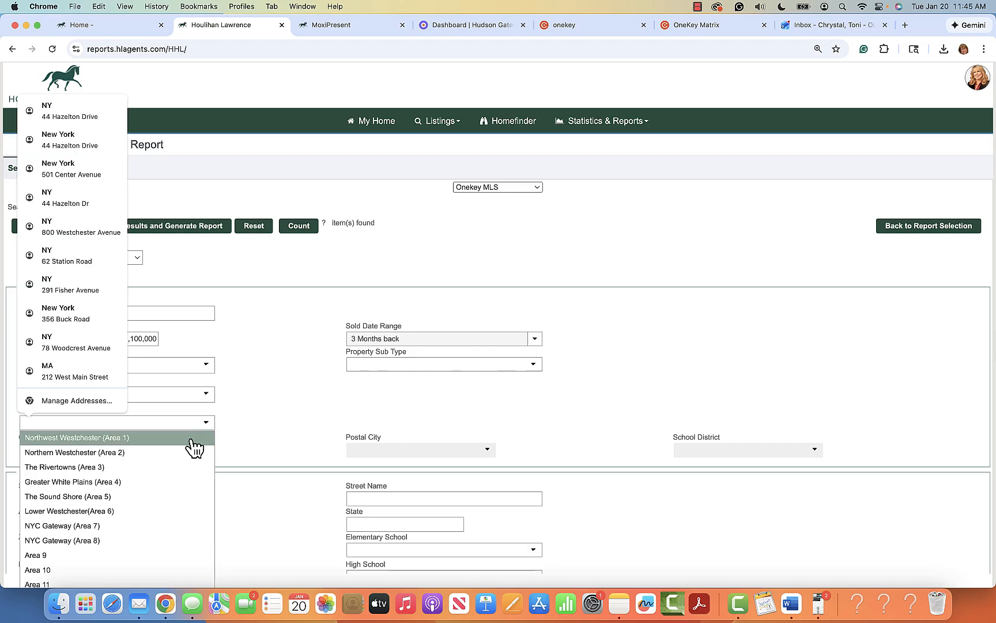
pyautogui.click(121, 489)
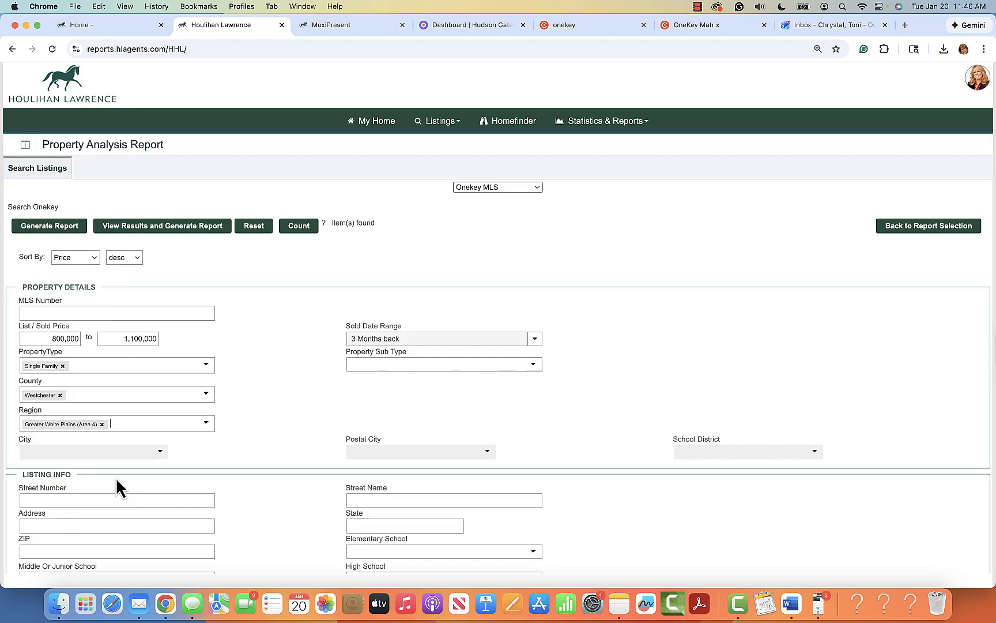
pyautogui.click(210, 424)
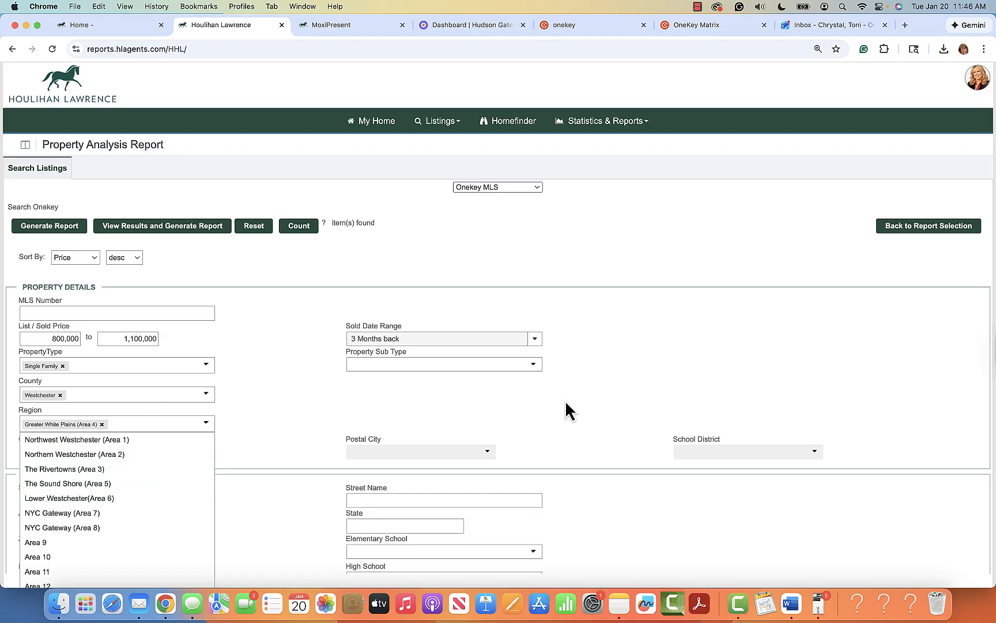
# Step: Add White Plains as the school district filter
pyautogui.click(814, 452)
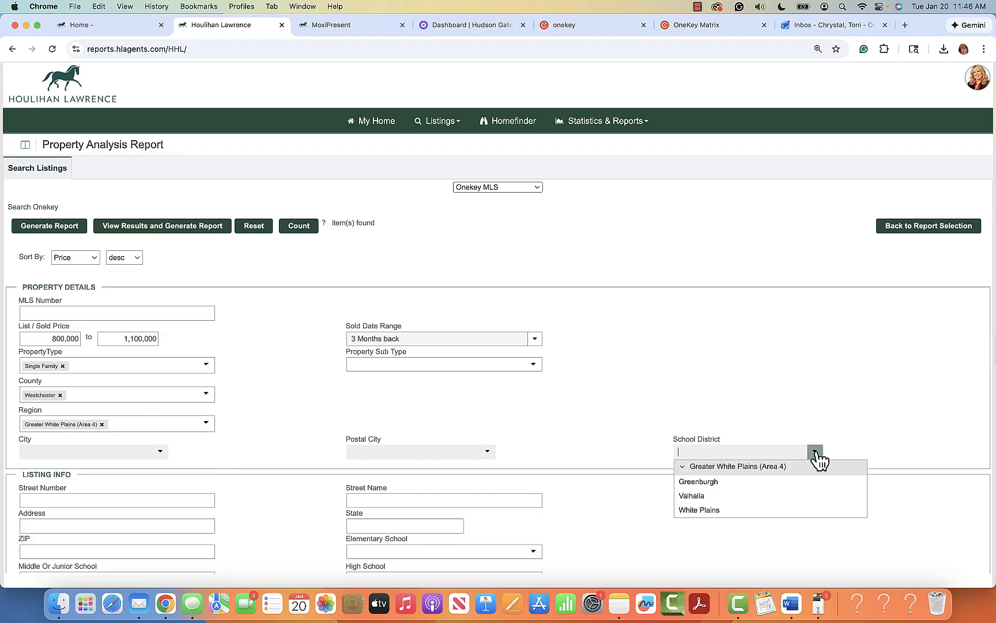
pyautogui.click(702, 511)
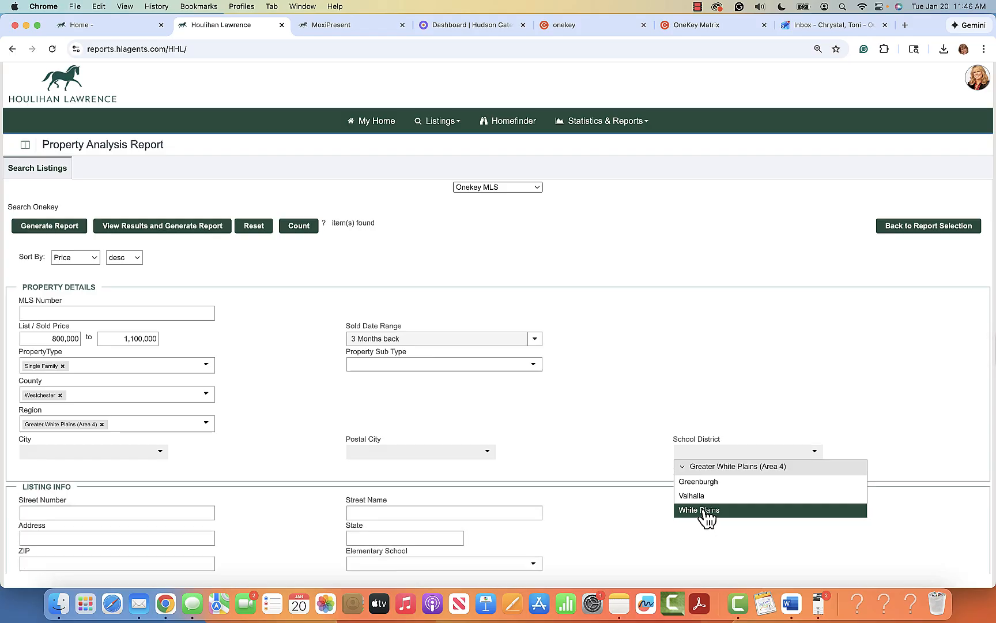
pyautogui.scroll(-3, 595, 420)
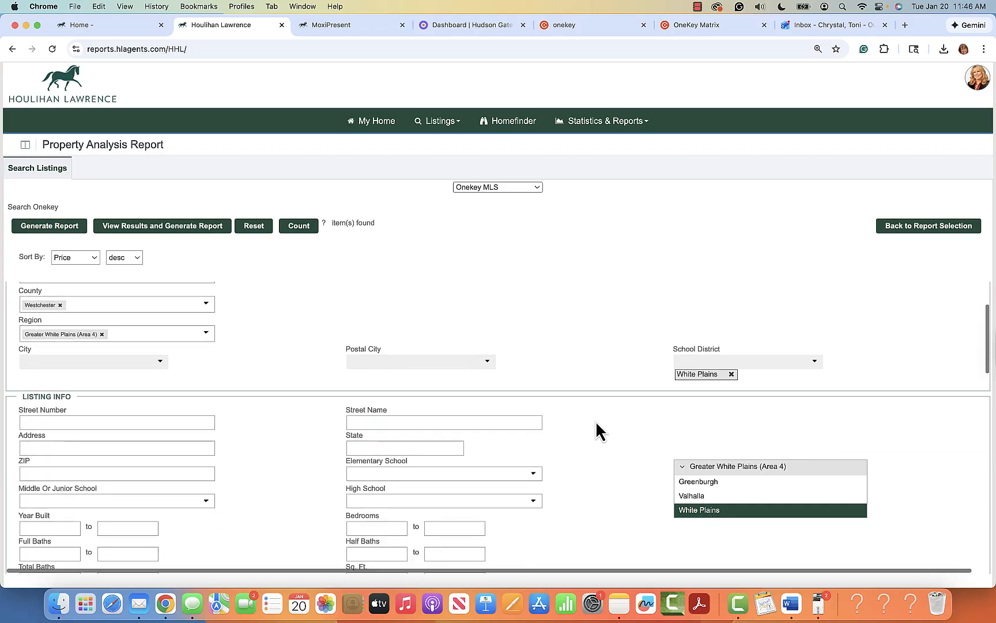
pyautogui.scroll(-10, 279, 524)
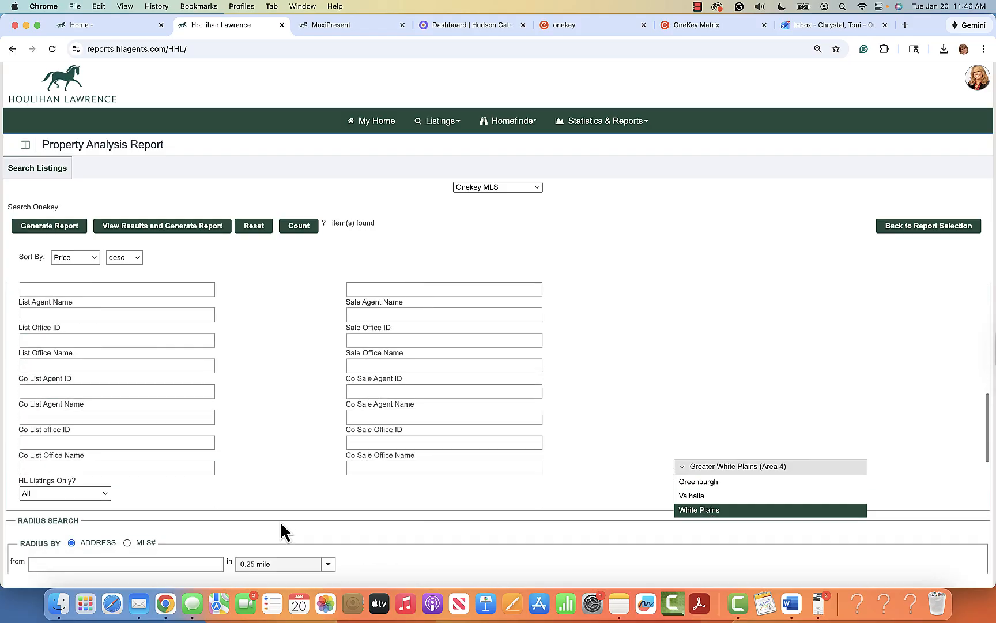
pyautogui.scroll(7, 280, 521)
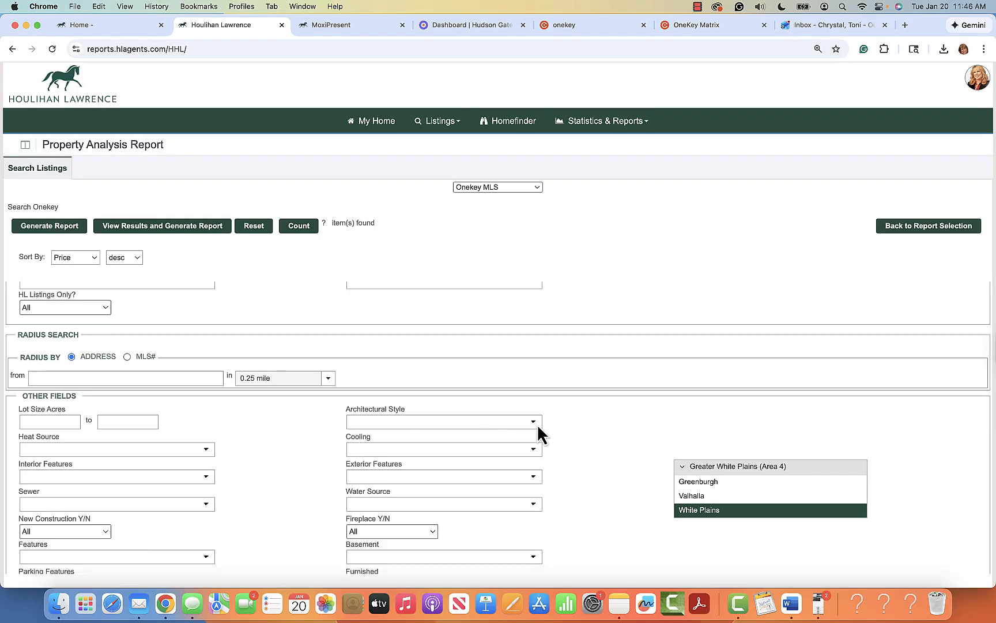
# Step: Leave architectural style unset, count 23 matching listings, and generate the Property Analysis Report
pyautogui.click(534, 422)
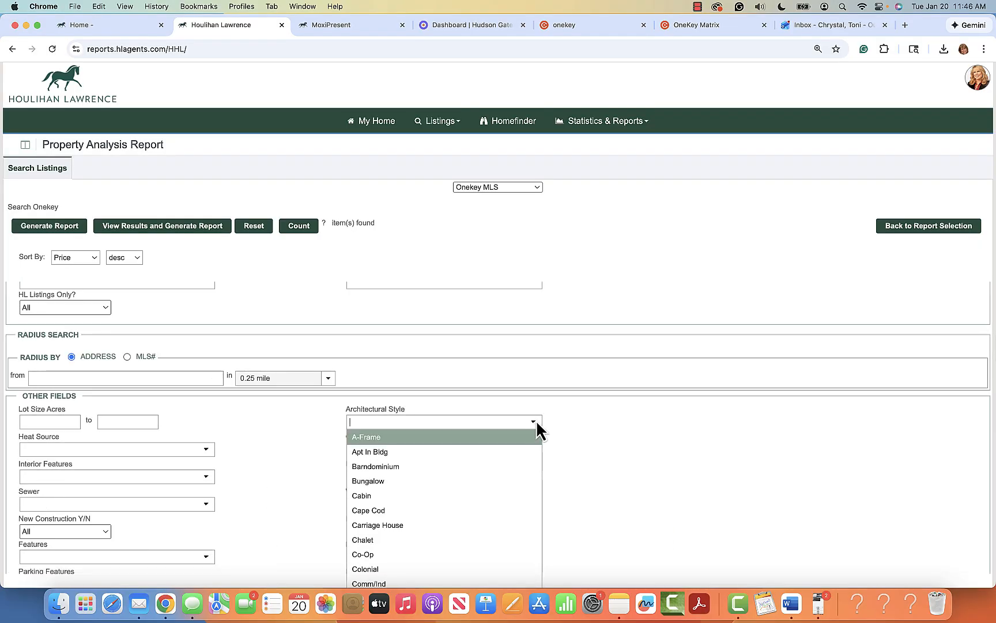
pyautogui.click(573, 427)
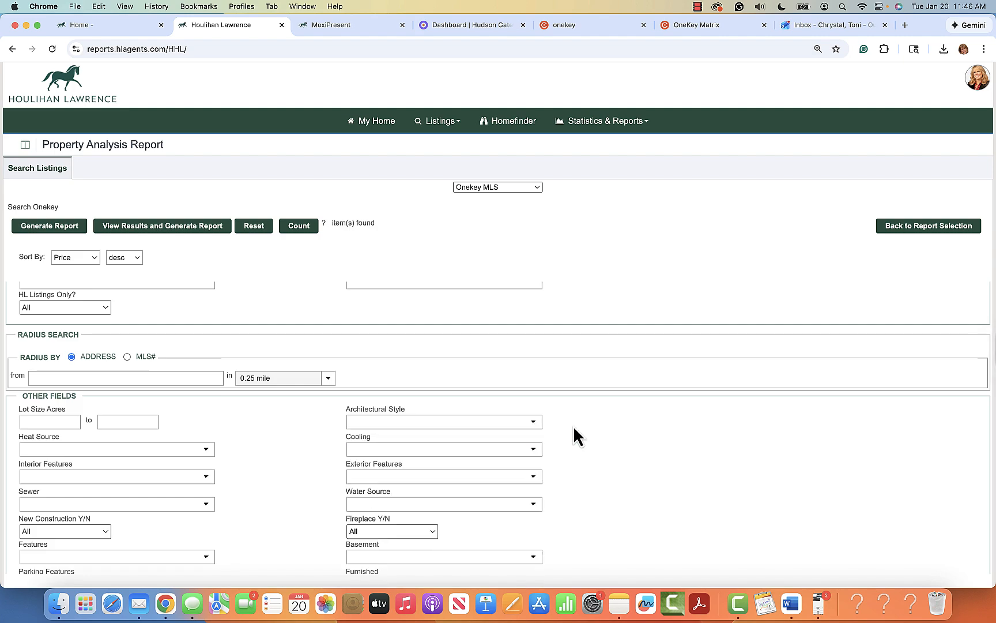
pyautogui.scroll(10, 611, 424)
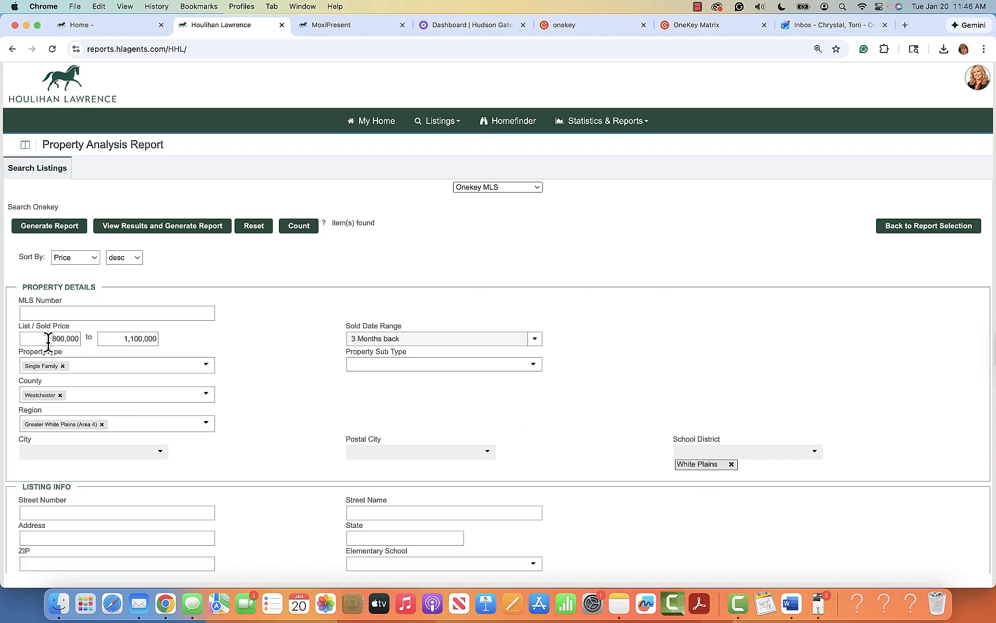
pyautogui.click(305, 227)
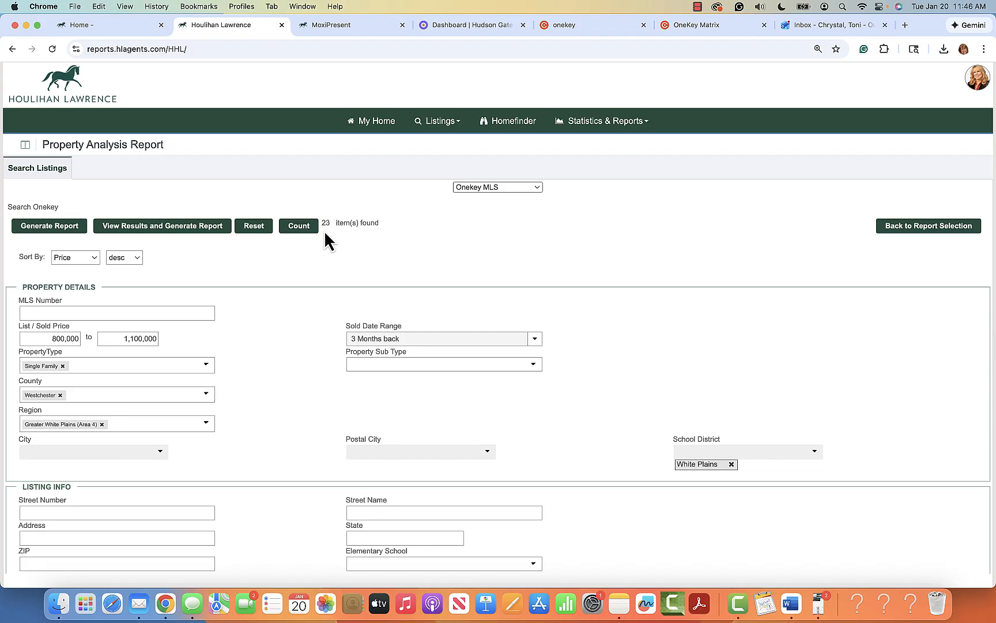
pyautogui.click(47, 227)
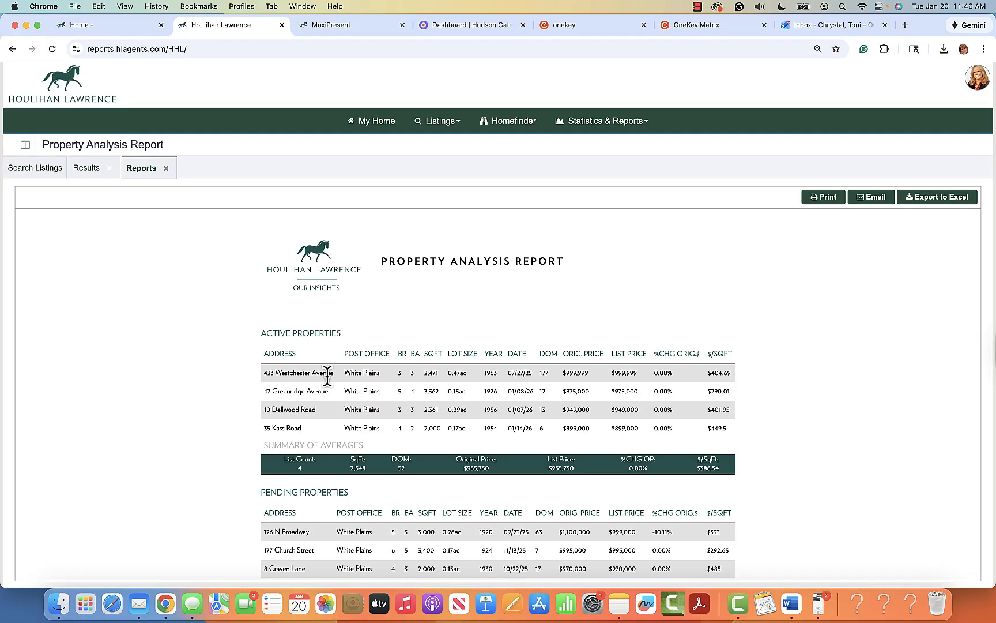
pyautogui.scroll(-2, 324, 410)
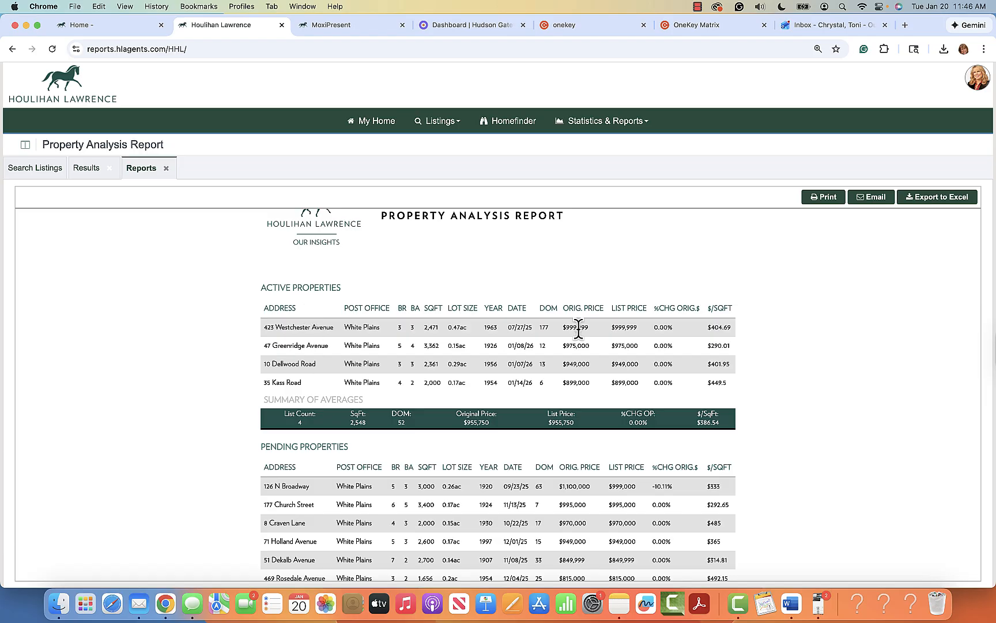
pyautogui.scroll(-5, 638, 416)
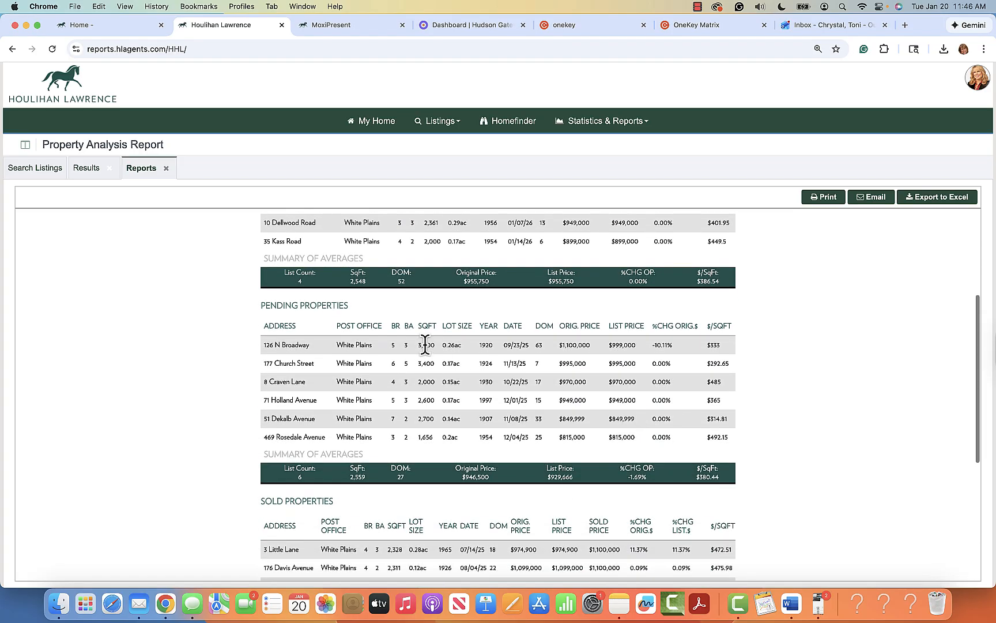
pyautogui.scroll(5, 425, 341)
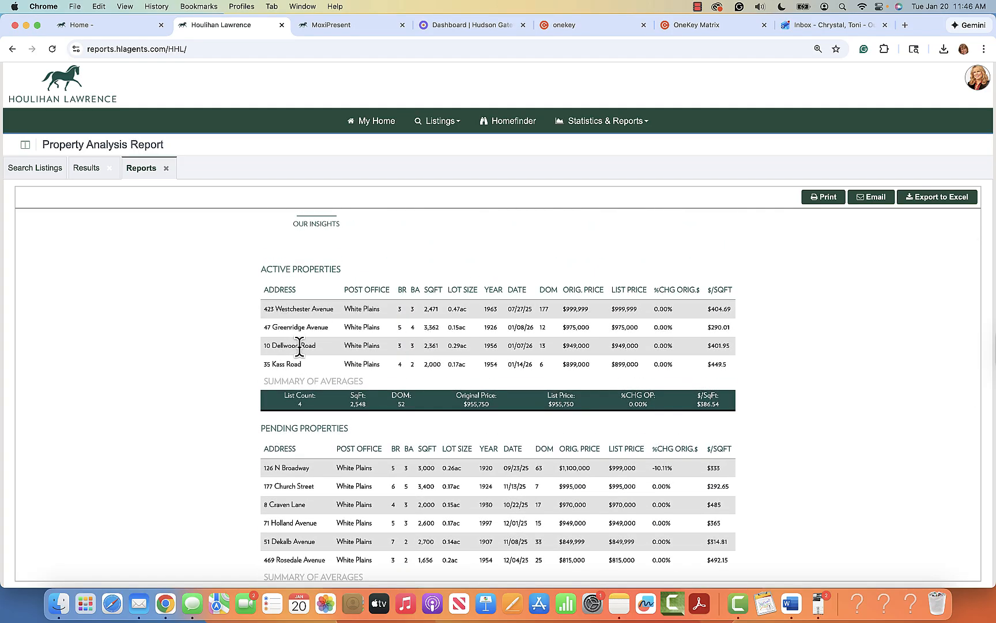
pyautogui.scroll(-3, 318, 364)
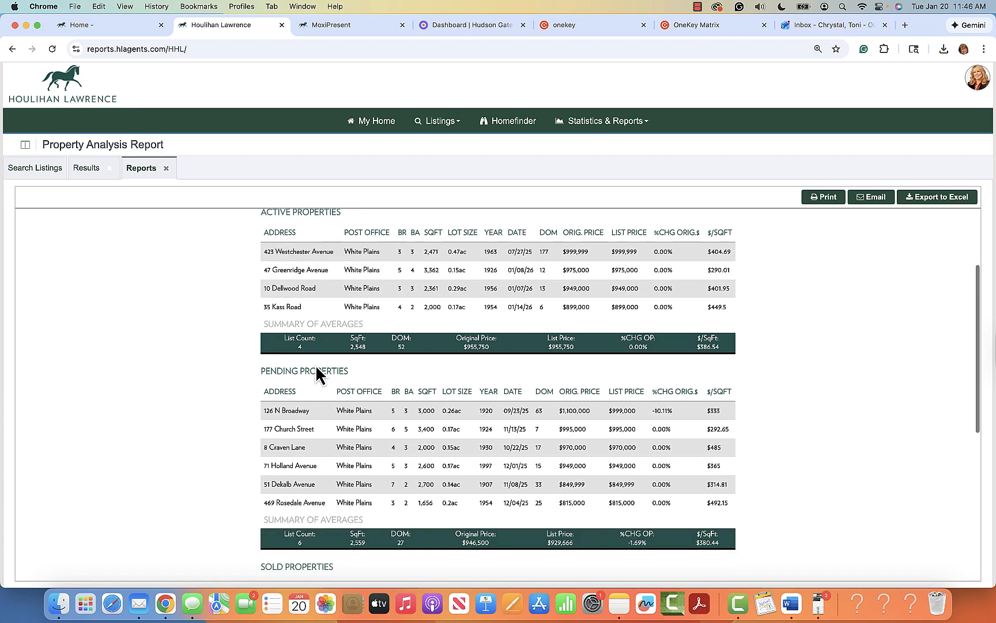
pyautogui.scroll(-1, 313, 375)
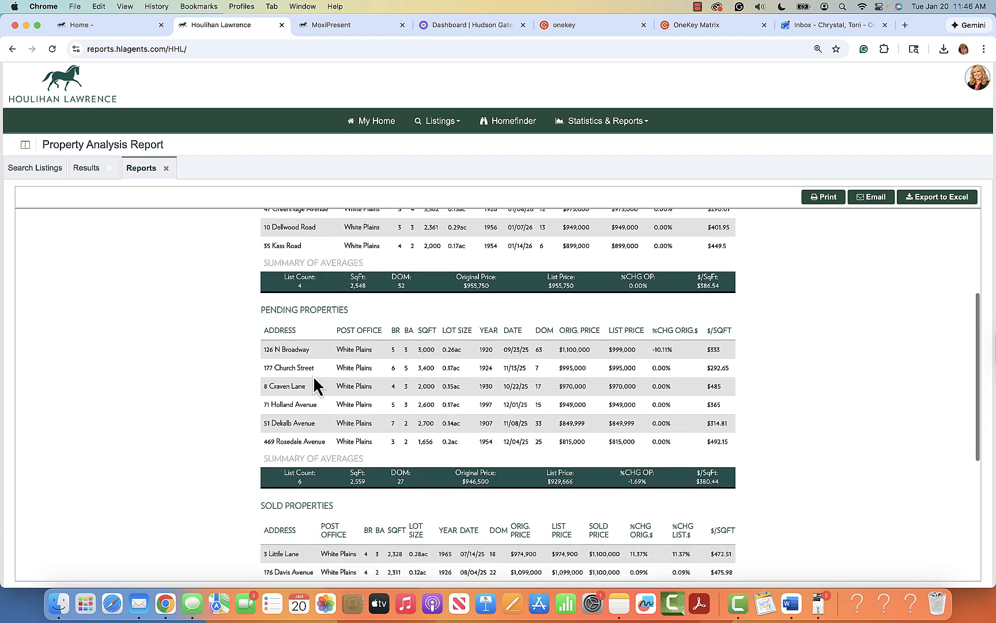
pyautogui.scroll(4, 313, 375)
pyautogui.scroll(-5, 311, 373)
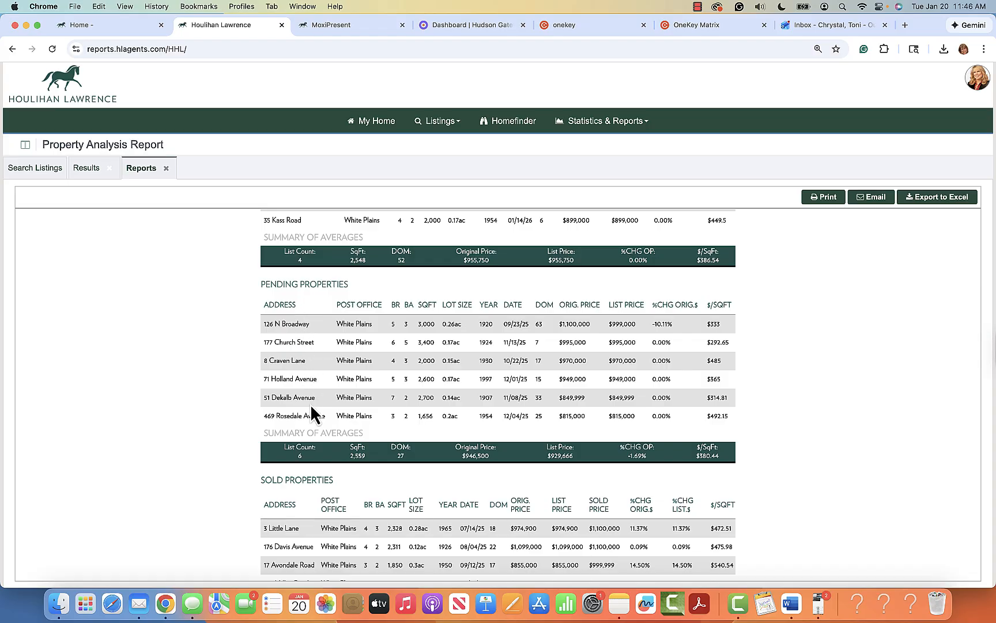
pyautogui.scroll(-7, 310, 433)
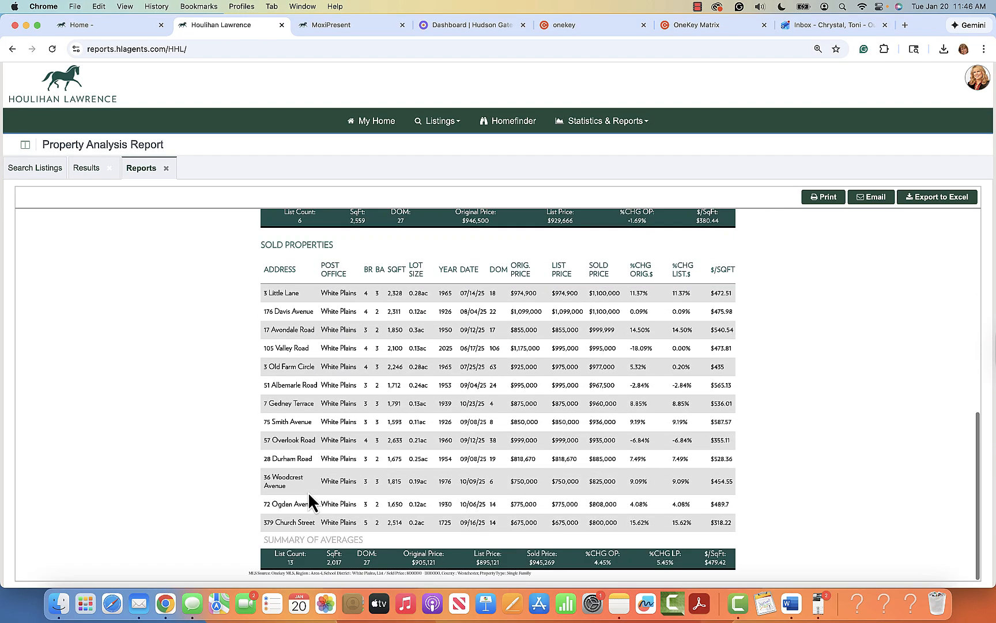
pyautogui.scroll(10, 309, 491)
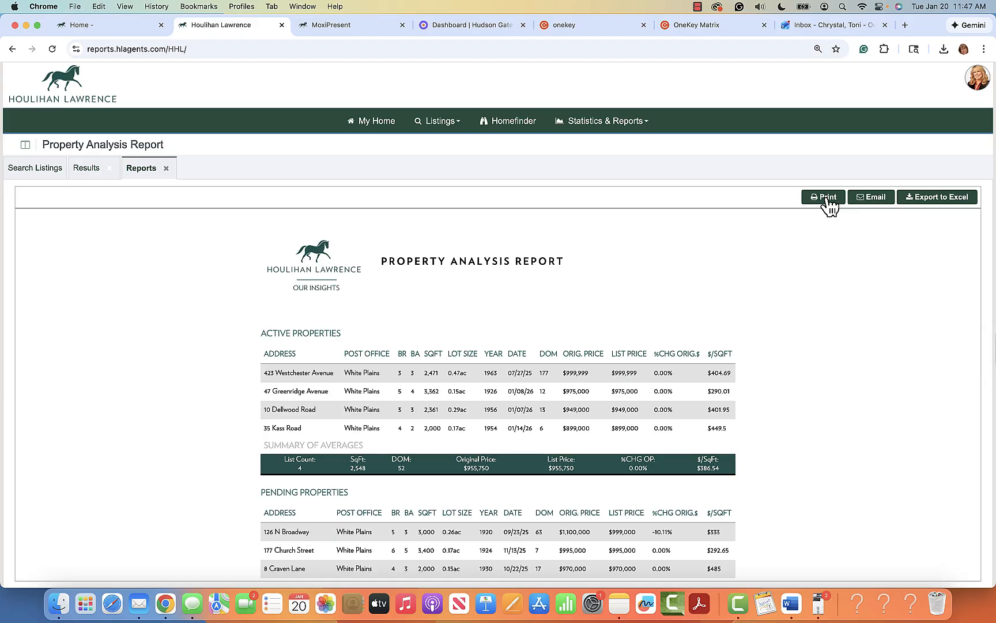
# Step: Print the report and save the PDF as 'property-analysis-report (1) CMA.pdf'
pyautogui.click(827, 198)
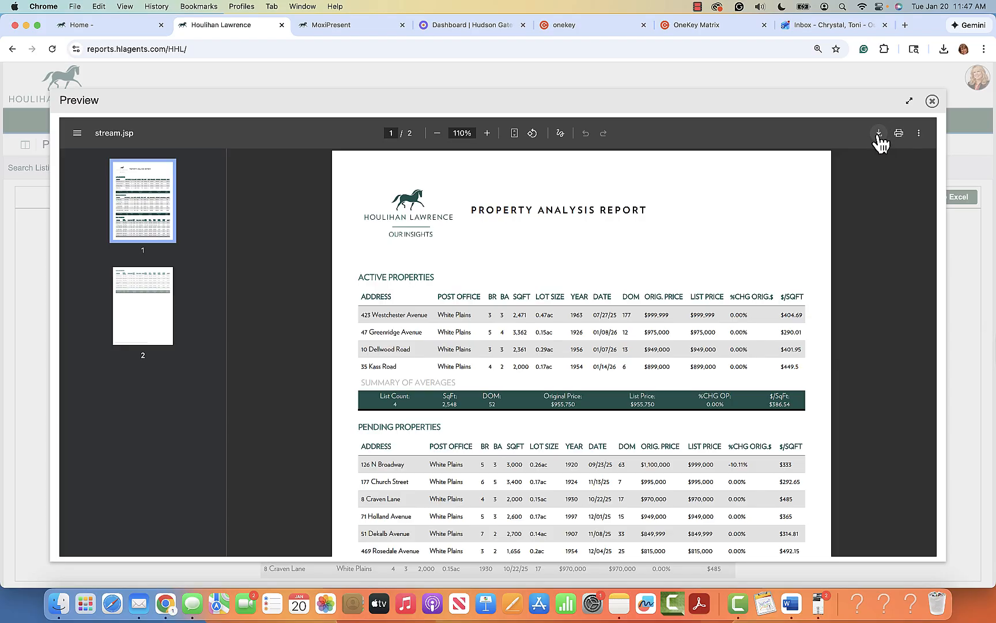
pyautogui.click(878, 133)
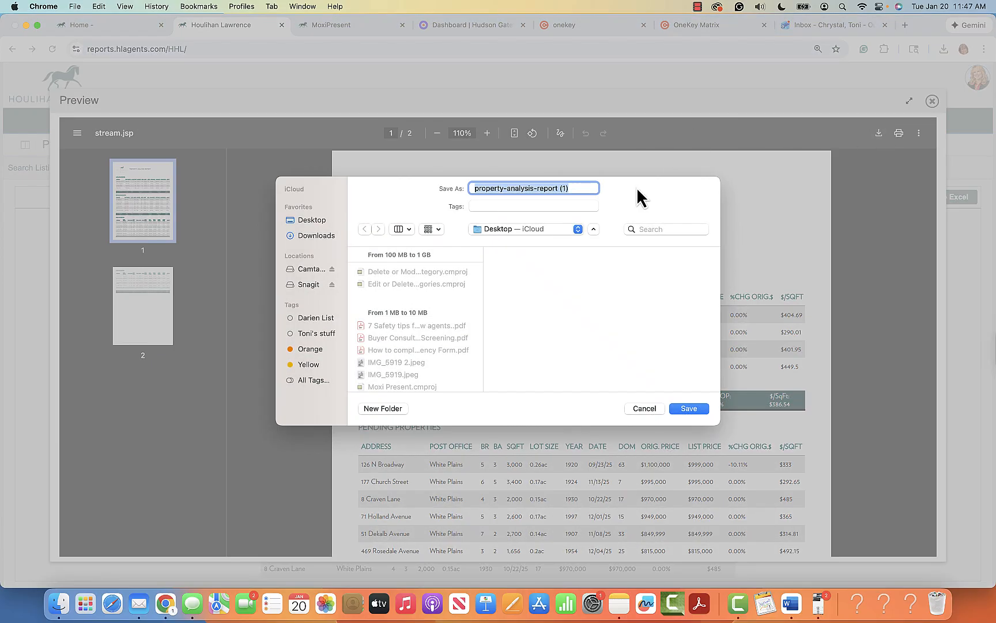
pyautogui.click(584, 188)
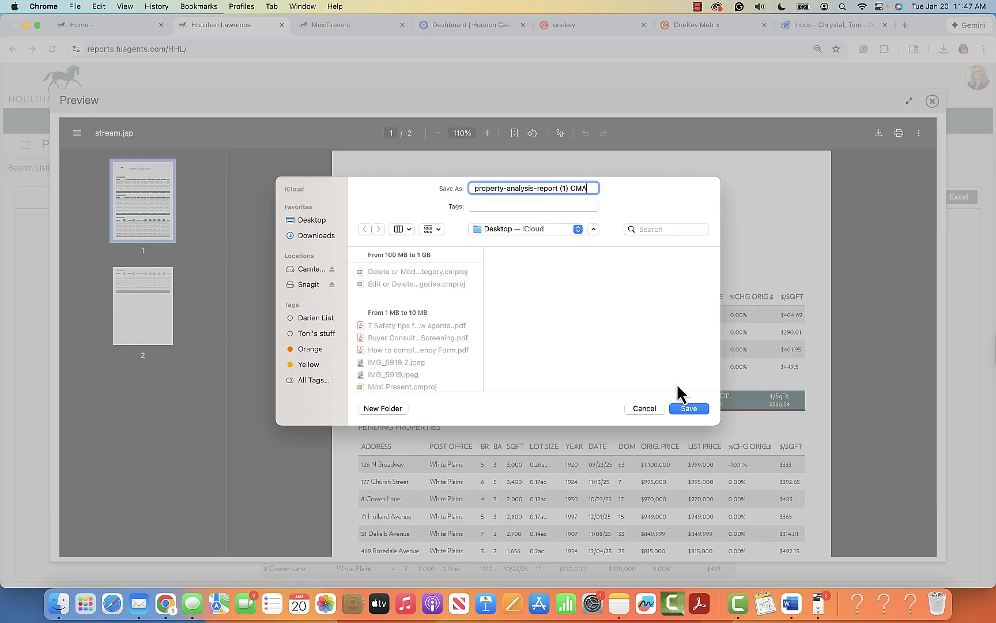
pyautogui.click(688, 410)
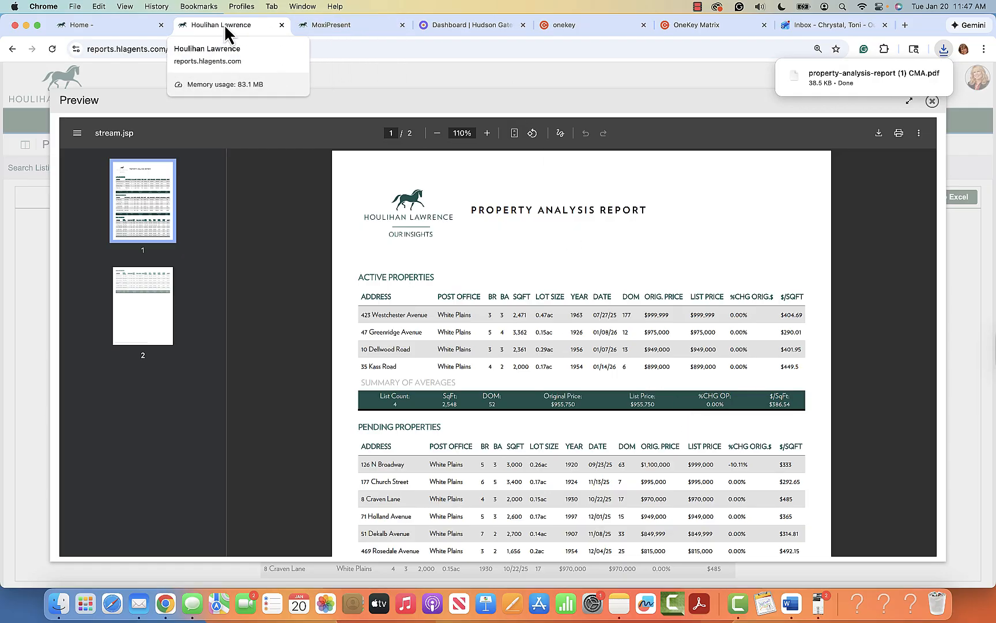
# Step: With 2026 CMA Cover selected, upload 'property-analysis-report (1) CMA.pdf' through Add Page > Upload PDF page(s)
pyautogui.click(336, 24)
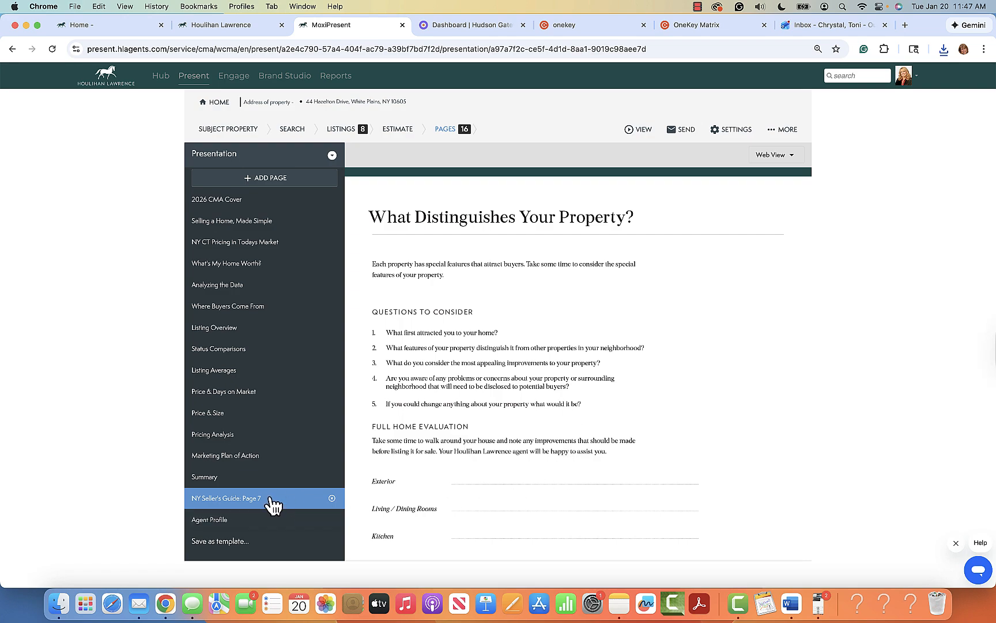
pyautogui.click(231, 202)
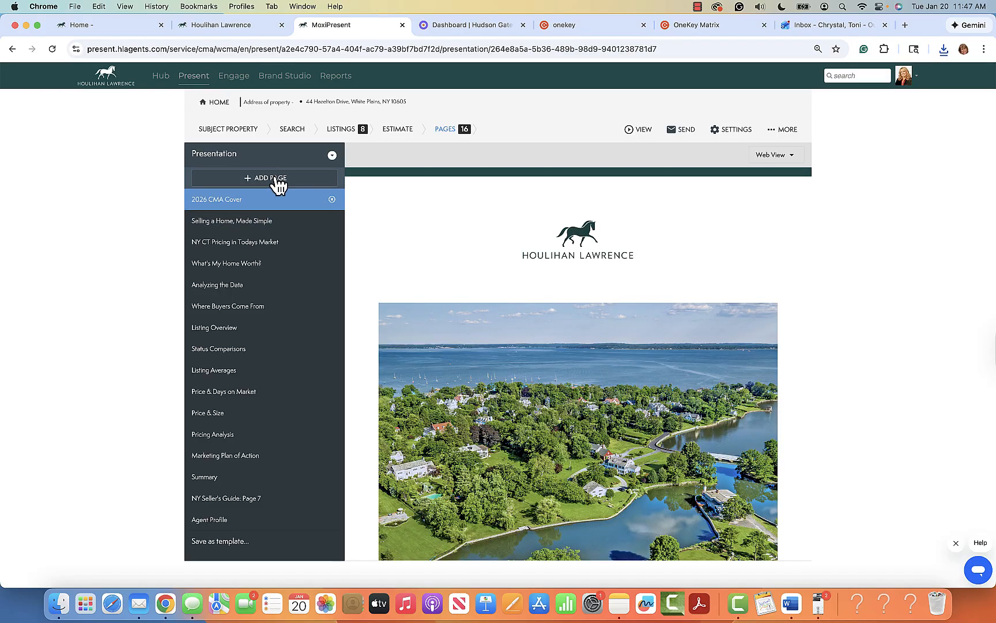
pyautogui.click(277, 180)
pyautogui.click(228, 204)
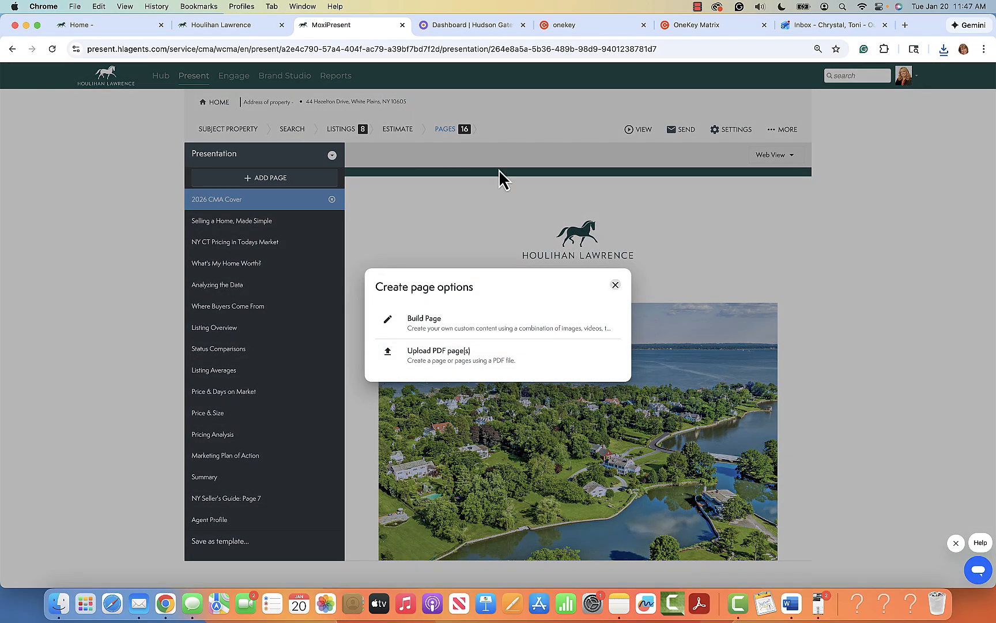
pyautogui.click(442, 359)
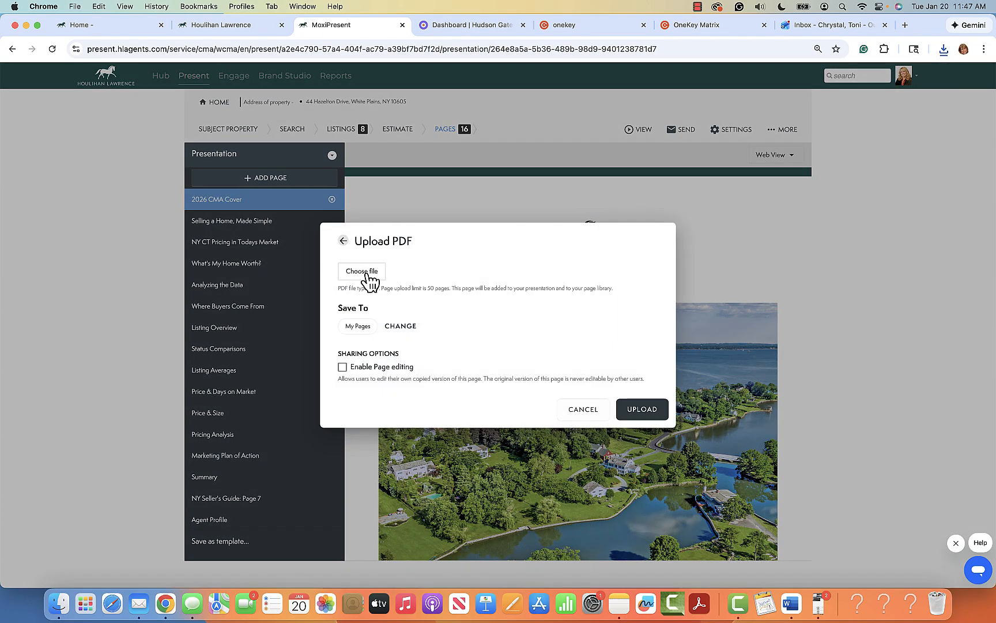
pyautogui.click(366, 272)
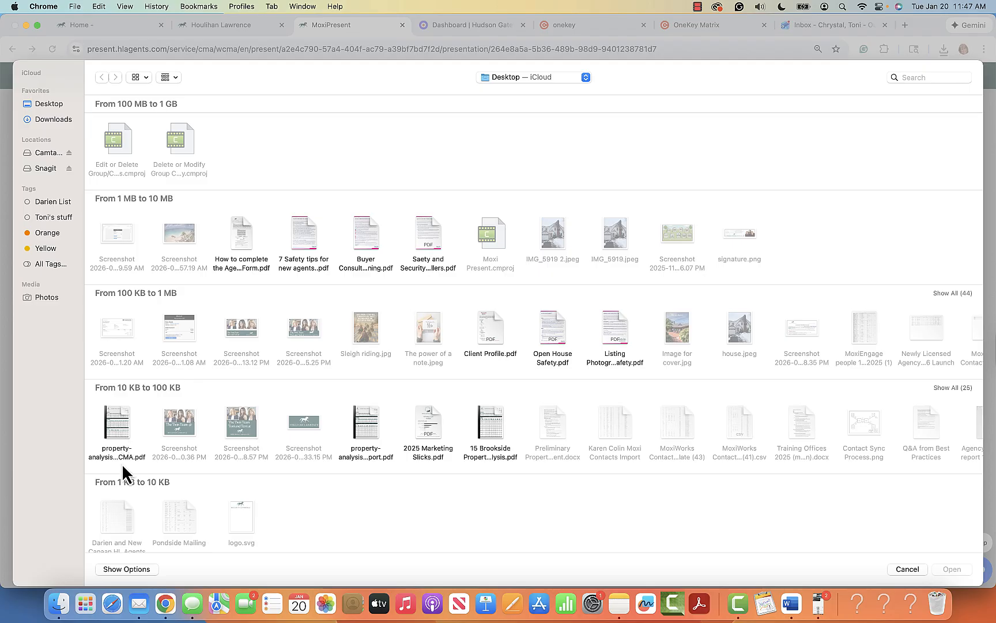
pyautogui.doubleClick(117, 432)
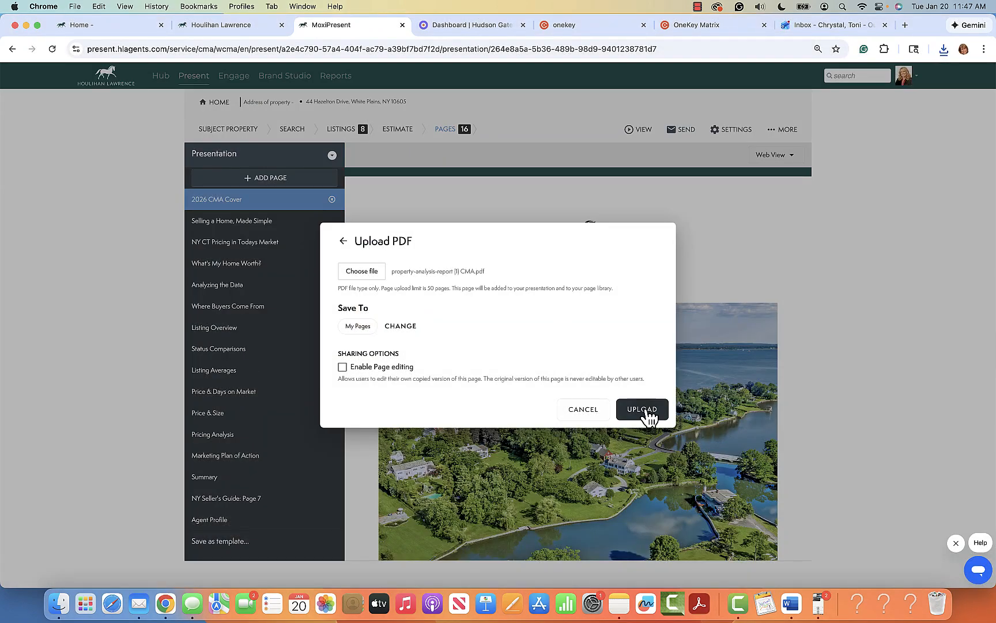
pyautogui.click(641, 411)
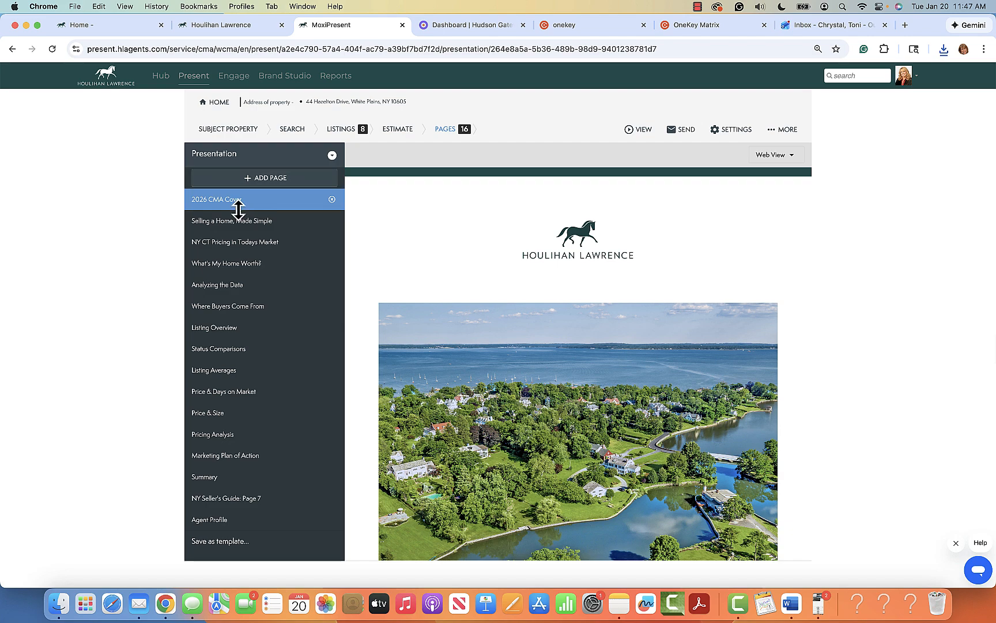
# Step: Find NY Seller's Guide: Page 7 in the page list and open Property Analysis Repo (1/2) below it
pyautogui.scroll(-1, 275, 361)
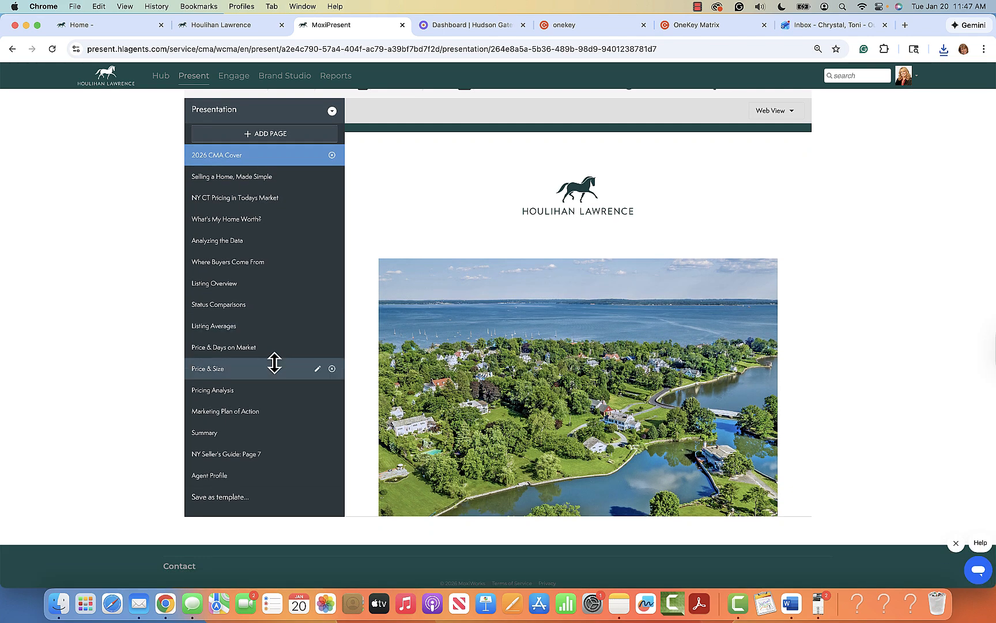
pyautogui.scroll(1, 277, 369)
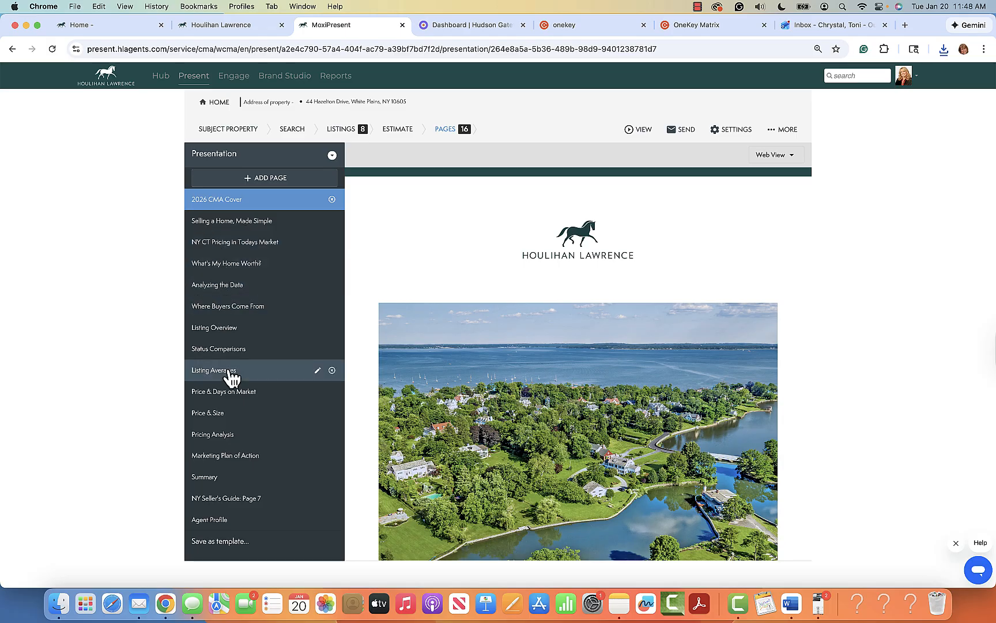
pyautogui.scroll(-1, 233, 416)
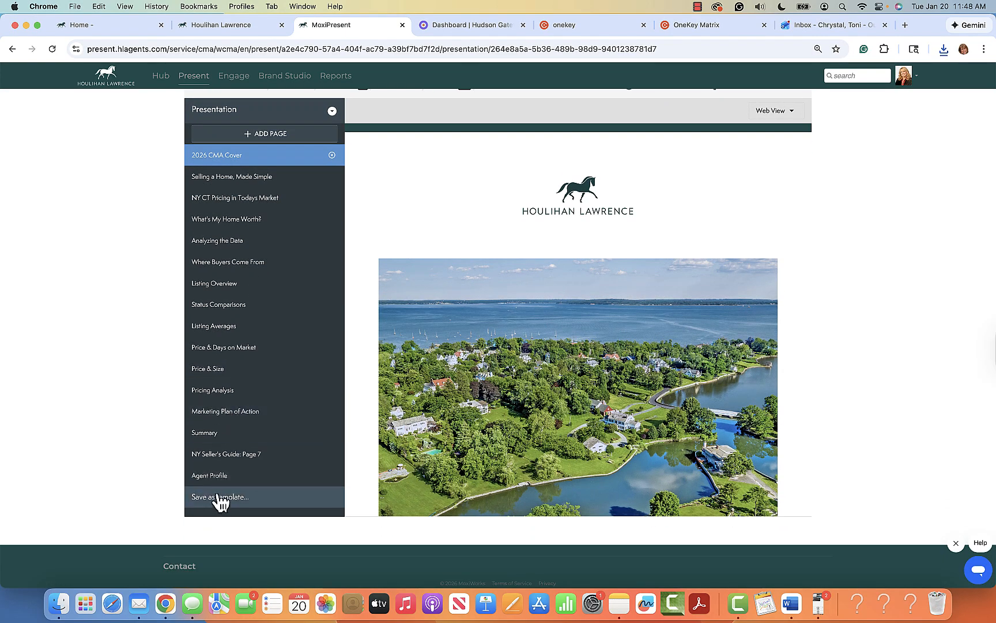
pyautogui.click(229, 458)
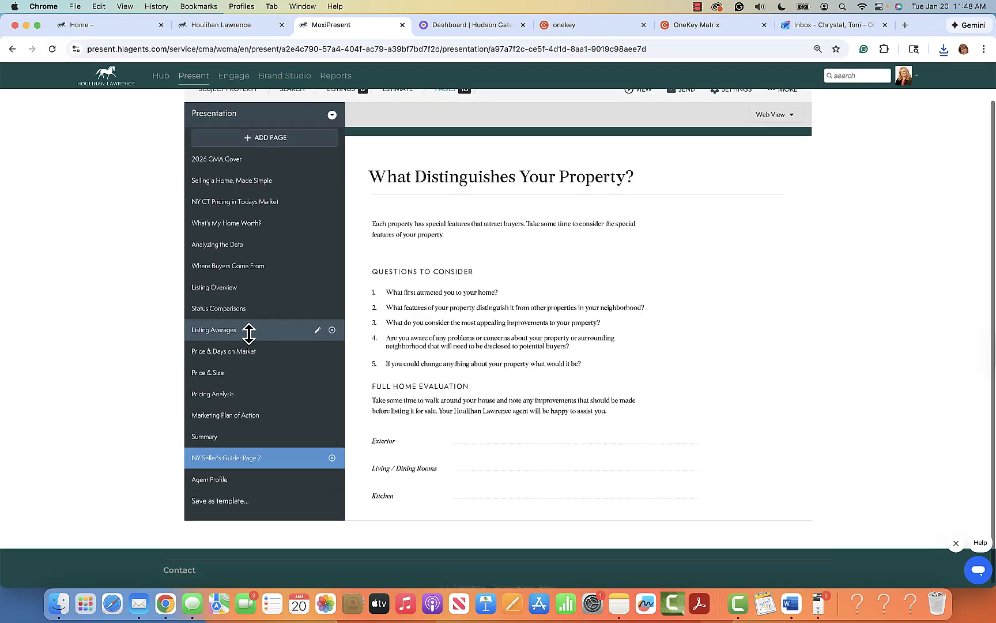
pyautogui.scroll(1, 249, 333)
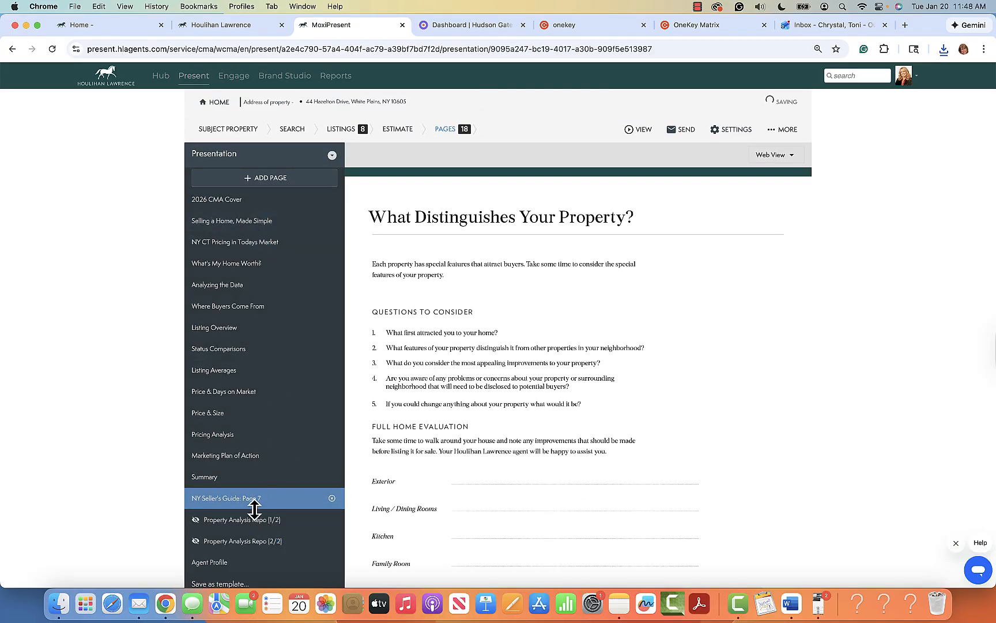
pyautogui.click(254, 517)
pyautogui.scroll(-1, 286, 491)
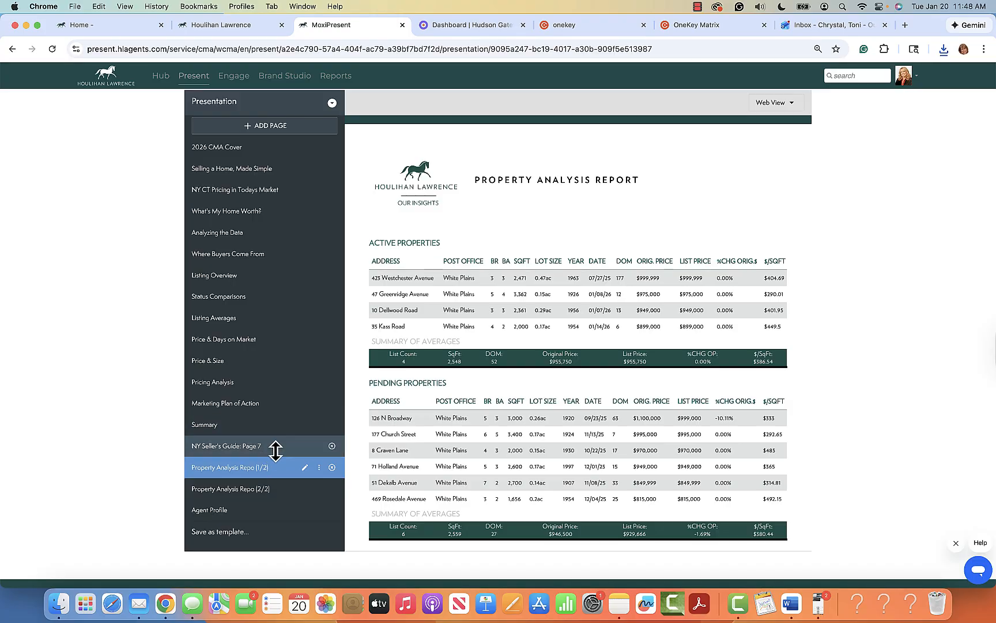
# Step: Drag Property Analysis Repo (1/2) and (2/2) to just below 2026 CMA Cover, then view page 2/2
pyautogui.moveTo(276, 451)
pyautogui.mouseDown()
pyautogui.moveTo(276, 168)
pyautogui.moveTo(280, 471)
pyautogui.mouseUp()
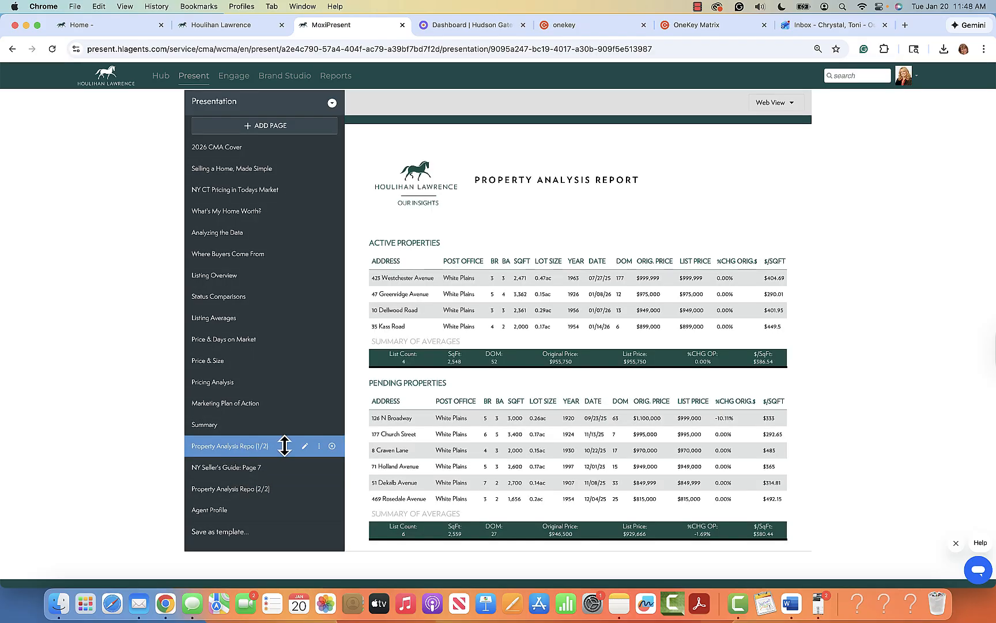
pyautogui.moveTo(254, 493); pyautogui.dragTo(262, 474)
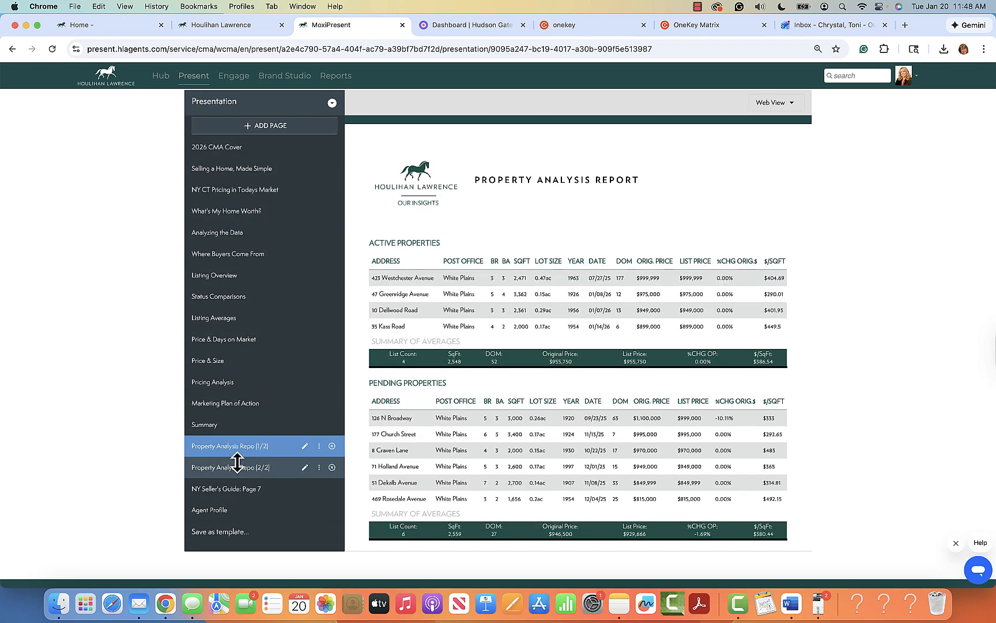
pyautogui.moveTo(258, 452); pyautogui.dragTo(263, 171)
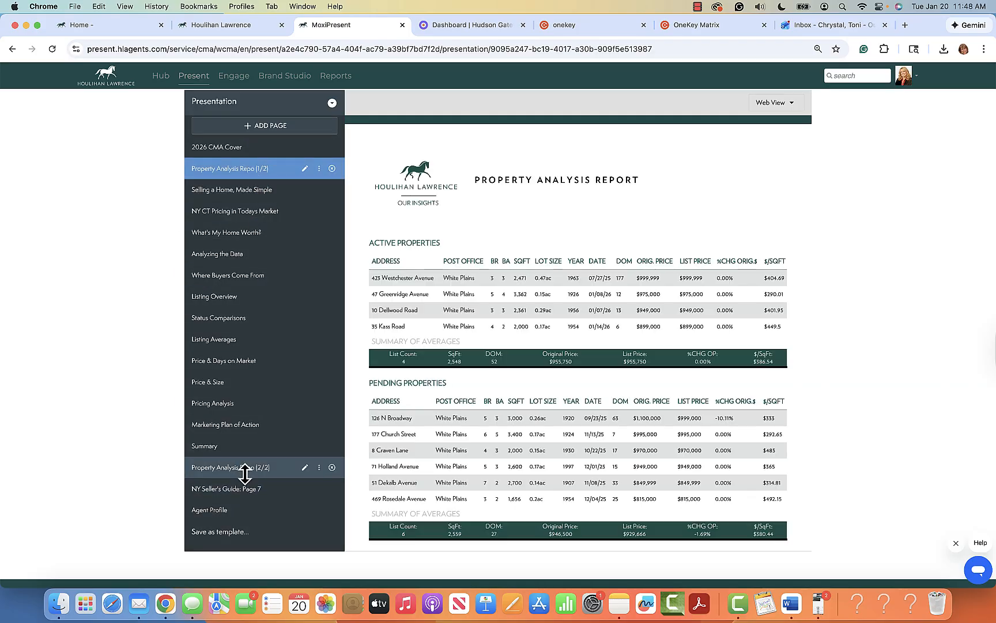
pyautogui.moveTo(244, 471); pyautogui.dragTo(262, 182)
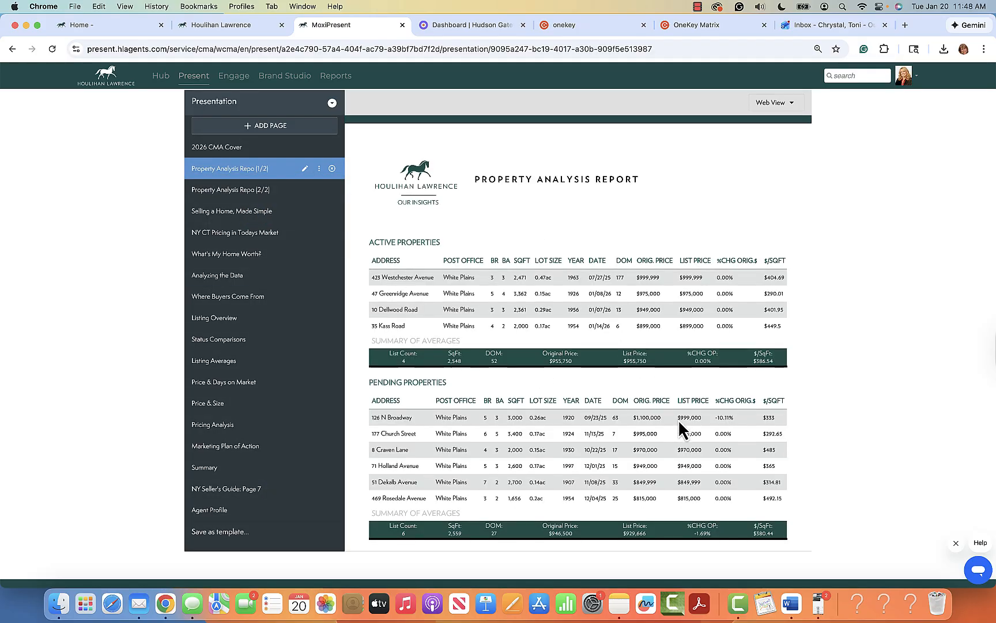
pyautogui.scroll(-5, 678, 421)
pyautogui.scroll(5, 678, 420)
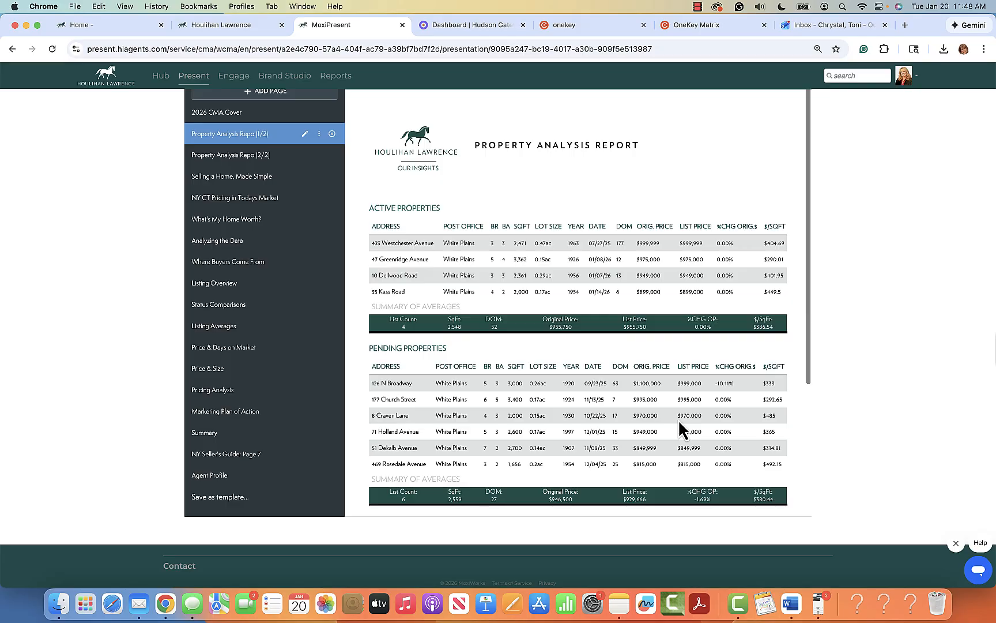
pyautogui.click(292, 154)
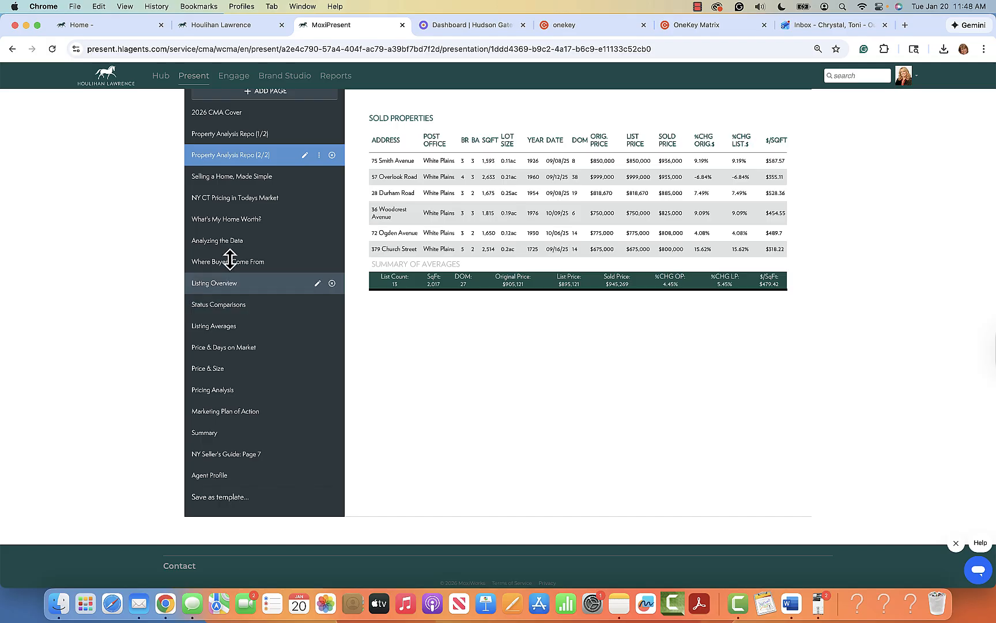
pyautogui.click(247, 225)
pyautogui.click(246, 267)
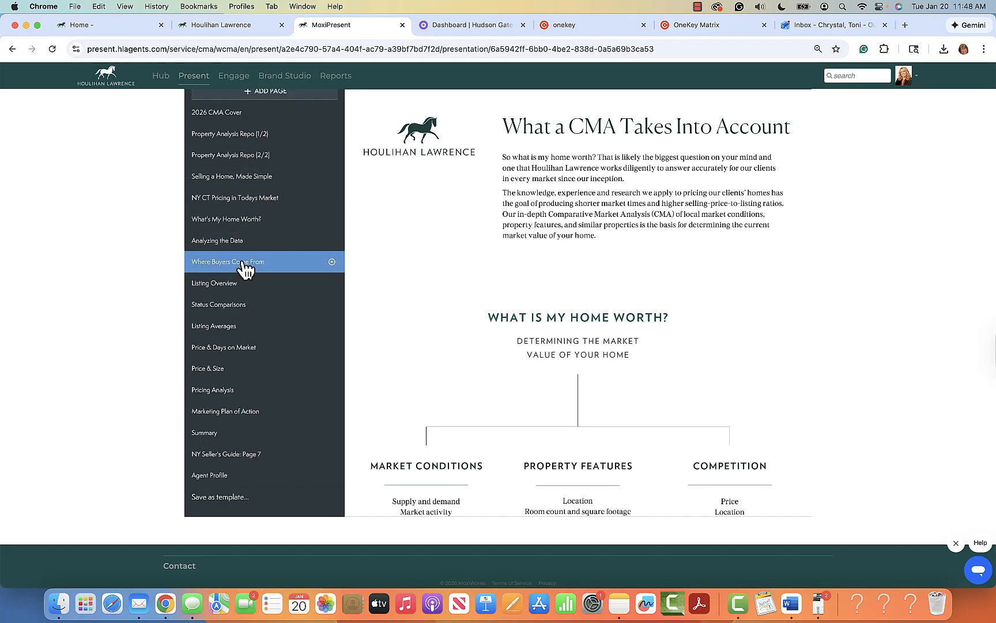
pyautogui.click(227, 288)
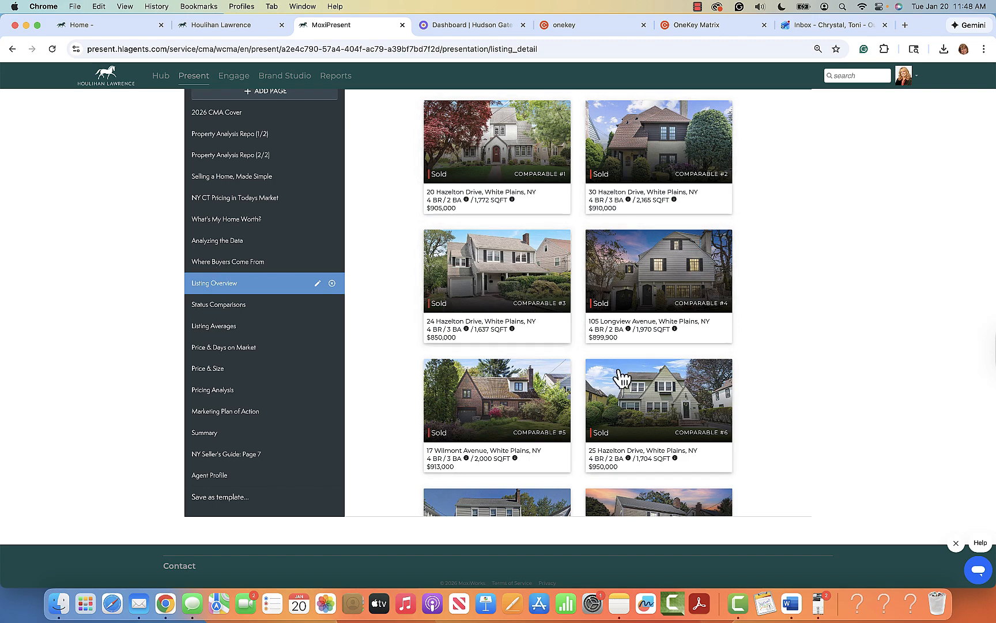
pyautogui.scroll(-3, 618, 374)
pyautogui.scroll(3, 612, 369)
pyautogui.scroll(3, 385, 311)
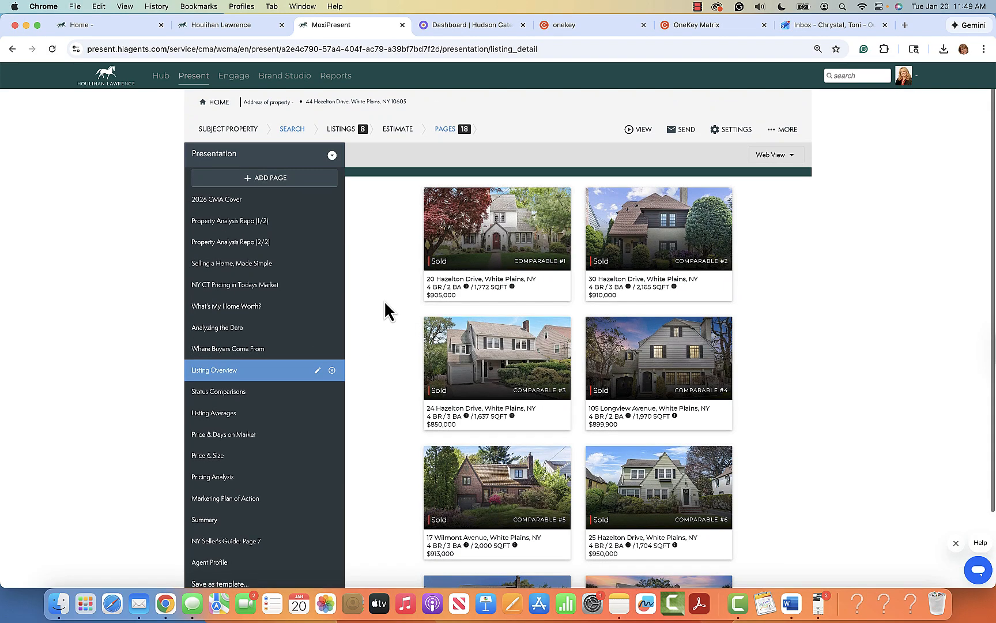
# Step: Open the Web view and scroll past the cover and report pages to page 5, Pricing in Today's Market
pyautogui.click(642, 132)
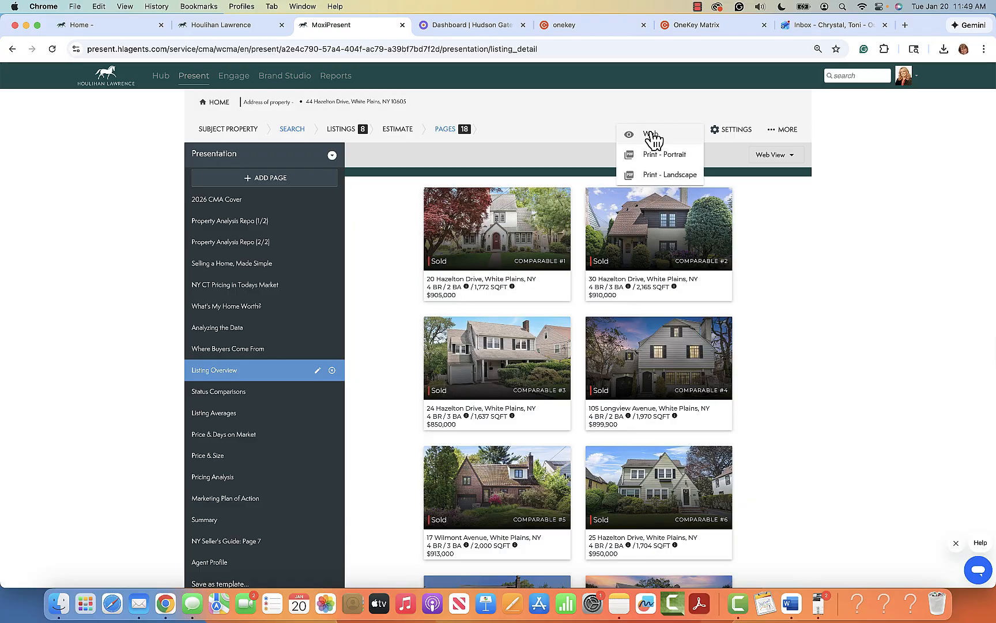
pyautogui.click(650, 135)
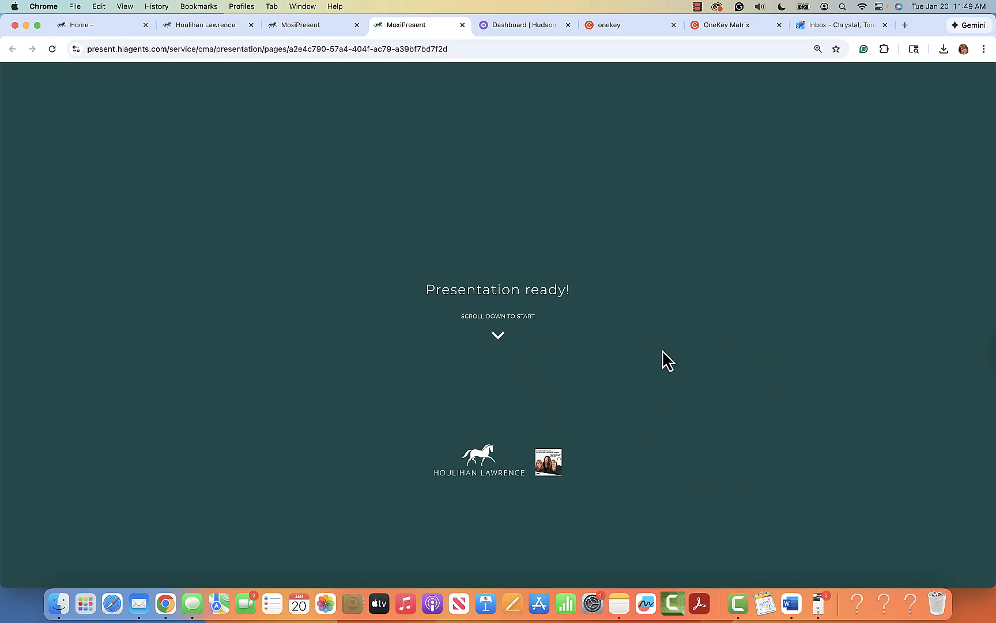
pyautogui.scroll(-3, 694, 413)
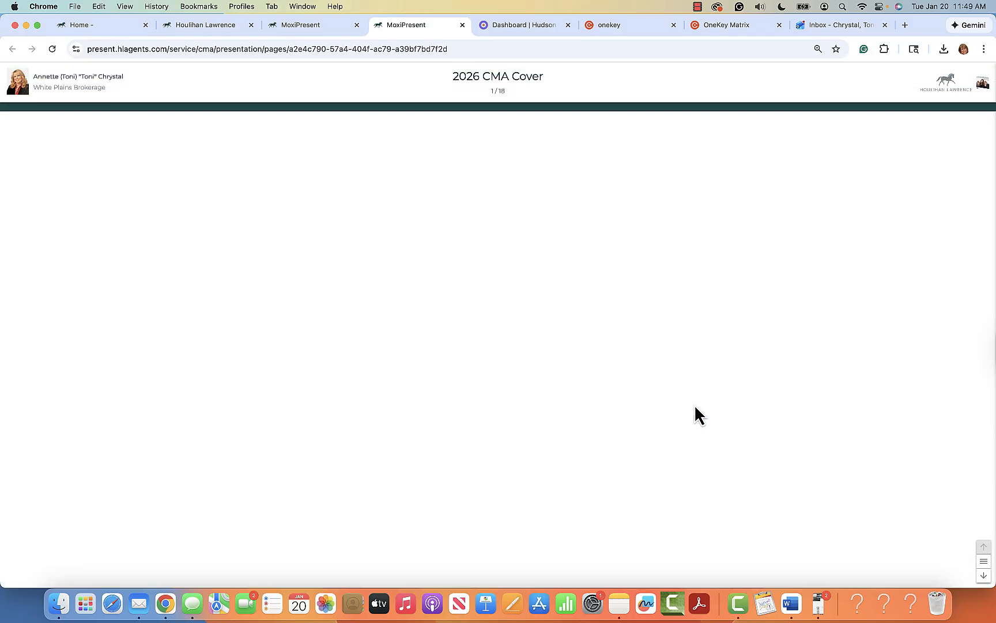
pyautogui.scroll(-3, 696, 414)
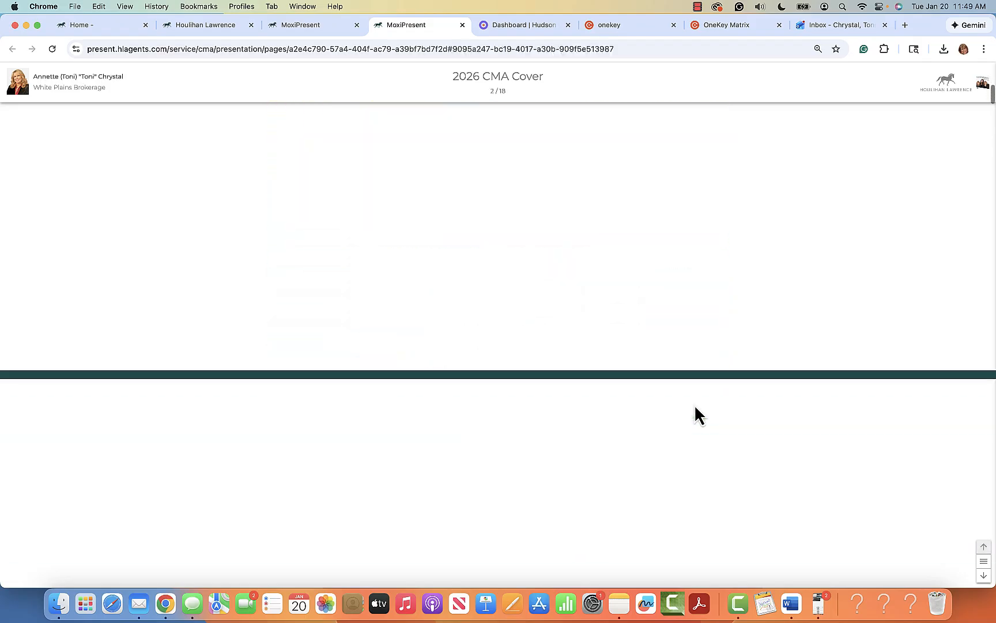
pyautogui.scroll(-4, 696, 414)
pyautogui.scroll(12, 695, 415)
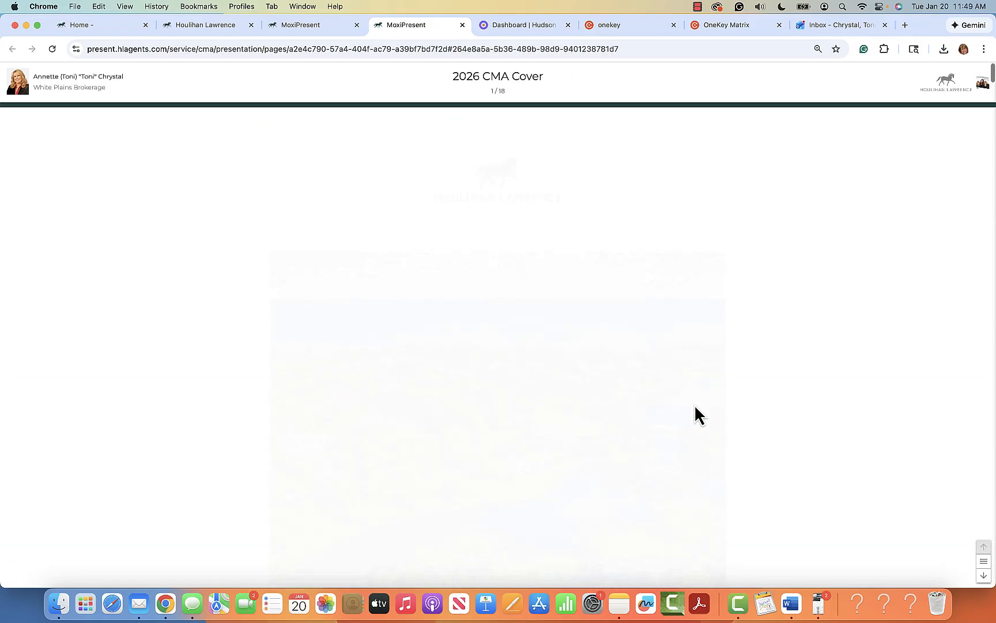
pyautogui.scroll(-2, 692, 410)
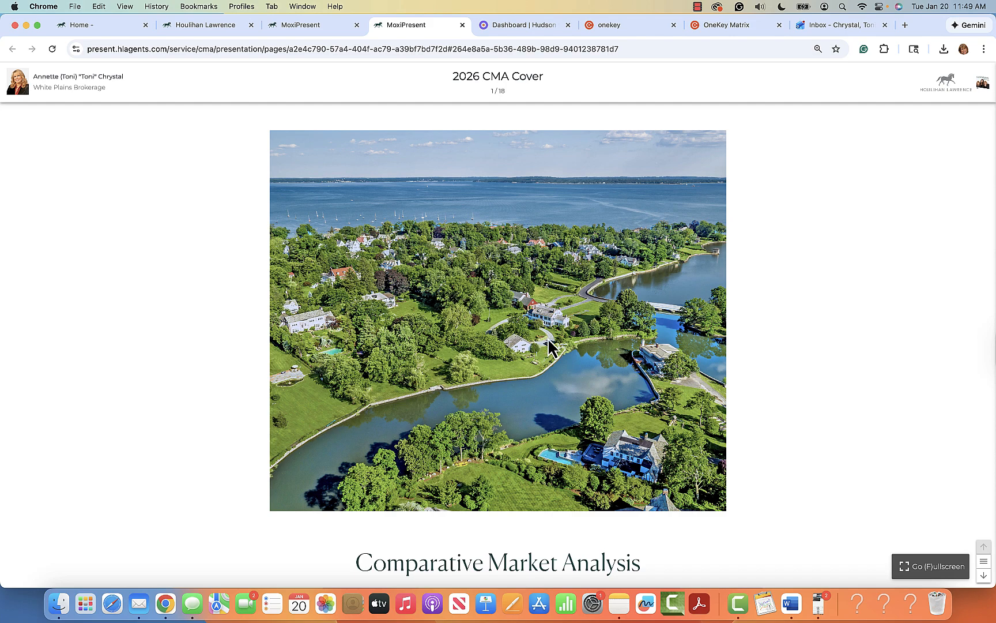
pyautogui.scroll(-2, 625, 366)
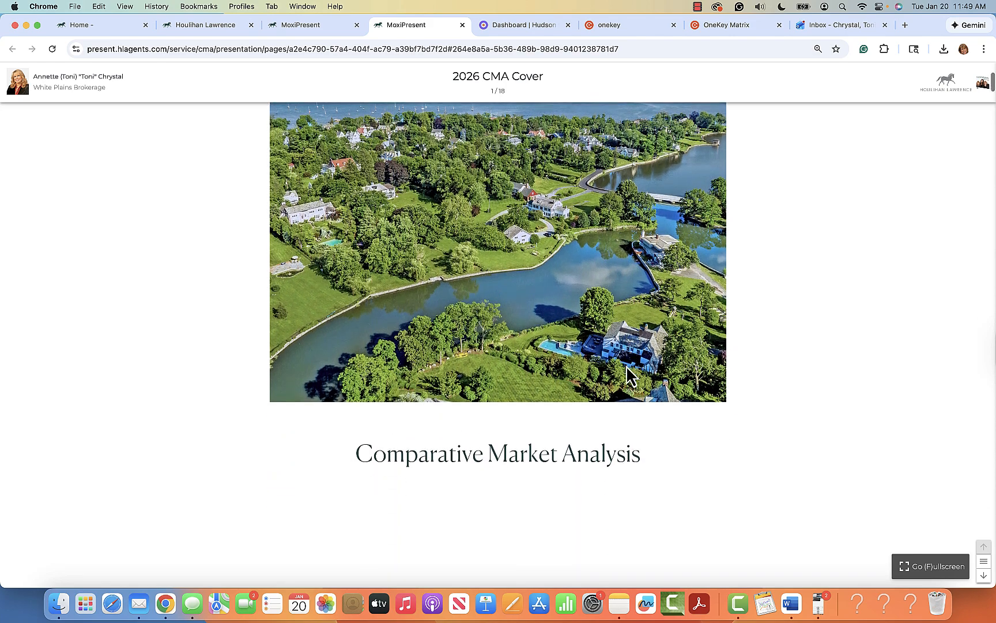
pyautogui.scroll(-3, 626, 372)
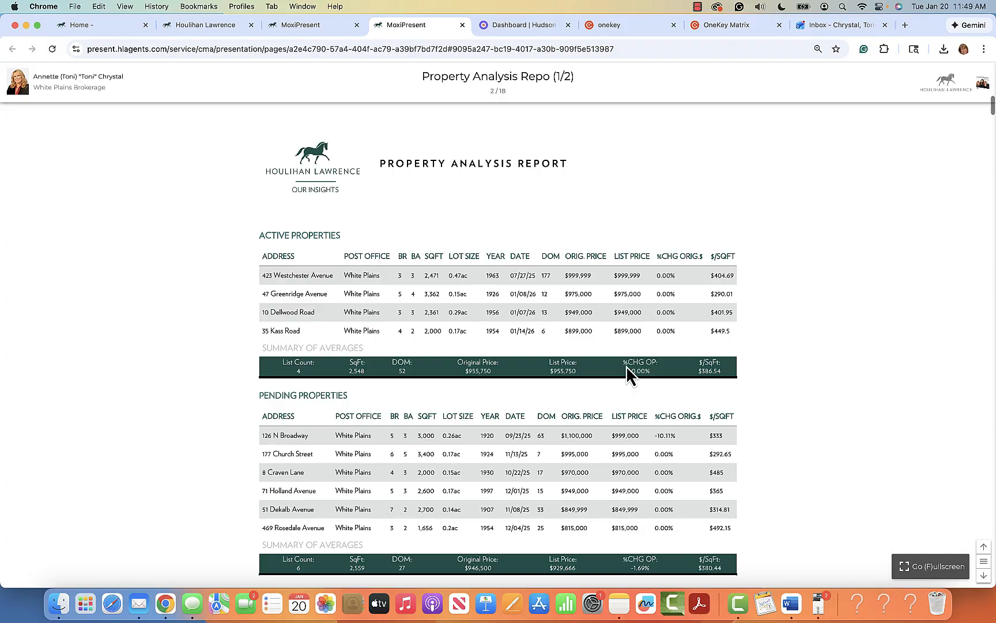
pyautogui.scroll(-5, 628, 369)
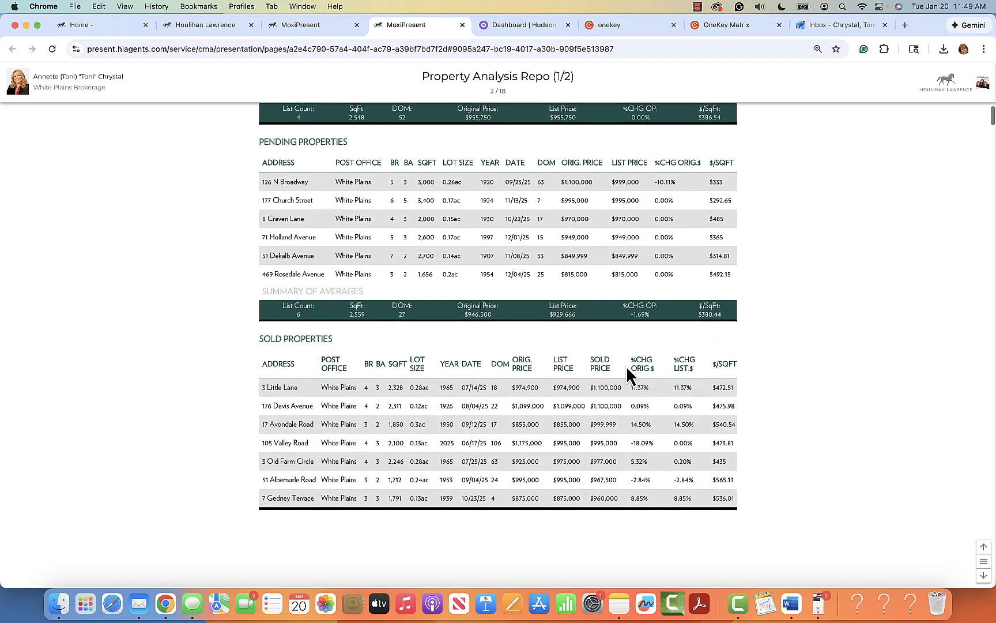
pyautogui.scroll(-3, 627, 369)
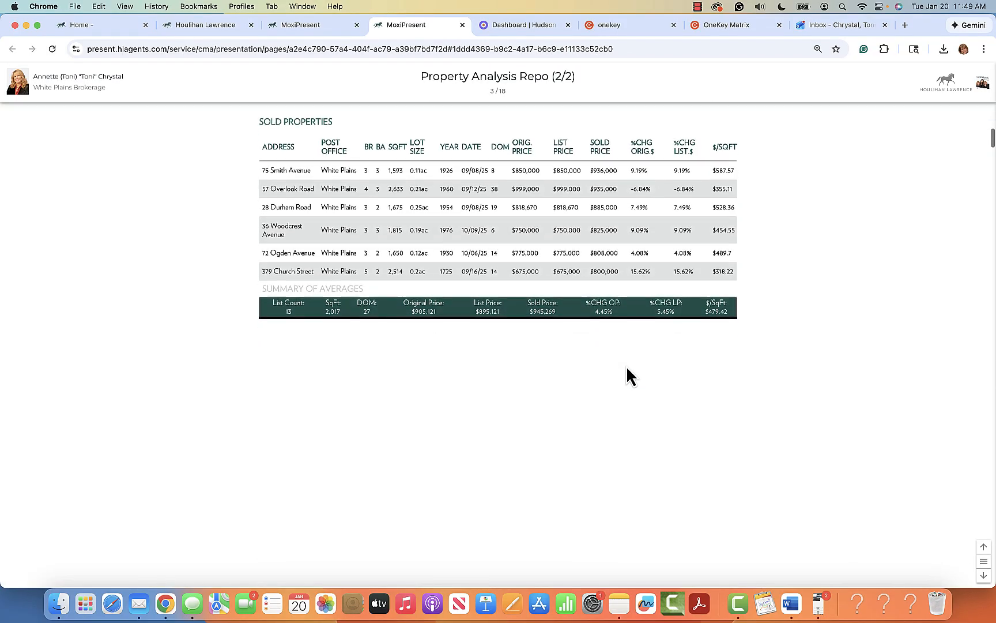
pyautogui.scroll(-3, 627, 369)
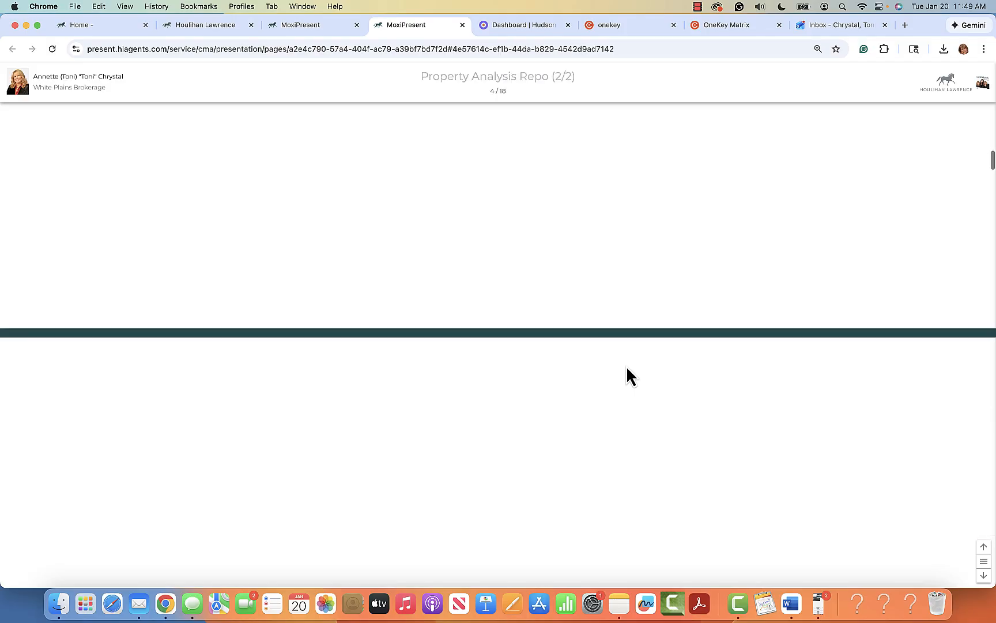
pyautogui.scroll(-4, 626, 369)
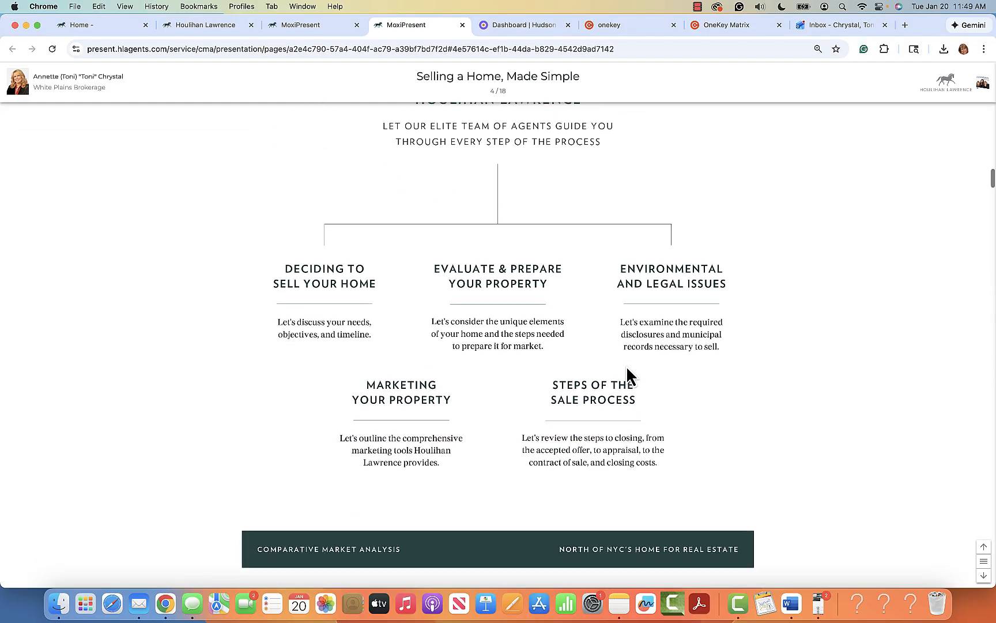
pyautogui.scroll(-3, 627, 369)
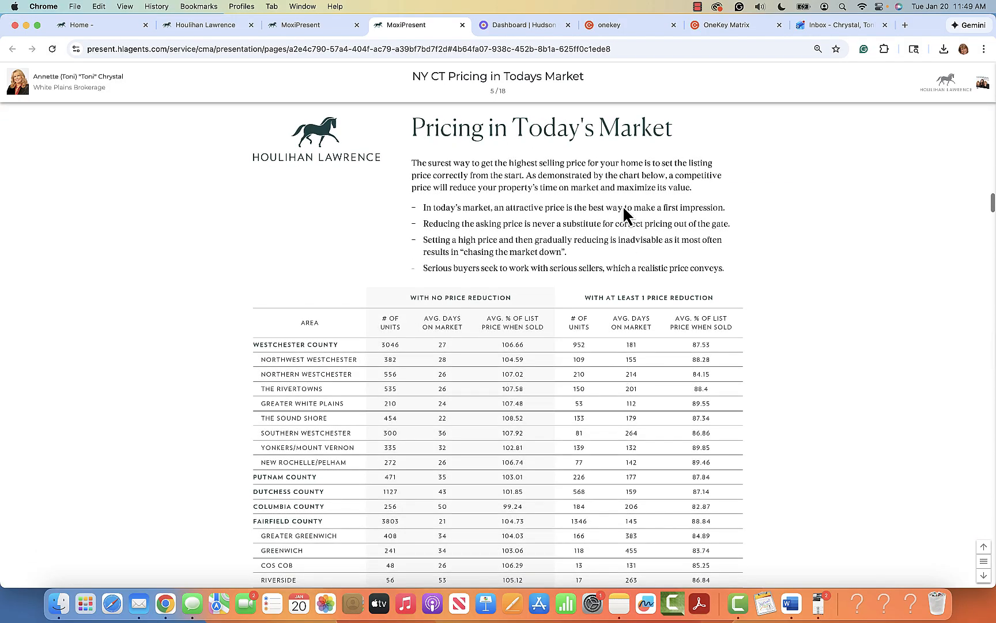
# Step: Back in the editor, generate the Print - Portrait PDF, a 35-page document starting with the cover
pyautogui.click(316, 29)
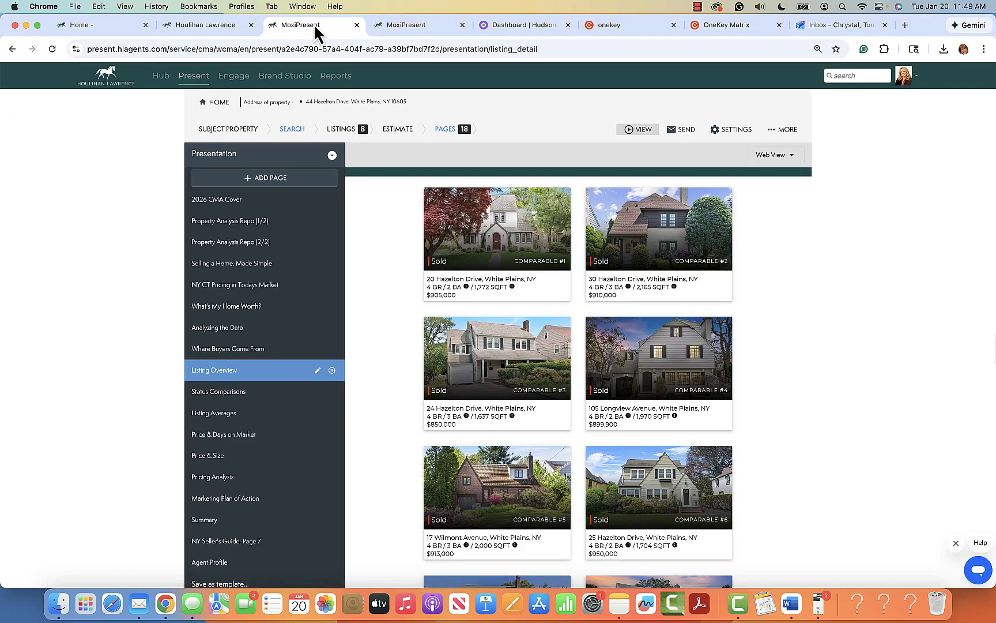
pyautogui.click(649, 132)
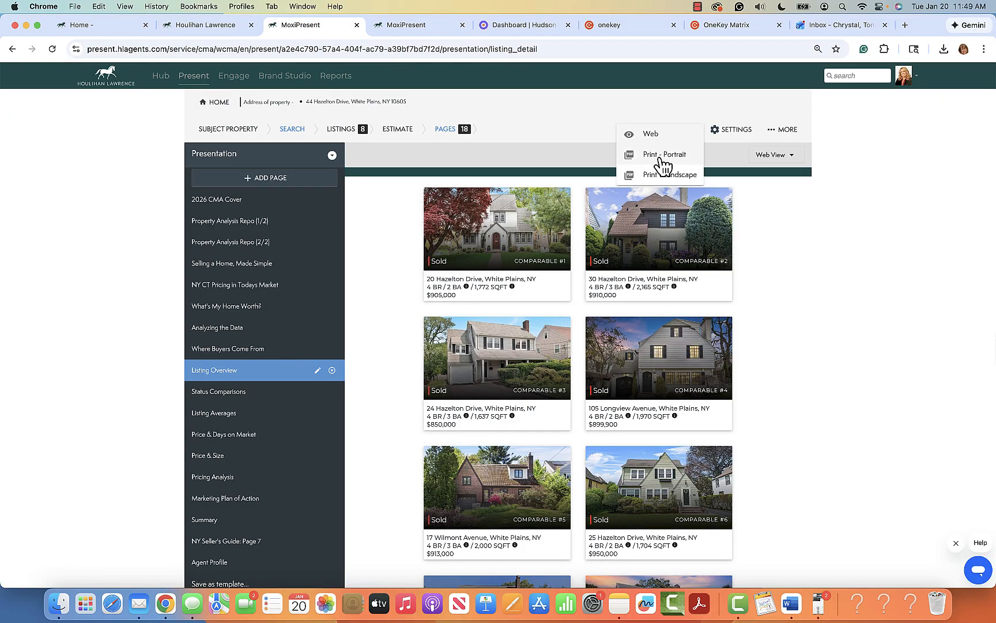
pyautogui.click(650, 154)
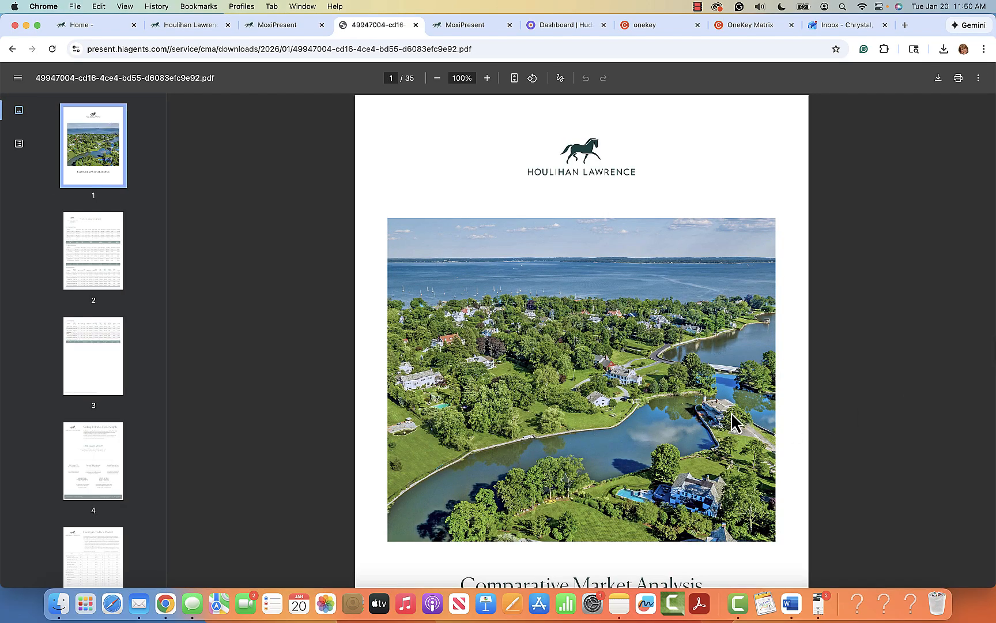
pyautogui.scroll(-15, 734, 422)
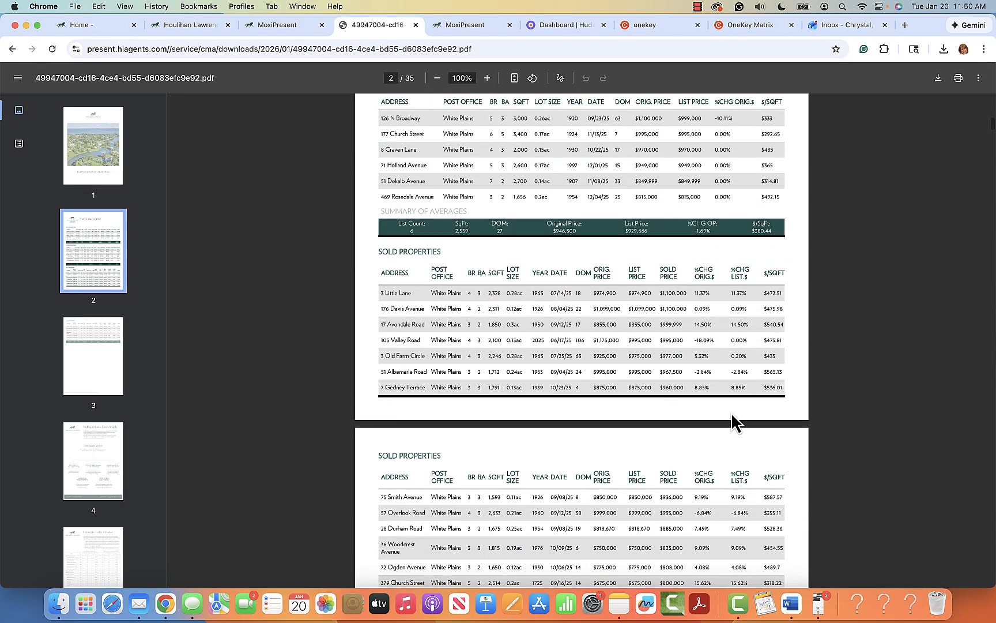
# Step: Scroll the PDF to page 24, the Status Comparisons table of 8 sold White Plains properties
pyautogui.scroll(-20, 733, 422)
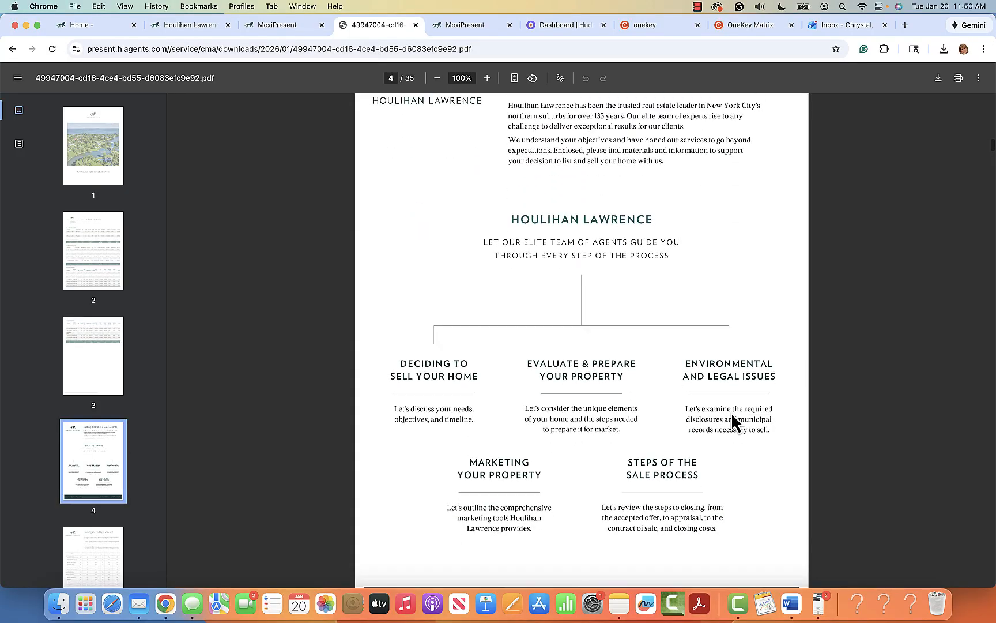
pyautogui.scroll(-20, 732, 422)
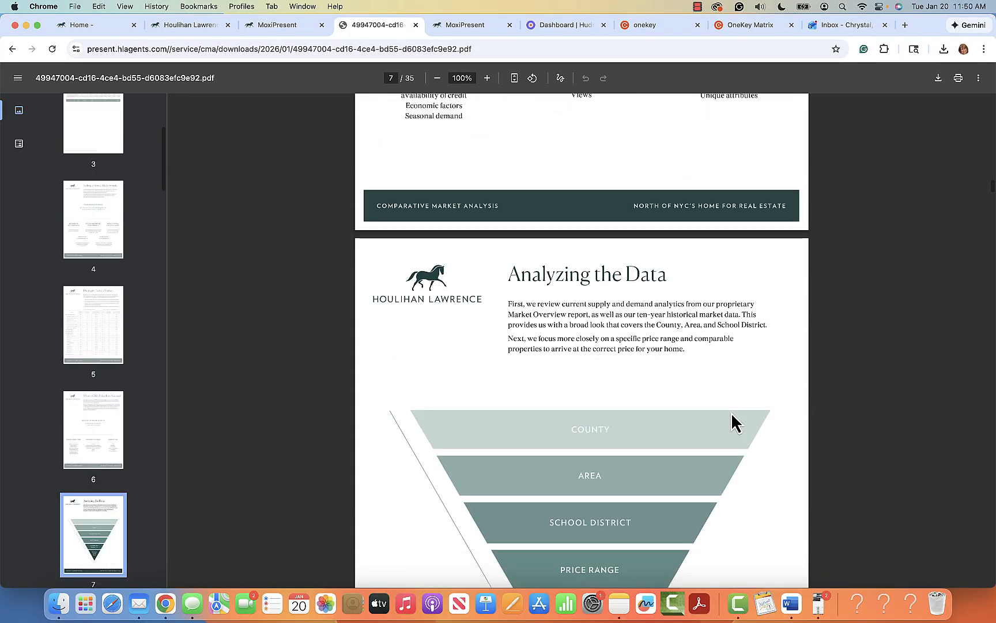
pyautogui.scroll(-20, 732, 422)
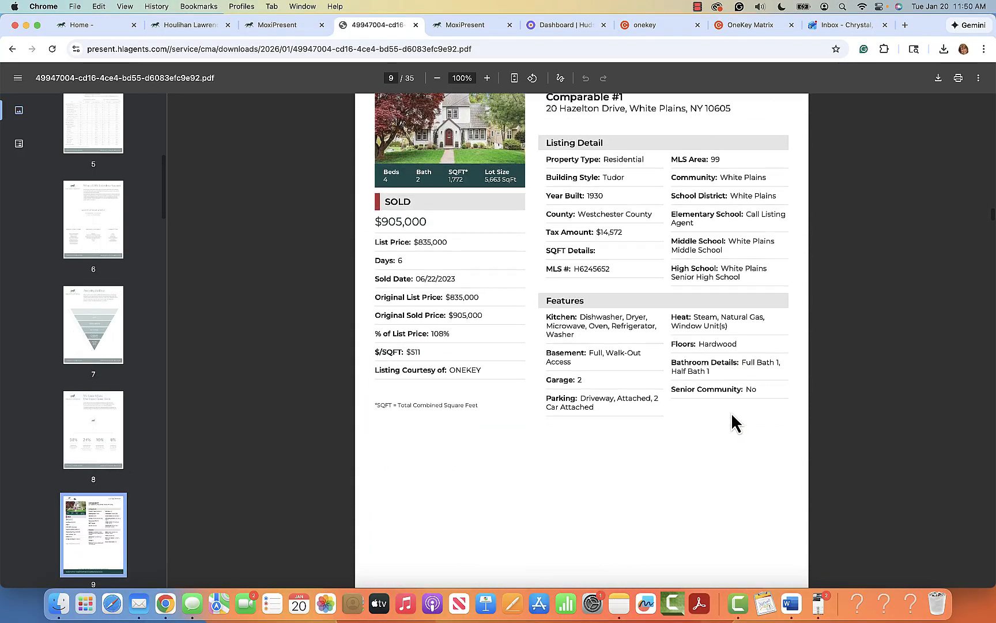
pyautogui.scroll(4, 732, 422)
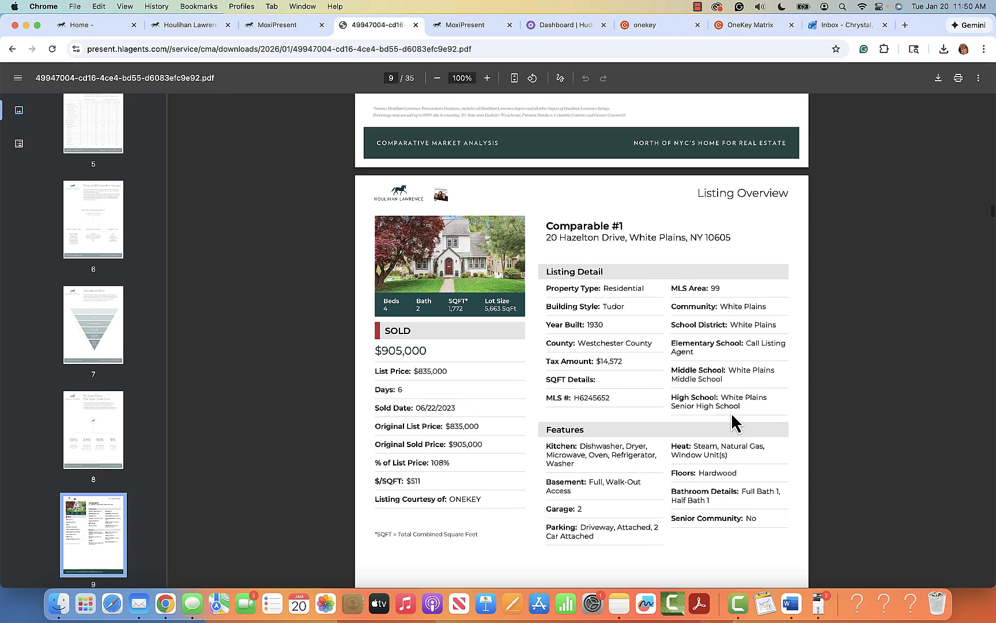
pyautogui.scroll(-18, 732, 423)
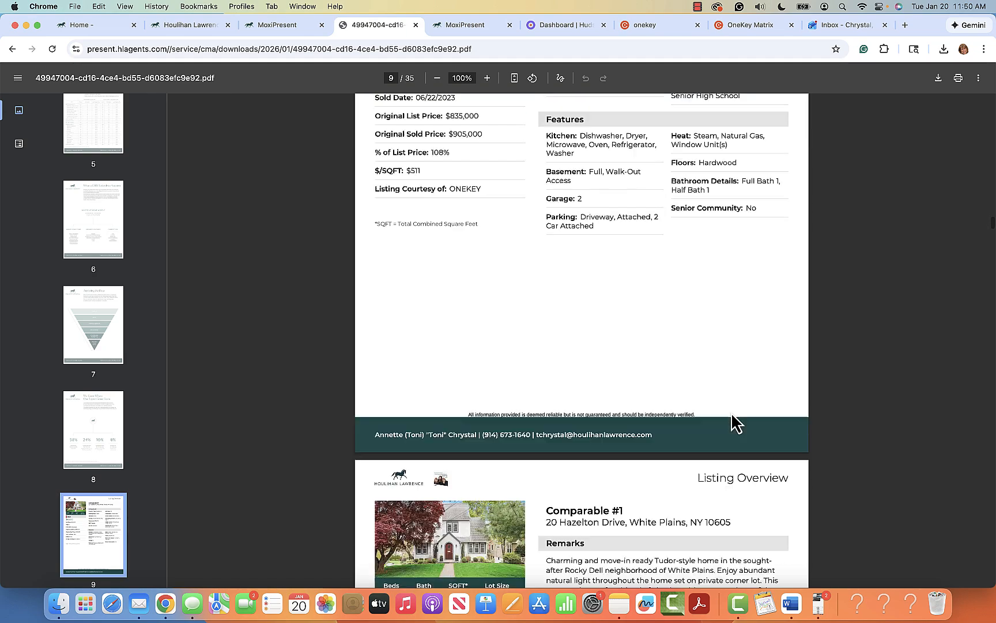
pyautogui.scroll(-1, 732, 422)
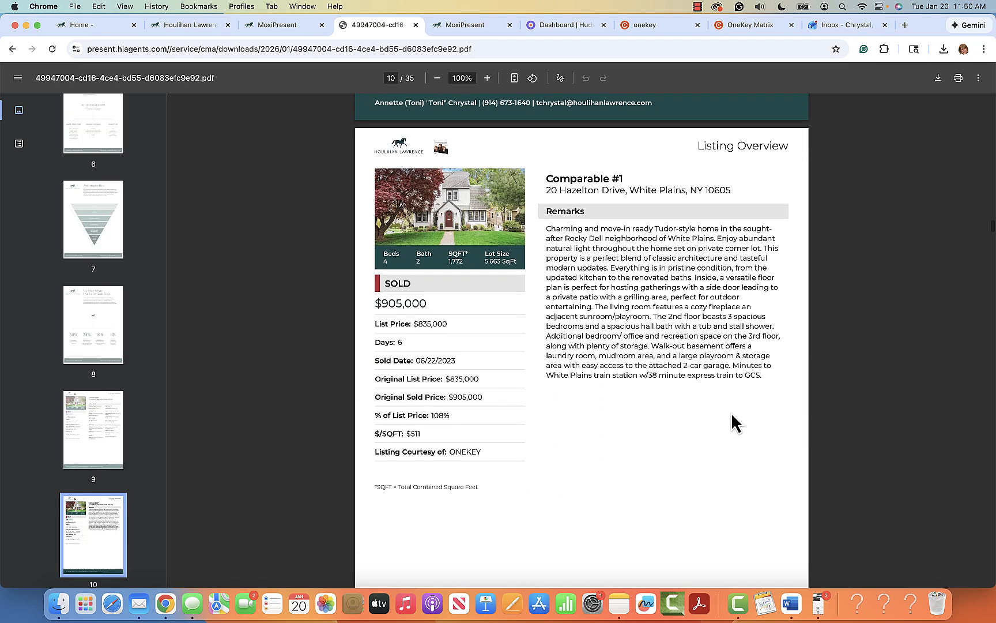
pyautogui.scroll(-18, 732, 423)
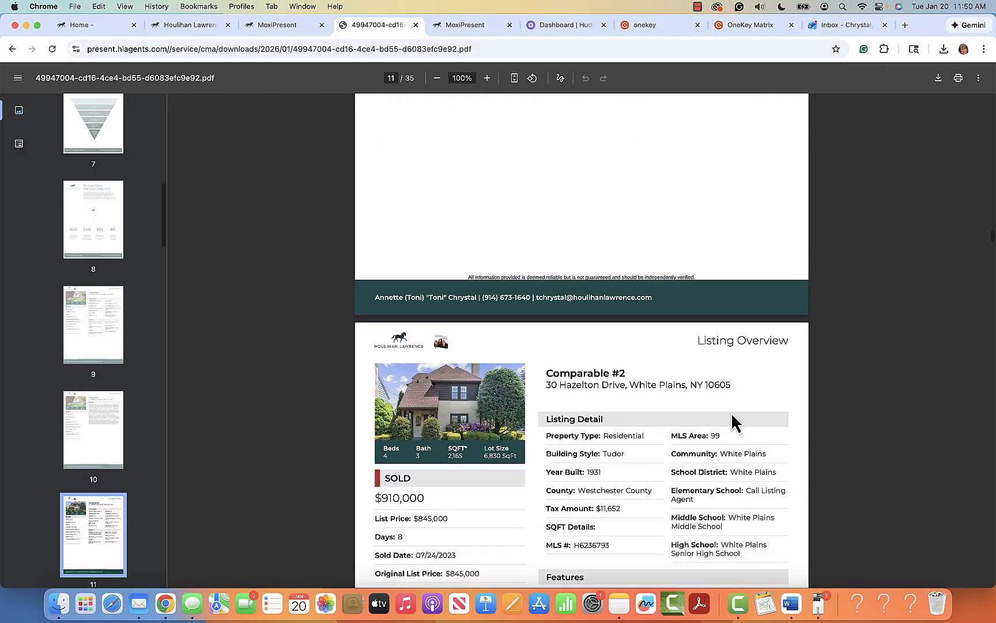
pyautogui.scroll(-5, 732, 423)
pyautogui.scroll(4, 732, 423)
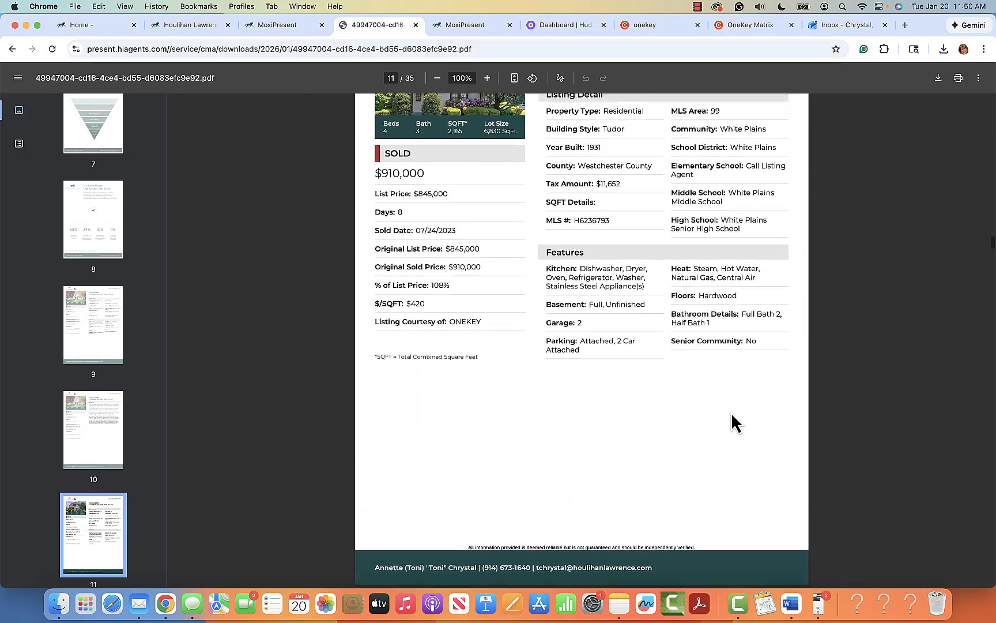
pyautogui.scroll(-2, 732, 423)
pyautogui.scroll(-20, 732, 423)
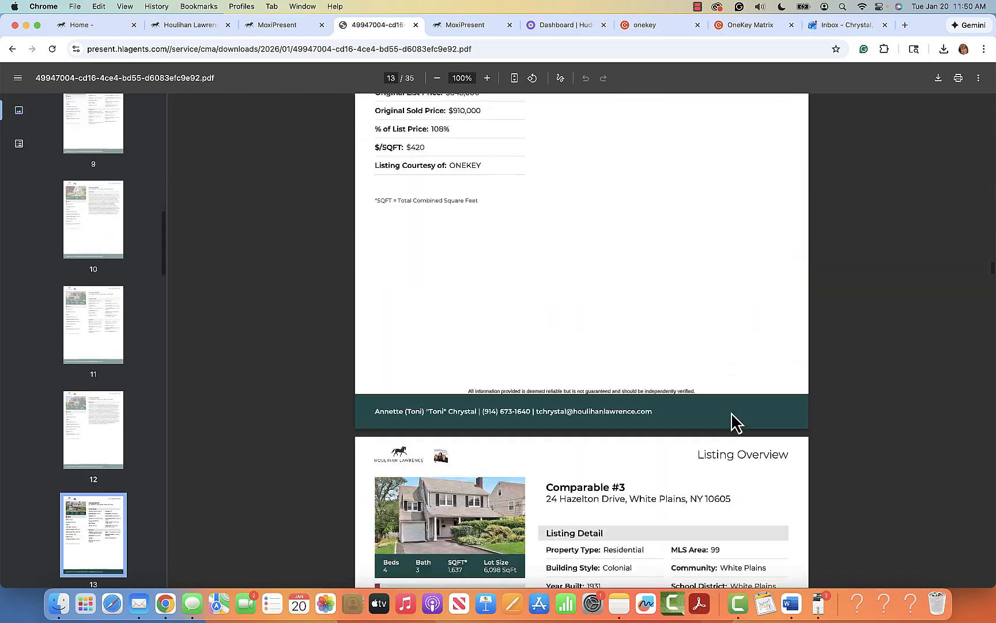
pyautogui.scroll(-20, 732, 422)
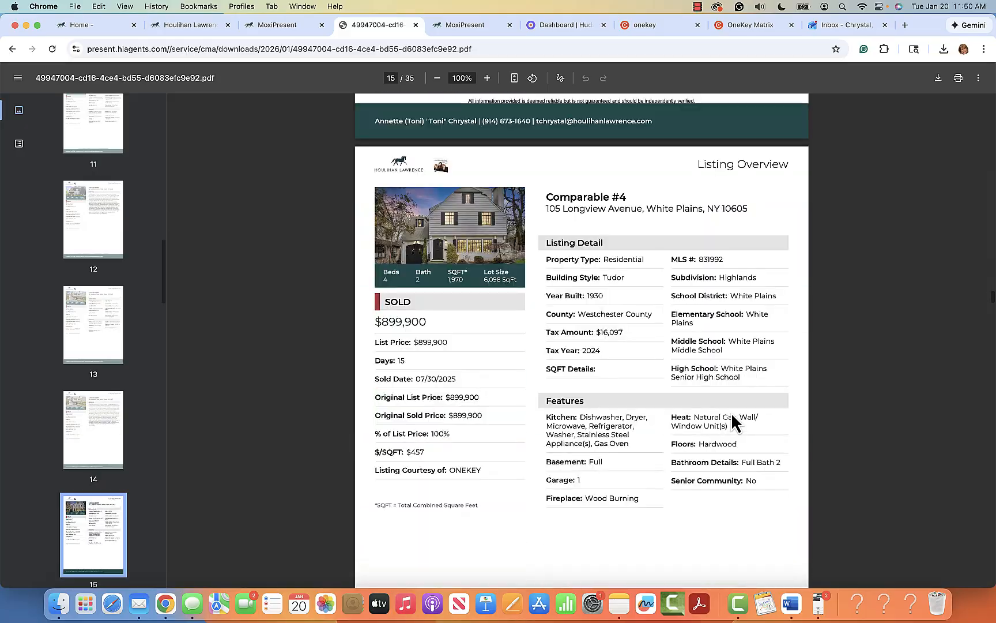
pyautogui.scroll(-20, 731, 414)
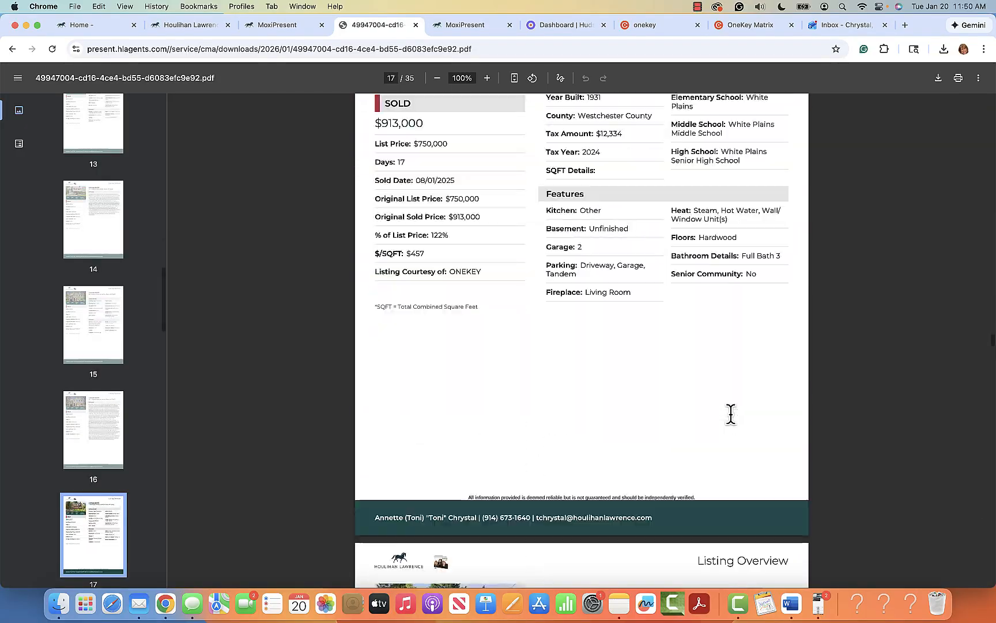
pyautogui.scroll(-20, 731, 414)
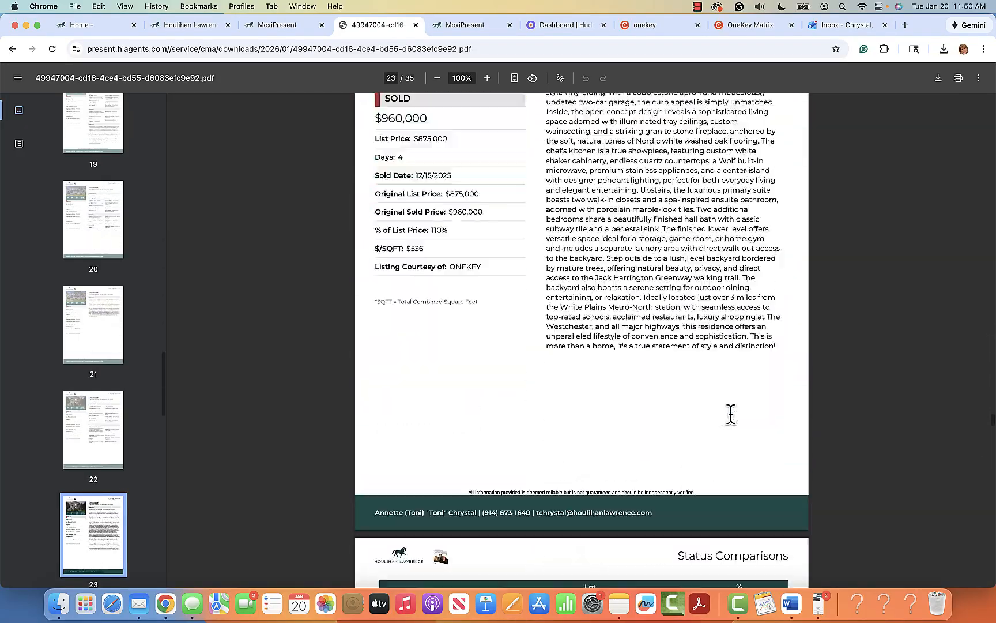
pyautogui.scroll(20, 731, 414)
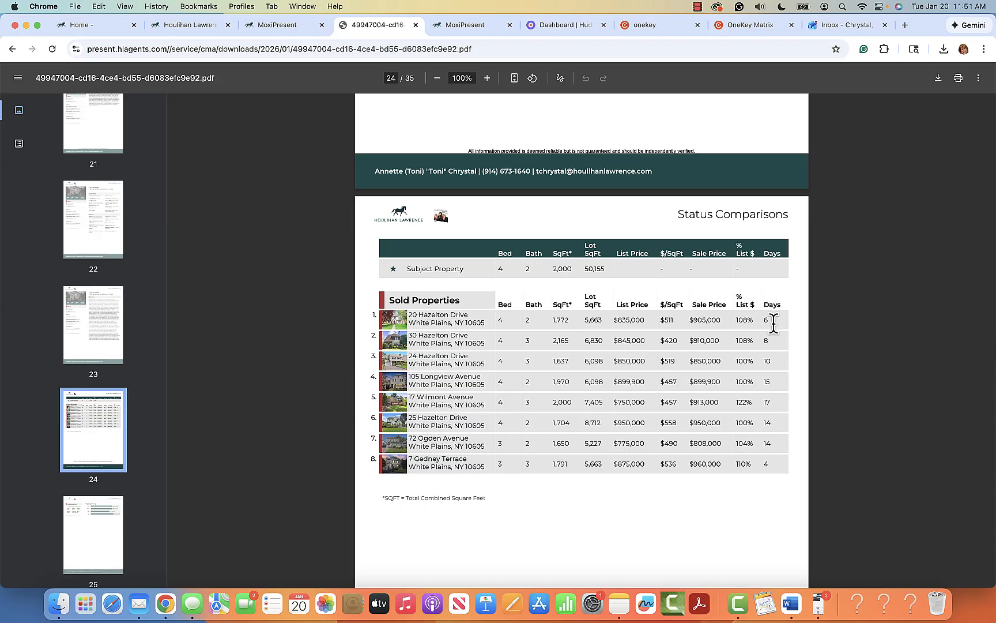
# Step: Scroll the exported PDF from page 24 through the averages, price charts and $899,488–$950,000 pricing analysis to page 32, Your Dream
pyautogui.scroll(-3, 759, 479)
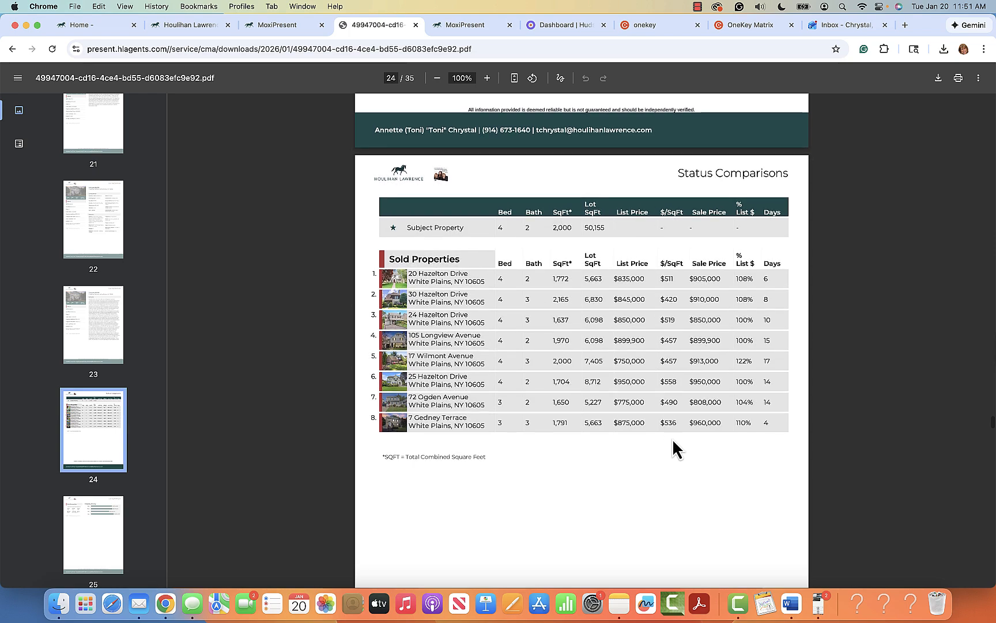
pyautogui.scroll(-10, 680, 461)
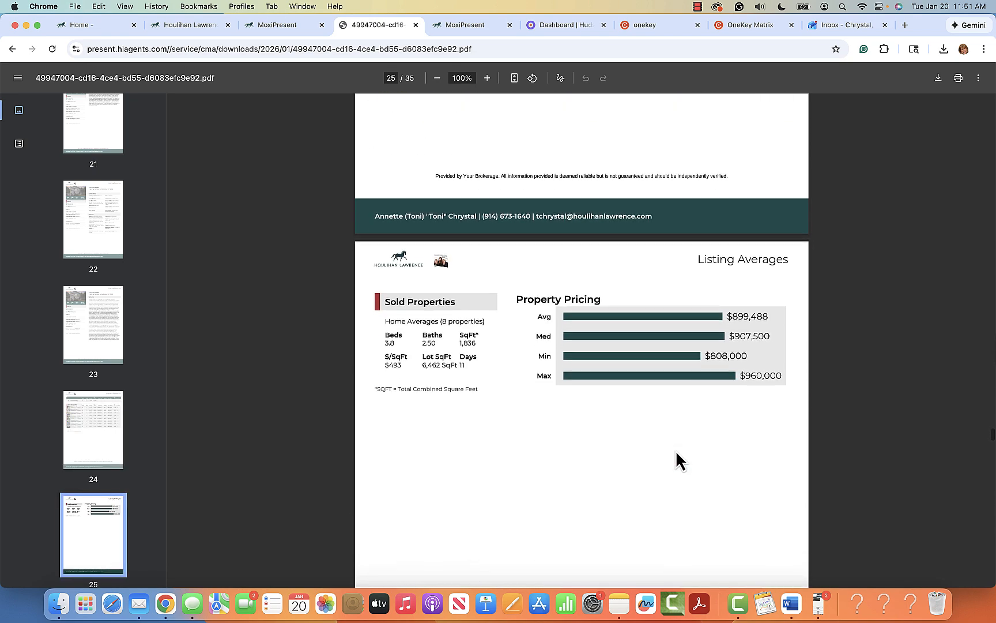
pyautogui.scroll(-1, 680, 461)
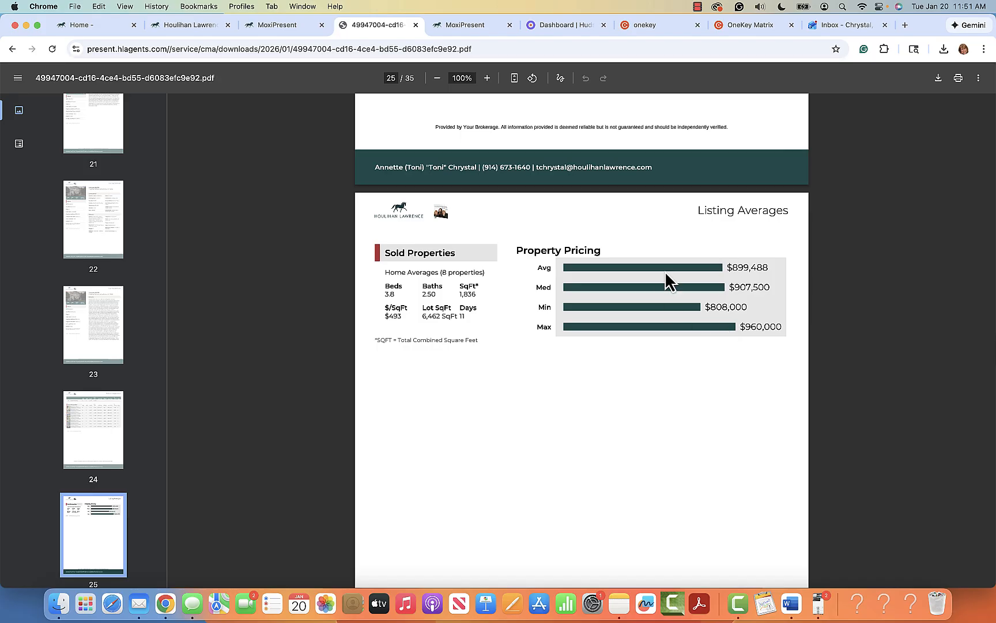
pyautogui.scroll(-12, 676, 493)
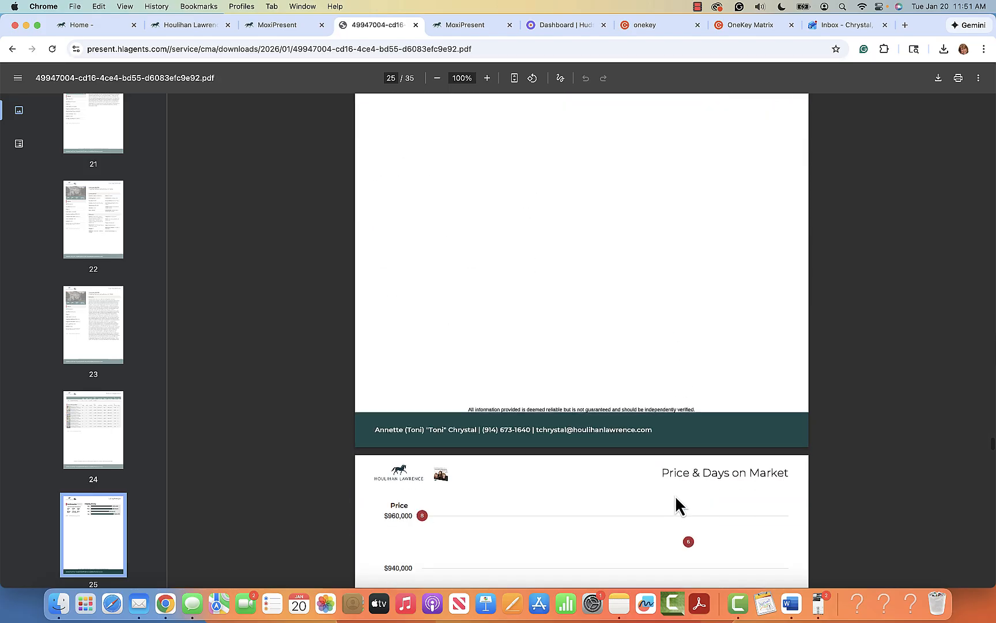
pyautogui.scroll(-9, 675, 497)
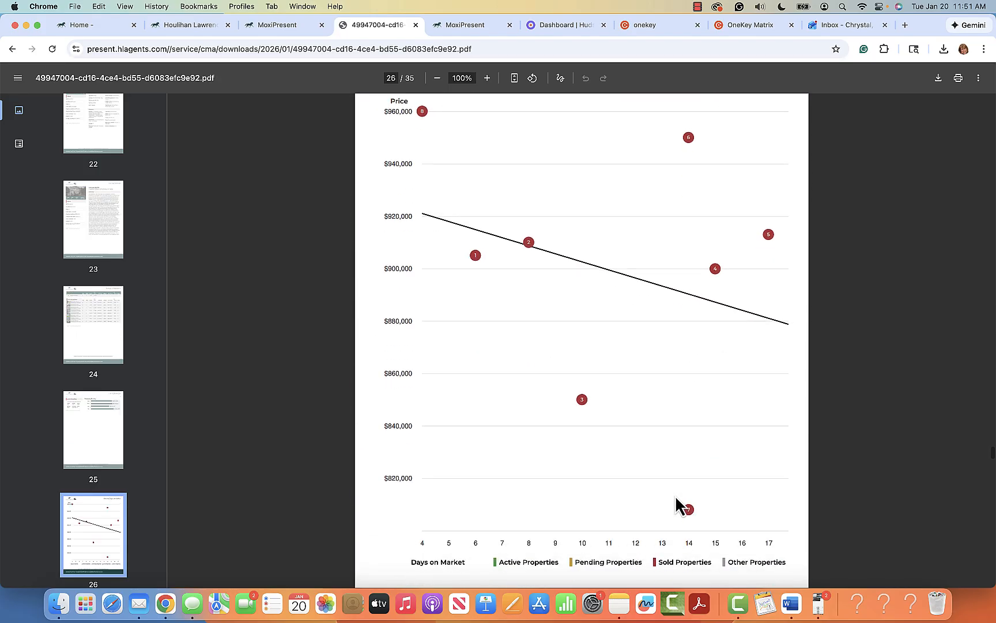
pyautogui.scroll(-8, 675, 497)
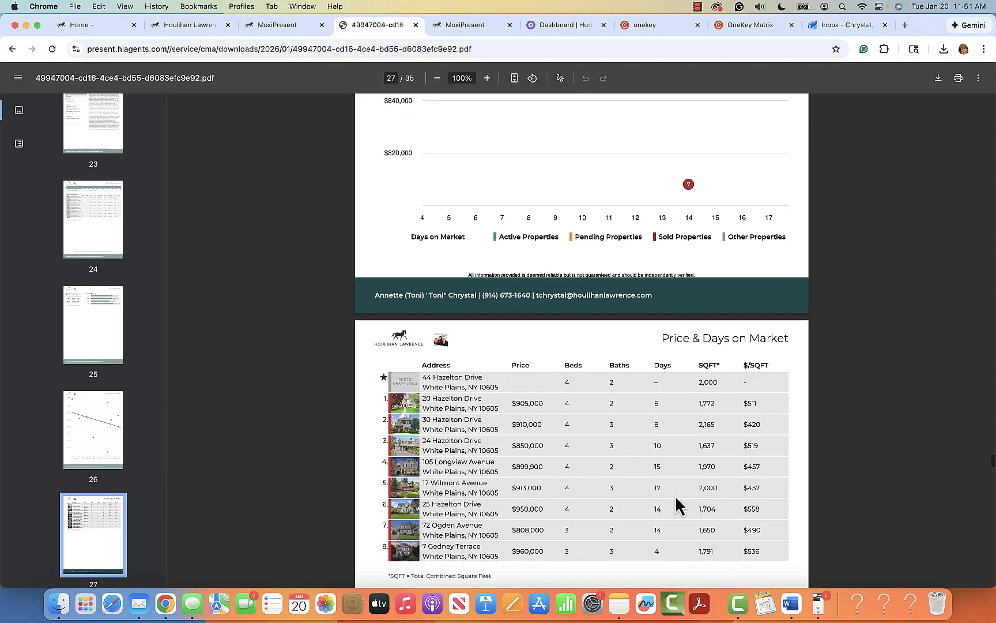
pyautogui.scroll(-1, 674, 495)
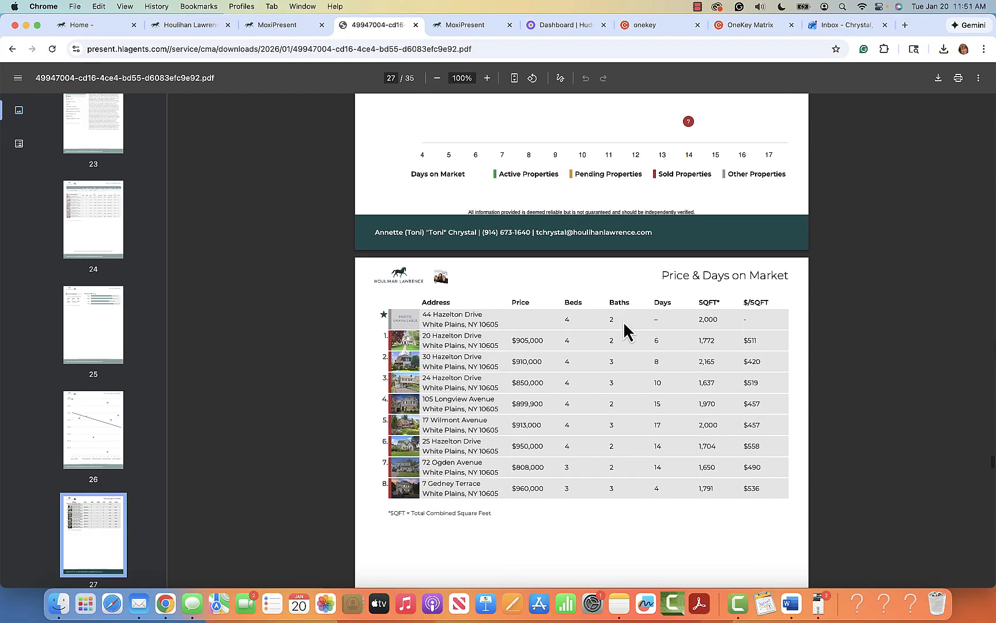
pyautogui.scroll(14, 626, 323)
pyautogui.scroll(-10, 645, 413)
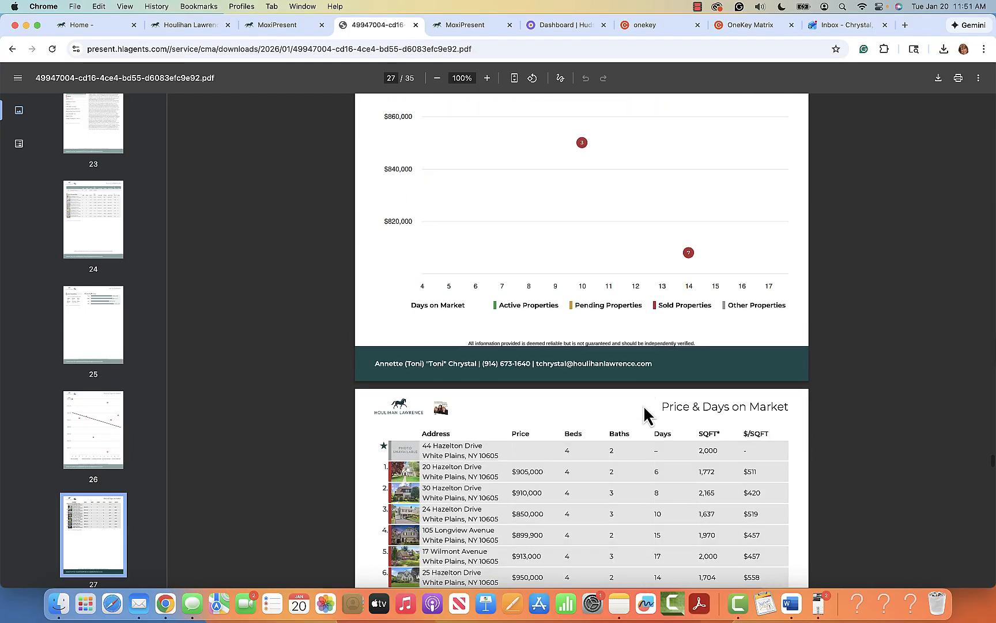
pyautogui.scroll(-4, 645, 414)
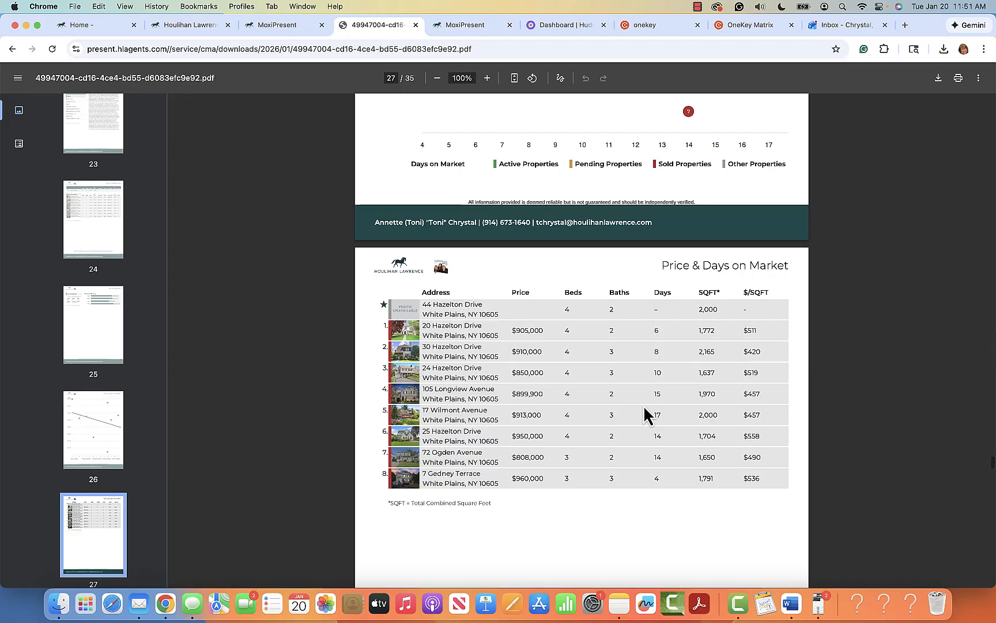
pyautogui.scroll(-2, 648, 414)
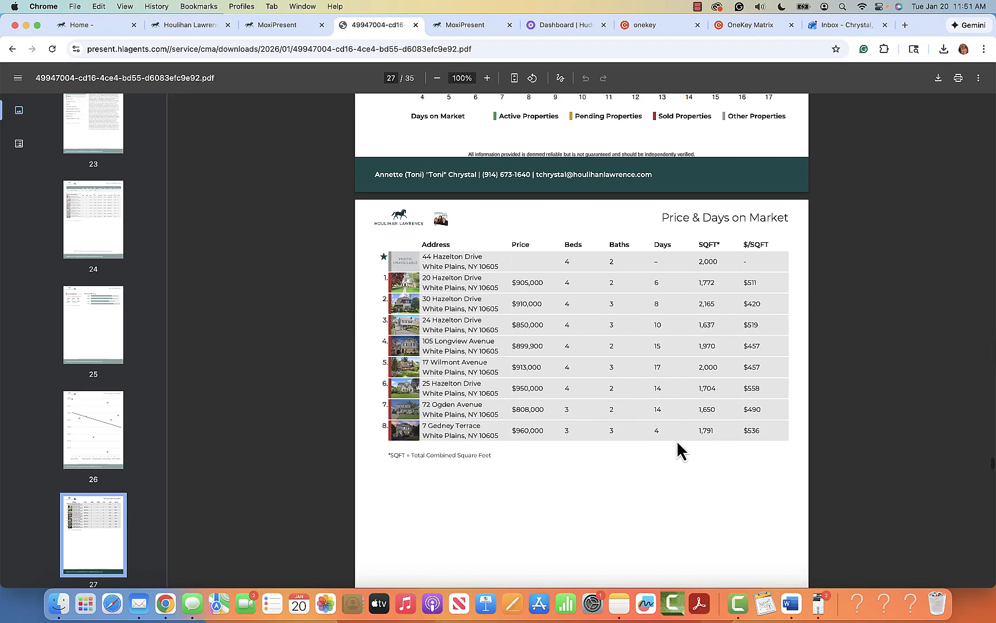
pyautogui.scroll(-15, 677, 442)
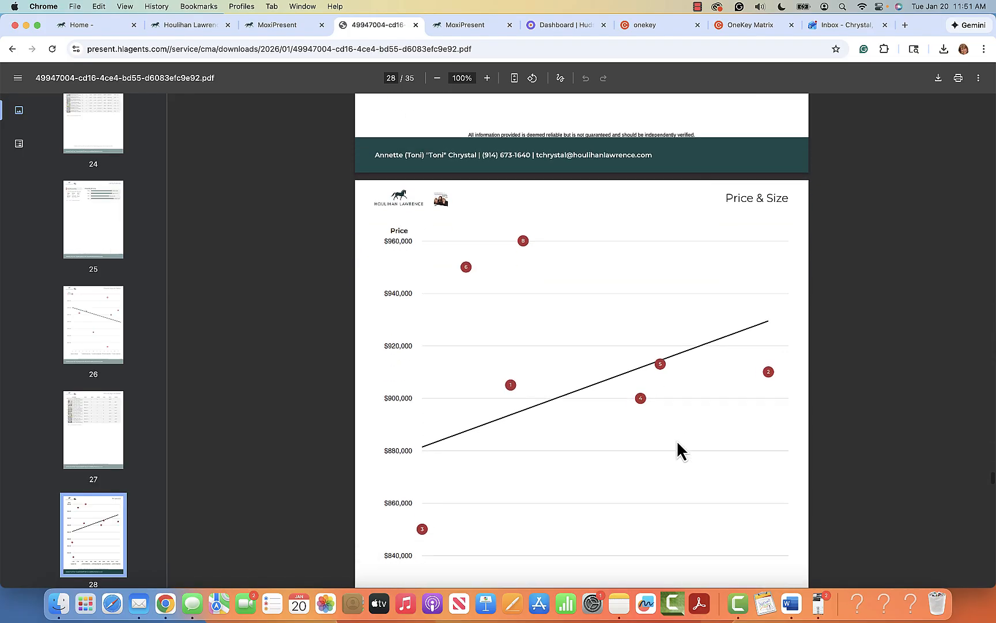
pyautogui.scroll(-15, 677, 442)
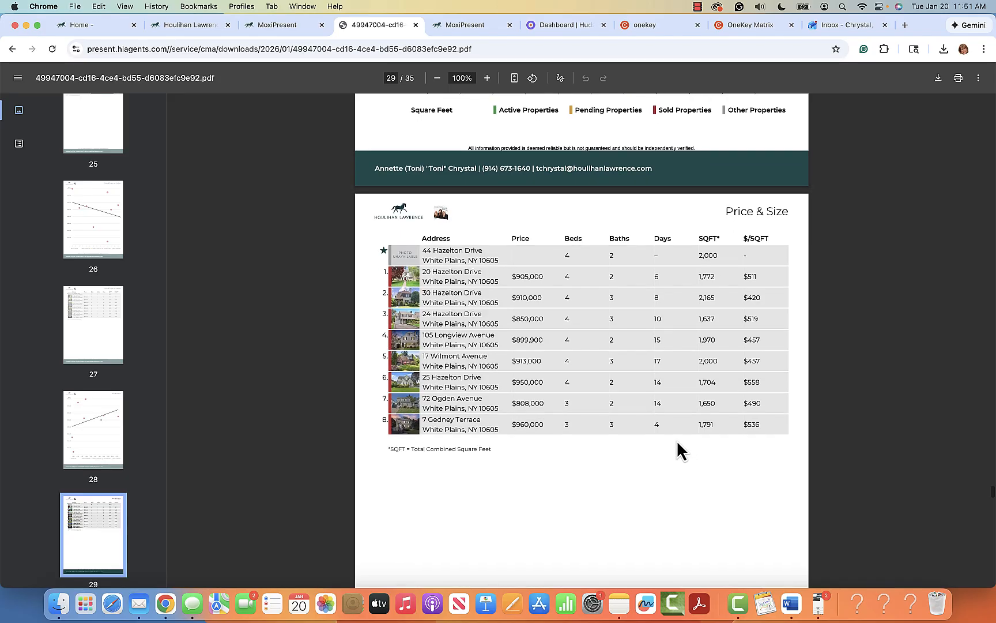
pyautogui.scroll(-1, 676, 440)
pyautogui.scroll(-15, 676, 439)
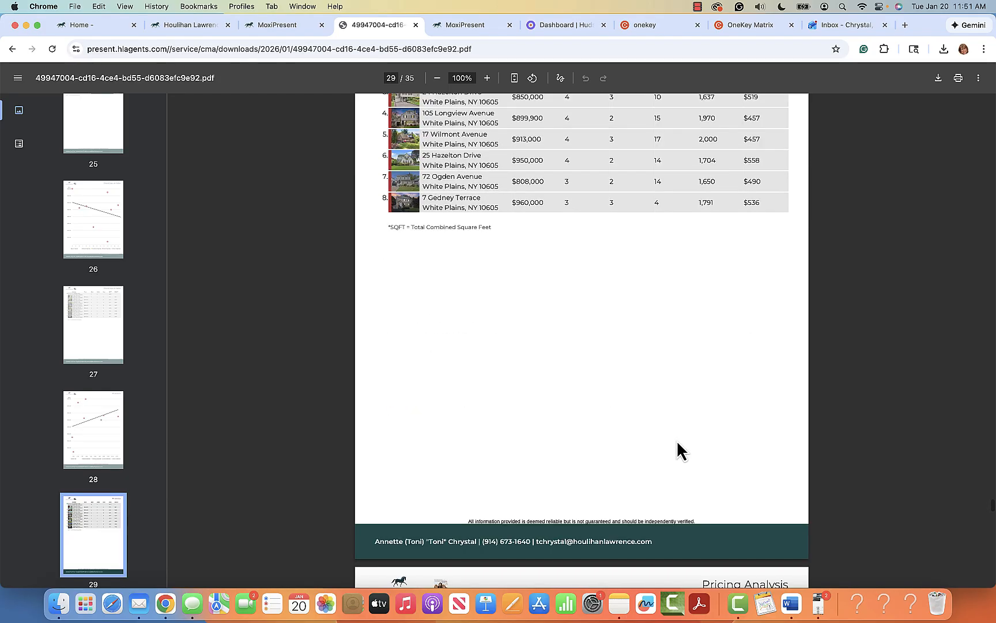
pyautogui.scroll(4, 677, 443)
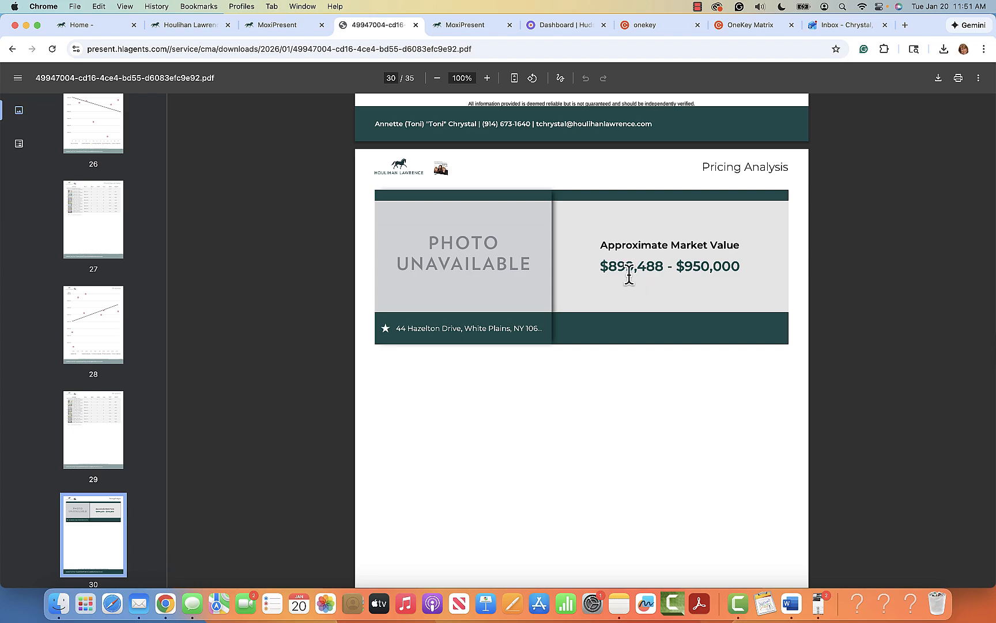
pyautogui.scroll(-20, 700, 408)
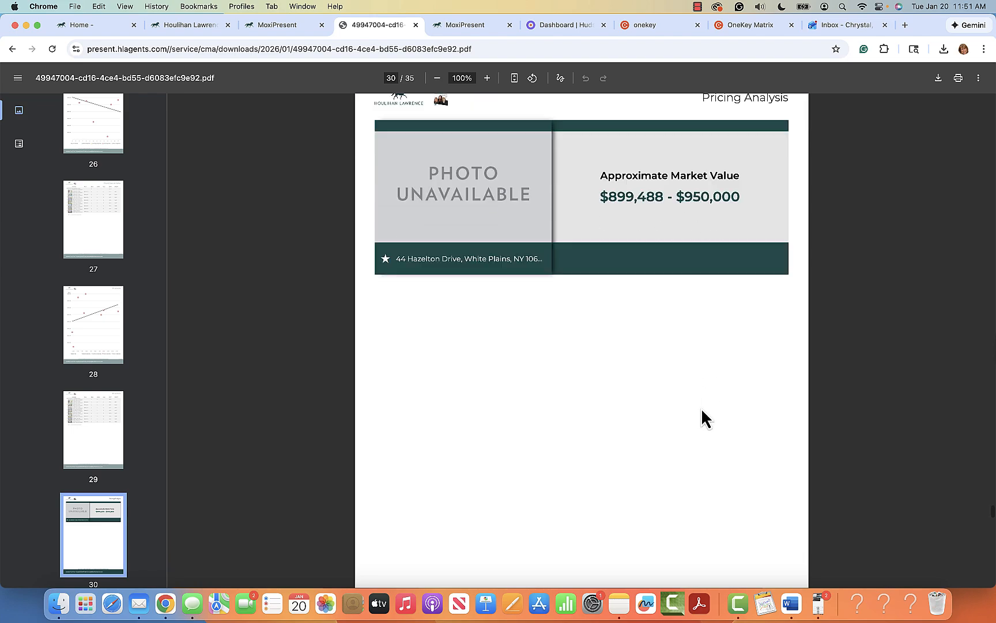
pyautogui.scroll(-20, 701, 408)
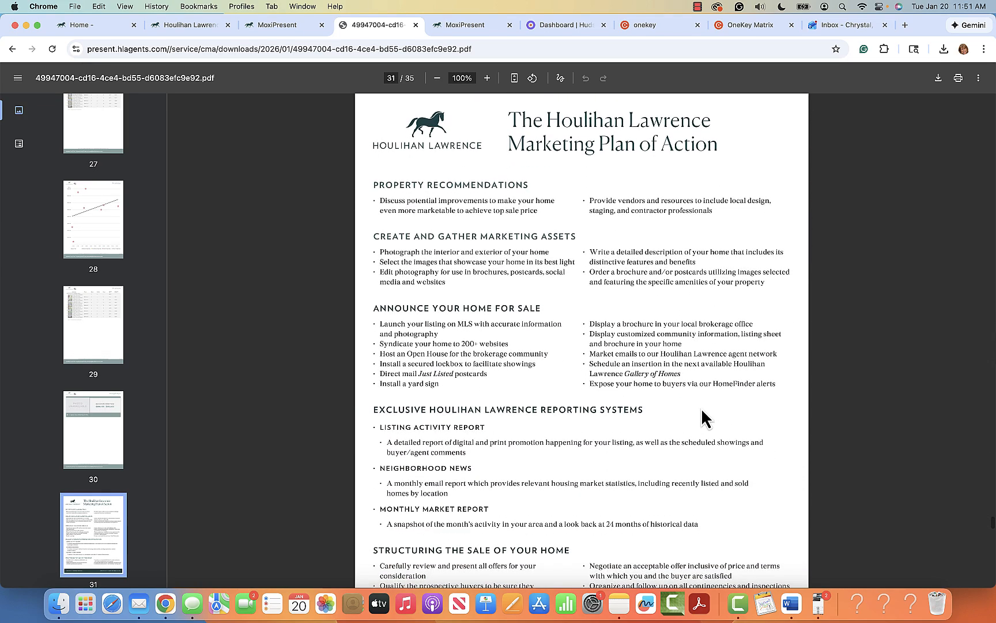
pyautogui.scroll(-1, 700, 408)
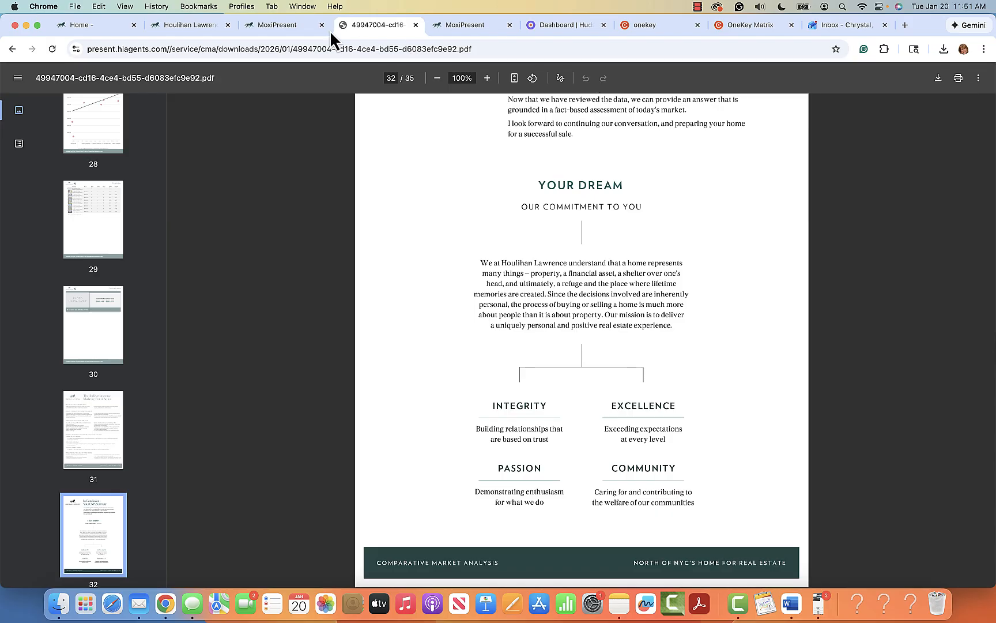
# Step: In MoxiPresent, view the 2026 CMA Cover page, then return to the My Presentations list
pyautogui.click(291, 28)
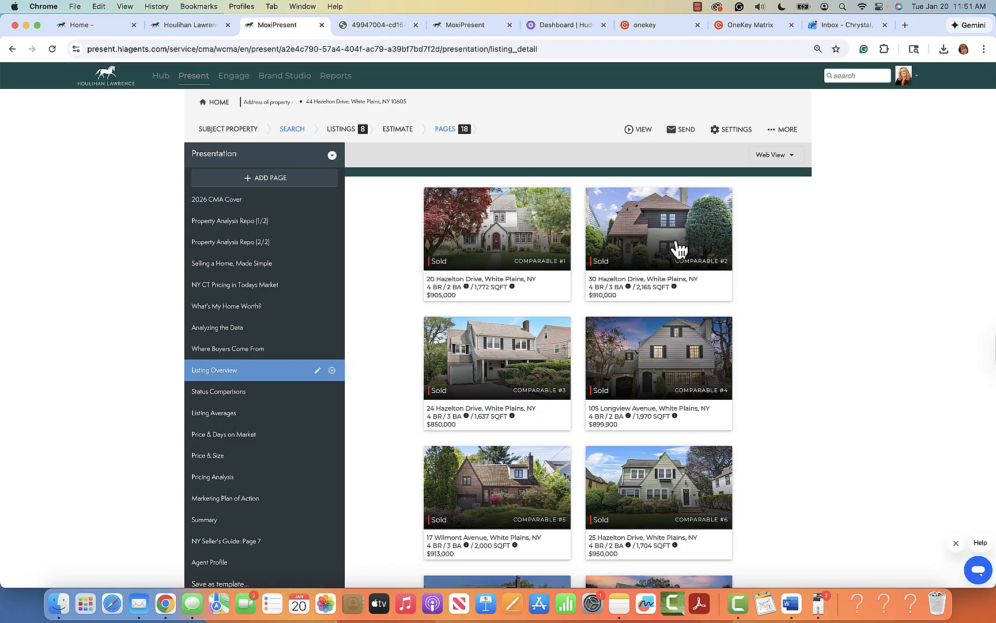
pyautogui.scroll(-3, 833, 355)
pyautogui.scroll(3, 832, 352)
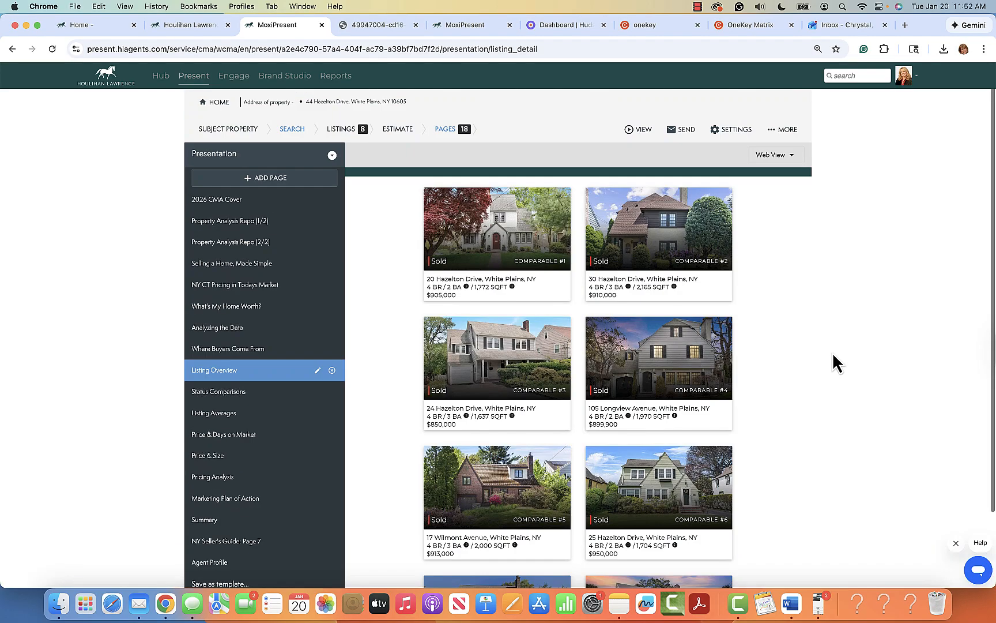
pyautogui.click(228, 199)
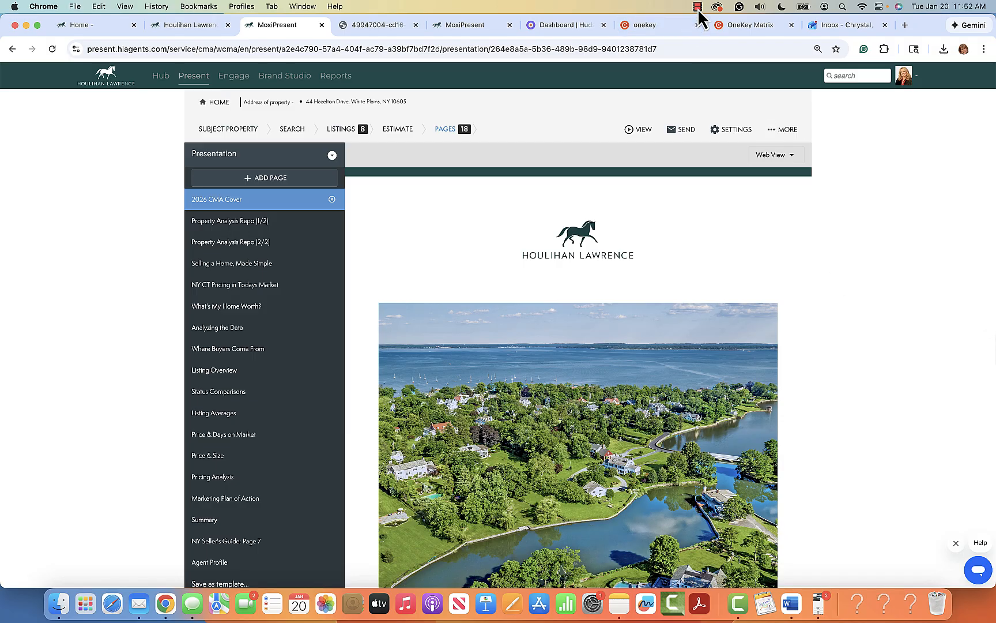
pyautogui.click(216, 103)
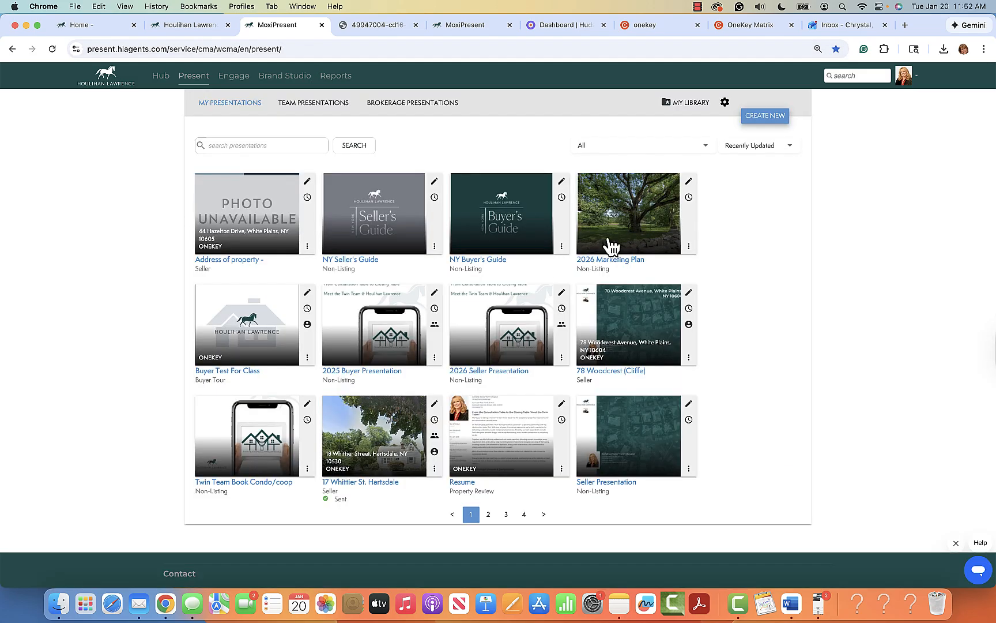
pyautogui.click(697, 6)
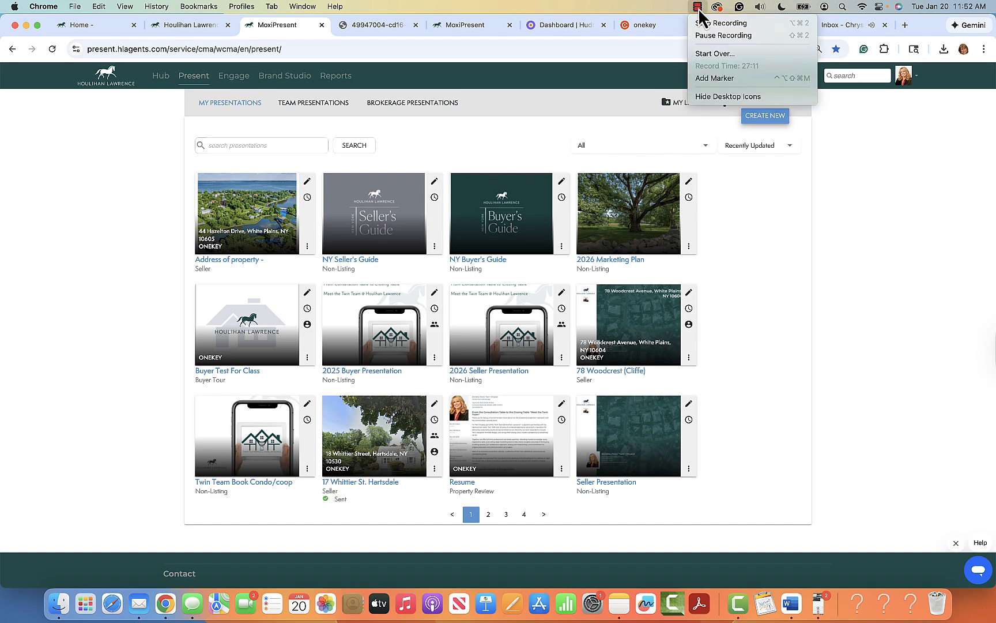